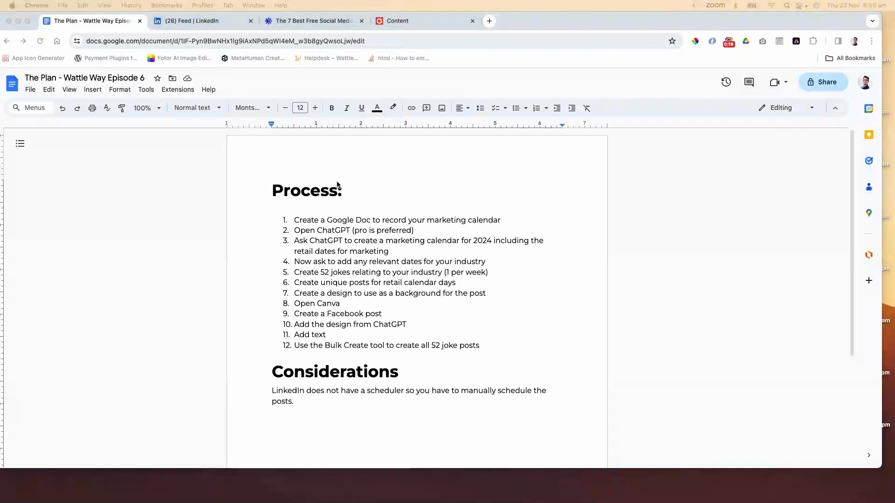
Review the plan document's process list and considerations, and the LinkedIn Schedule post dialog
scroll(369, 187, down, 1)
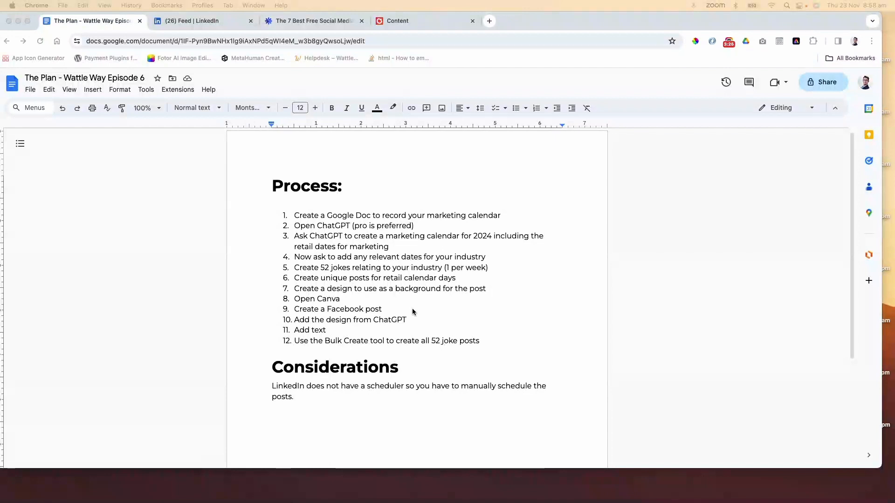
scroll(412, 308, down, 3)
scroll(412, 308, up, 2)
scroll(411, 308, up, 2)
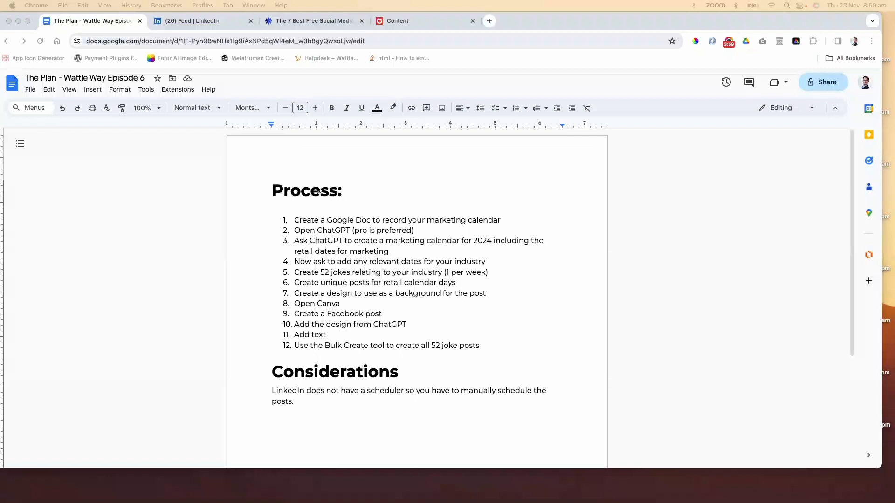
click(188, 22)
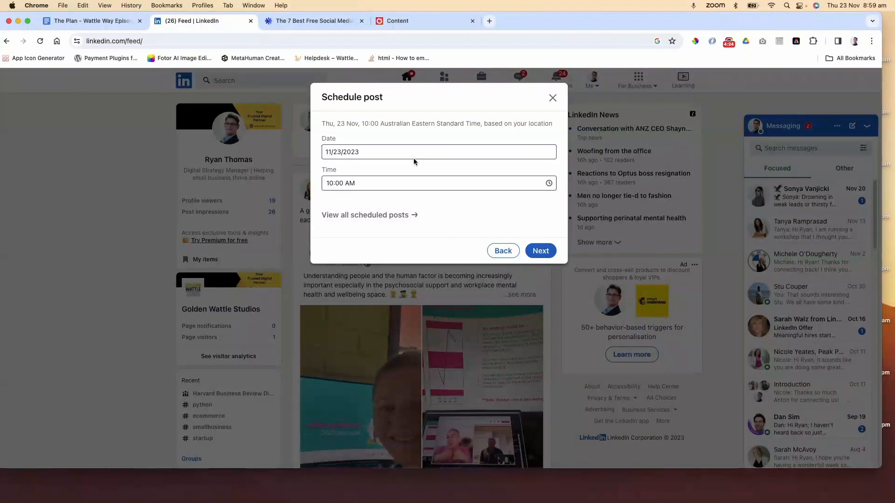
Switch to the WordStream article and read through its free social media management tools, from Buffer to Crowdfire
click(300, 26)
scroll(258, 153, down, 20)
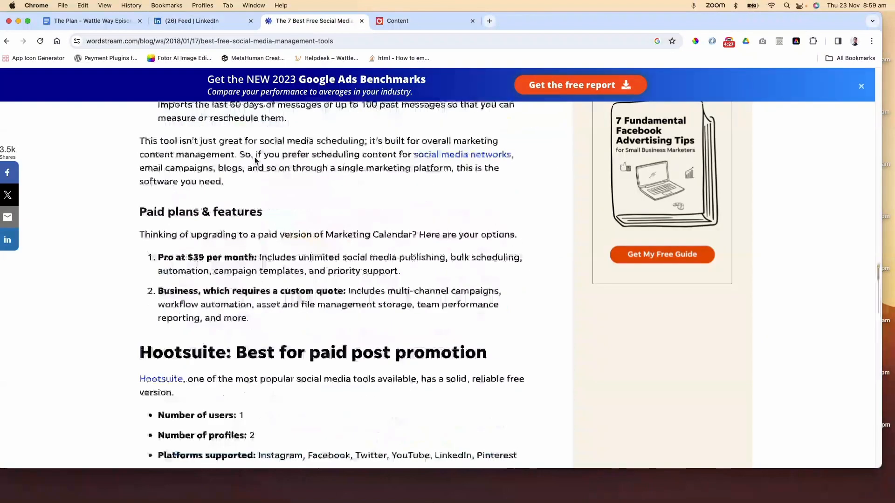
scroll(256, 158, up, 20)
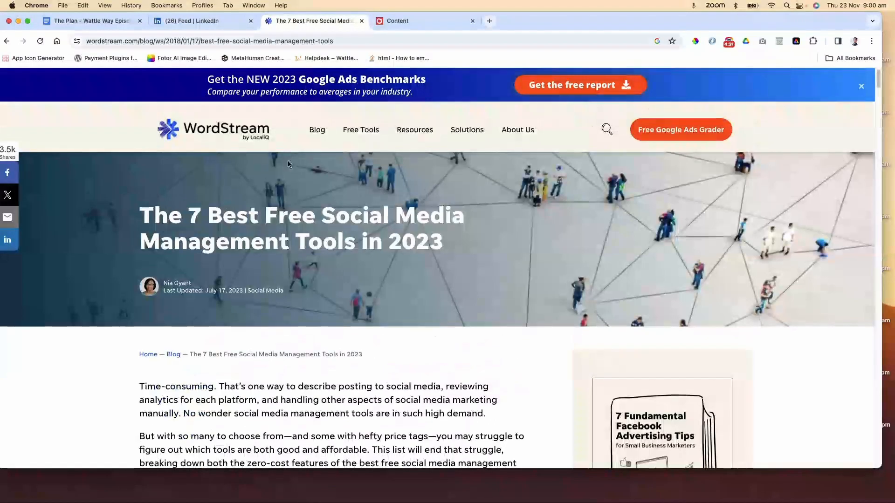
scroll(279, 167, down, 4)
scroll(290, 178, down, 3)
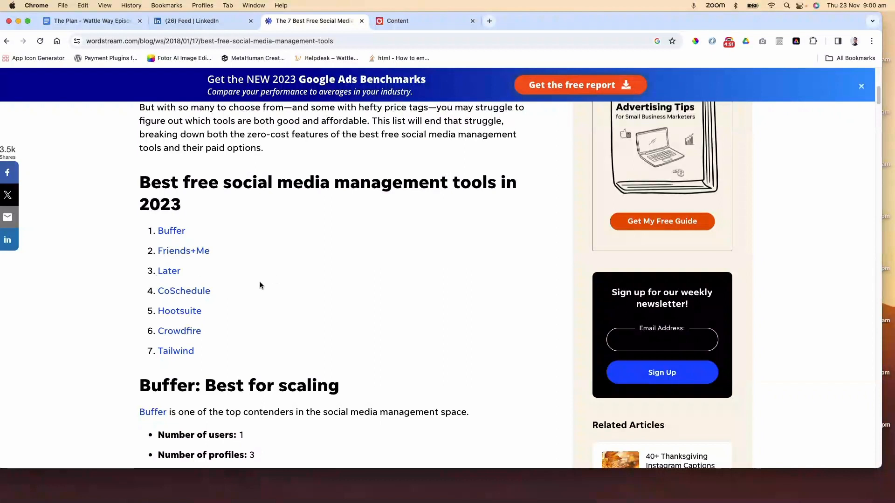
scroll(267, 287, down, 5)
scroll(233, 173, up, 10)
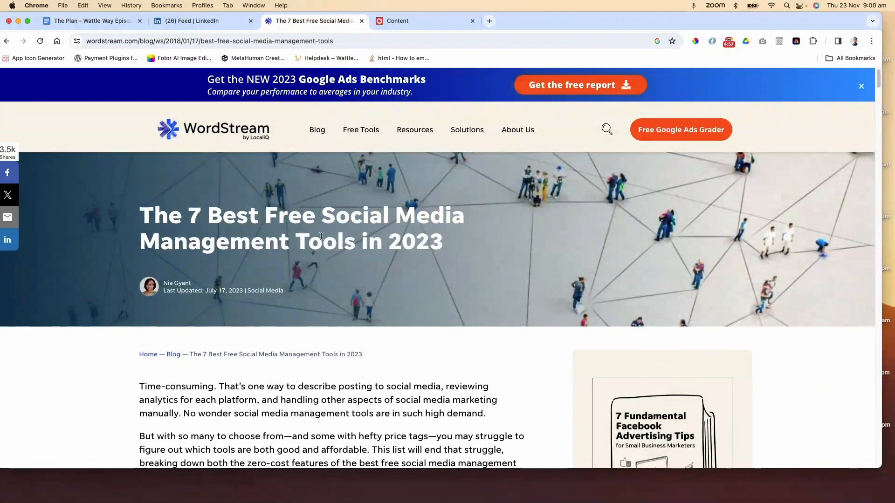
scroll(321, 236, down, 2)
scroll(320, 237, down, 8)
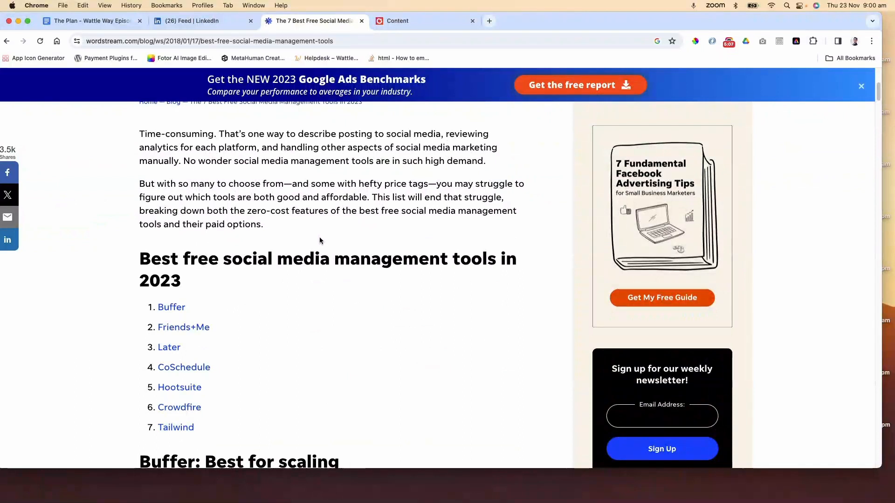
scroll(318, 239, down, 2)
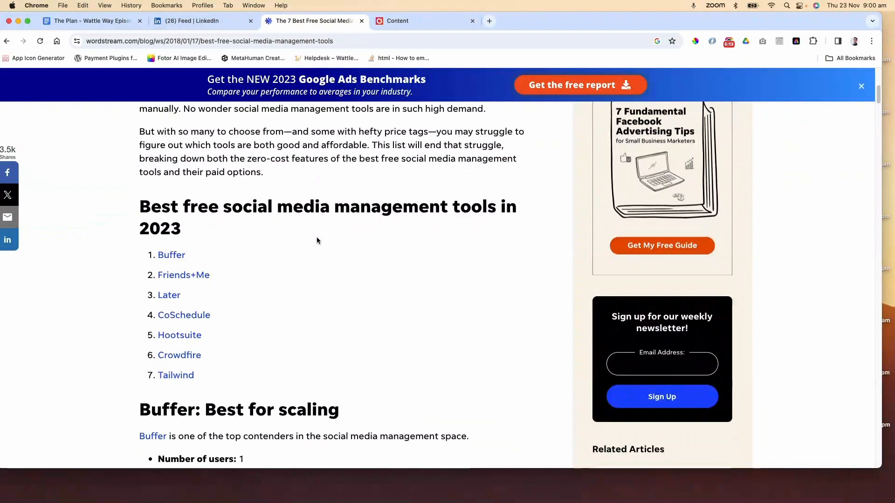
scroll(317, 237, down, 3)
scroll(236, 303, down, 2)
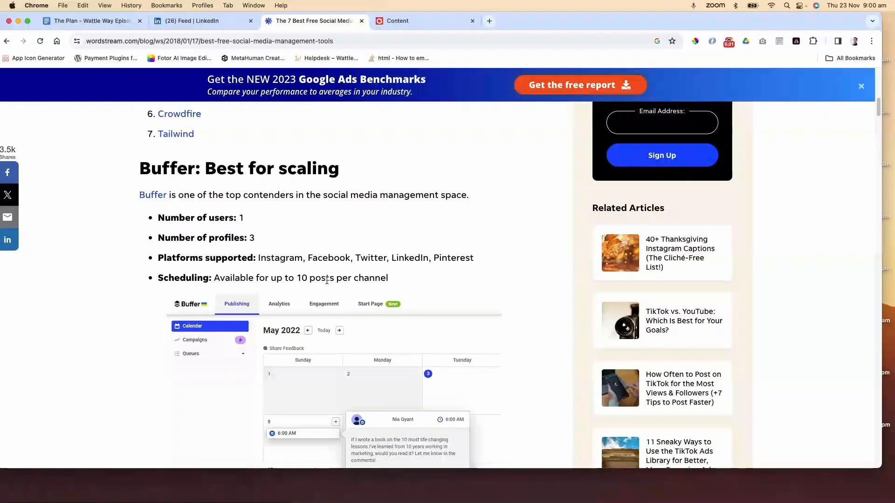
scroll(327, 280, down, 2)
scroll(322, 245, down, 5)
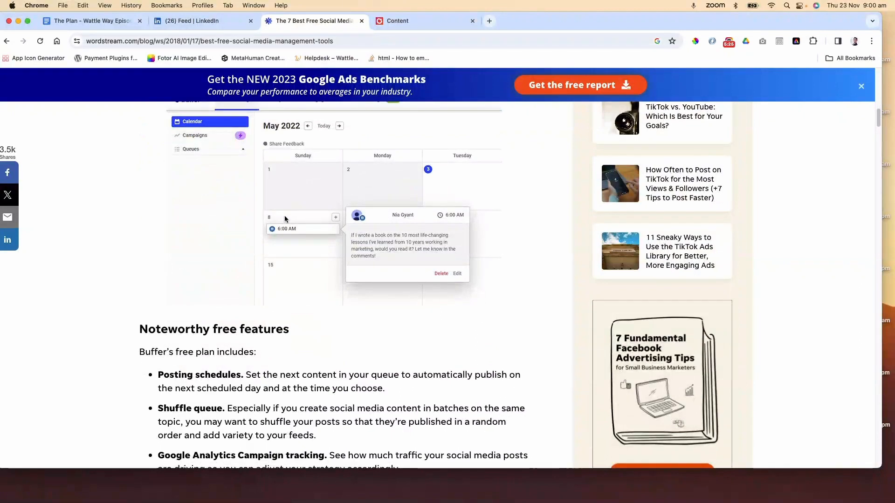
scroll(285, 219, down, 6)
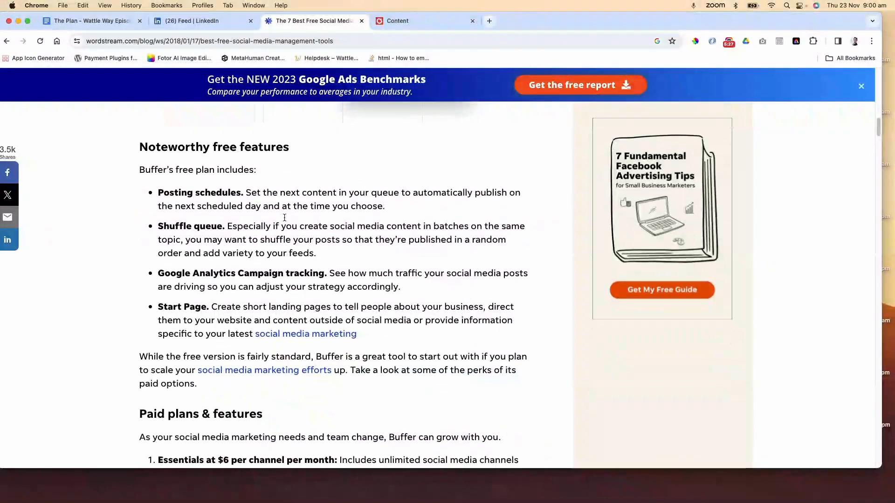
scroll(284, 217, down, 2)
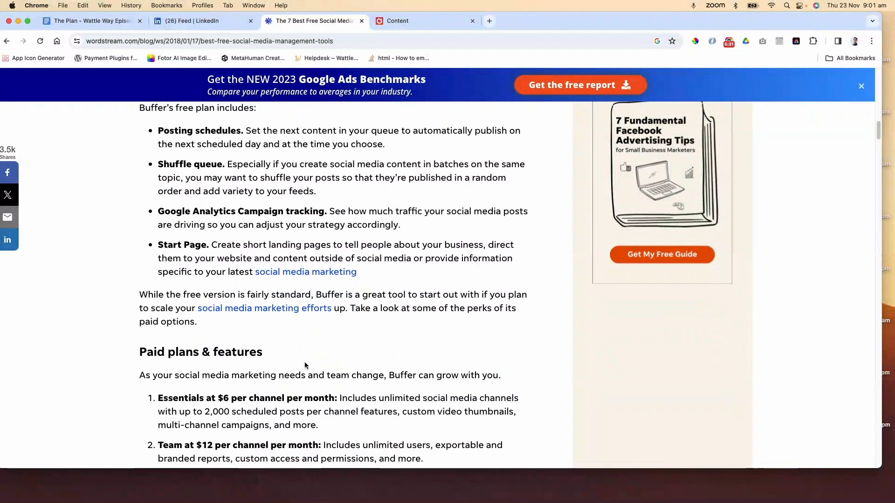
scroll(302, 356, down, 11)
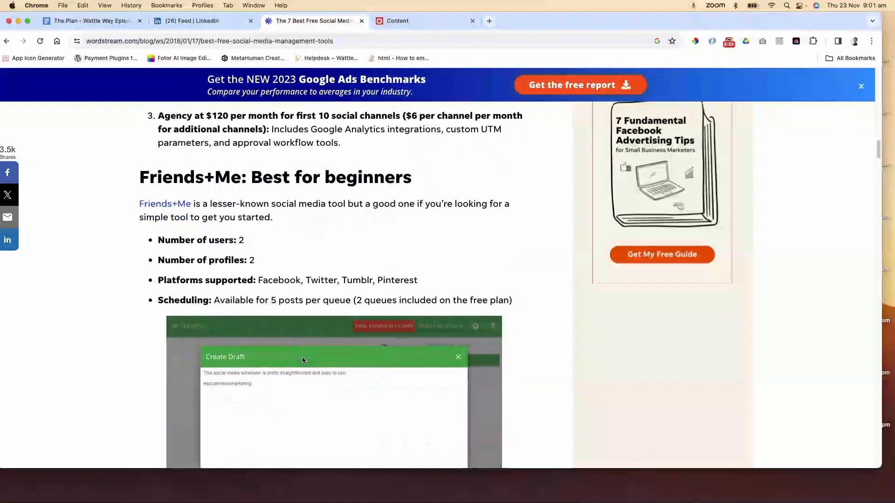
scroll(302, 359, down, 6)
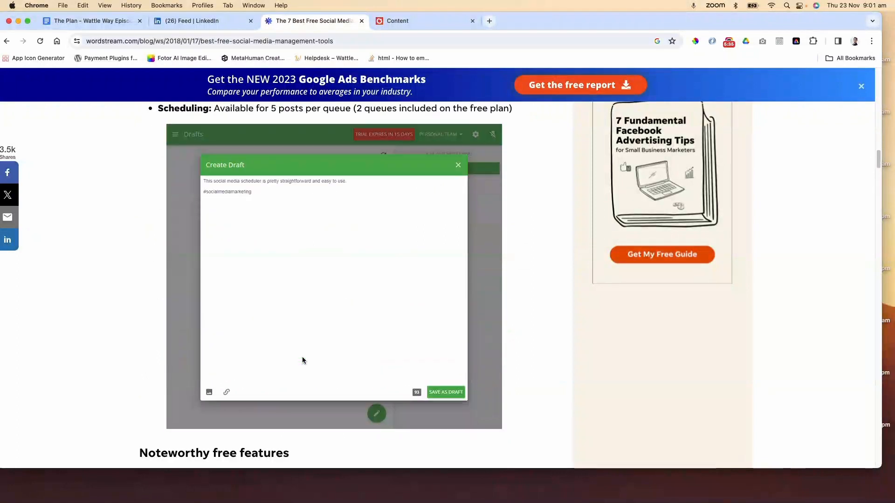
scroll(302, 360, down, 20)
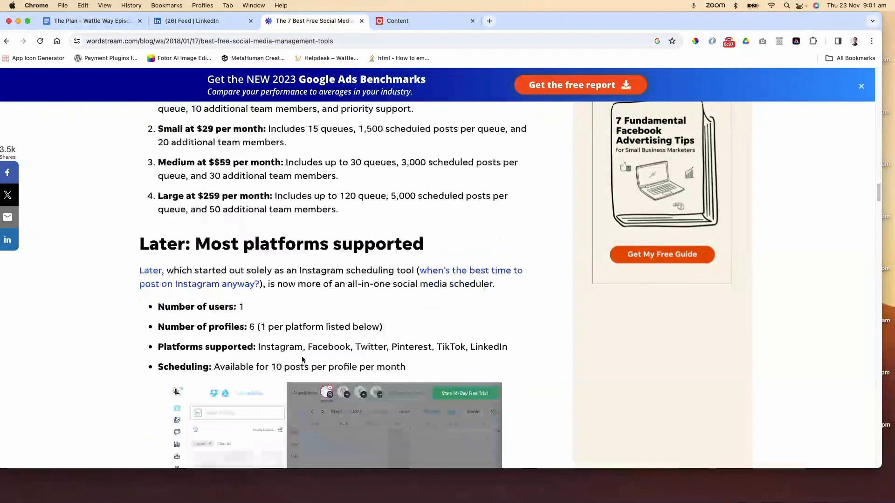
scroll(302, 360, down, 20)
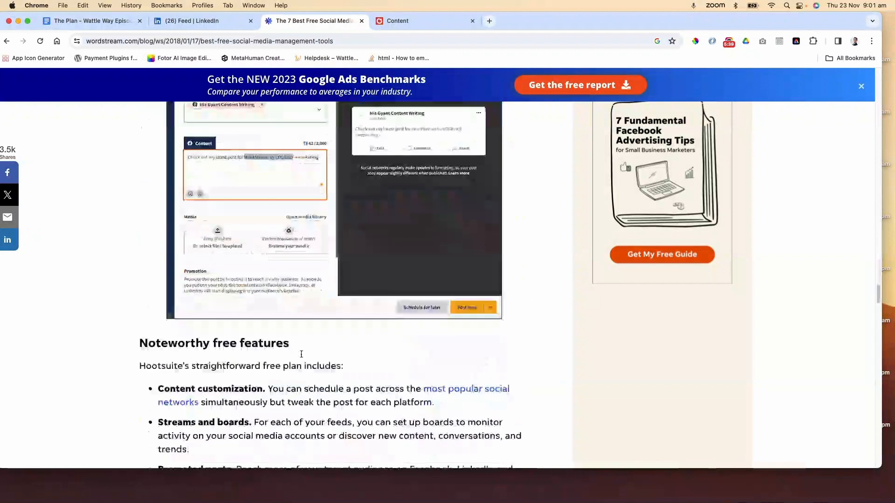
scroll(301, 355, down, 10)
scroll(230, 232, up, 6)
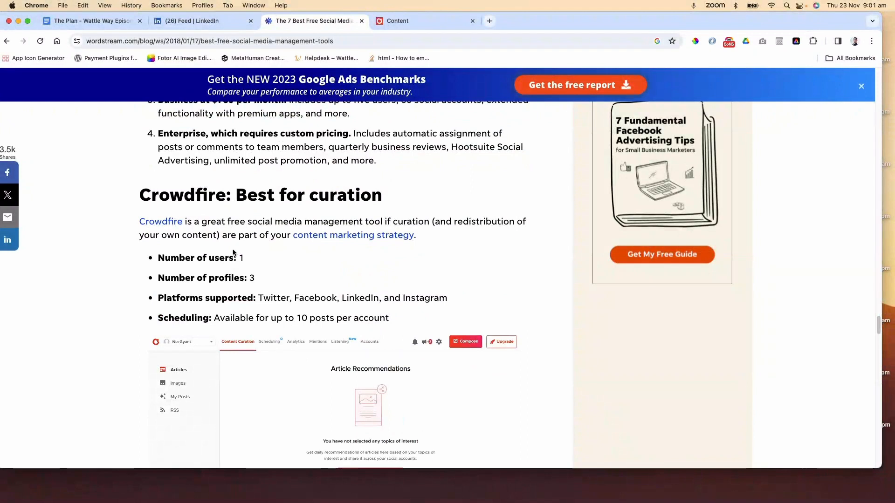
scroll(233, 254, down, 6)
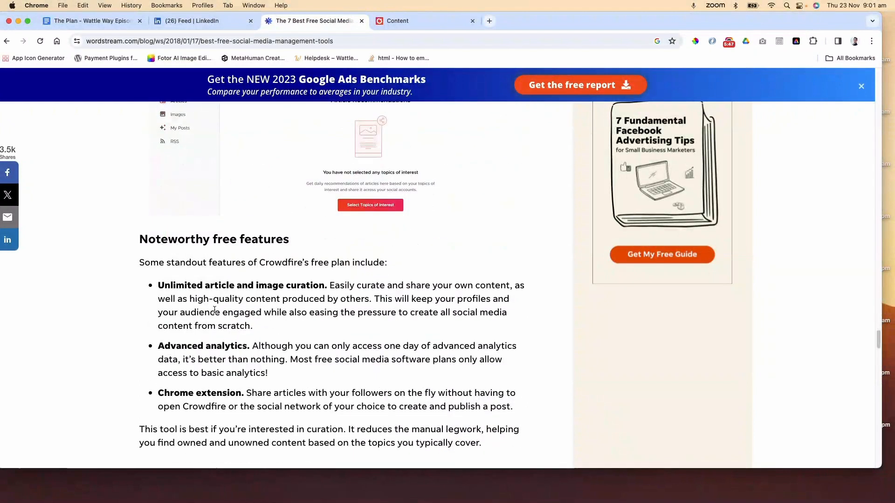
Highlight Crowdfire's free curation and Chrome extension features and its Plus at $9.99 per month plan
drag(253, 328, 160, 286)
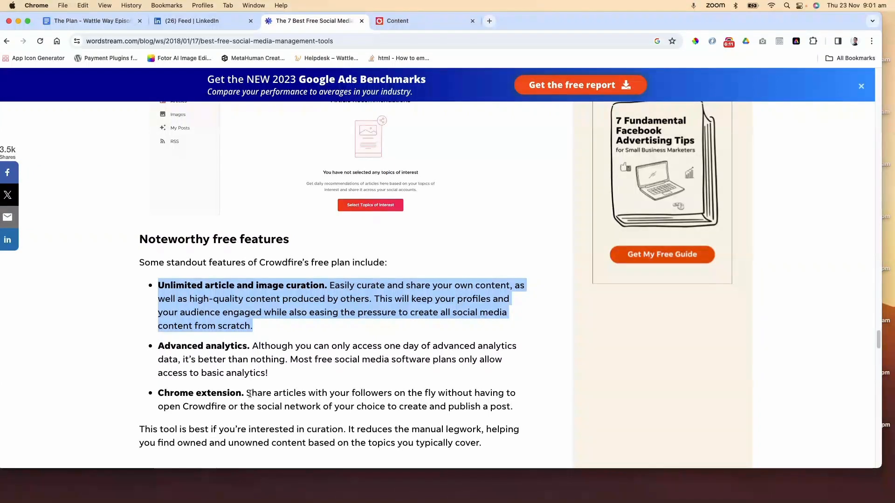
drag(257, 394, 351, 406)
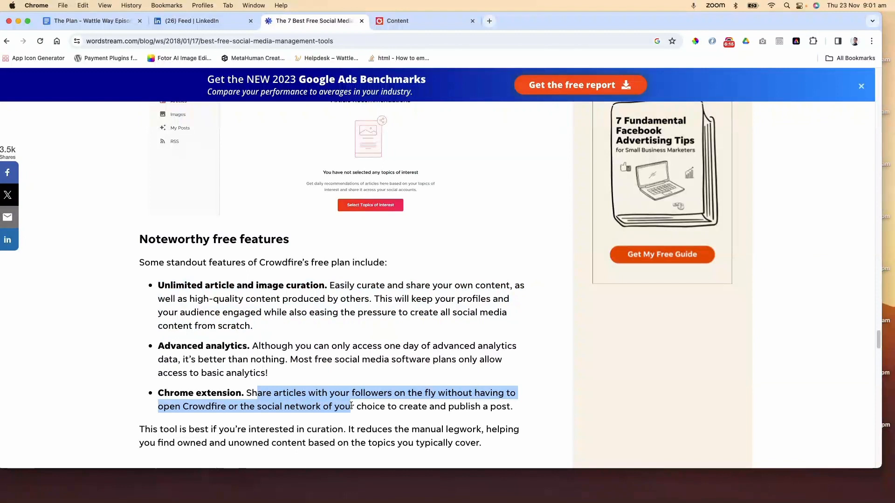
scroll(351, 405, down, 4)
scroll(352, 405, up, 4)
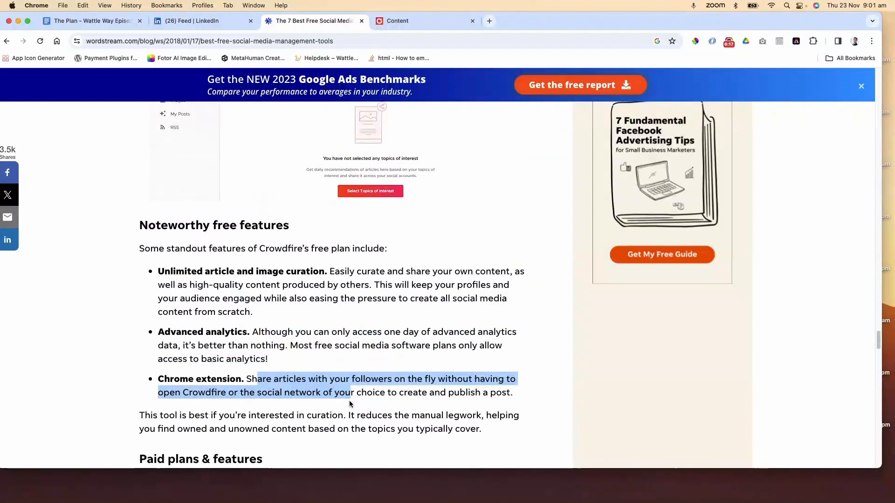
scroll(351, 405, down, 4)
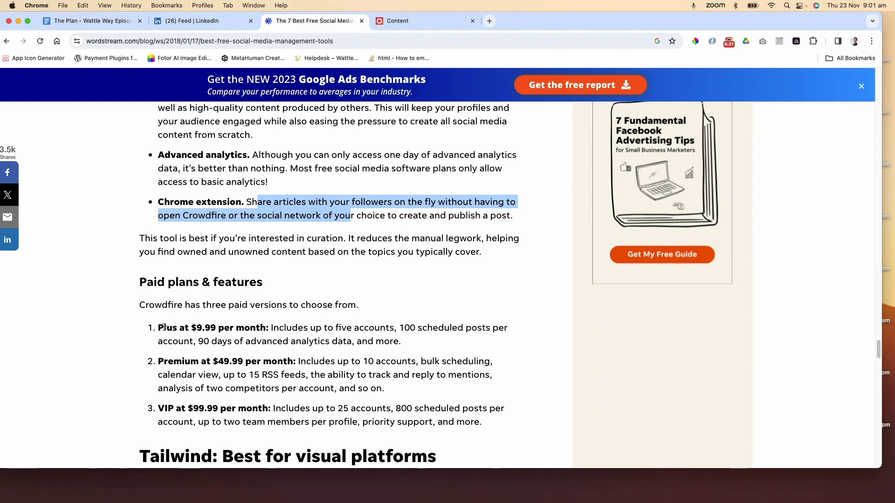
drag(164, 328, 261, 330)
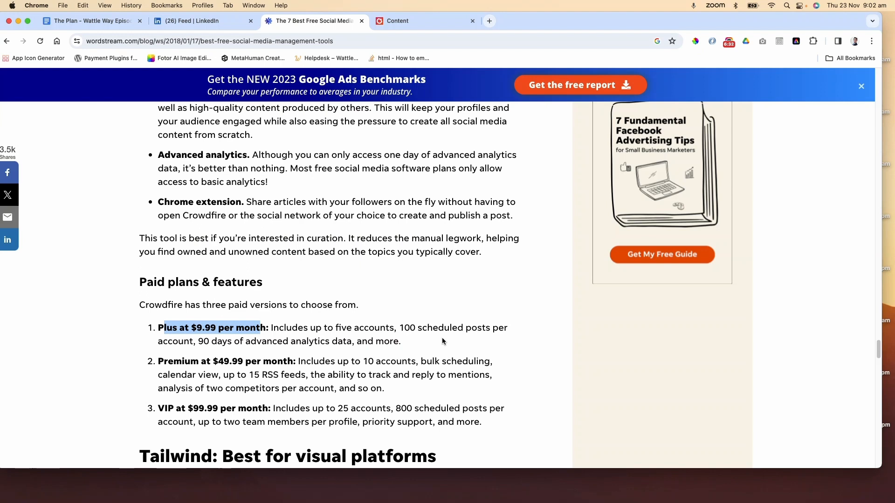
Scroll back through the Hootsuite, CoSchedule and Buffer sections of the article
scroll(359, 355, up, 1)
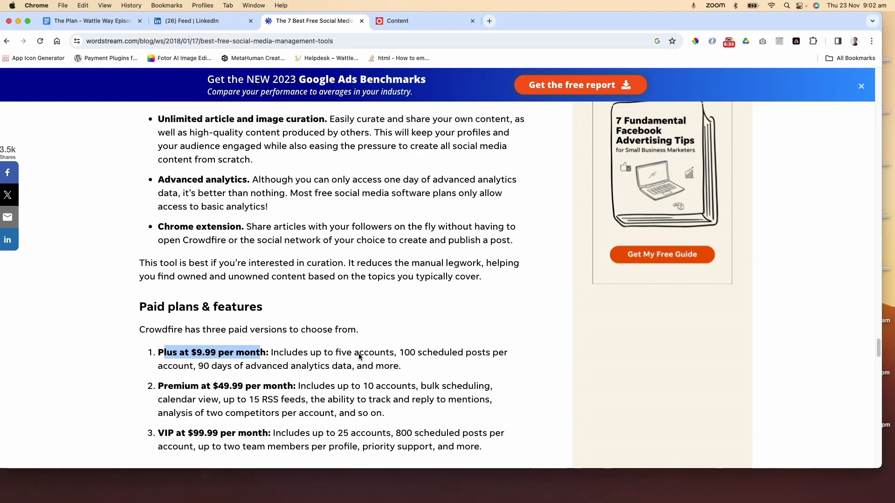
scroll(358, 356, up, 10)
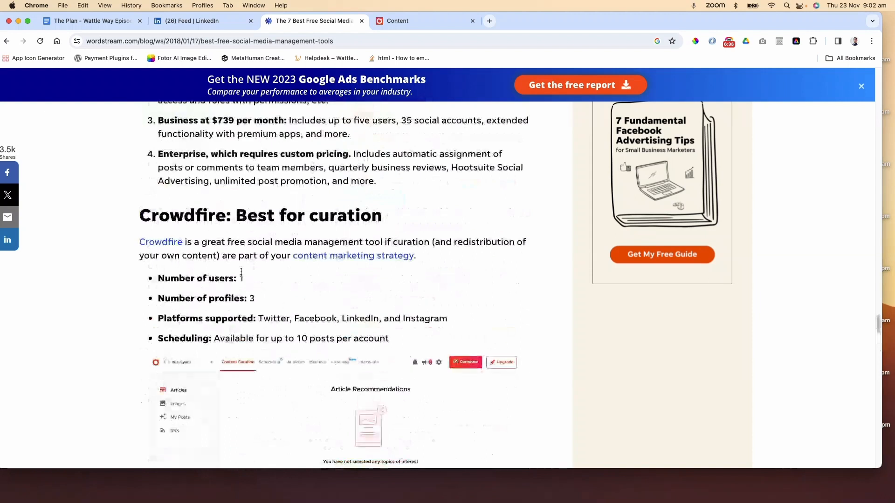
scroll(241, 272, up, 15)
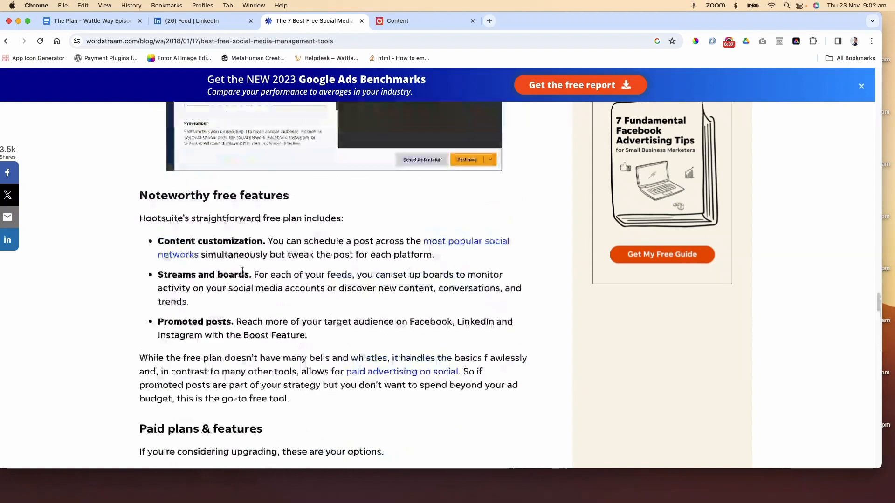
scroll(242, 270, up, 10)
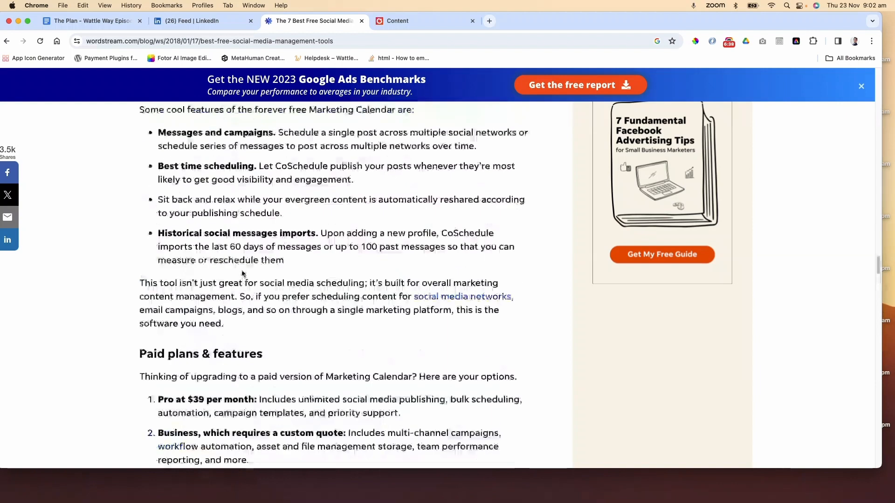
scroll(242, 272, down, 7)
scroll(242, 273, up, 20)
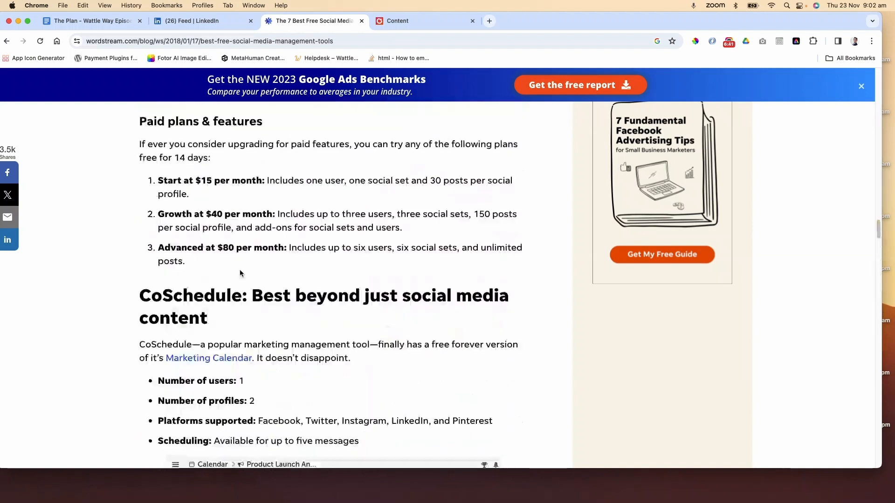
scroll(240, 268, up, 10)
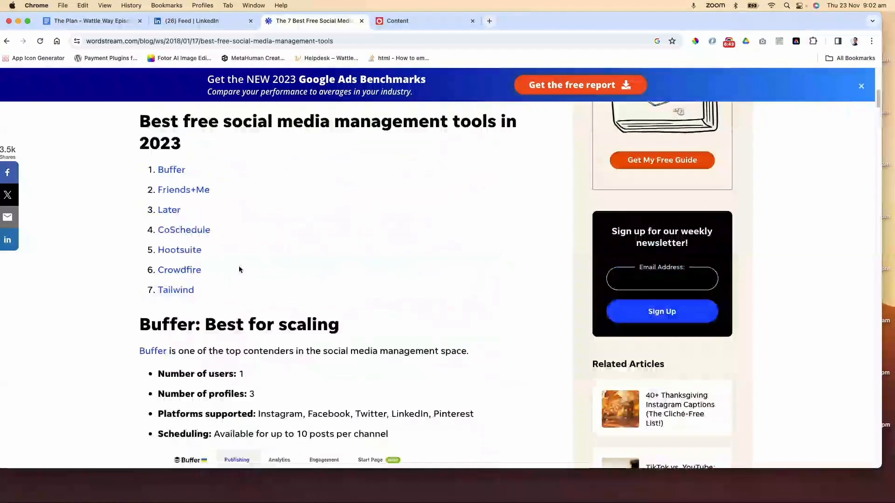
scroll(266, 267, down, 6)
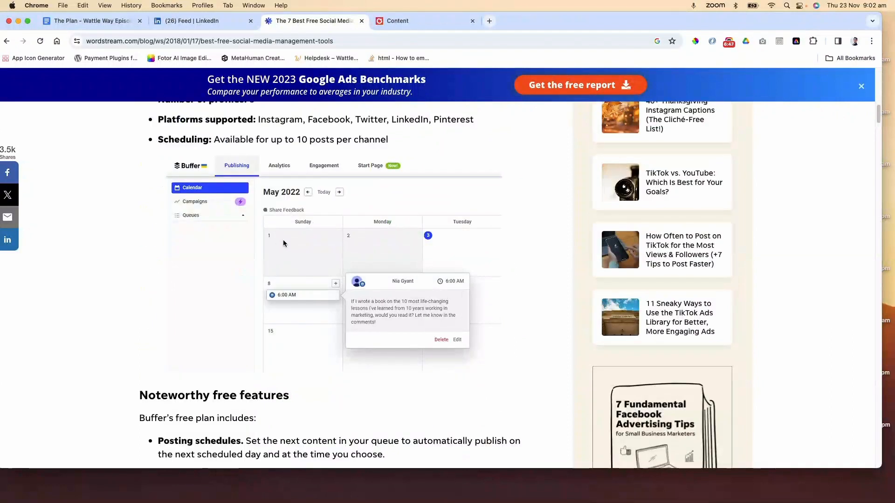
scroll(306, 238, up, 3)
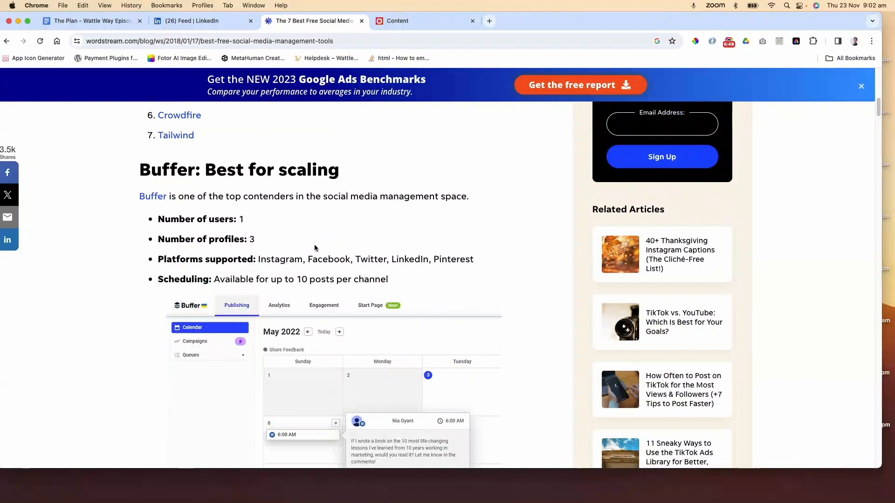
scroll(315, 248, down, 1)
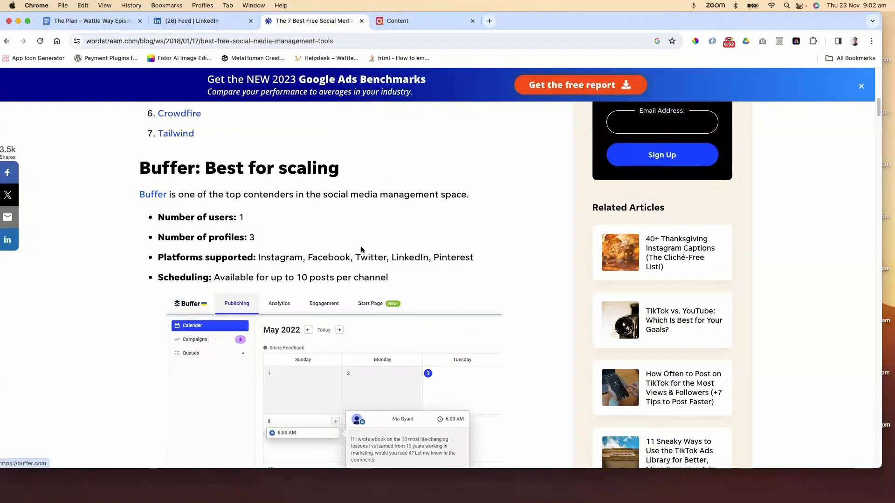
Switch to the Crowdfire tab's Content Curation dashboard and close the profile menu
click(409, 20)
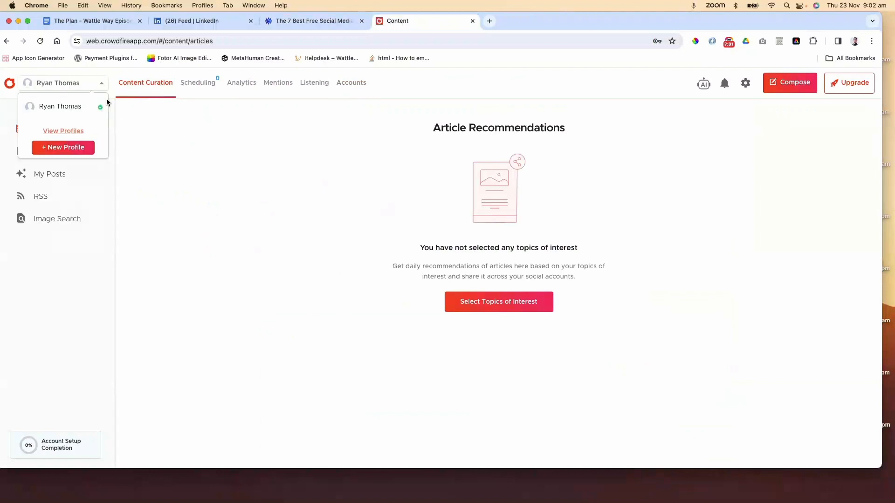
click(170, 144)
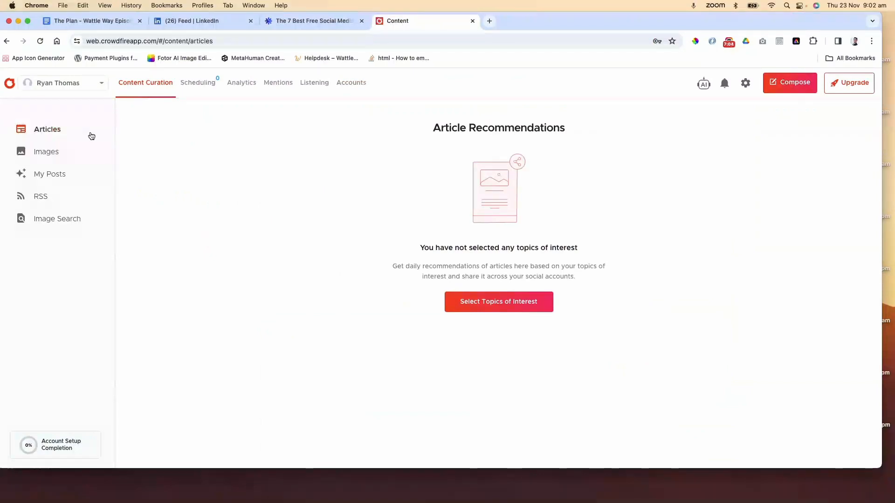
Start creating a new Crowdfire profile and enter GWS as its name
click(84, 85)
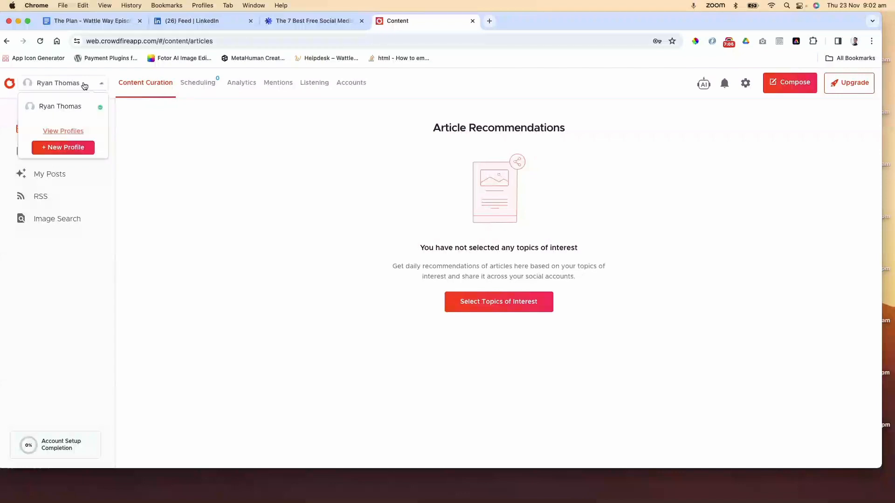
click(69, 131)
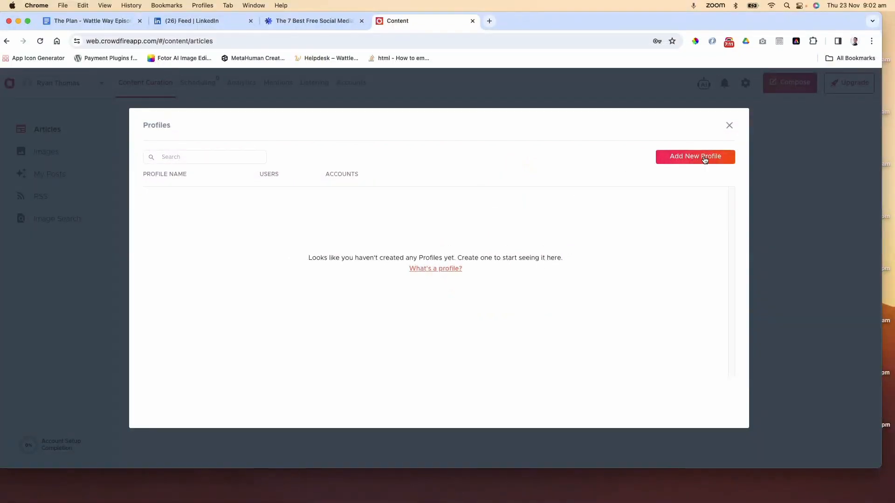
click(703, 159)
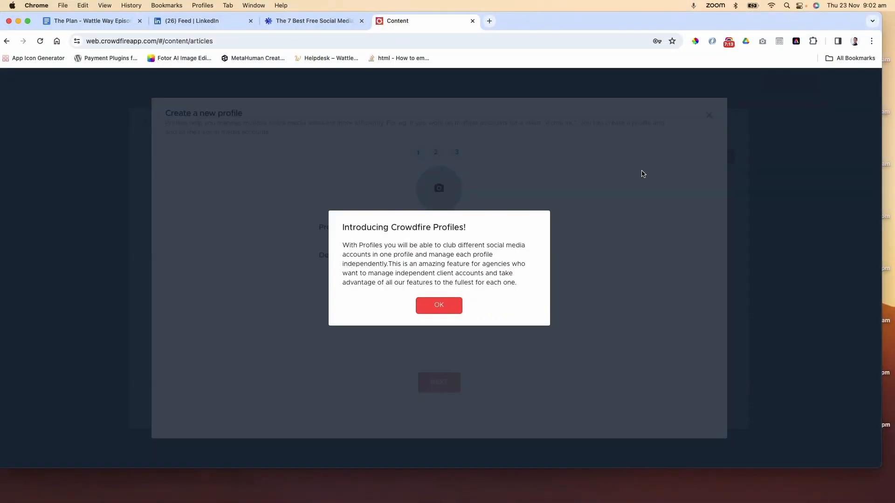
click(451, 304)
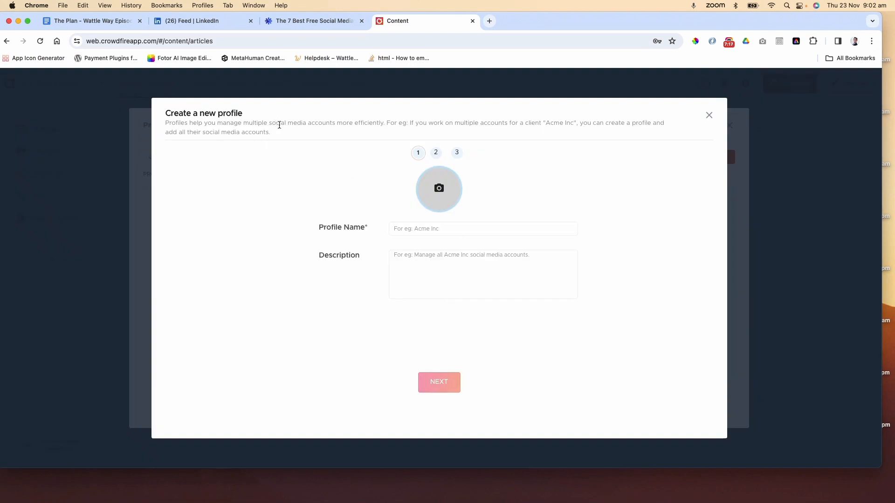
click(405, 228)
text(GWS)
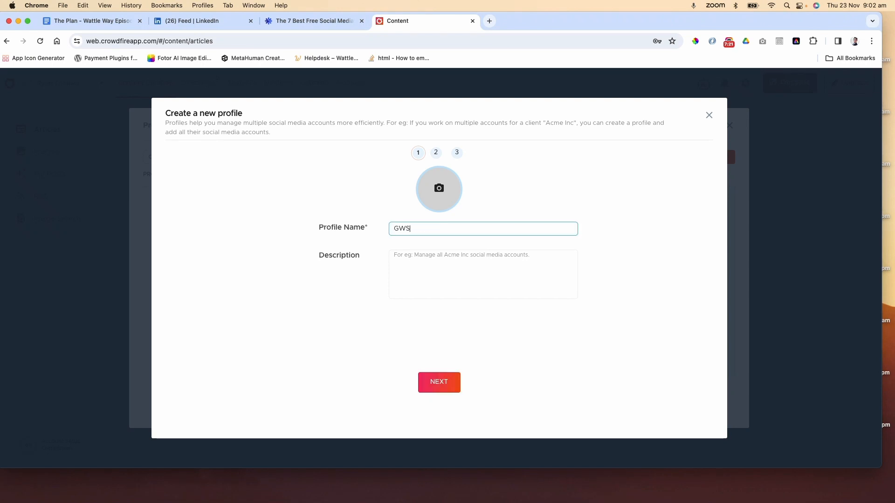
click(443, 383)
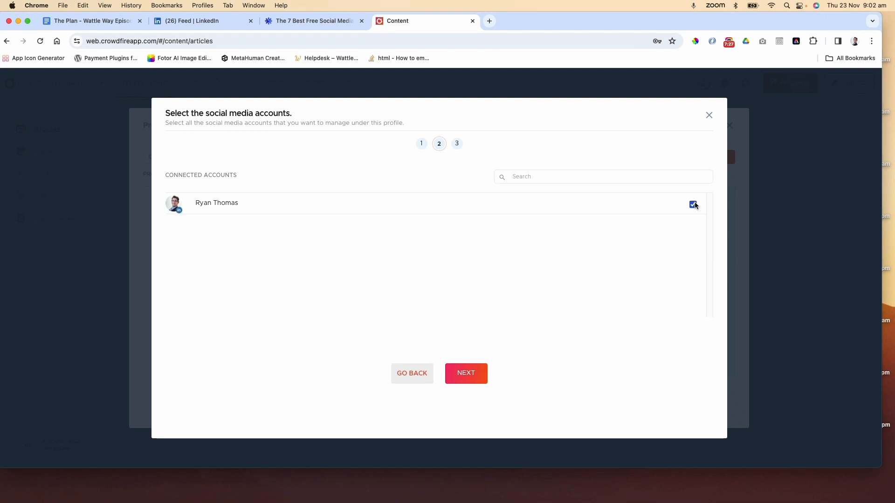
Rename the new profile to Golden Wattle Studios, try to finish creating it, and cancel the profile creation
click(414, 374)
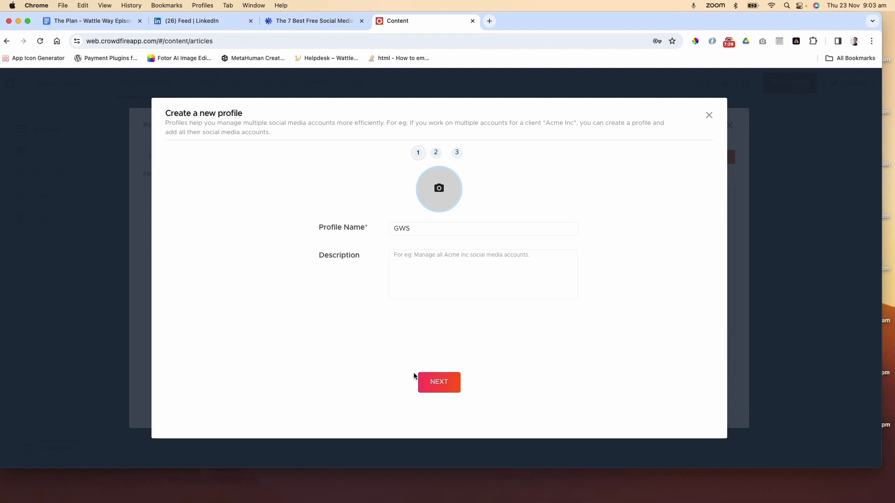
drag(416, 231, 355, 224)
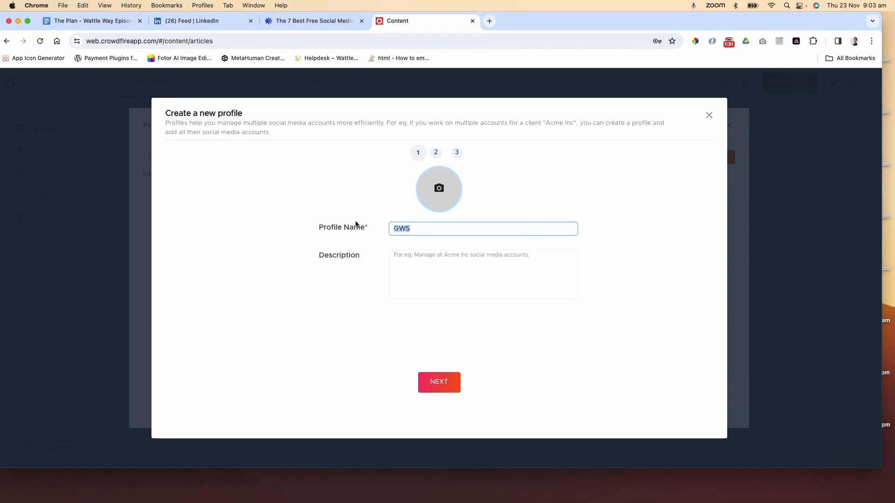
text(Golden Wattle Studios)
click(446, 385)
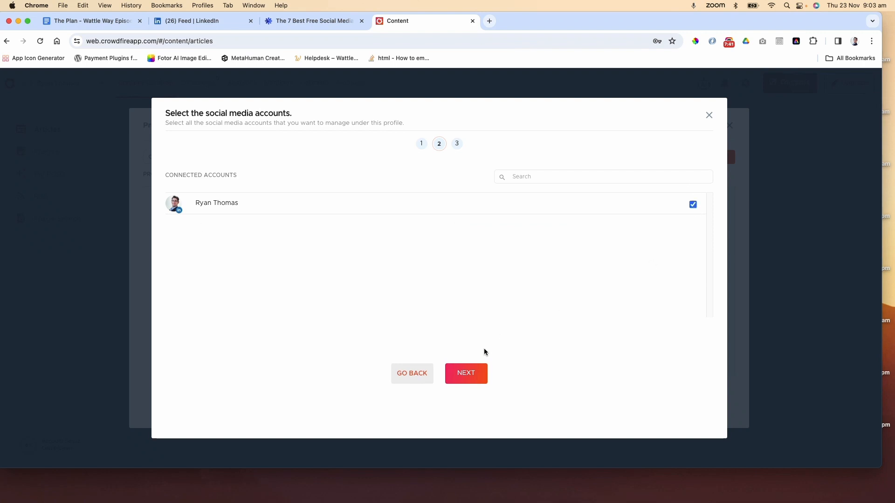
click(474, 373)
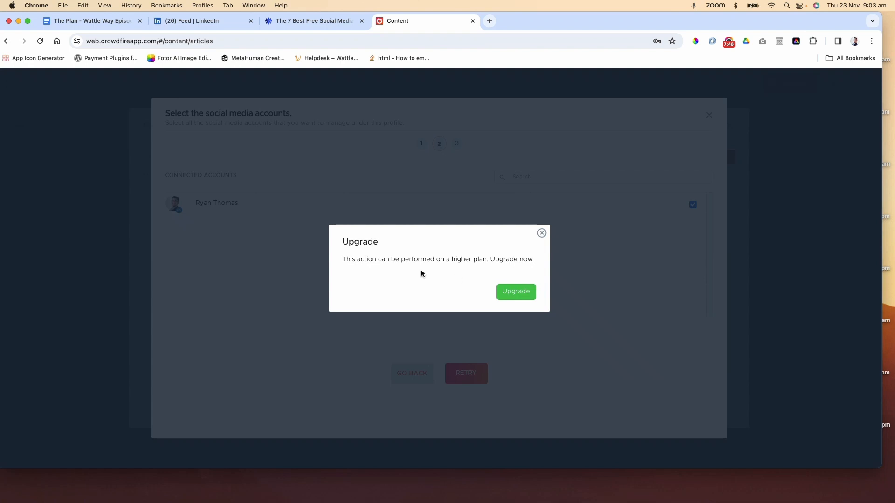
click(541, 233)
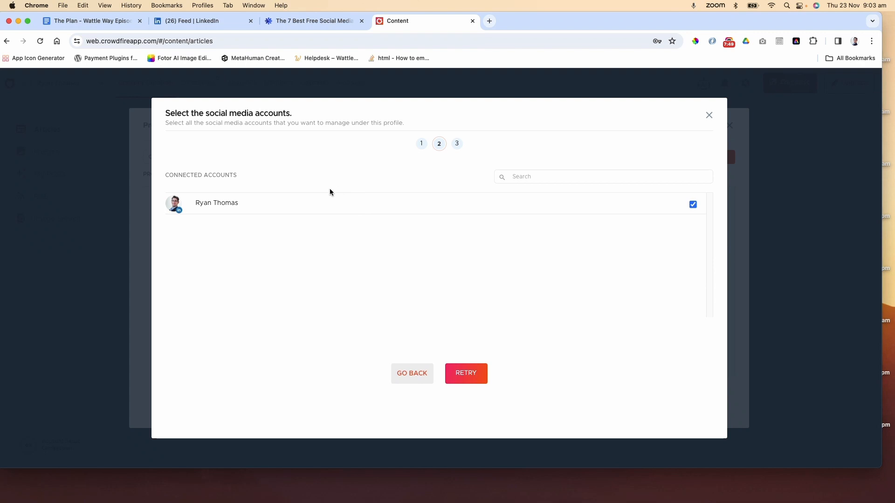
click(428, 372)
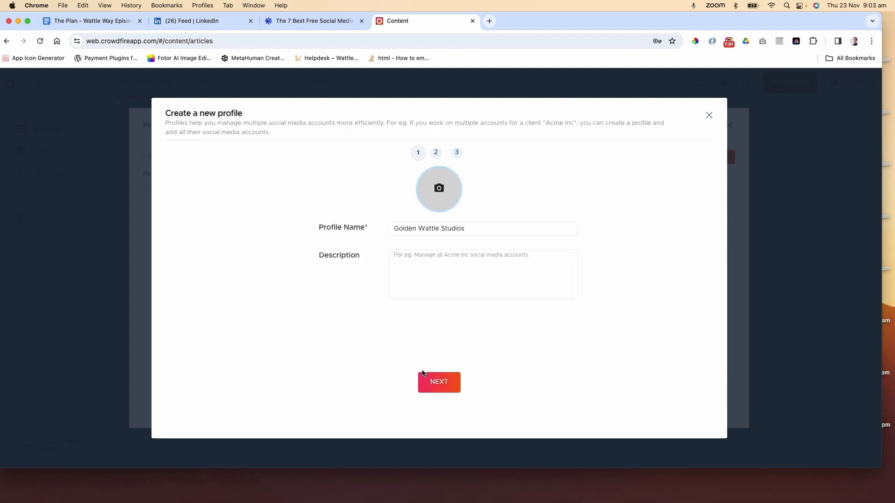
click(708, 115)
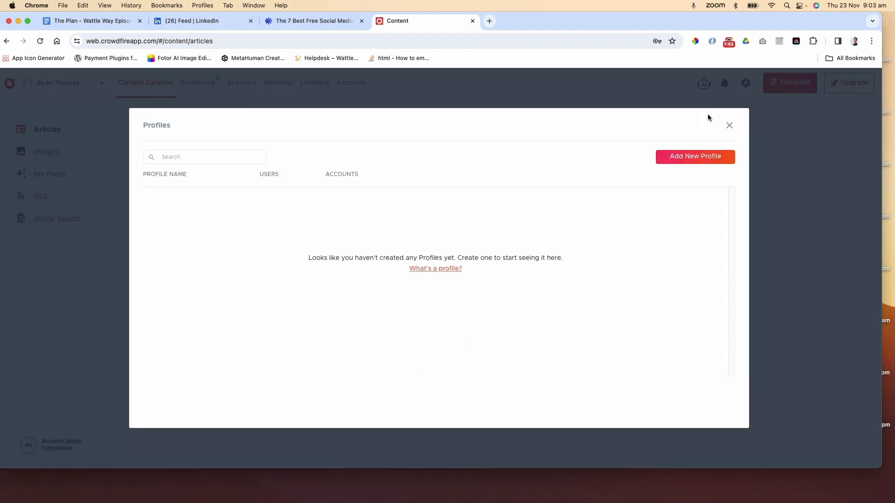
click(729, 125)
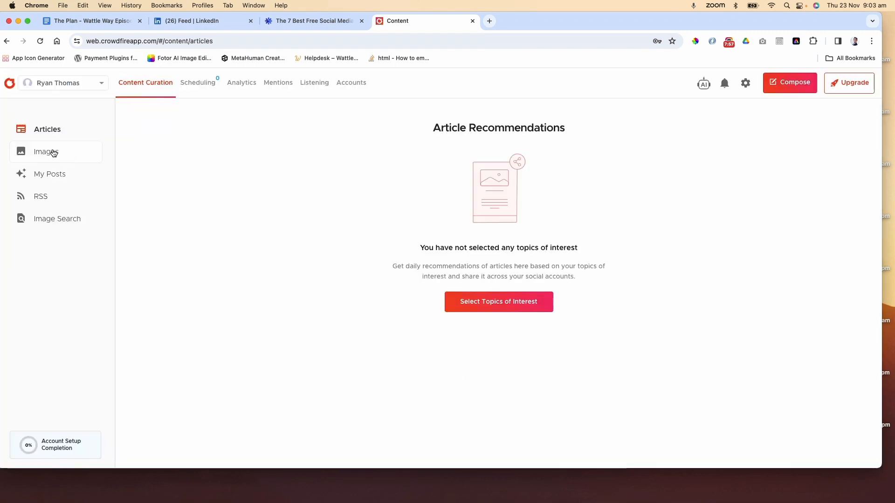
Connect the Golden Wattle Studios Facebook page as a social account in Crowdfire
click(190, 85)
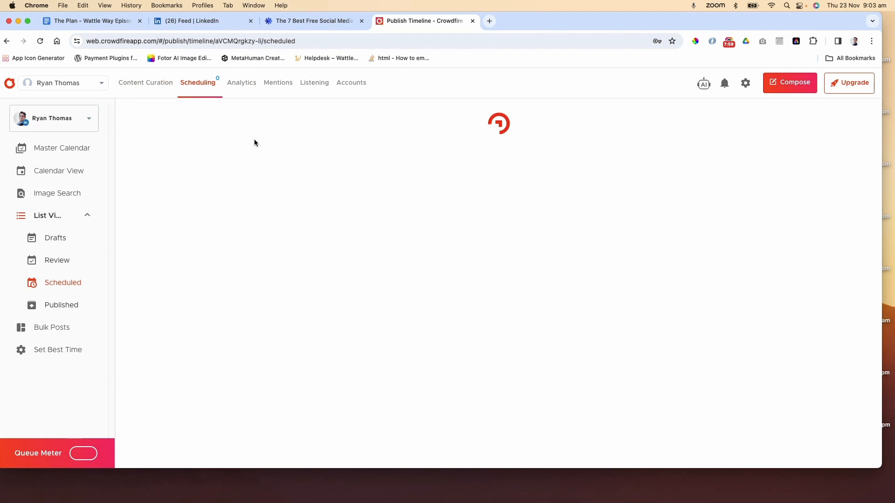
click(335, 91)
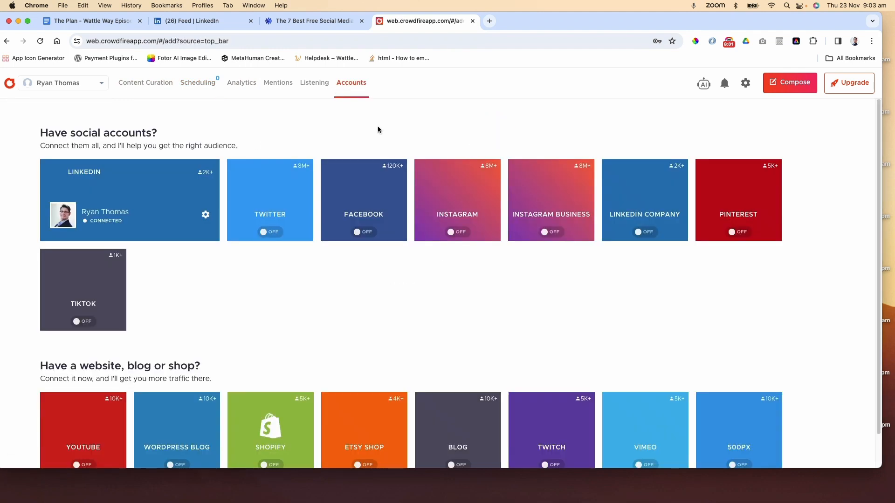
click(378, 196)
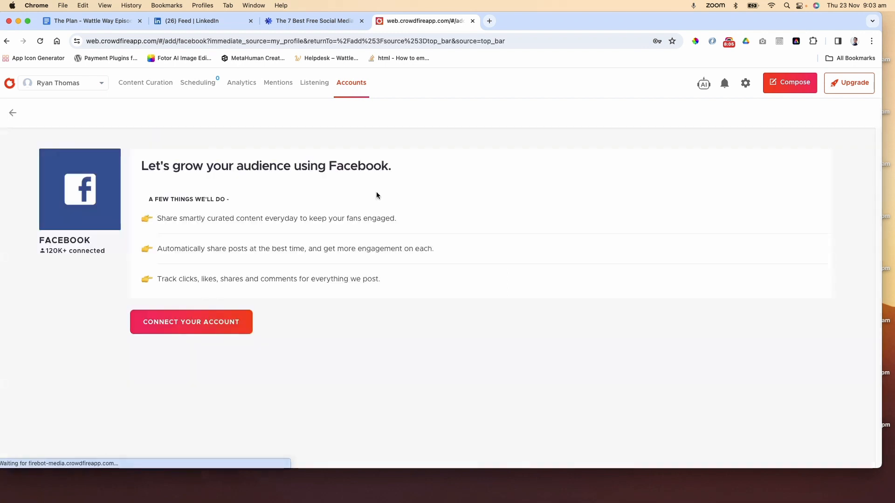
click(179, 326)
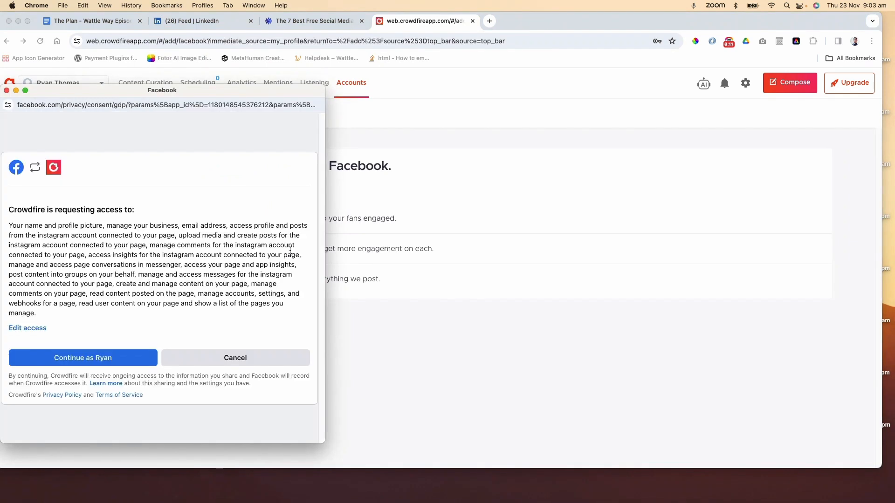
click(92, 362)
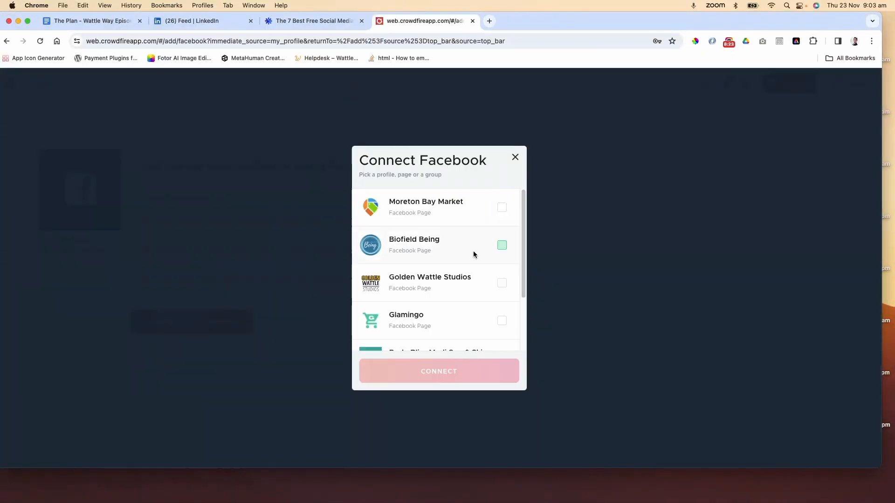
scroll(471, 252, down, 1)
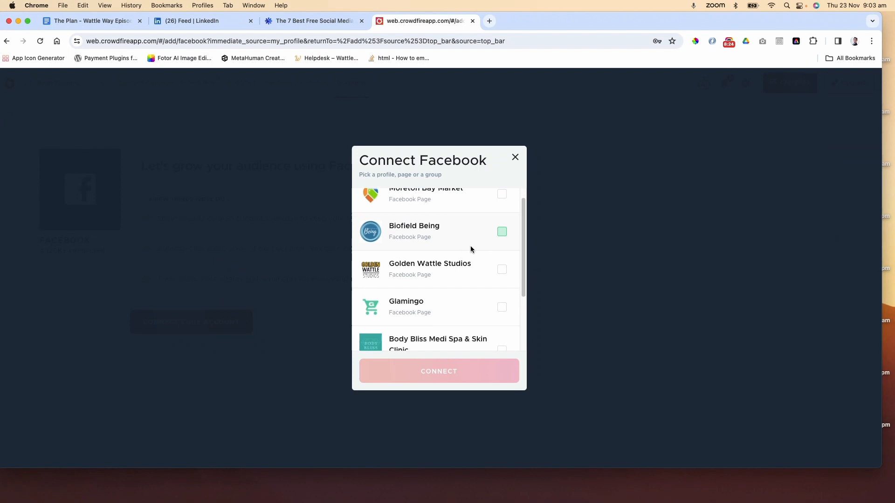
click(502, 271)
scroll(500, 272, down, 3)
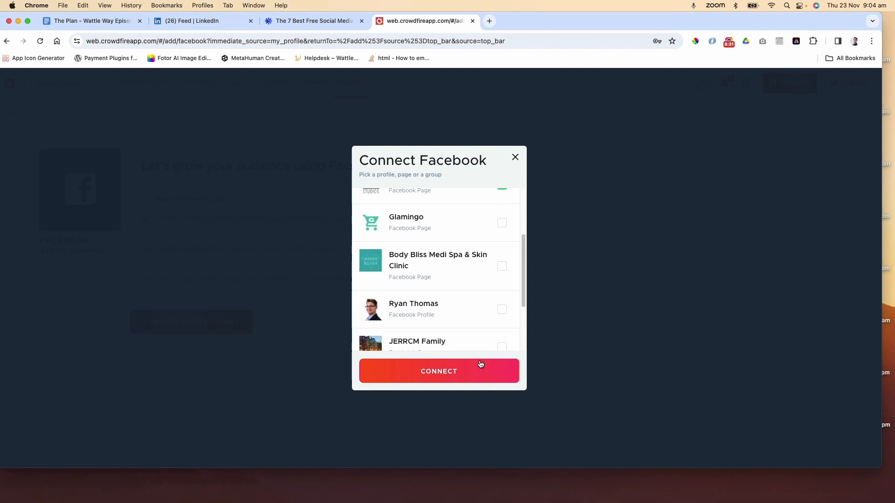
click(449, 375)
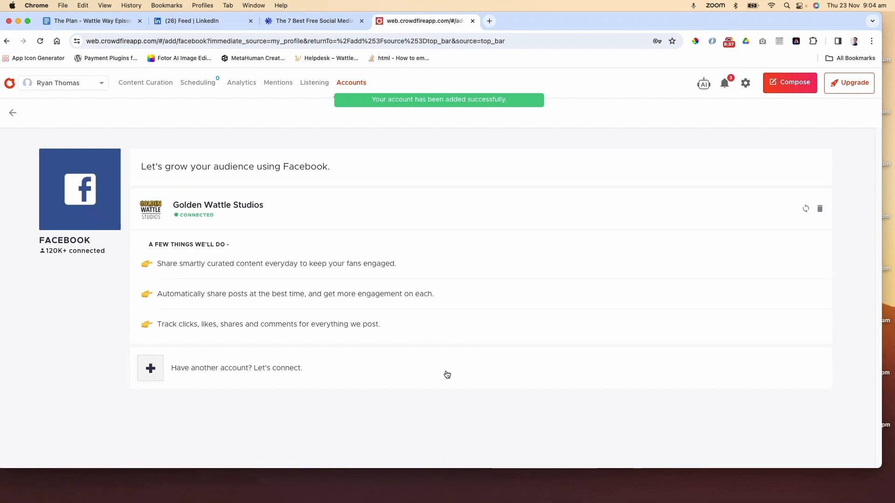
Connect the Golden Wattle Studios LinkedIn Company page as another social account
click(356, 84)
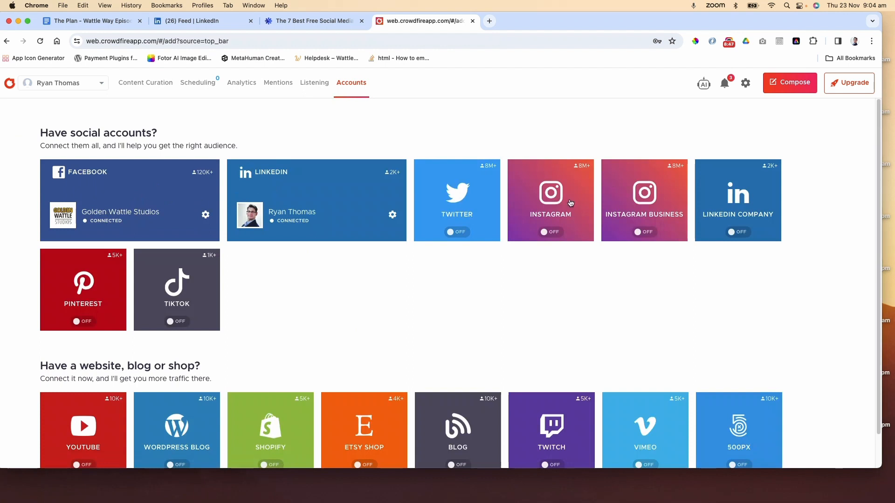
click(741, 195)
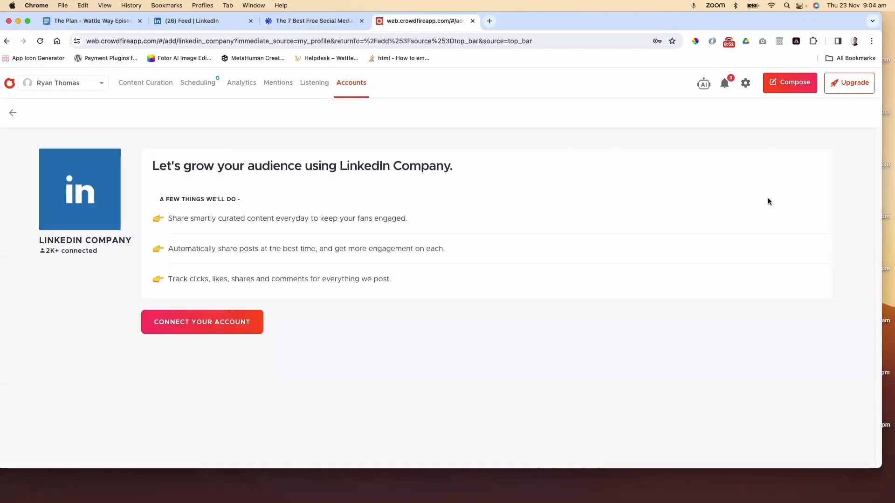
click(200, 322)
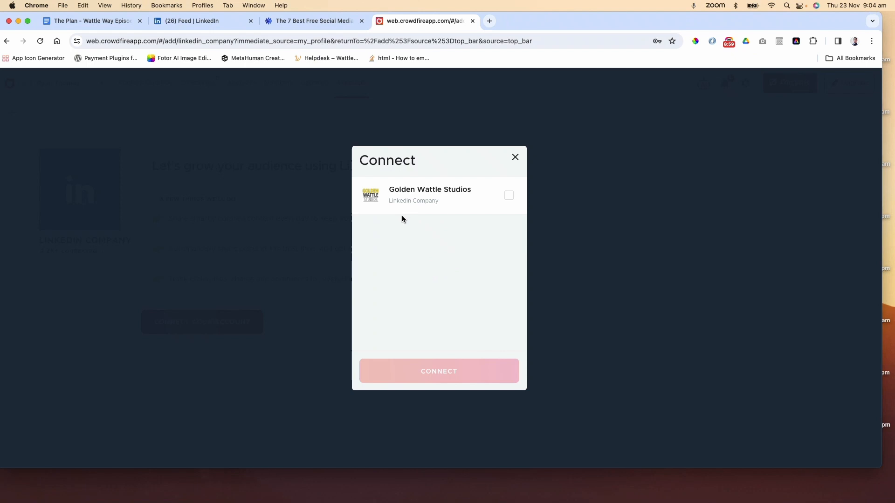
click(507, 197)
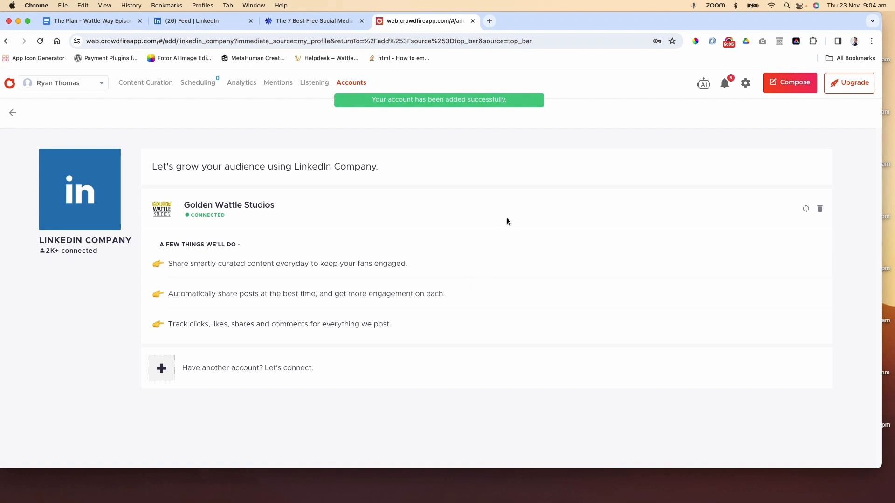
Open the post composer from the Scheduling section and close it again
click(347, 83)
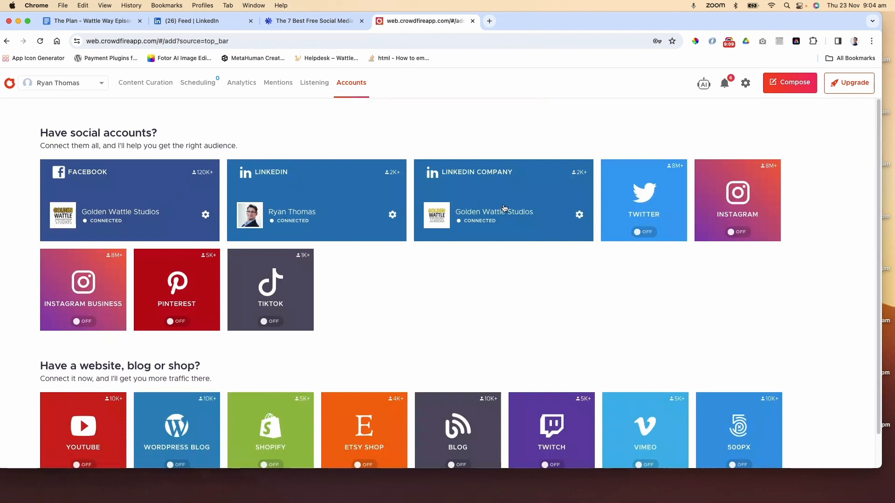
click(198, 82)
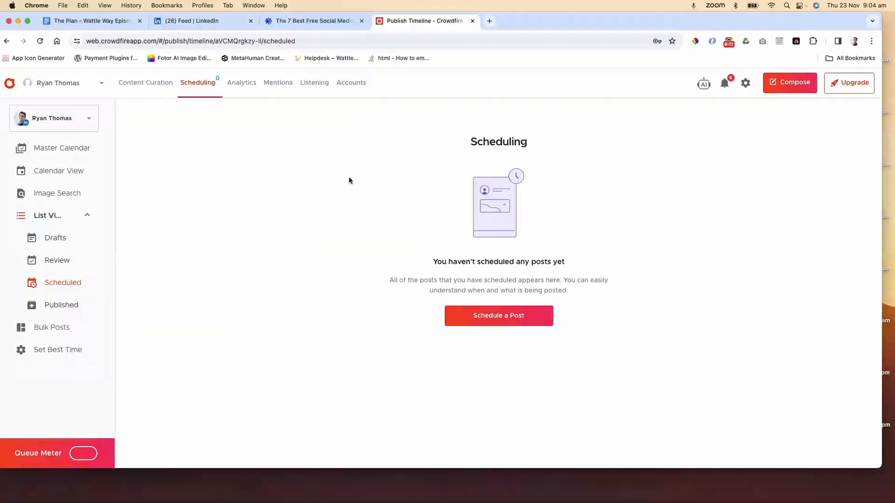
click(499, 316)
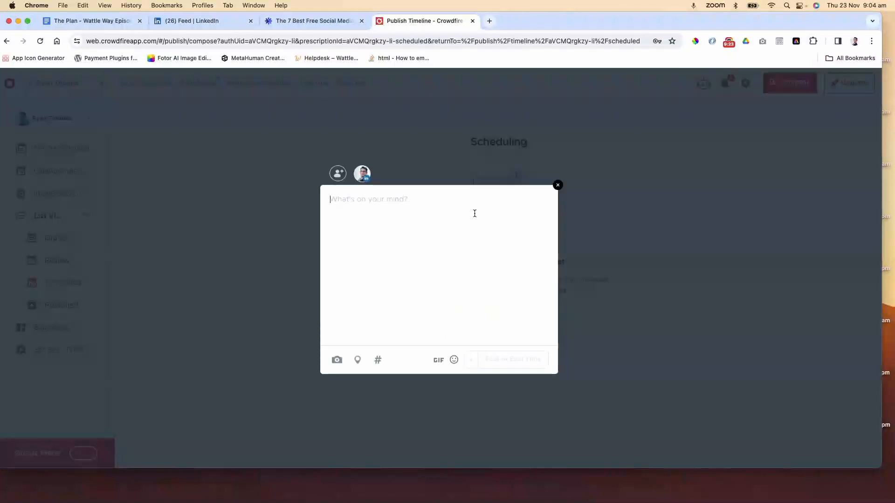
click(558, 185)
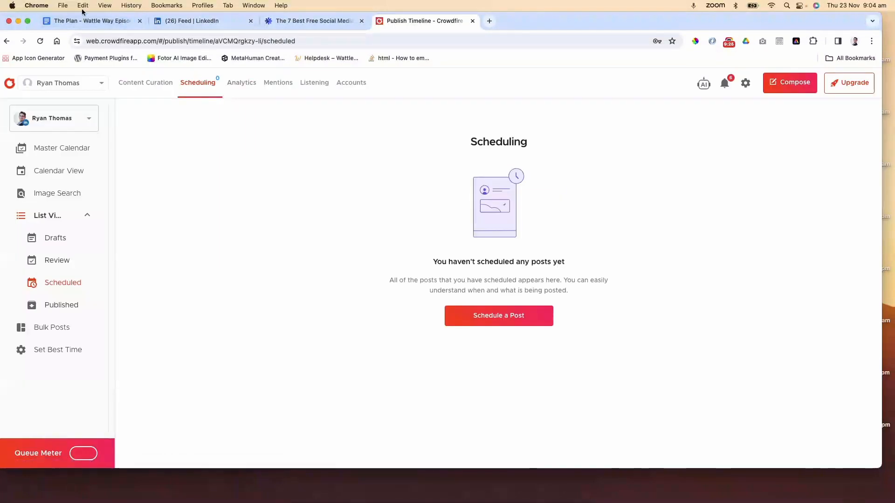
Switch to the plan document and add the line "Crowdfire free plan" below the Considerations note
click(79, 26)
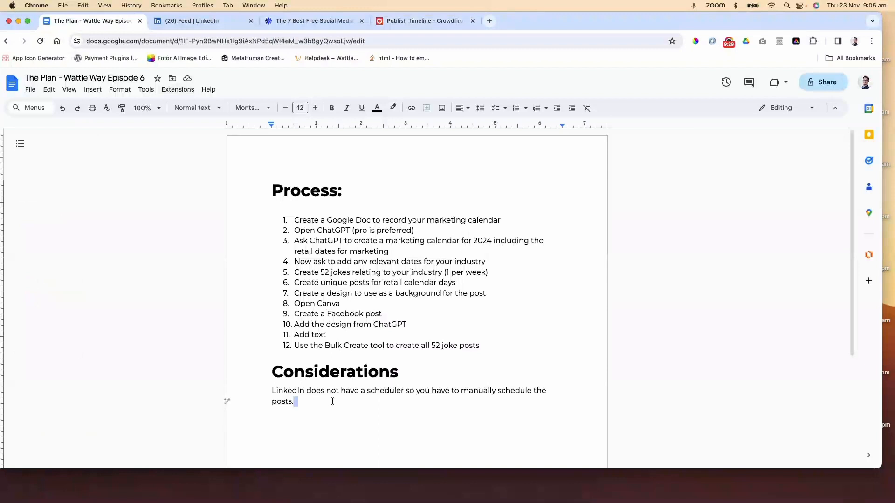
key(Return)
key(Return)
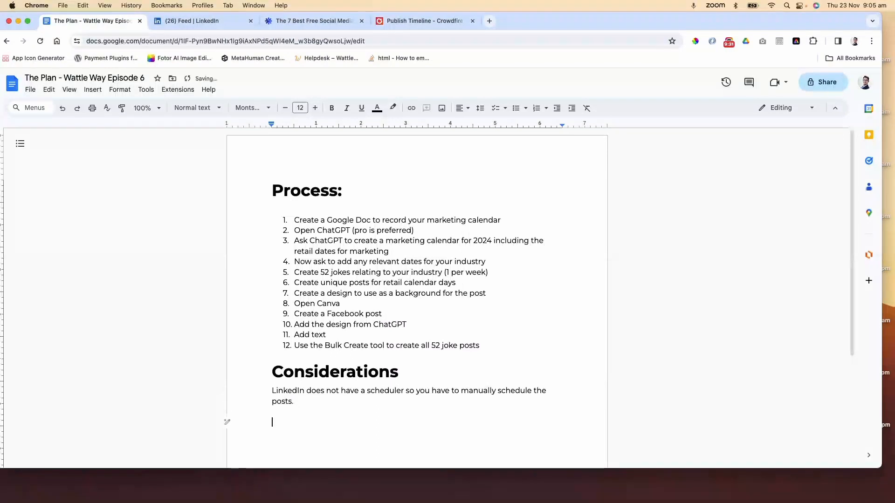
text(Crowdfire free plan)
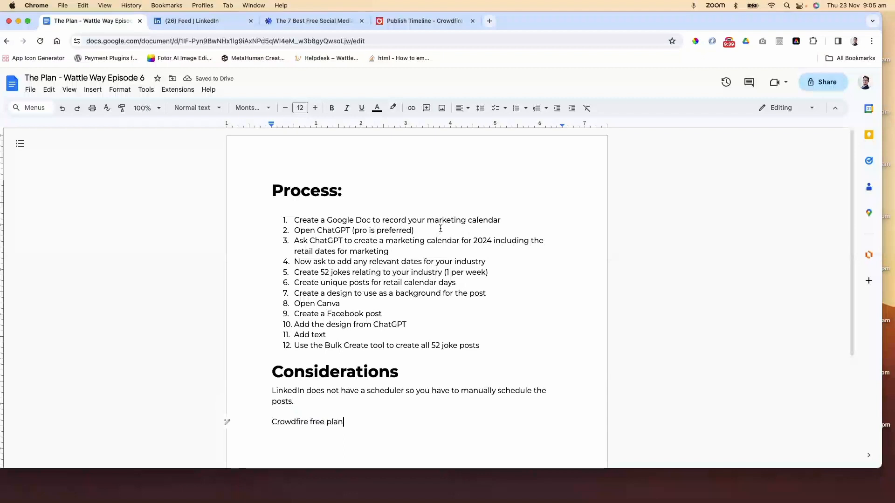
Open ChatGPT at chat.openai.com in a new tab
click(490, 20)
text(cha)
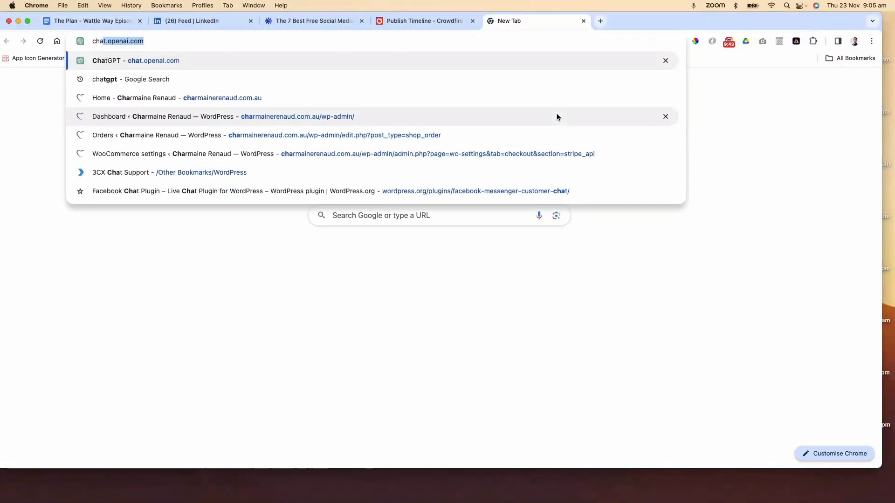
key(Return)
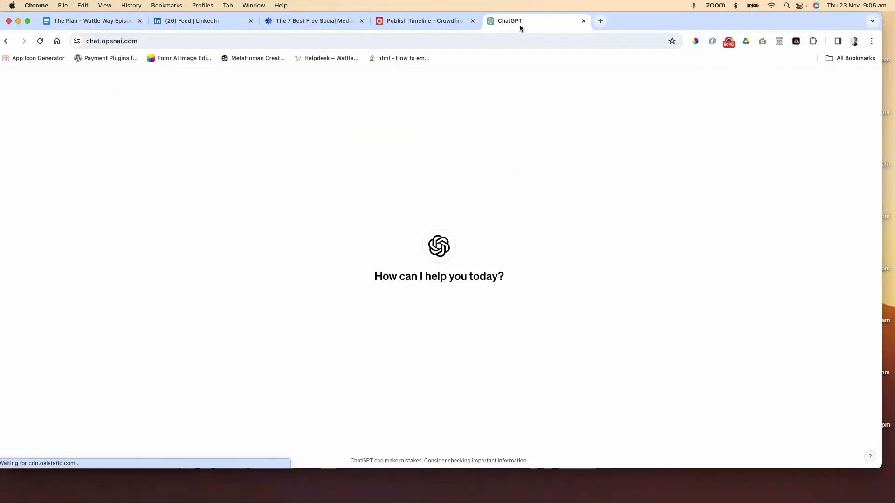
Ask ChatGPT to create a marketing calendar for 2024 that includes the retail calendar dates
drag(519, 24, 169, 32)
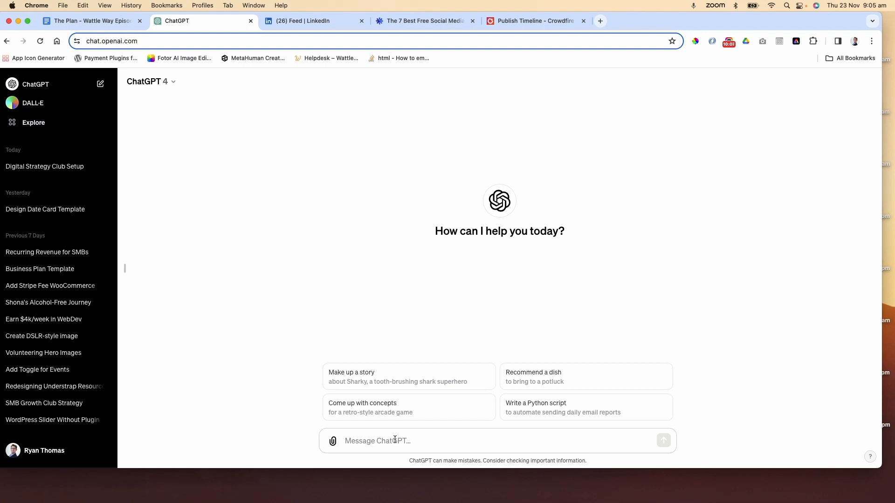
text(Crea)
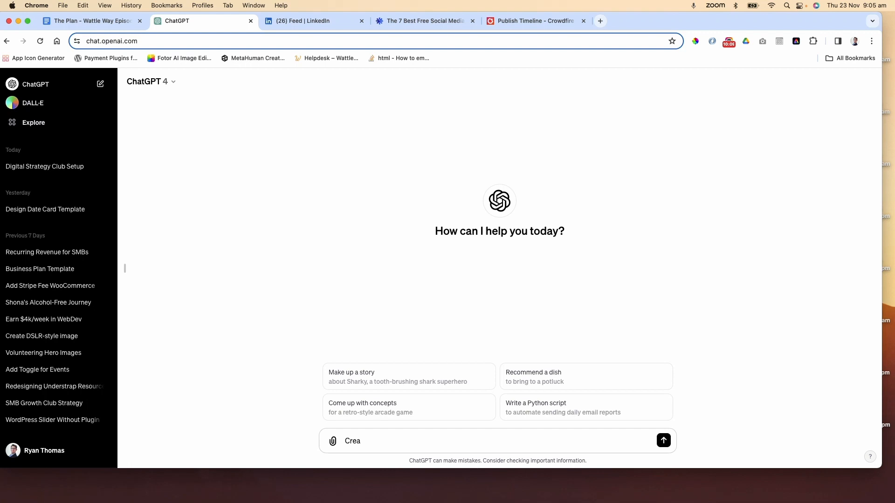
text(te a marketing calendar for 2)
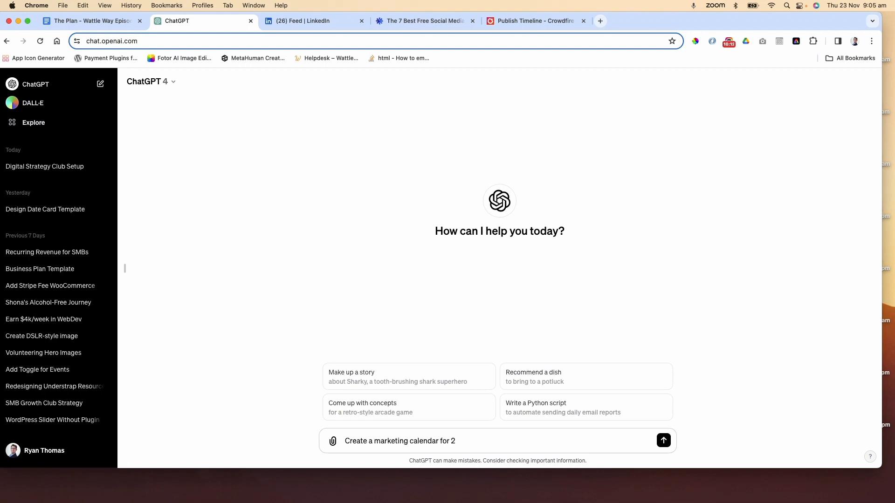
text(024)
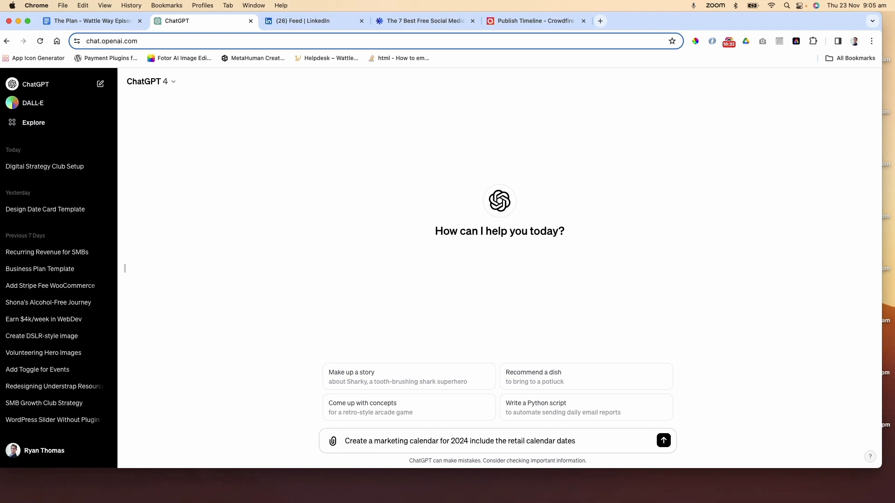
key(Return)
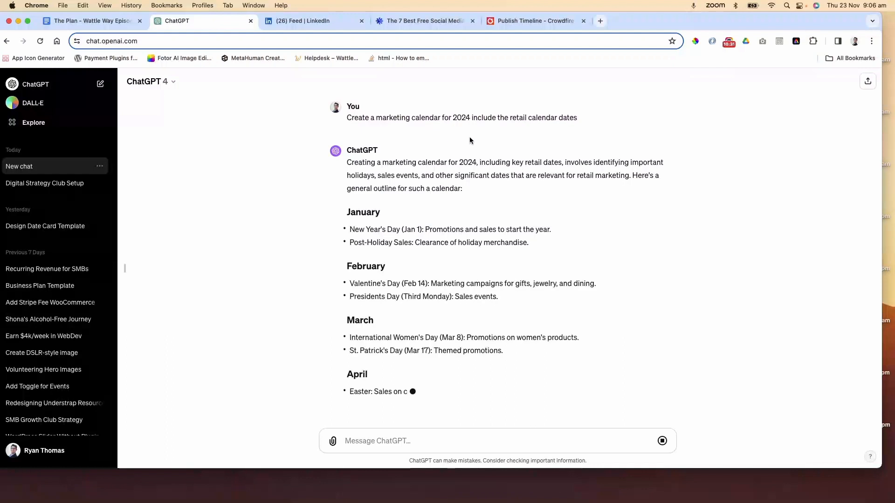
In a new tab, search Google for "marketing calendar 2024" and scan the results
click(600, 21)
text(mar)
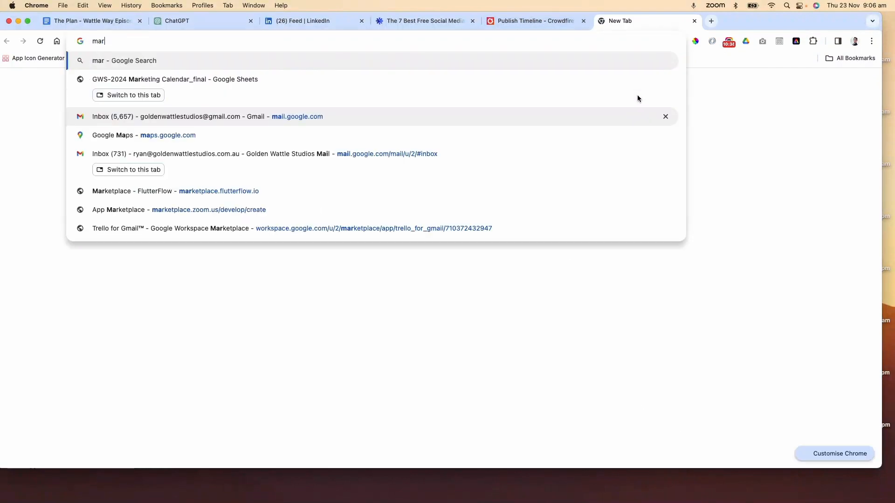
text(keting calendar 2023)
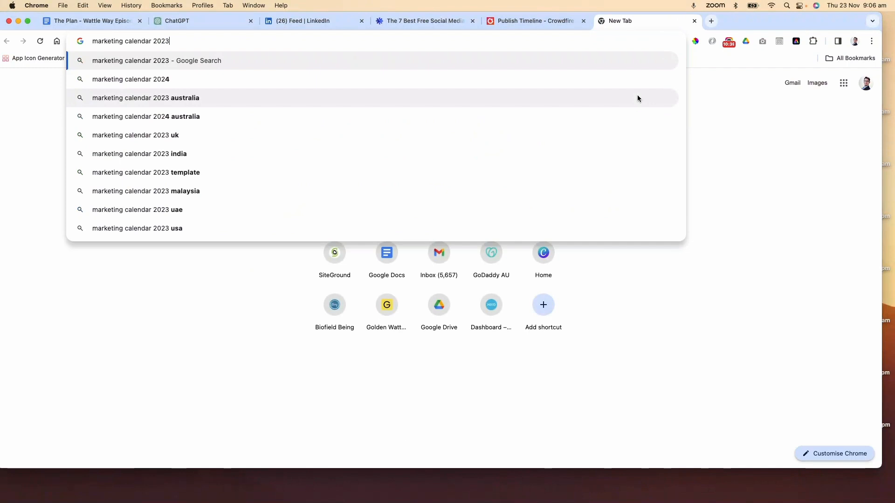
key(BackSpace)
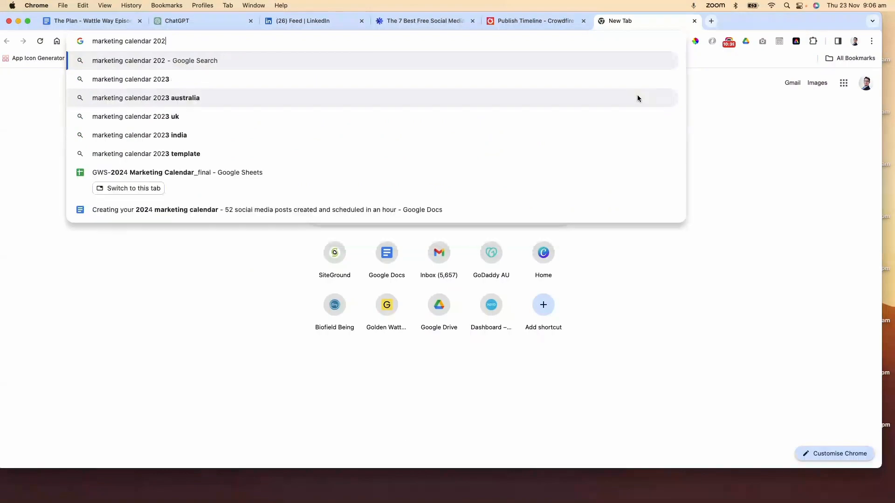
text(4)
key(Return)
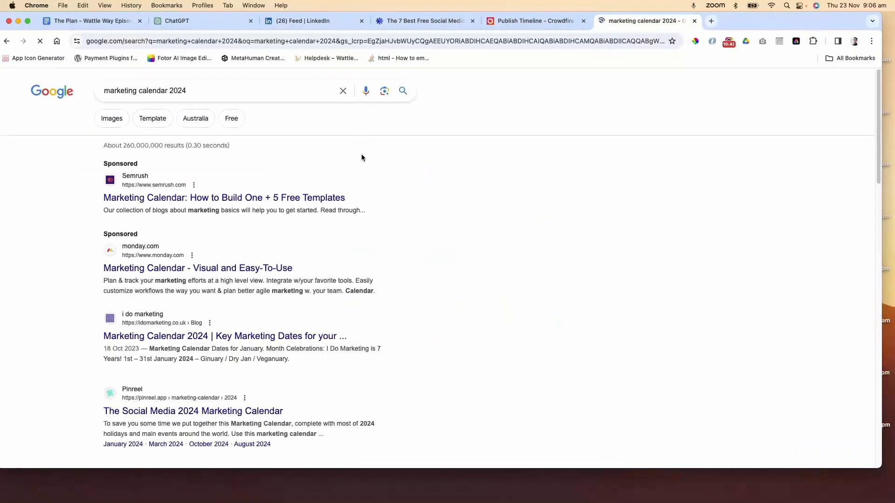
scroll(362, 155, down, 3)
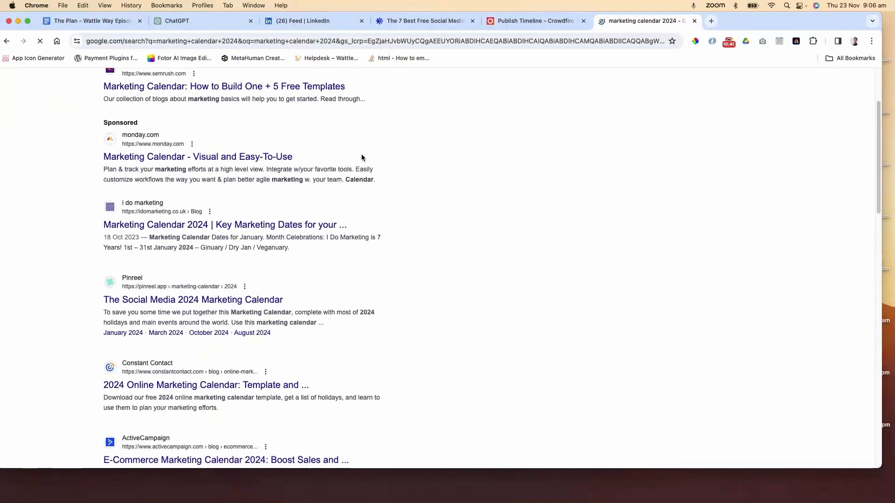
scroll(361, 158, down, 3)
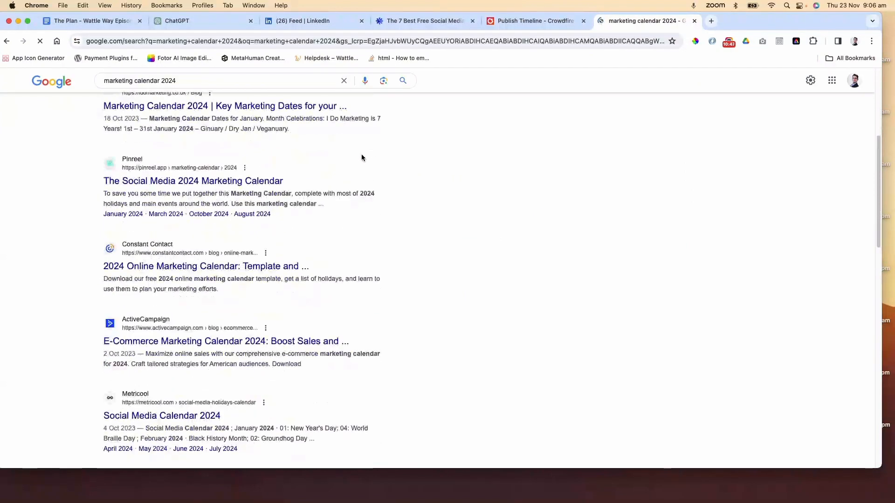
scroll(362, 158, down, 3)
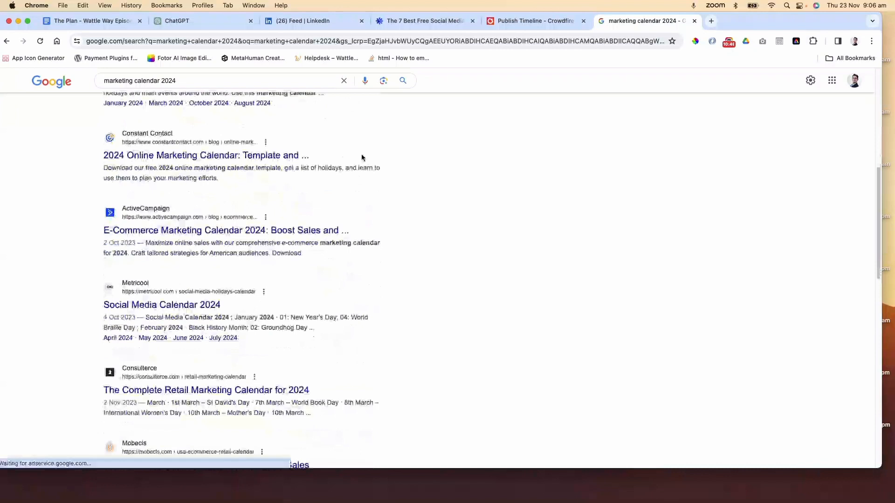
scroll(362, 155, down, 3)
scroll(362, 154, up, 12)
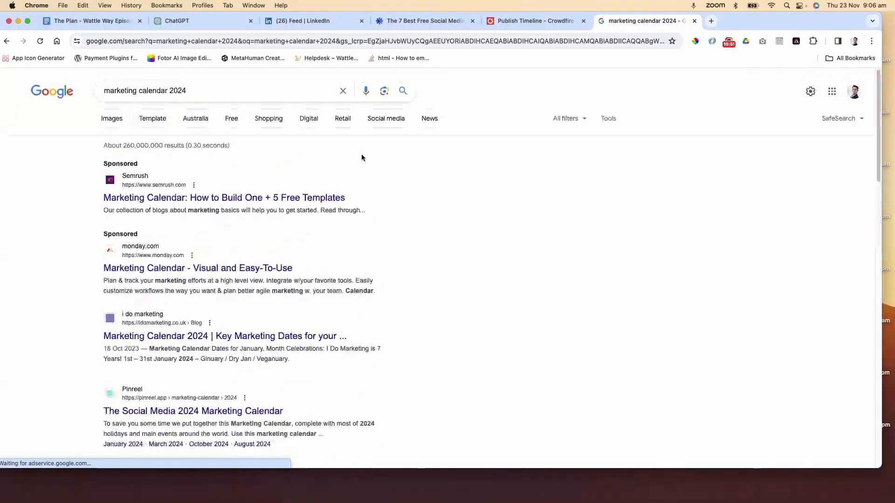
Search for "retail calendar 2024", preview the 4-5-4 retail calendar image and open Consulterce's Complete Retail Marketing Calendar page
triple_click(227, 91)
text(retail)
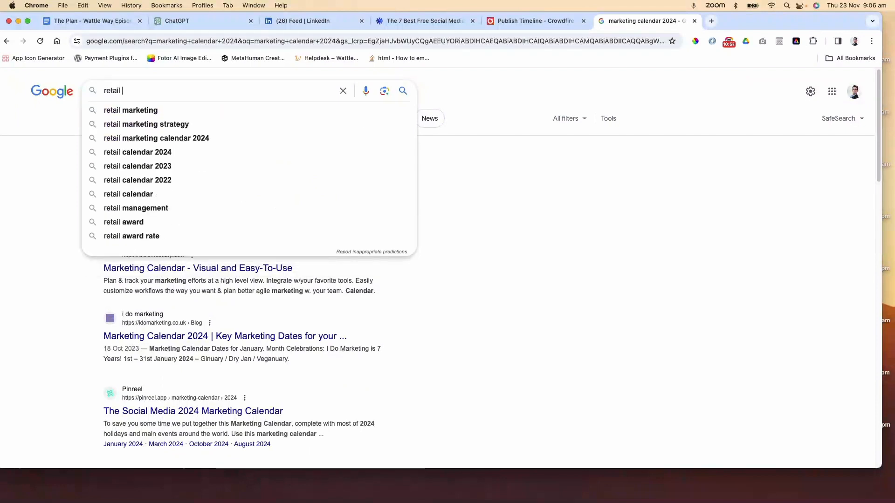
key(Down)
key(Down)
key(Down)
key(Down)
key(Return)
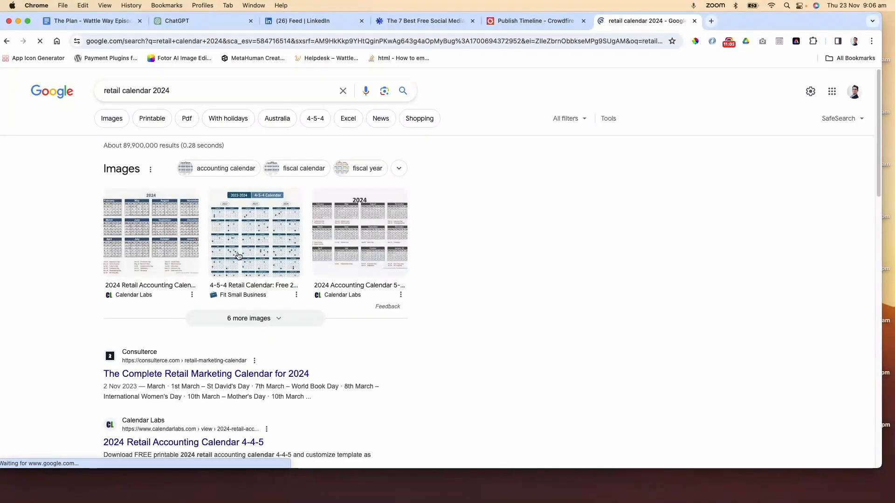
click(265, 236)
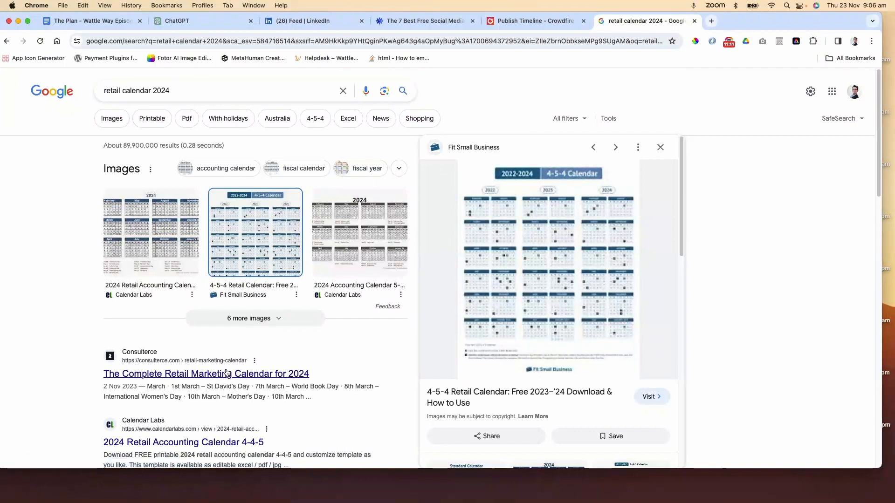
click(370, 259)
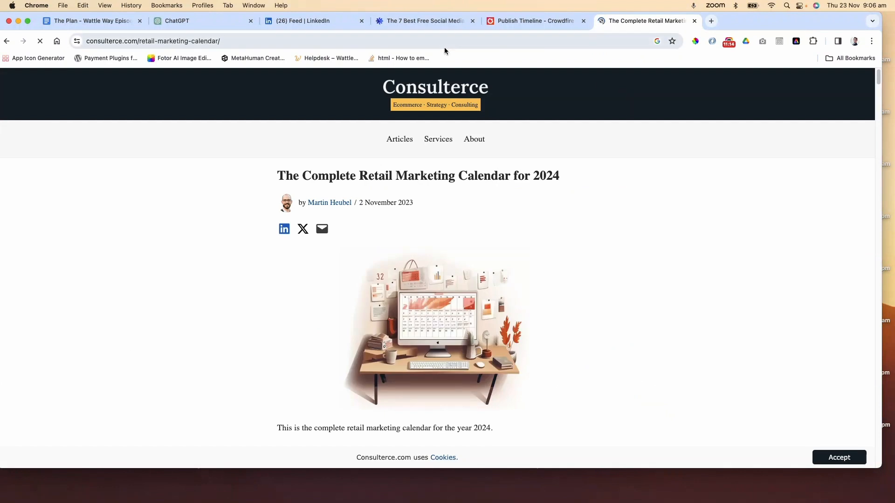
Return to ChatGPT and read through its month-by-month 2024 marketing calendar
click(196, 21)
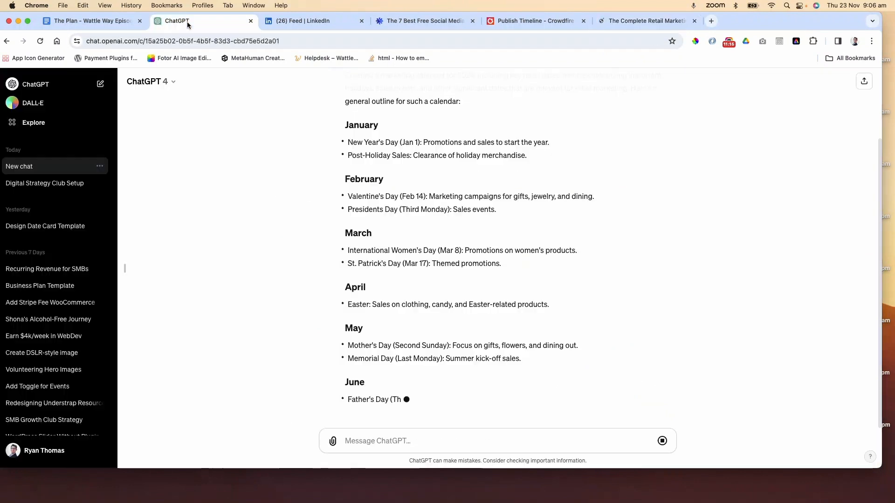
scroll(615, 193, down, 6)
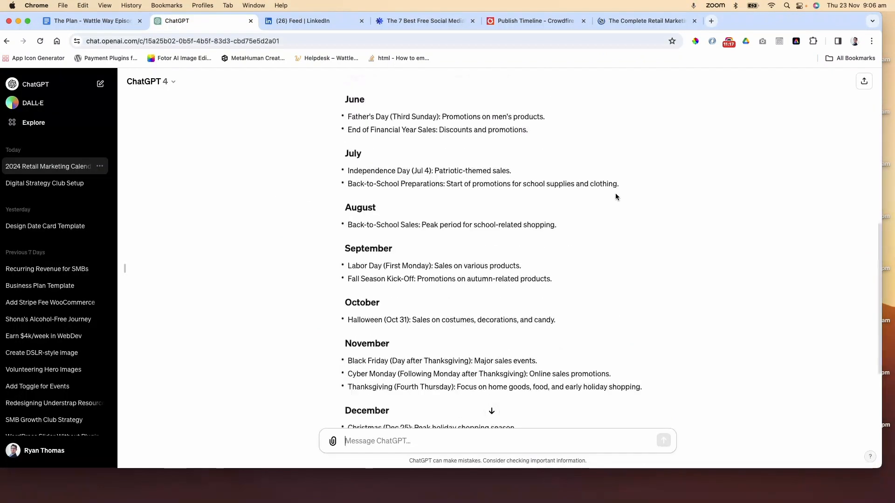
scroll(615, 193, down, 3)
scroll(615, 196, up, 10)
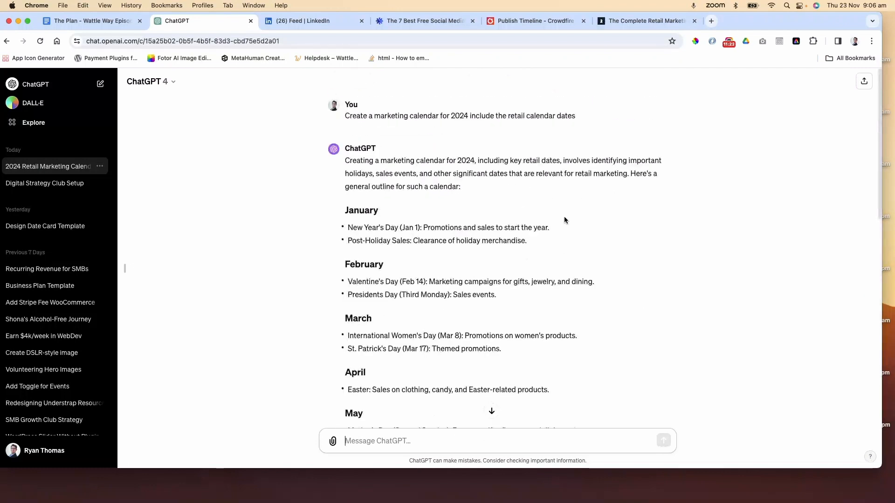
scroll(564, 217, down, 2)
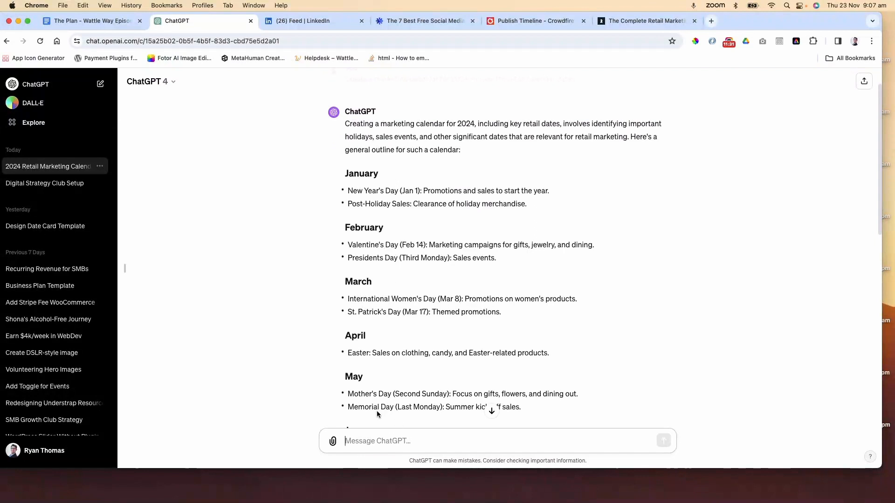
Reply to ChatGPT: "Sorry I should have been specific, I am based in Queensland Australia"
click(378, 441)
text(SOrry I should have been specific, I am based in Queen)
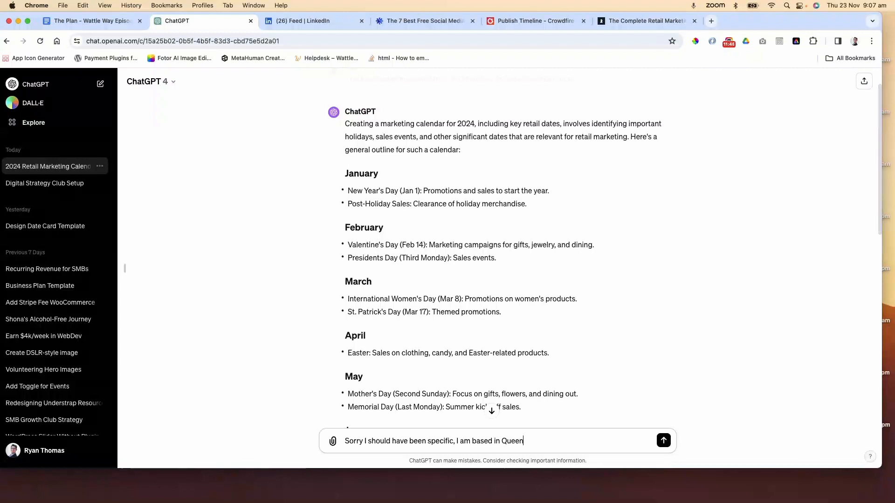
text(sland Austra)
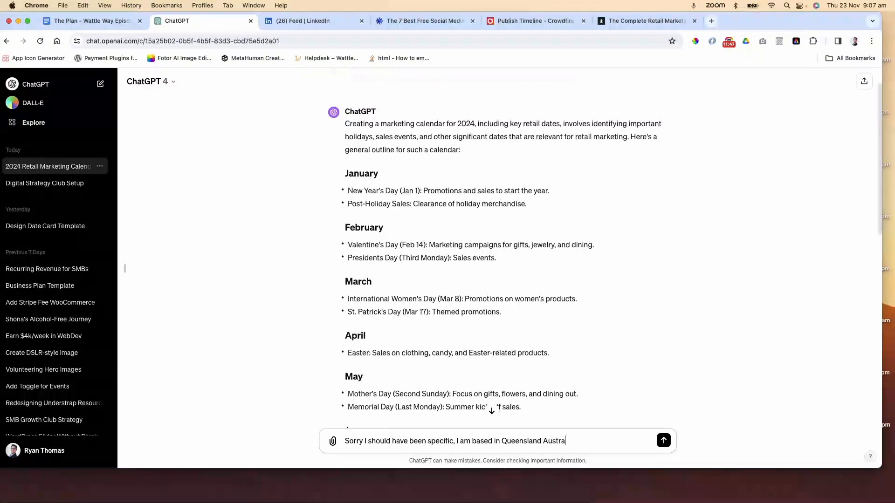
text(lia)
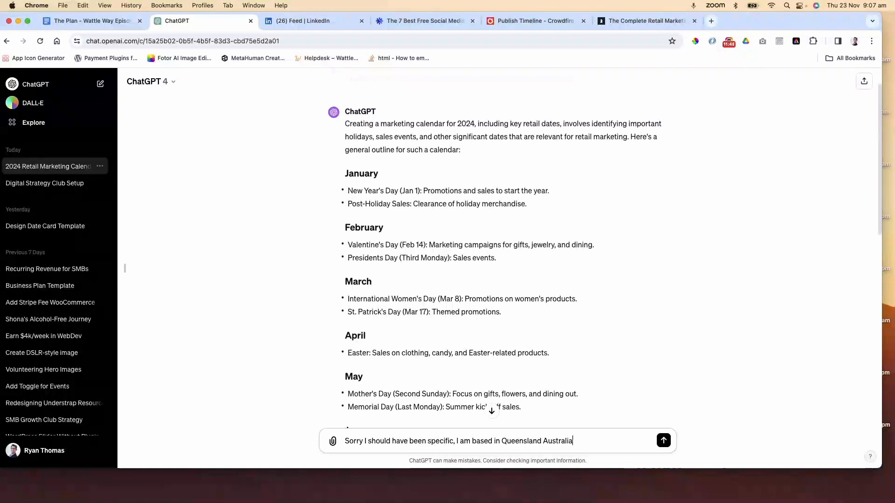
key(Return)
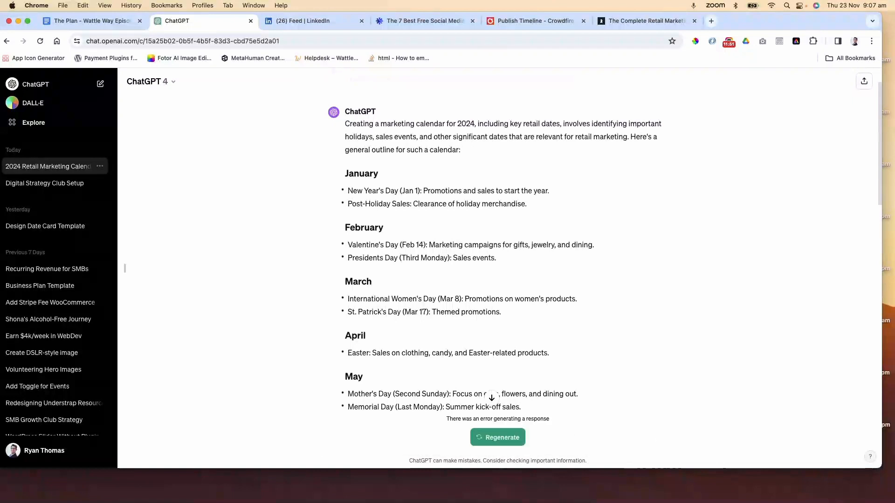
Copy the Queensland follow-up message, reload the conversation and resend the message
scroll(467, 316, down, 15)
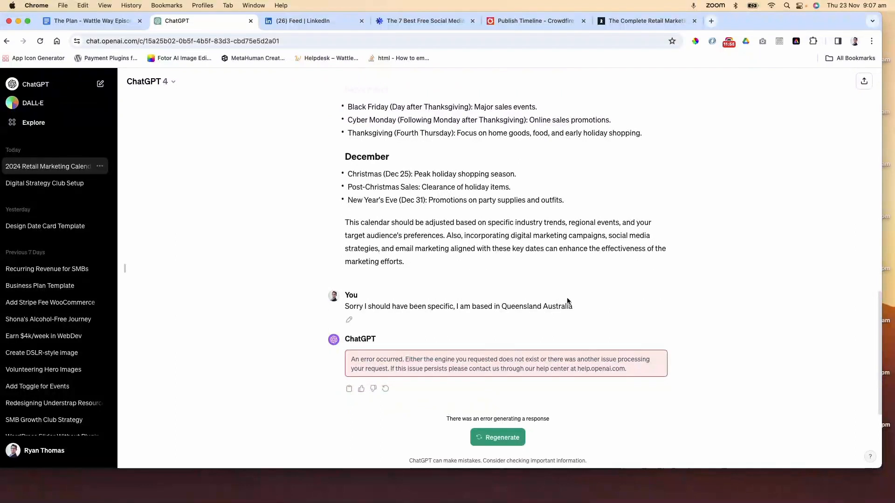
drag(576, 307, 361, 305)
click(421, 304)
triple_click(409, 306)
key(super+c)
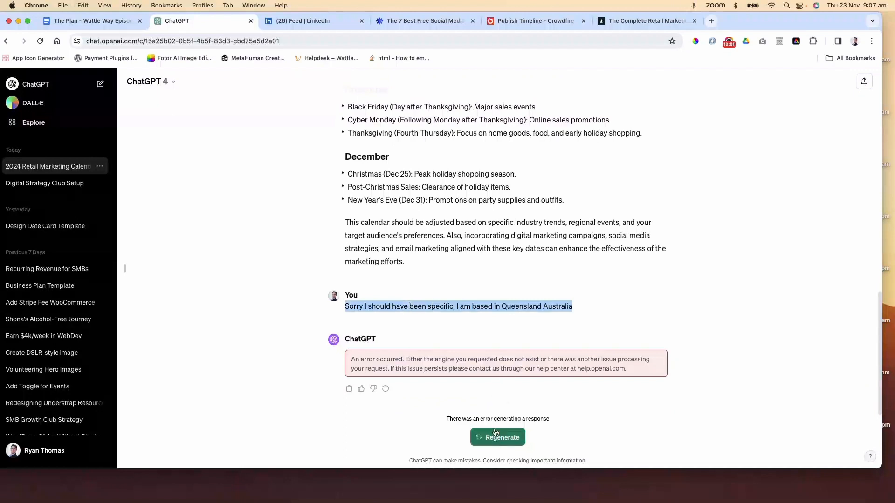
click(40, 42)
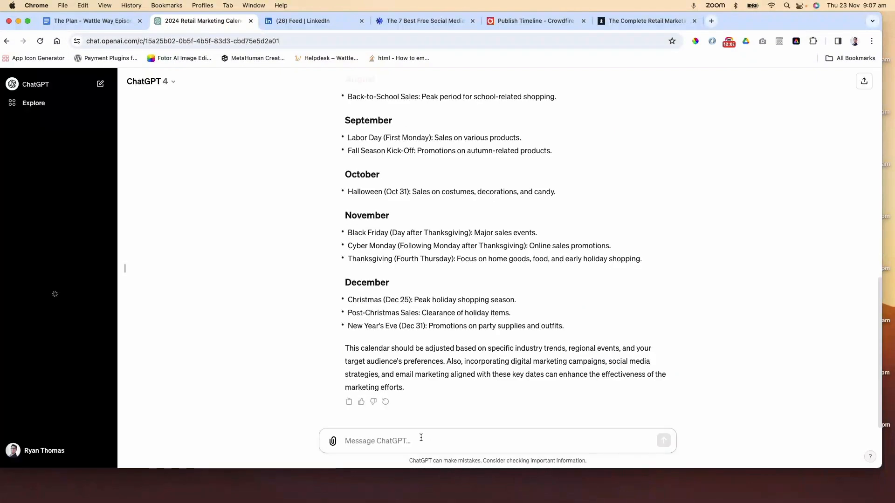
key(super+v)
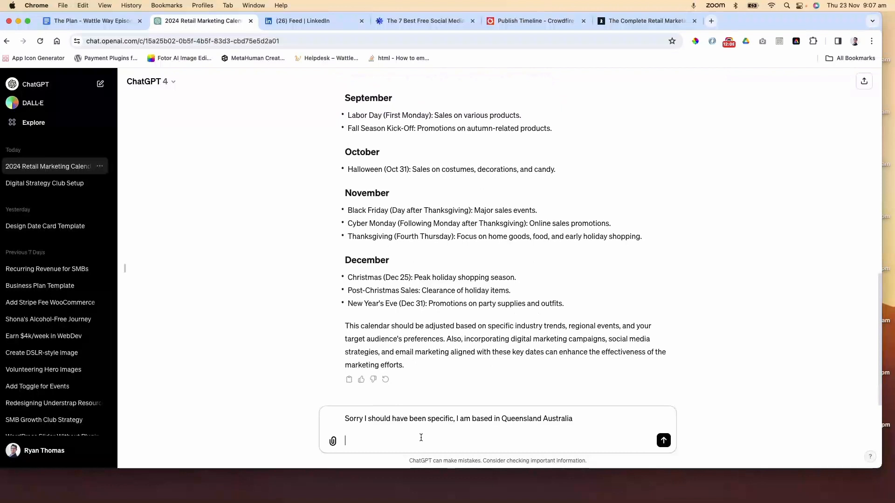
key(Return)
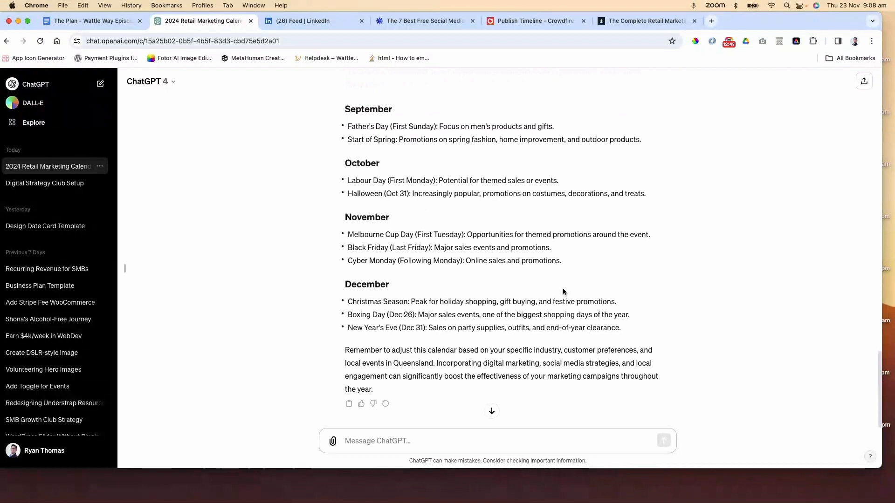
Read through ChatGPT's Queensland-specific 2024 marketing calendar
scroll(562, 289, up, 4)
scroll(562, 289, up, 7)
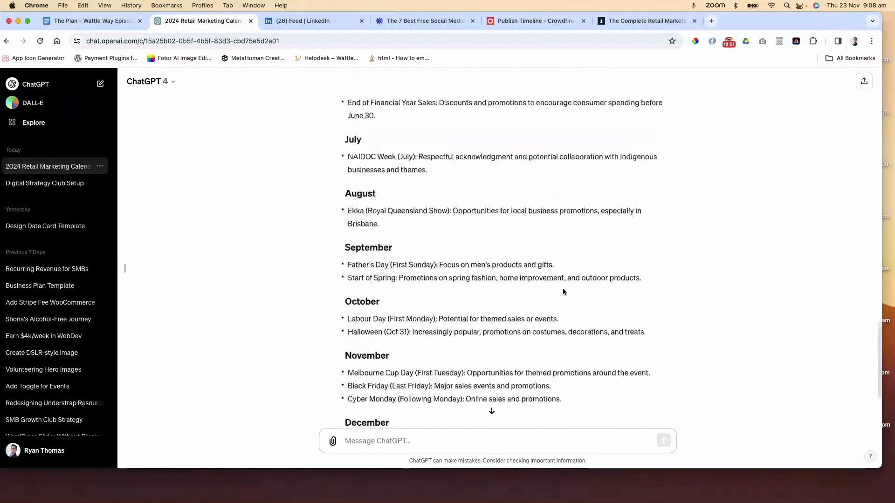
scroll(563, 291, up, 11)
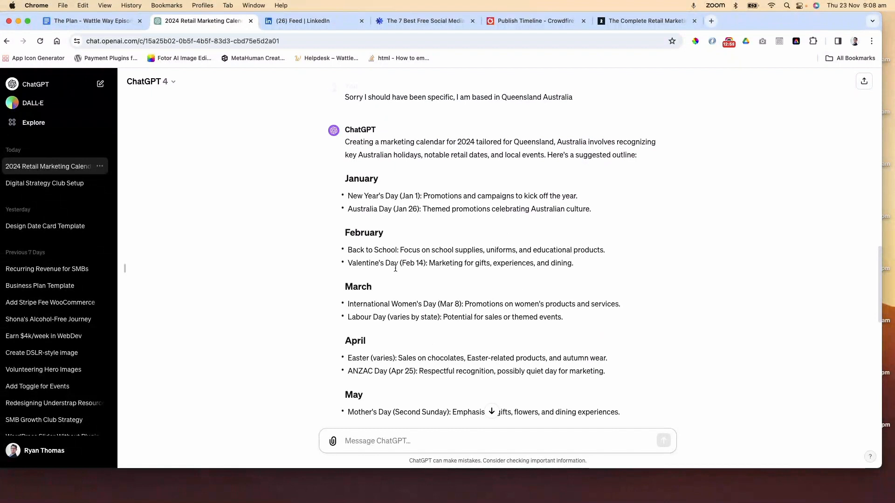
scroll(395, 268, down, 1)
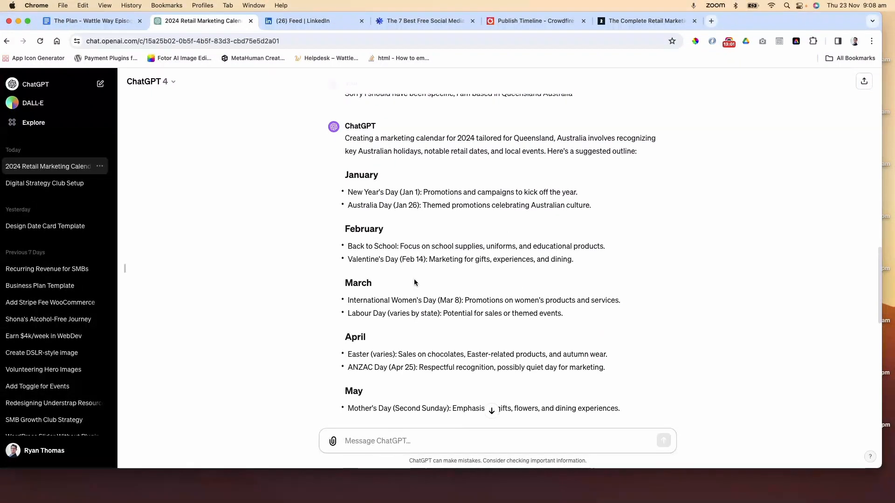
scroll(413, 279, down, 2)
scroll(413, 279, down, 4)
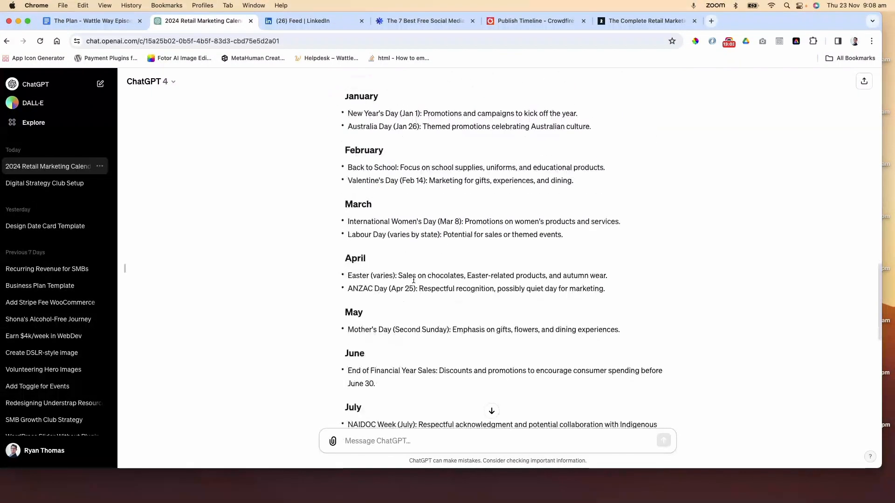
scroll(413, 279, down, 4)
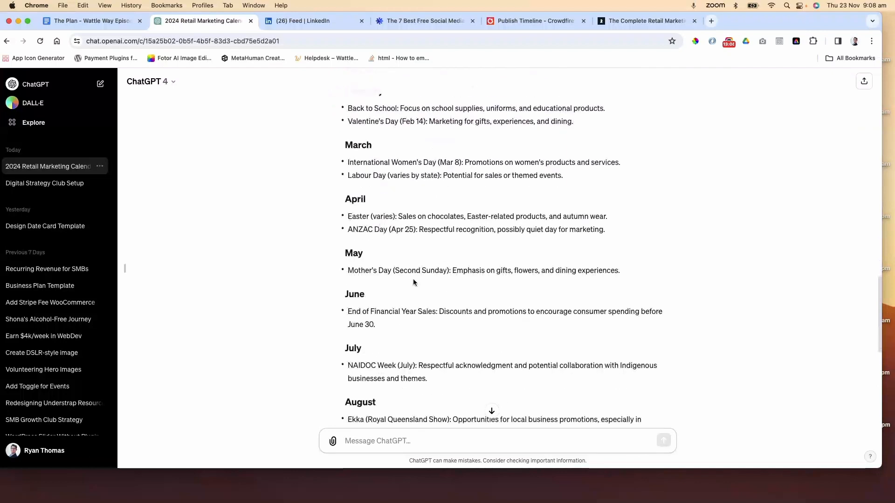
Scroll through the rest of ChatGPT's Queensland calendar to review the September to December events
scroll(412, 279, down, 4)
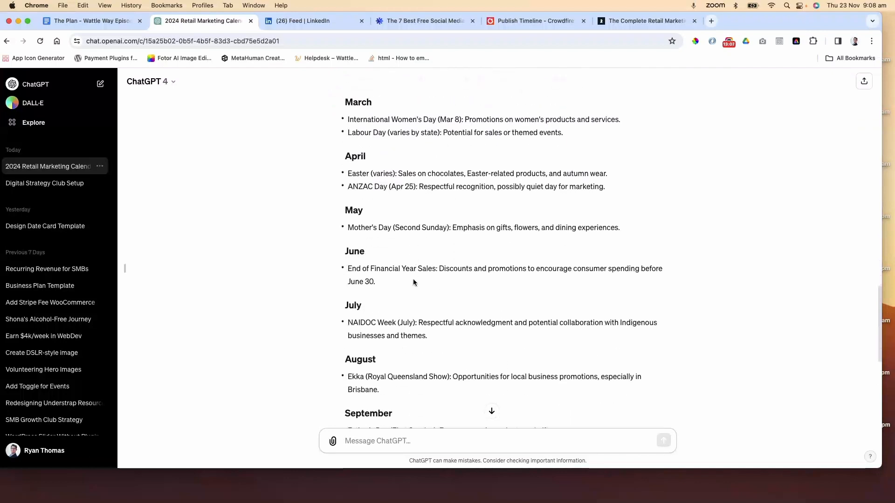
scroll(412, 282, down, 5)
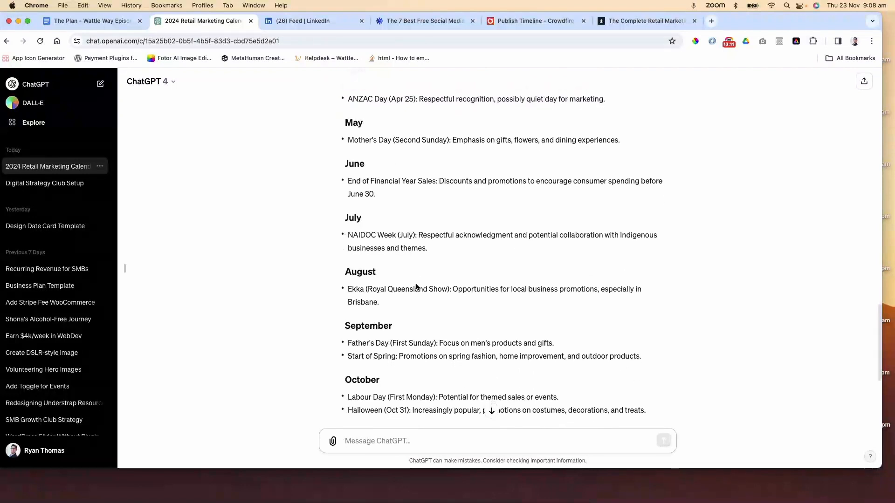
scroll(415, 283, down, 4)
scroll(416, 286, down, 5)
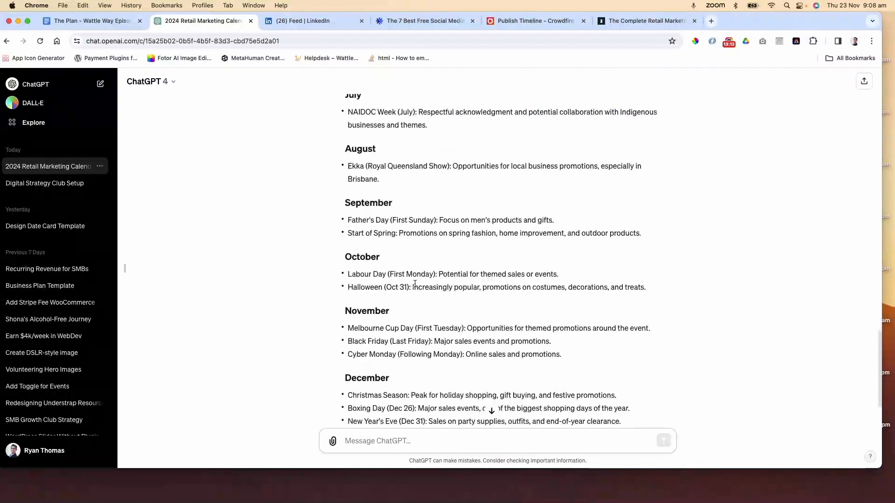
scroll(414, 285, down, 7)
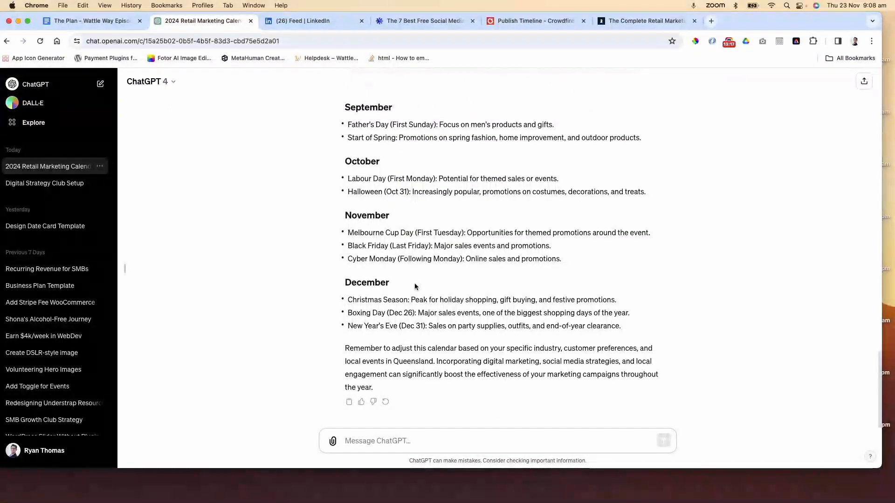
scroll(415, 286, up, 5)
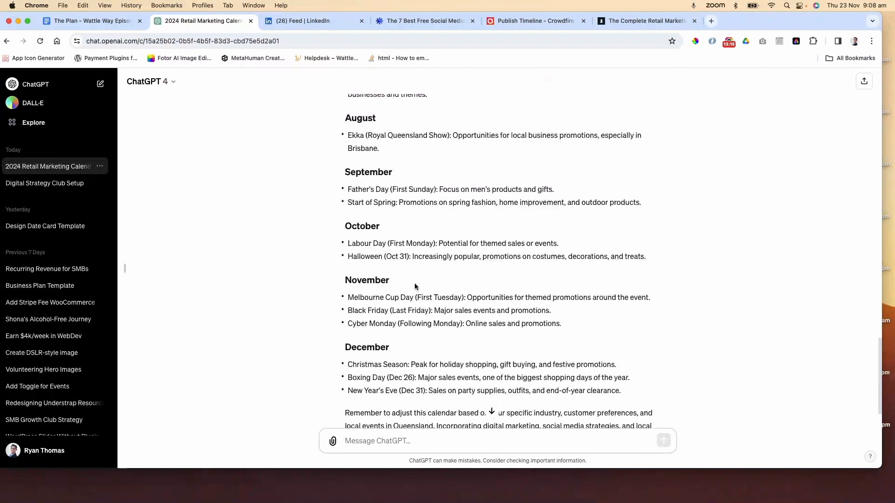
Switch to the Consulterce retail marketing calendar article and read its monthly key dates for November through February
click(645, 21)
scroll(549, 213, down, 12)
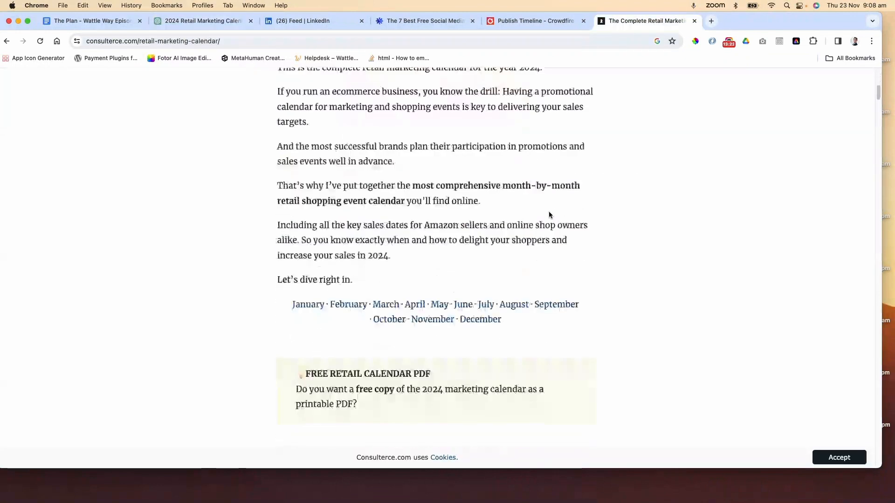
scroll(549, 214, down, 6)
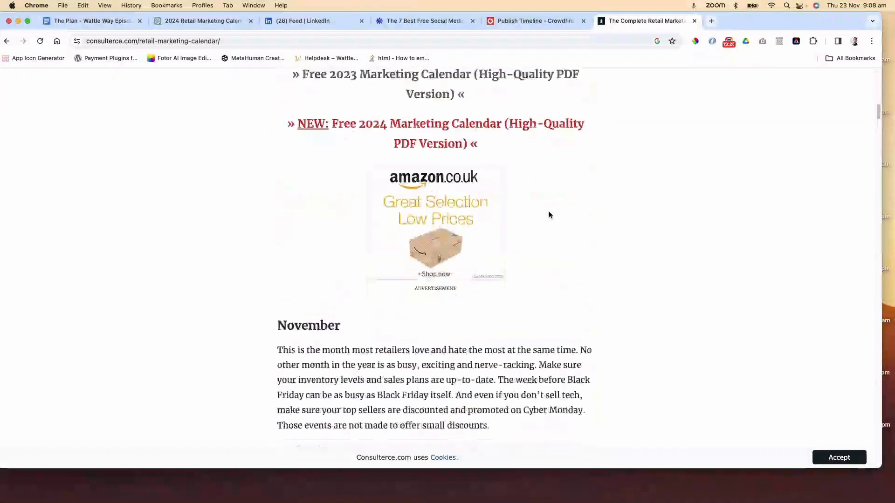
scroll(549, 214, down, 5)
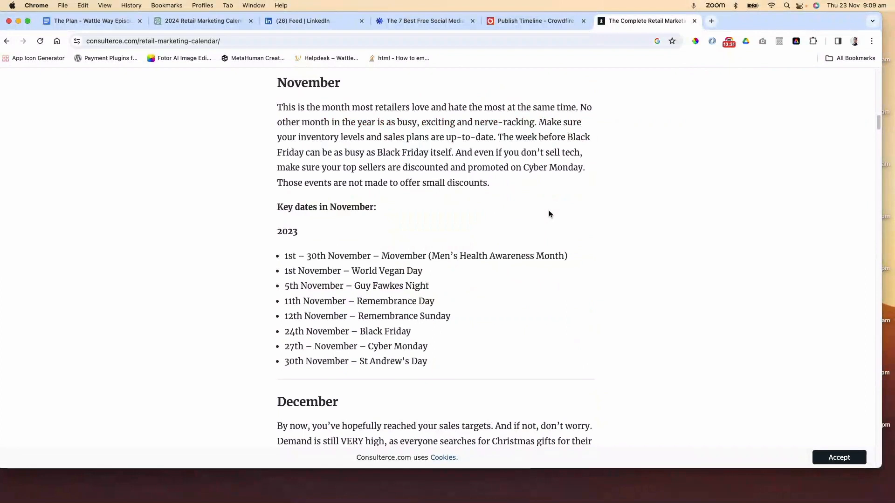
scroll(549, 214, down, 3)
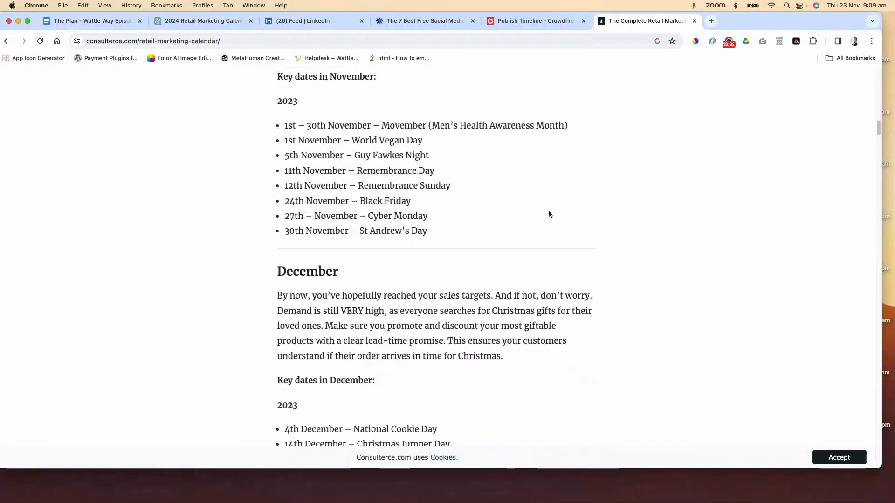
scroll(548, 213, down, 2)
scroll(549, 211, down, 3)
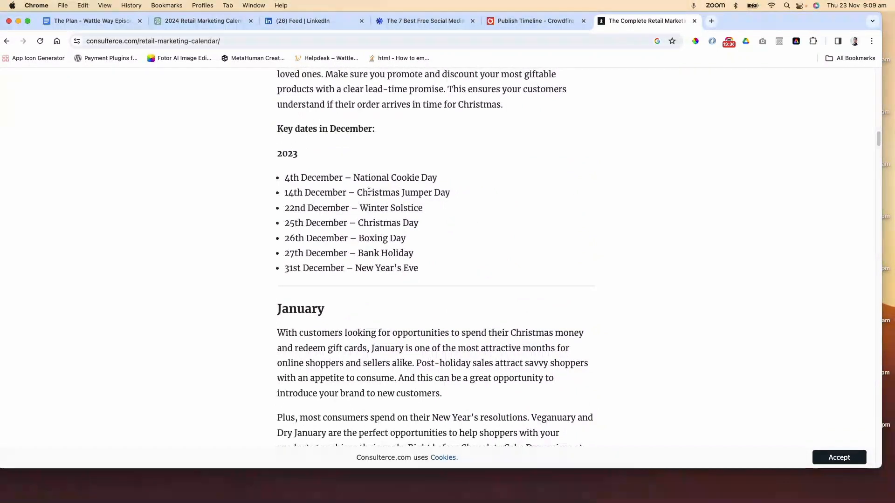
scroll(476, 252, down, 5)
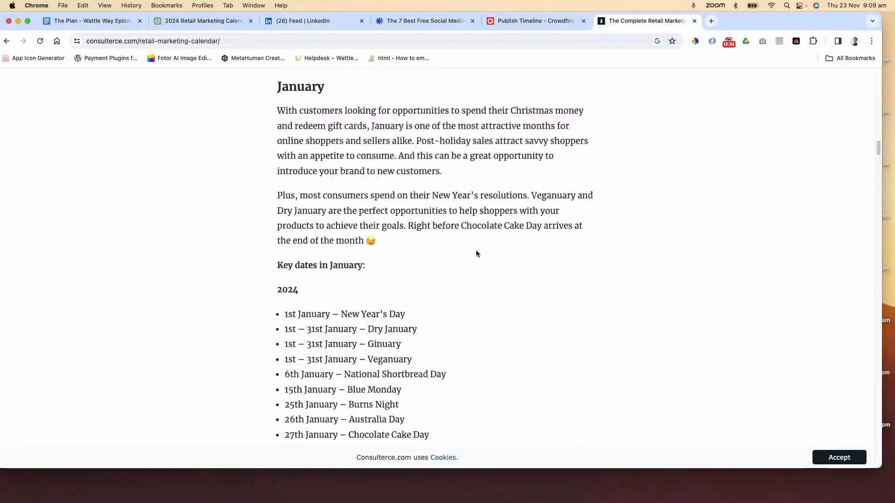
scroll(477, 253, down, 1)
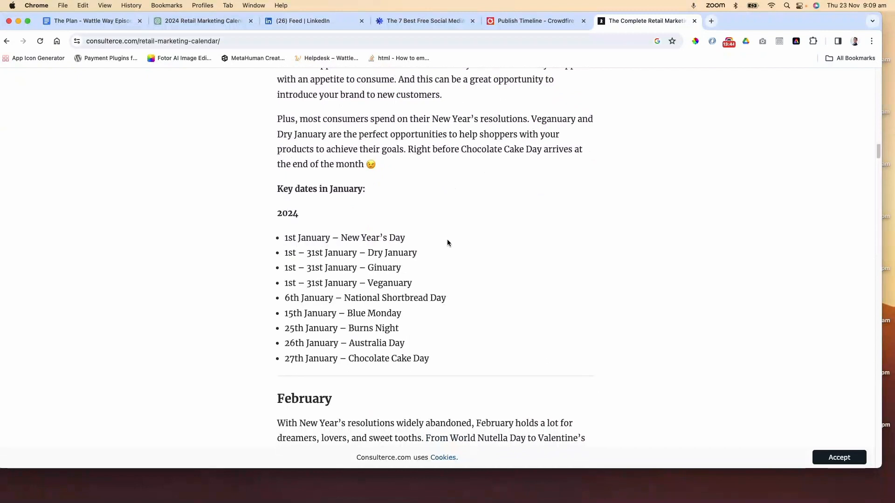
drag(422, 254, 367, 253)
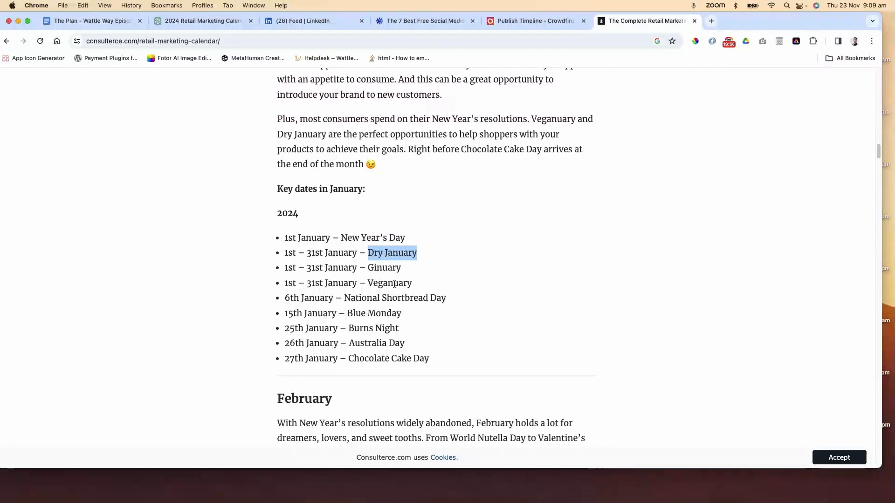
scroll(460, 300, down, 5)
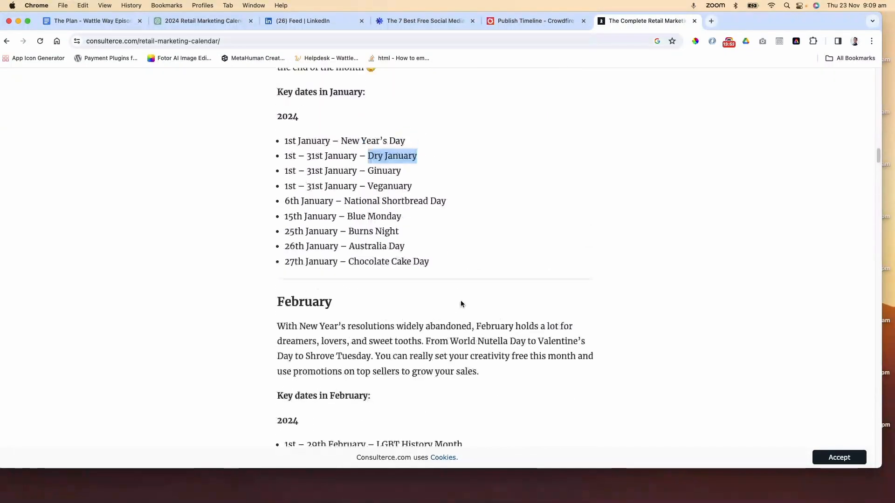
scroll(460, 302, down, 5)
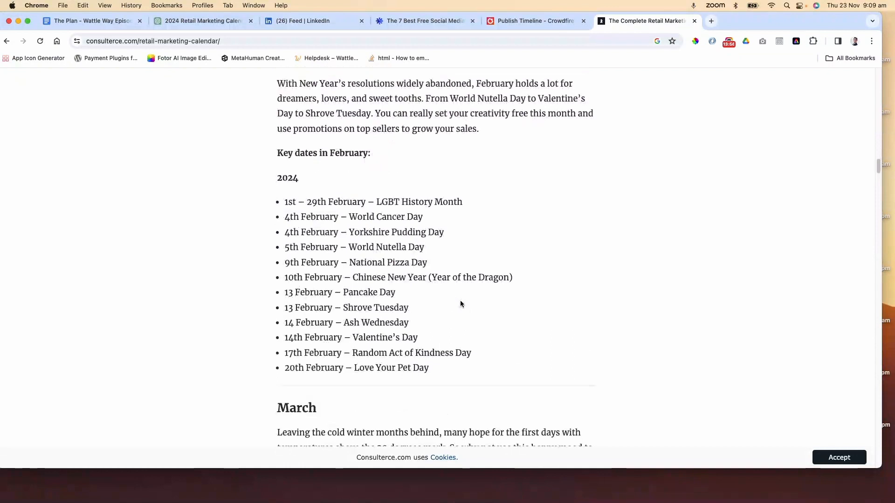
drag(353, 291, 397, 291)
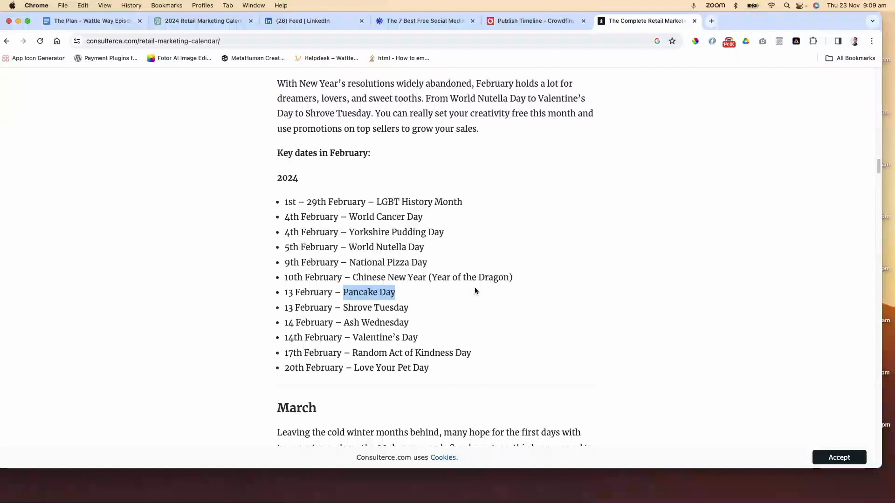
scroll(474, 287, up, 15)
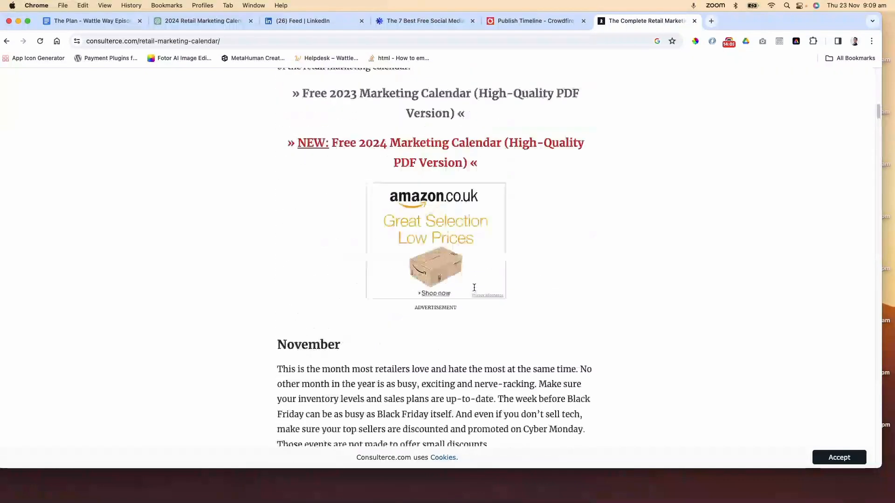
scroll(474, 287, up, 1)
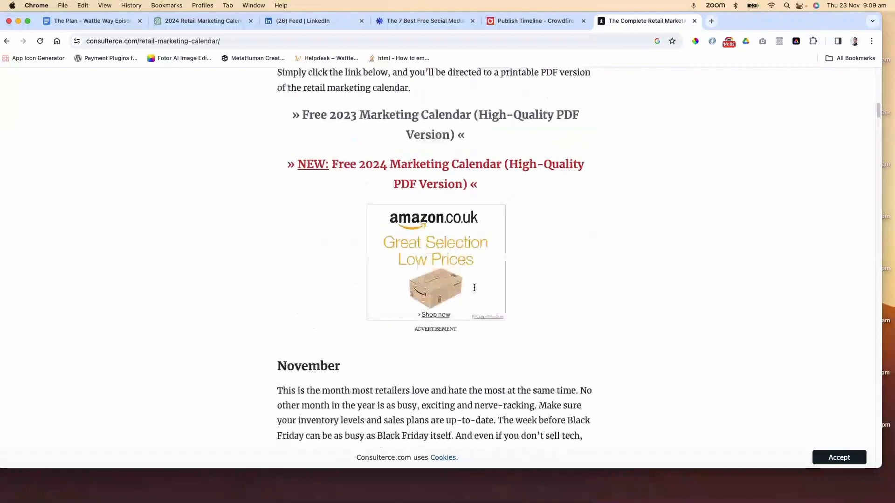
Open the free 2024 Marketing Calendar PDF and browse its January to March calendar pages
click(408, 170)
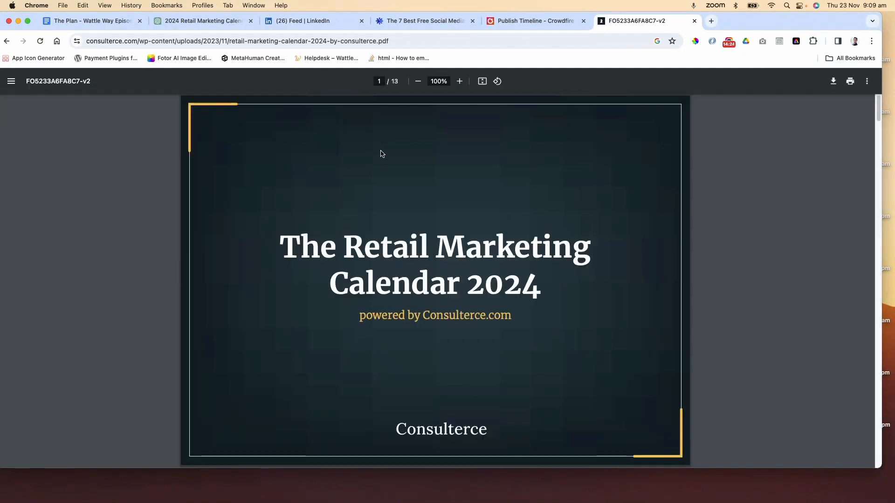
scroll(380, 154, down, 5)
scroll(378, 155, down, 4)
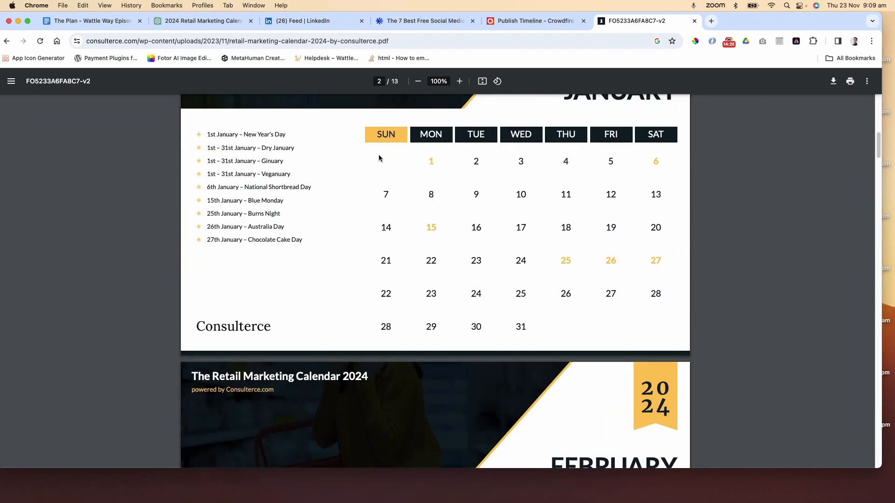
scroll(378, 157, down, 8)
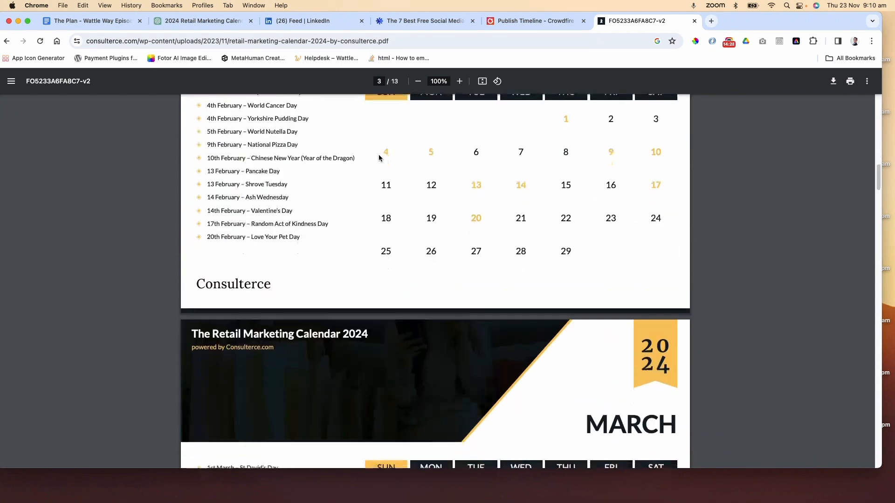
scroll(379, 158, up, 2)
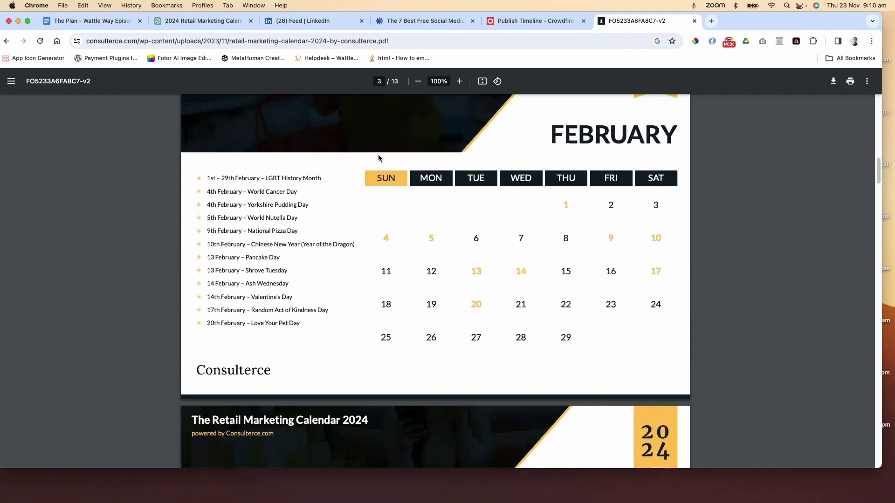
scroll(379, 155, down, 10)
scroll(379, 155, up, 8)
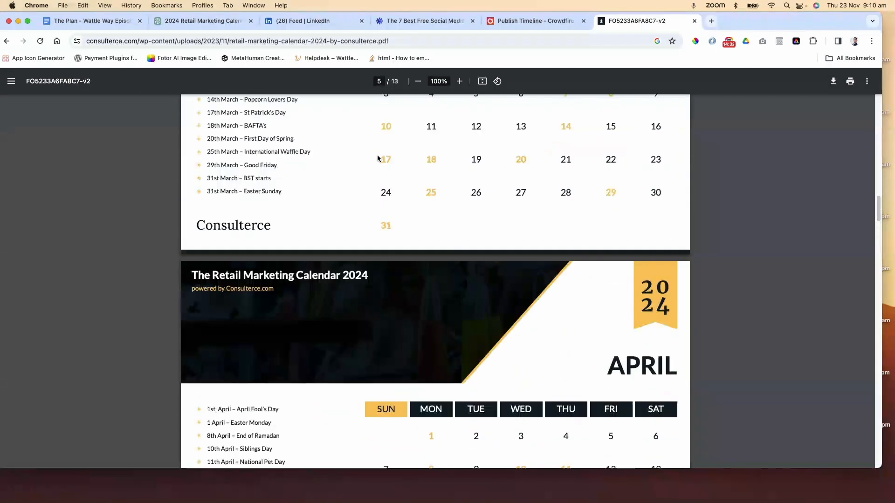
scroll(377, 157, up, 15)
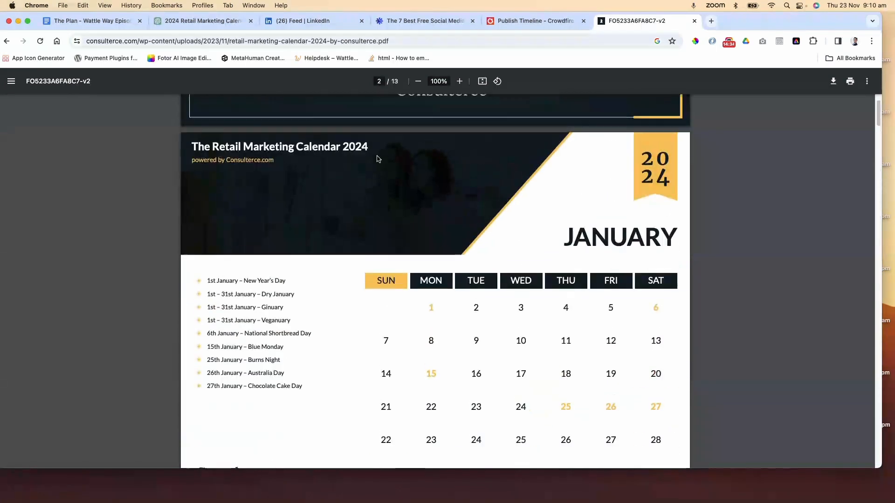
scroll(377, 158, down, 8)
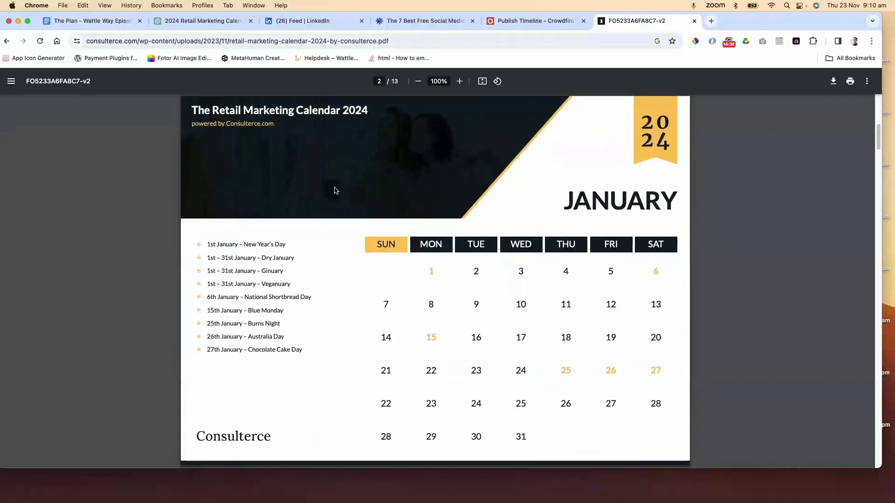
Copy the PDF's January key dates list and send ChatGPT "Update January to include:" followed by the pasted dates
drag(303, 350, 209, 247)
key(super+c)
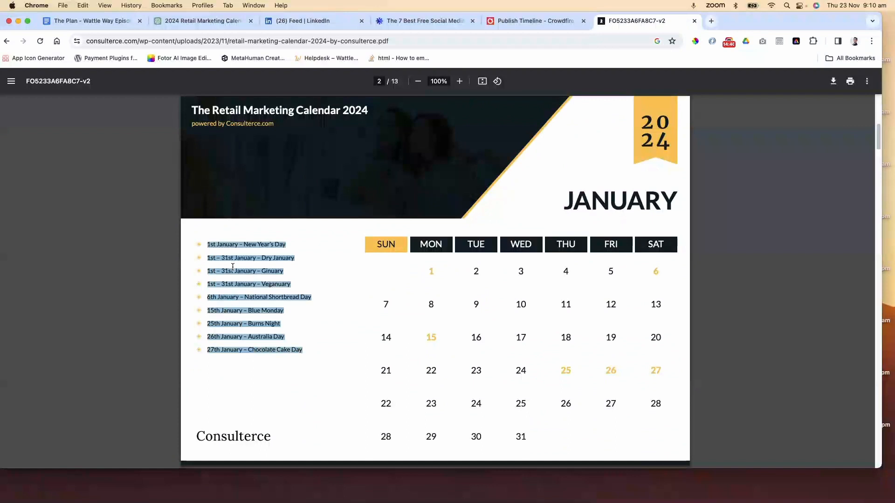
click(212, 22)
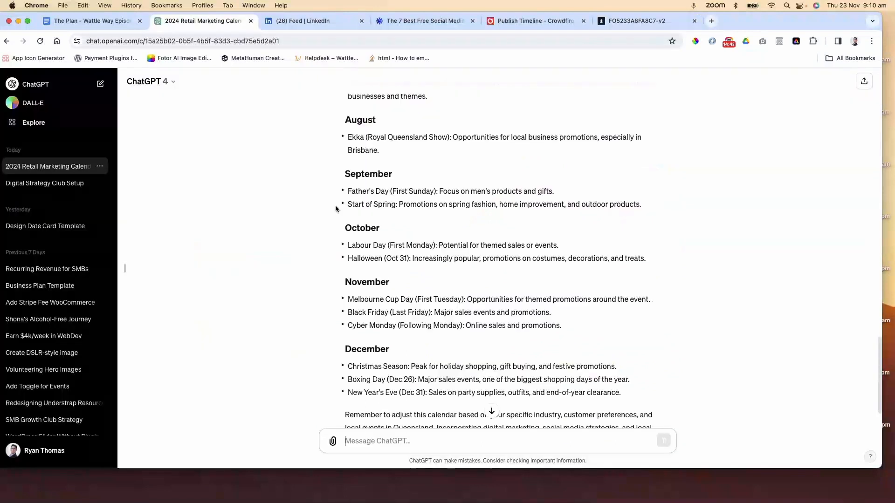
scroll(445, 347, down, 3)
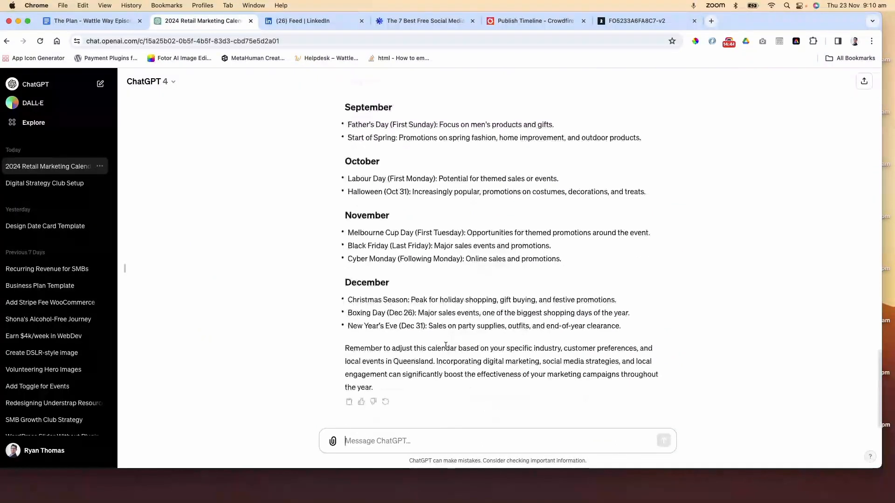
text(Update)
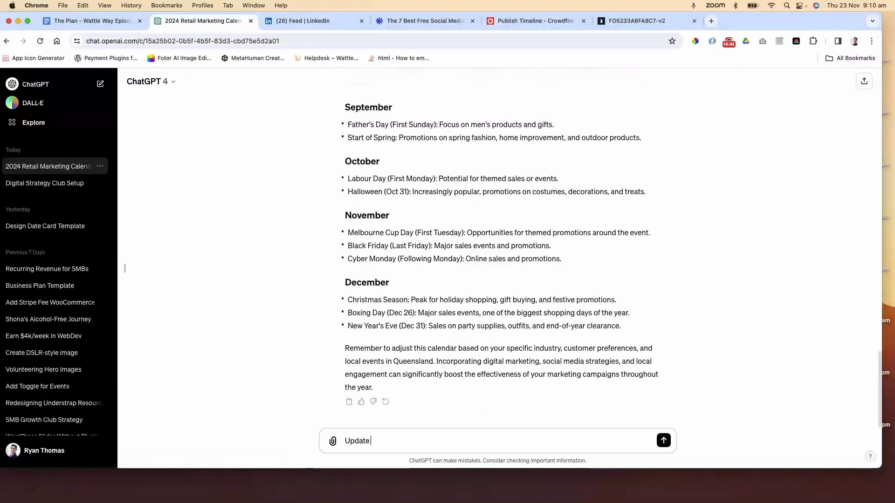
text( January to include:)
key(super+v)
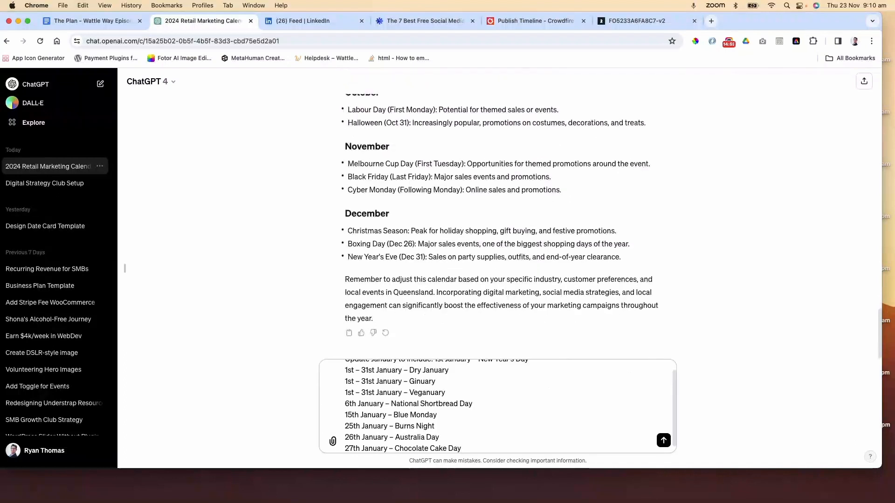
key(Return)
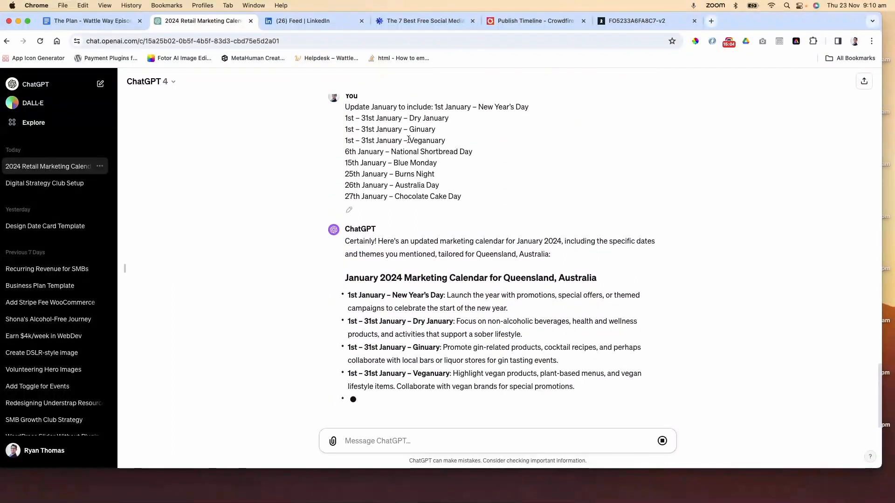
Select ChatGPT's updated January 2024 Marketing Calendar for Queensland, Australia, from its heading to the last date
scroll(448, 288, up, 5)
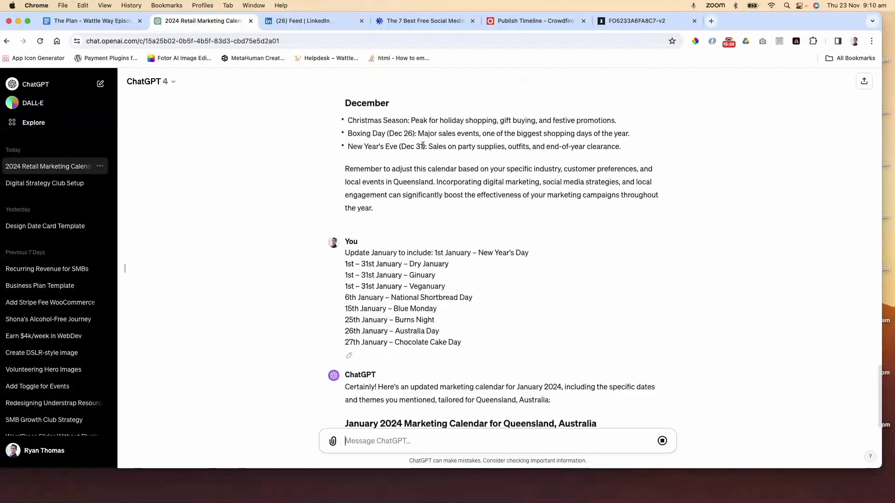
drag(447, 287, 345, 270)
scroll(497, 268, down, 4)
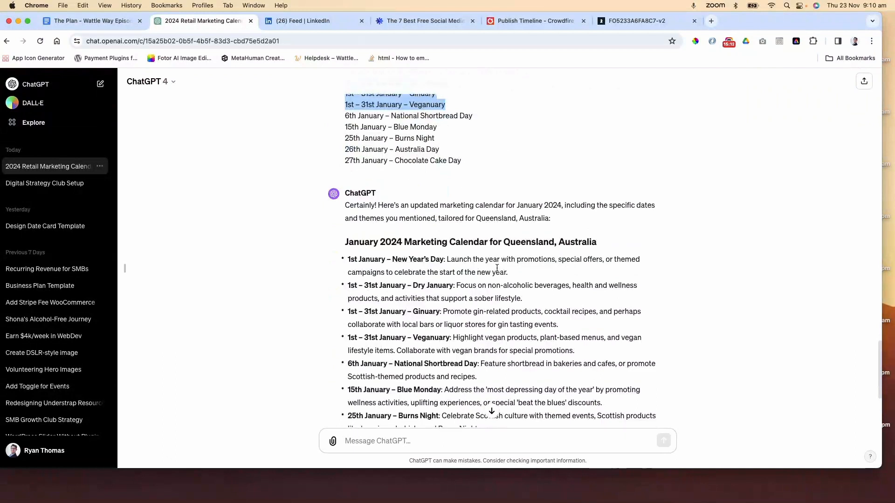
scroll(497, 268, down, 2)
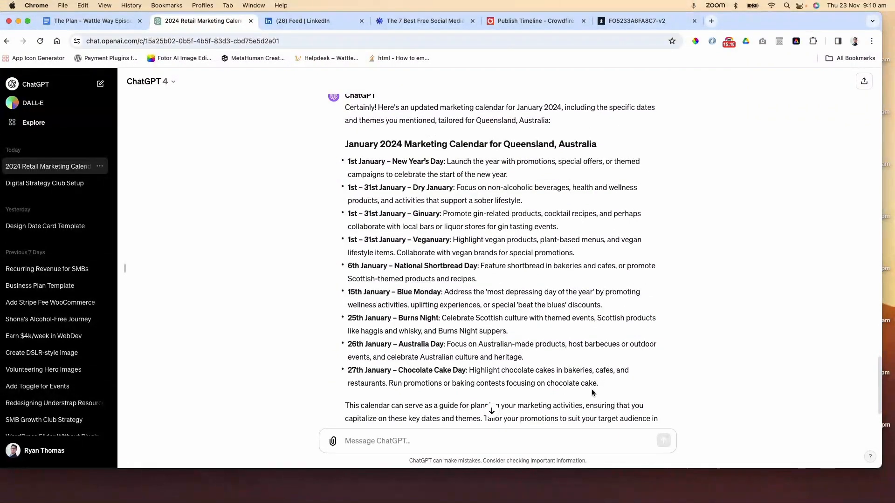
drag(598, 383, 346, 150)
key(super+c)
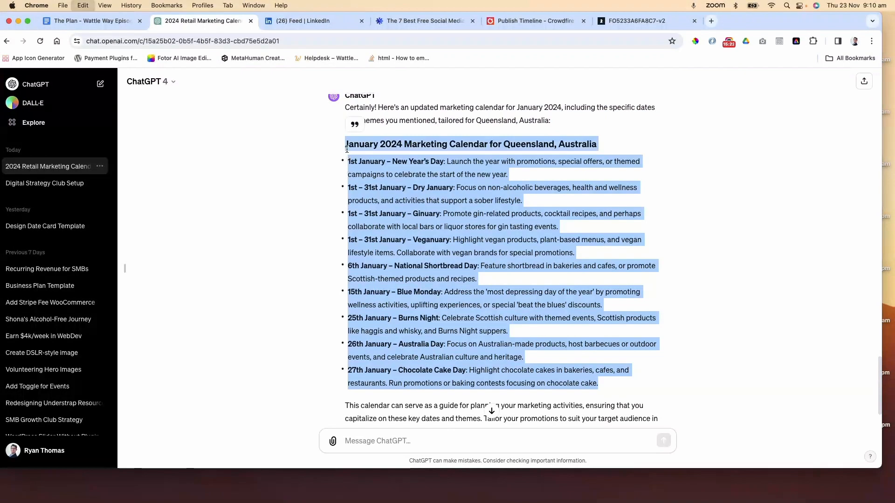
Open Google Docs in a new tab and create a blank document
click(710, 20)
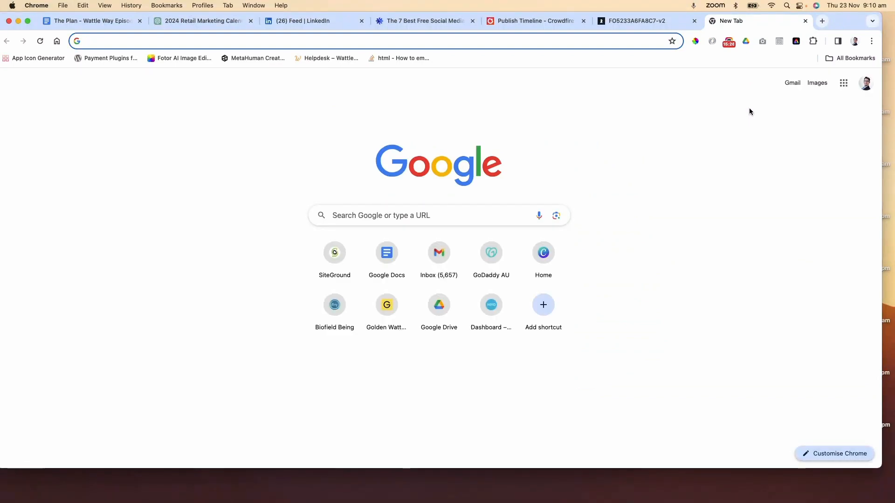
text(docs)
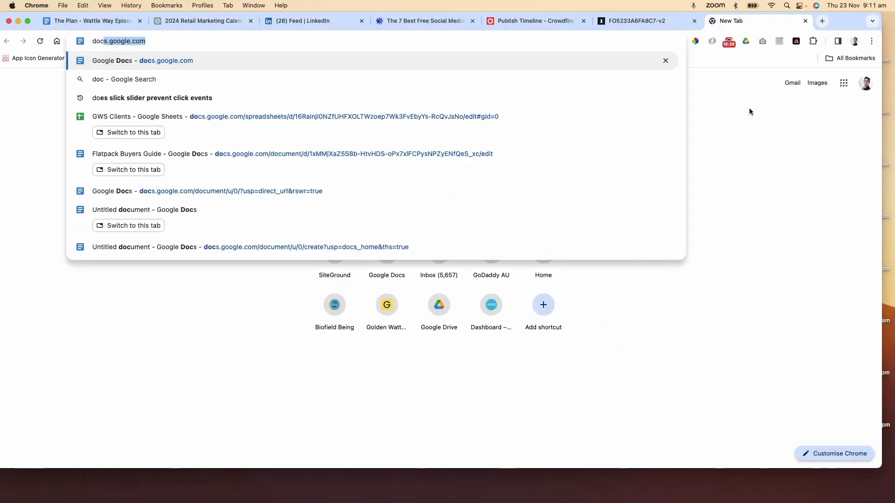
key(Return)
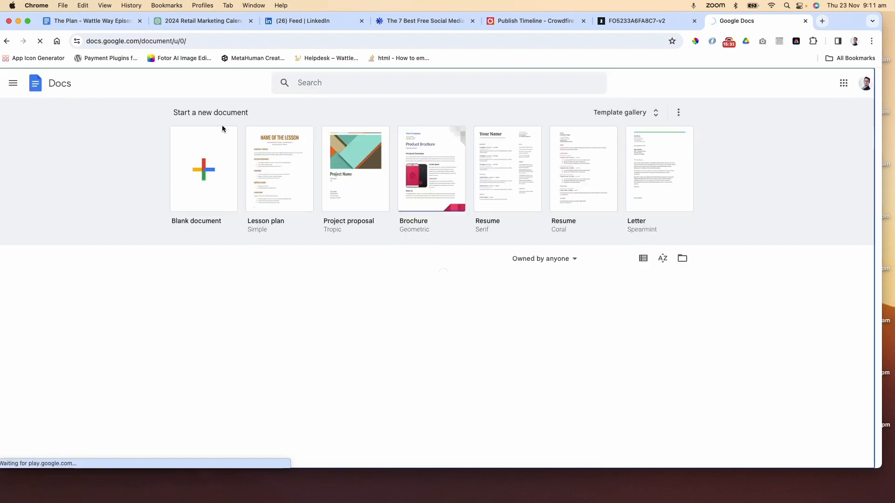
click(210, 124)
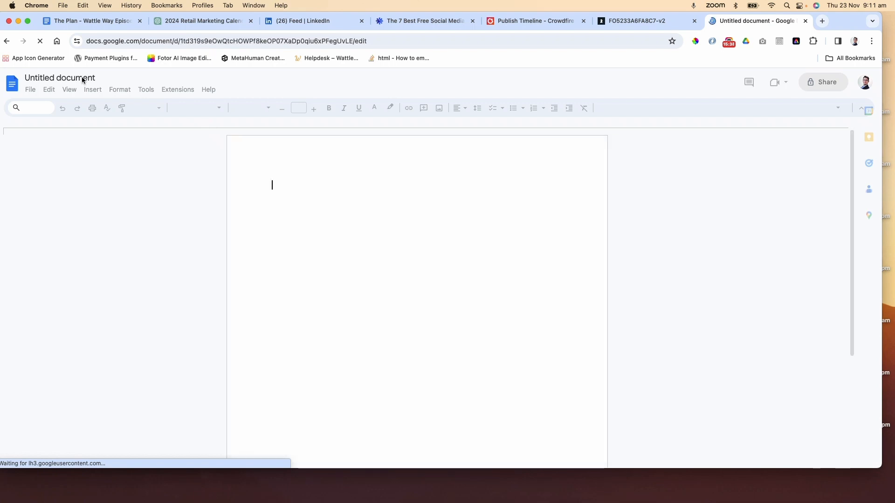
Rename the document to GWS Marketing Calendar 2024
click(82, 77)
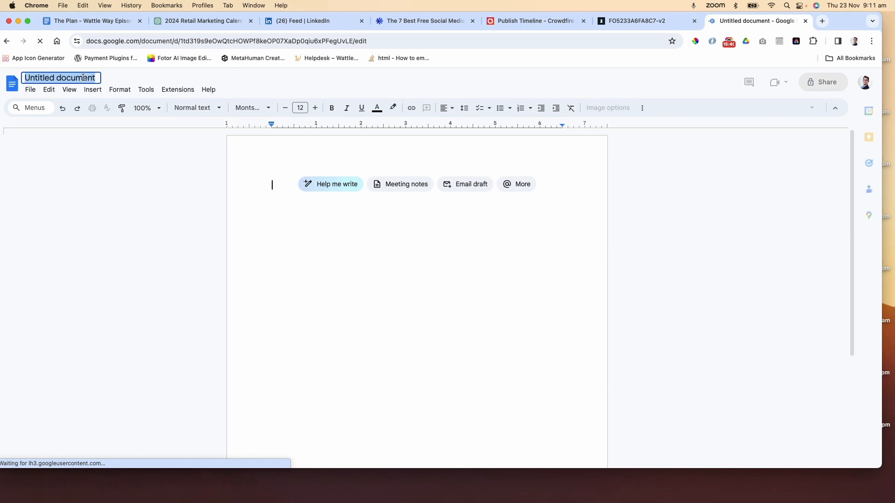
text(GWS Ma)
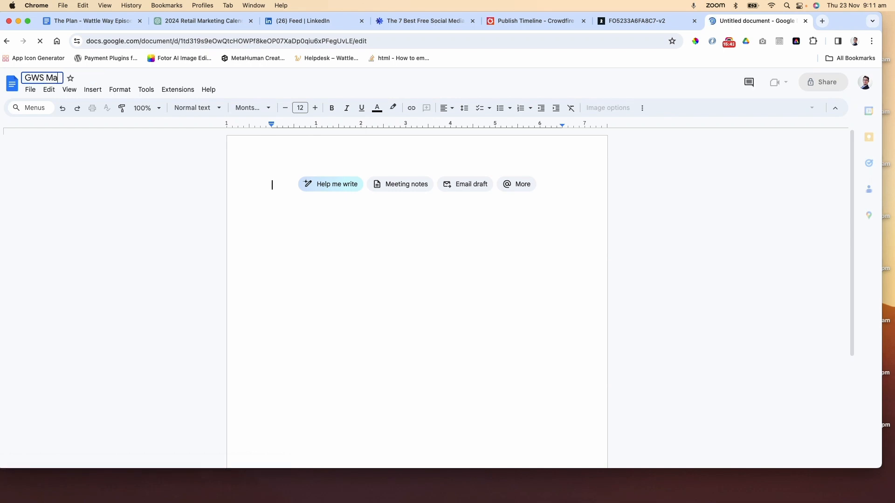
text(rketing Calendar)
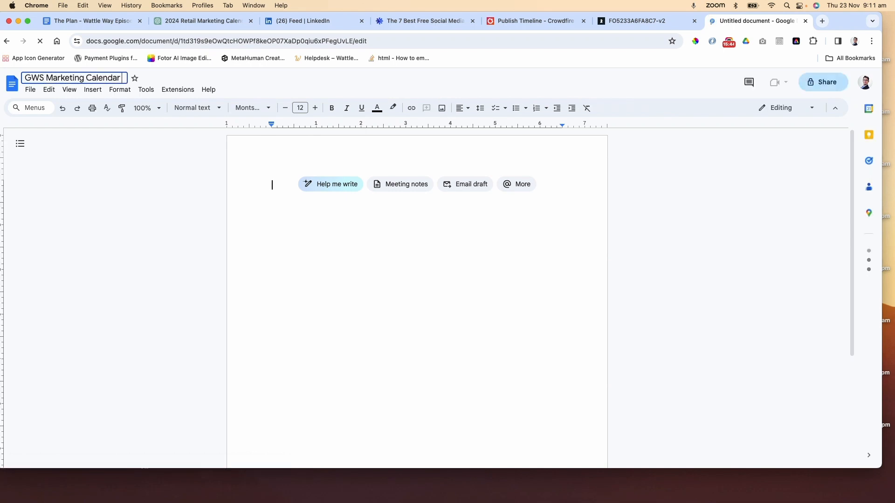
text( 20274)
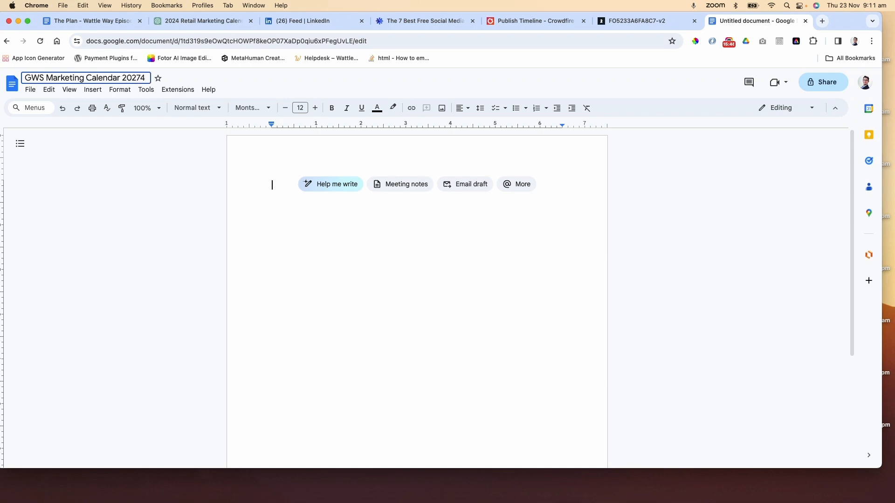
key(BackSpace)
key(BackSpace)
text(4)
key(Return)
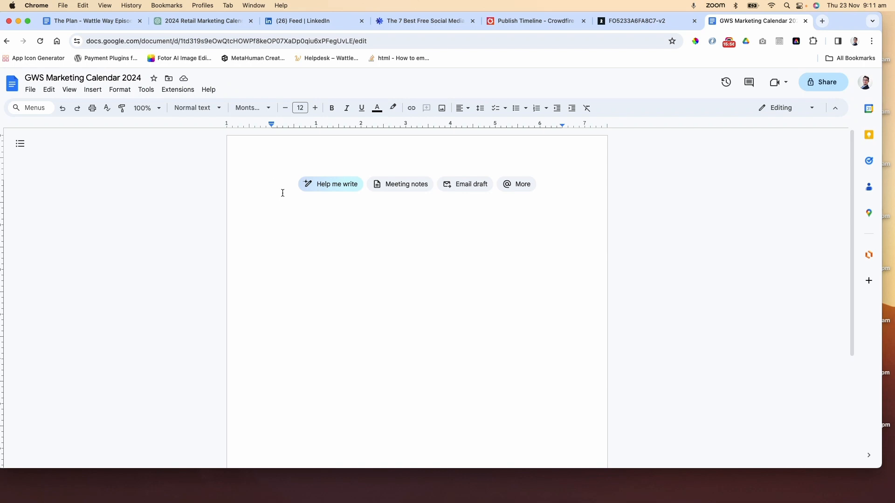
Paste ChatGPT's copied January calendar into the document as plain text without its formatting
click(179, 21)
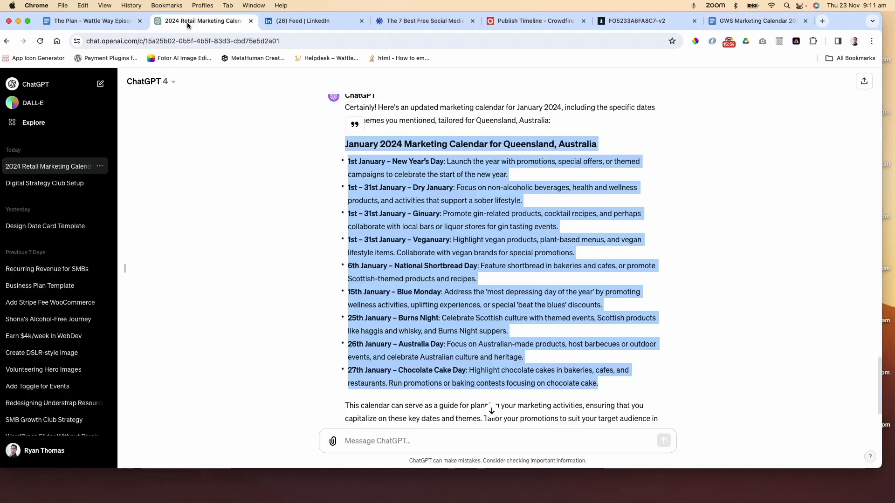
click(735, 25)
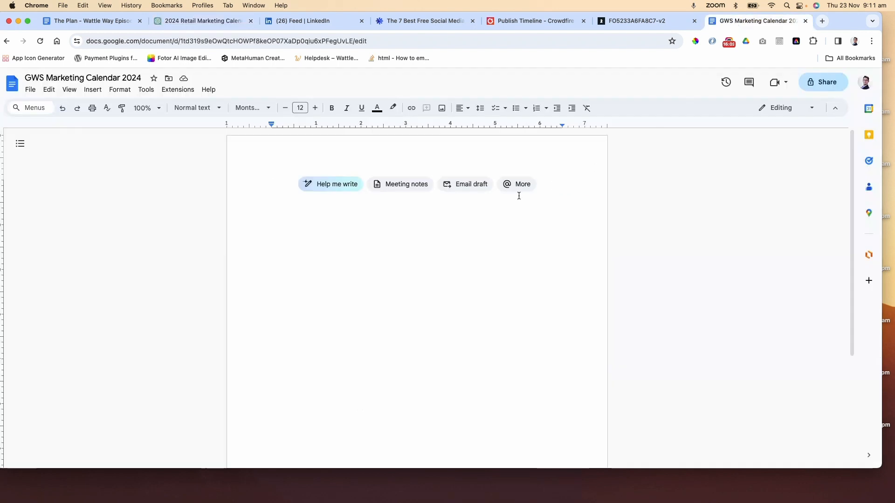
key(super+v)
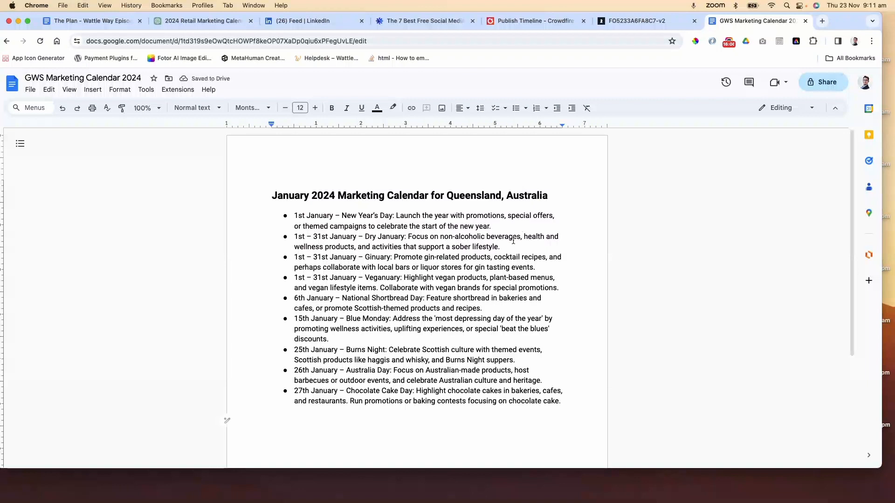
key(super+z)
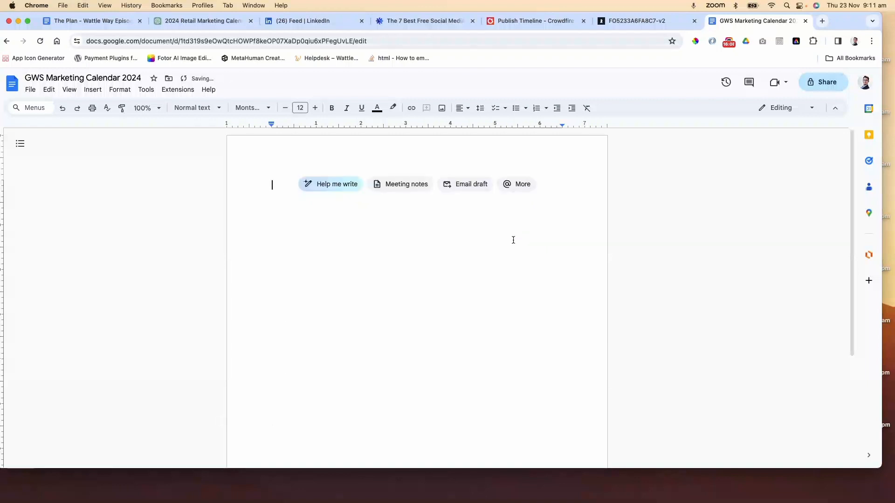
key(super+shift+v)
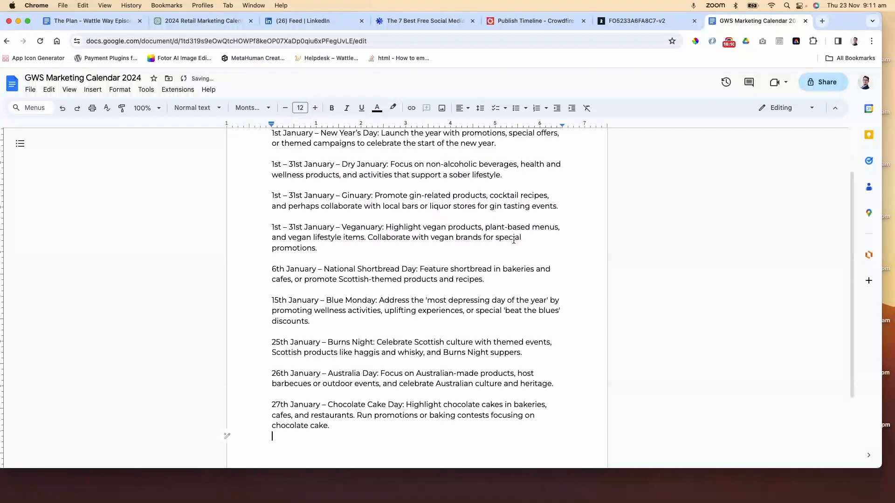
Trim the pasted heading down to 'January 2024' and add a blank line beneath it
scroll(514, 239, up, 3)
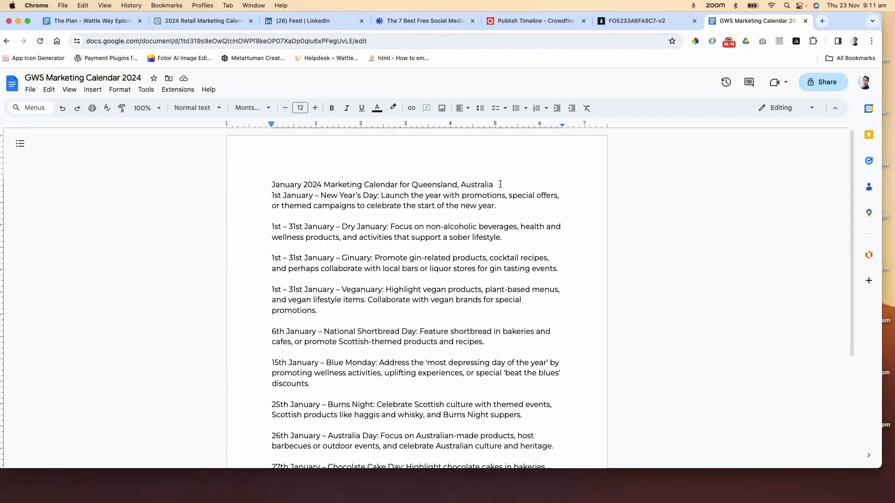
drag(498, 185, 399, 185)
key(BackSpace)
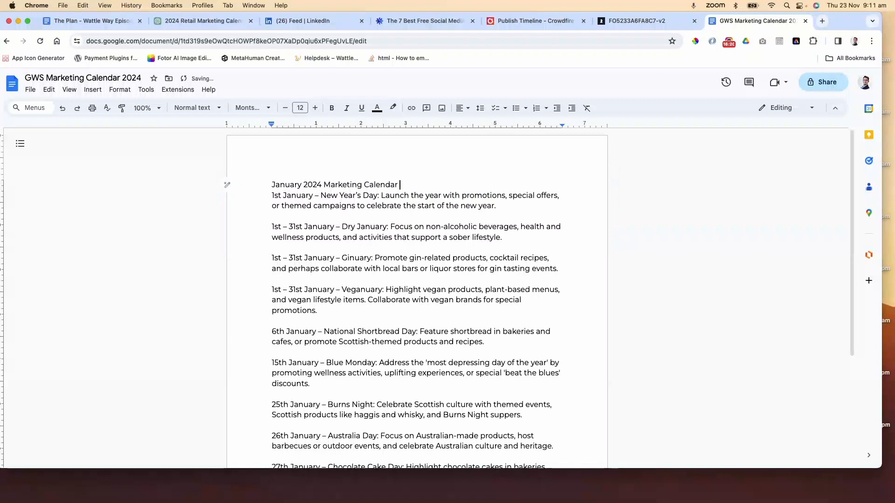
key(Return)
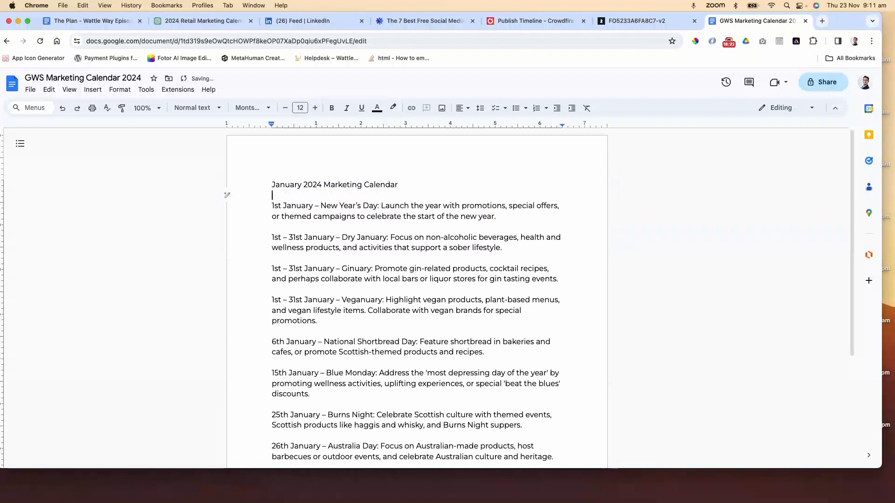
click(402, 185)
key(shift+alt+Left)
key(shift+alt+Left)
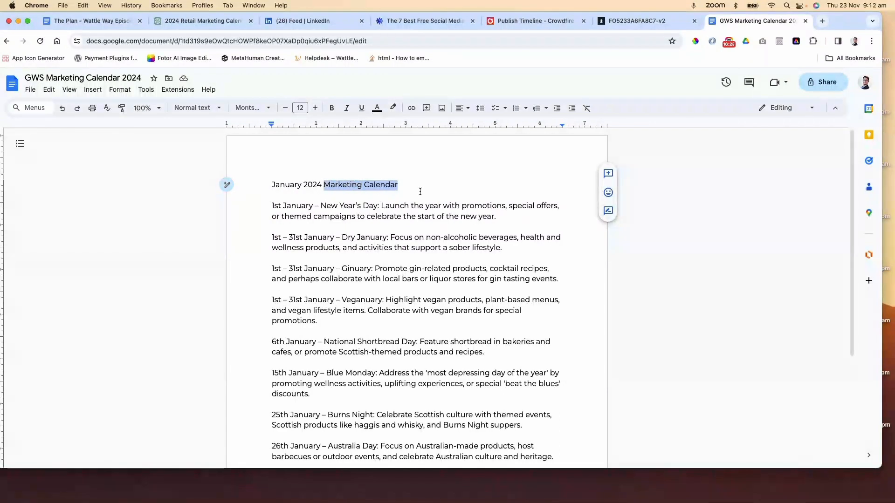
key(BackSpace)
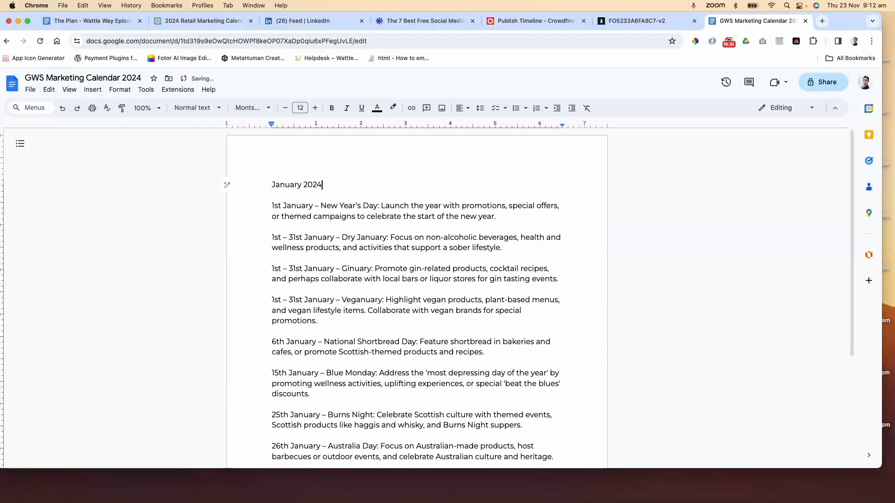
Format the 'January 2024' heading with the Title paragraph style
drag(333, 186, 227, 185)
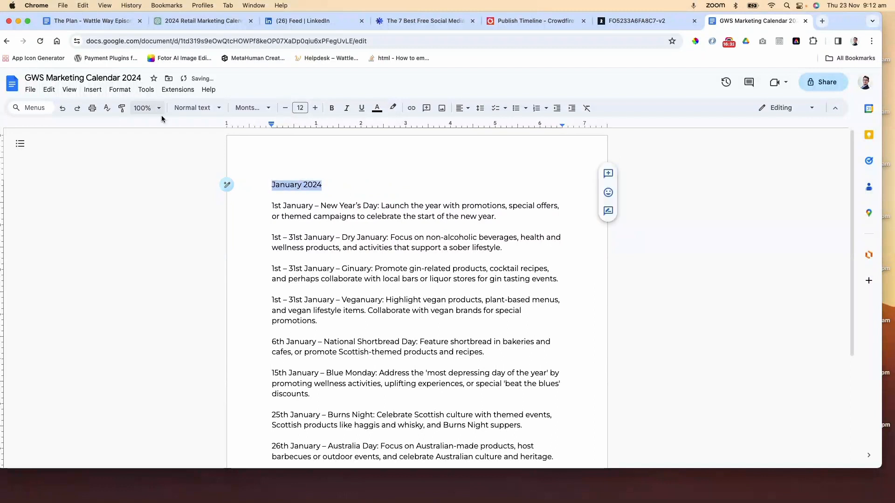
scroll(496, 285, down, 4)
scroll(496, 285, up, 5)
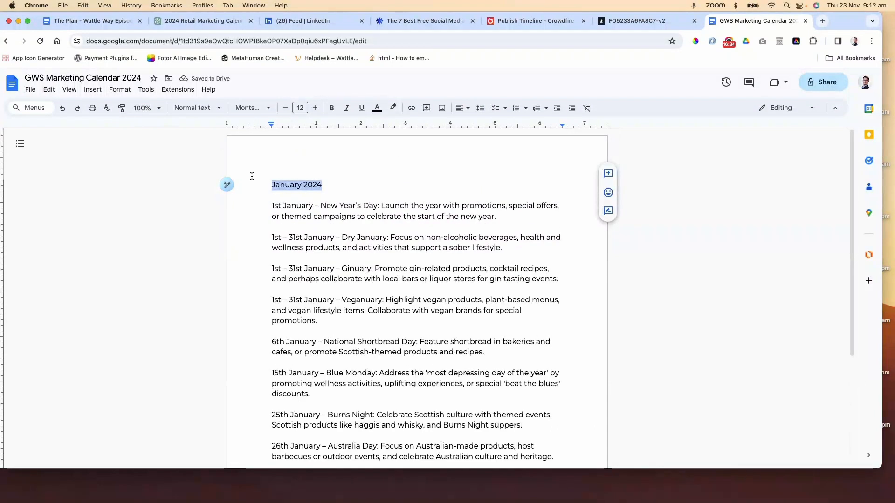
click(331, 108)
click(382, 184)
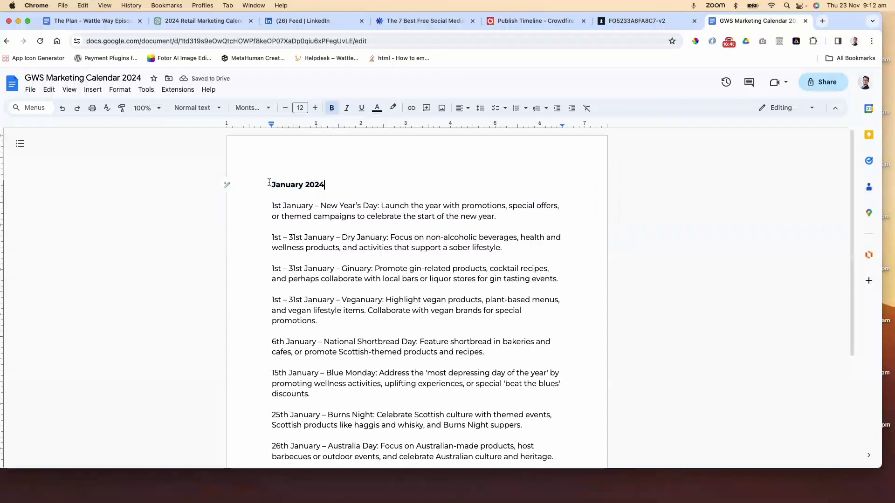
key(super+z)
click(194, 109)
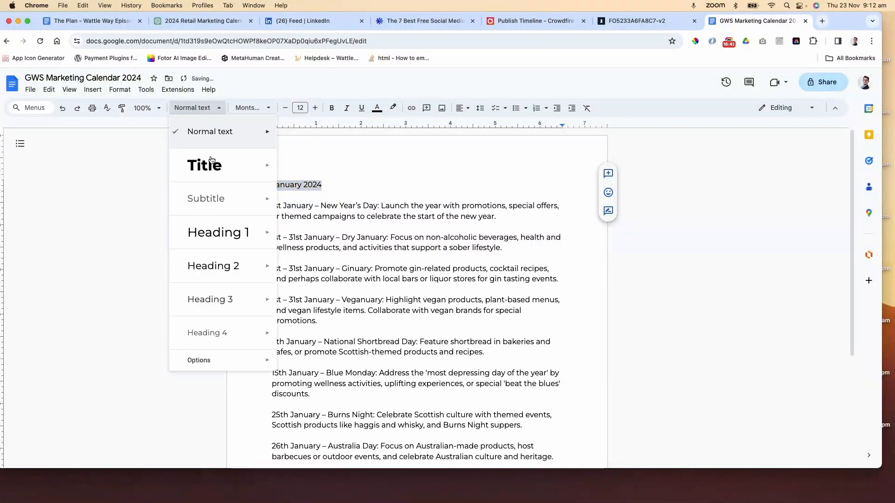
click(213, 162)
Delete the Dry January, Ginuary and Veganuary entries from the January list
click(410, 251)
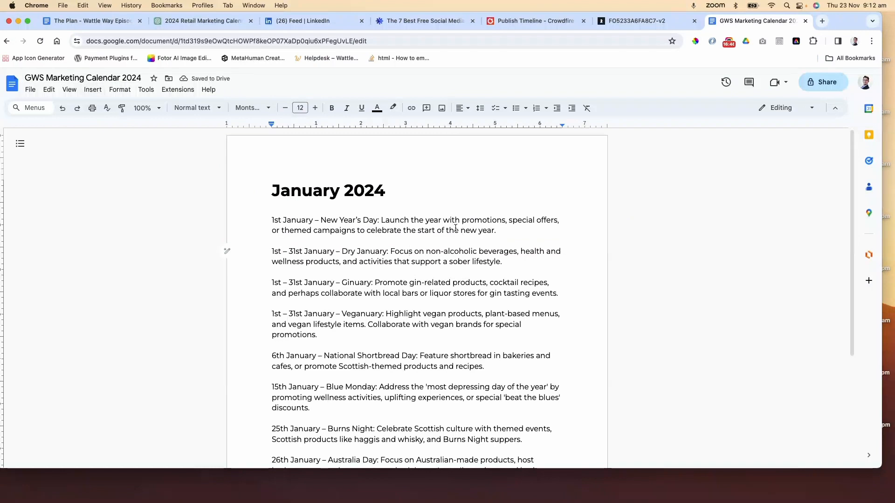
scroll(454, 227, down, 3)
scroll(472, 154, up, 3)
drag(560, 293, 271, 253)
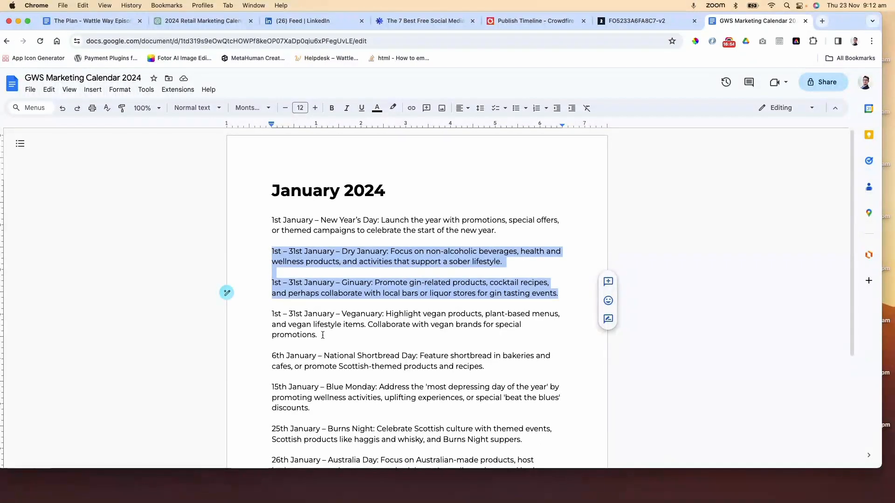
drag(322, 335, 270, 254)
key(BackSpace)
key(BackSpace)
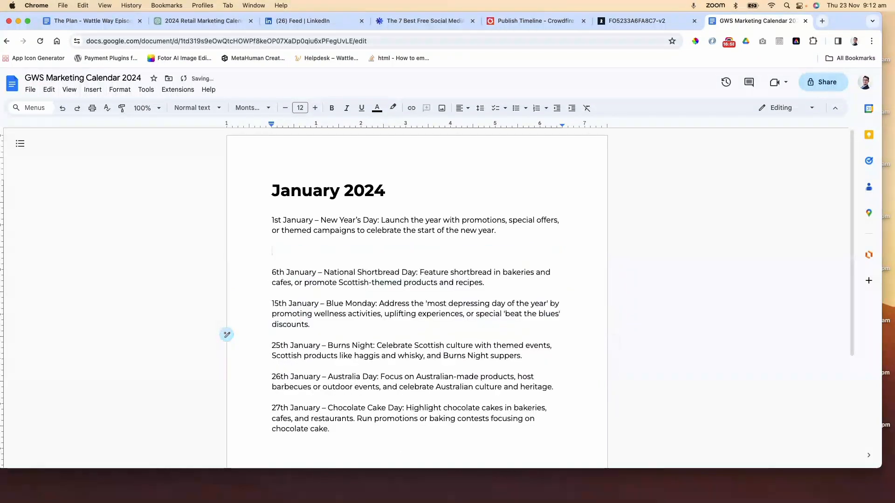
Delete the Burns Night entry and remove the blank line it leaves behind
click(399, 261)
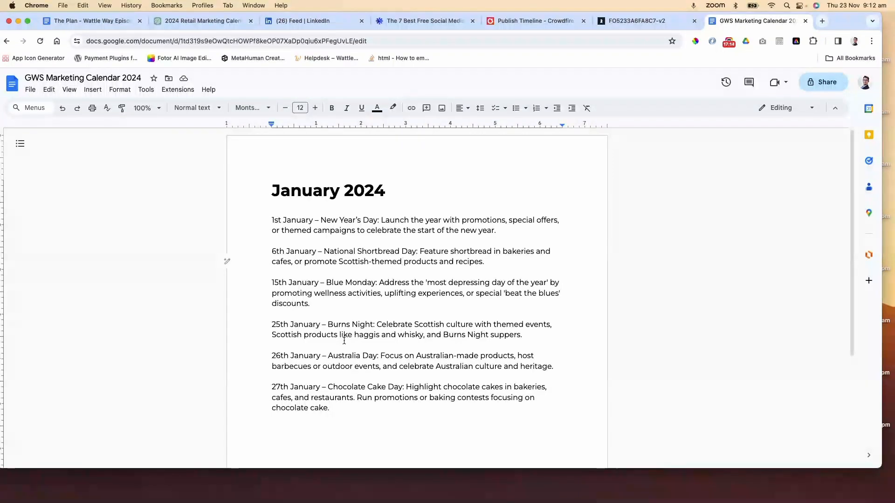
drag(522, 335, 256, 329)
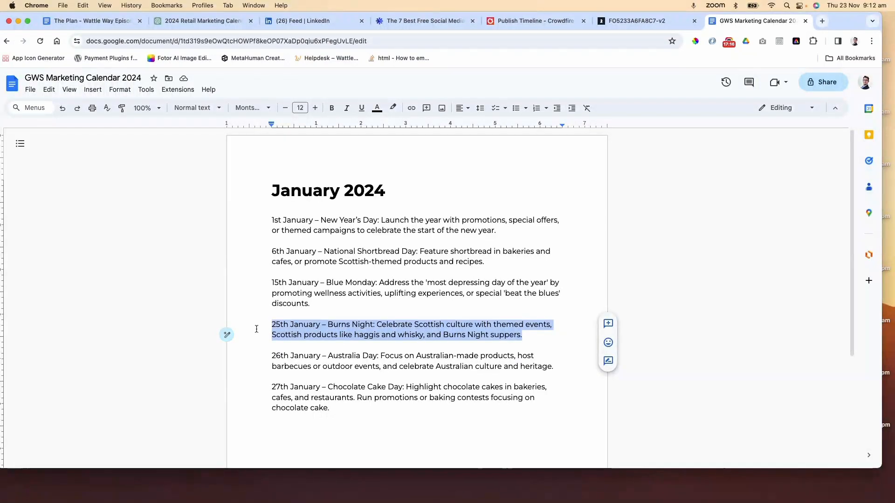
key(BackSpace)
key(BackSpace)
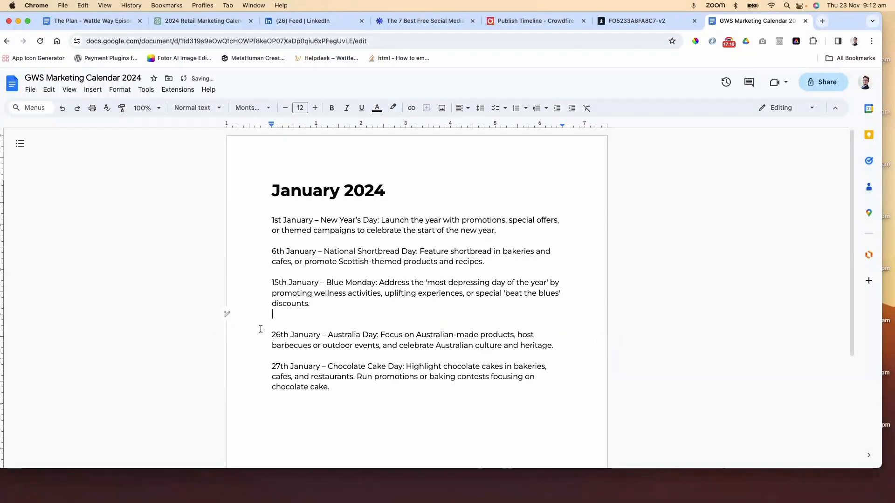
click(341, 333)
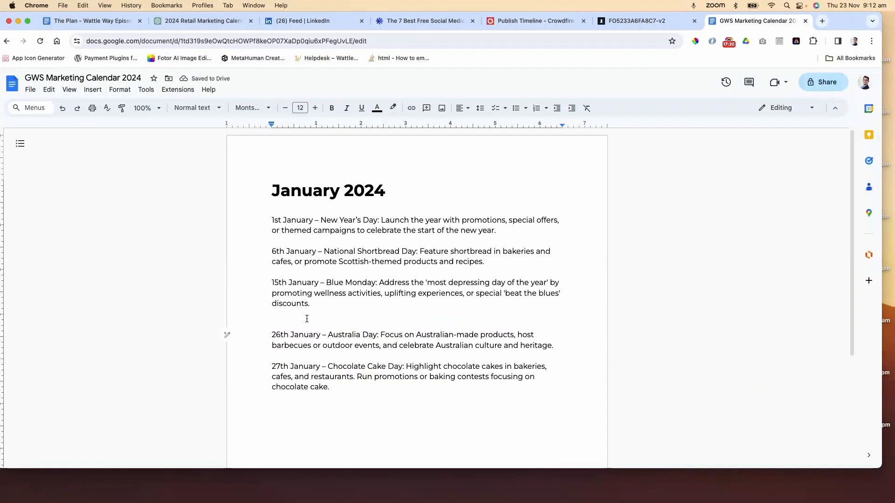
double_click(329, 318)
key(BackSpace)
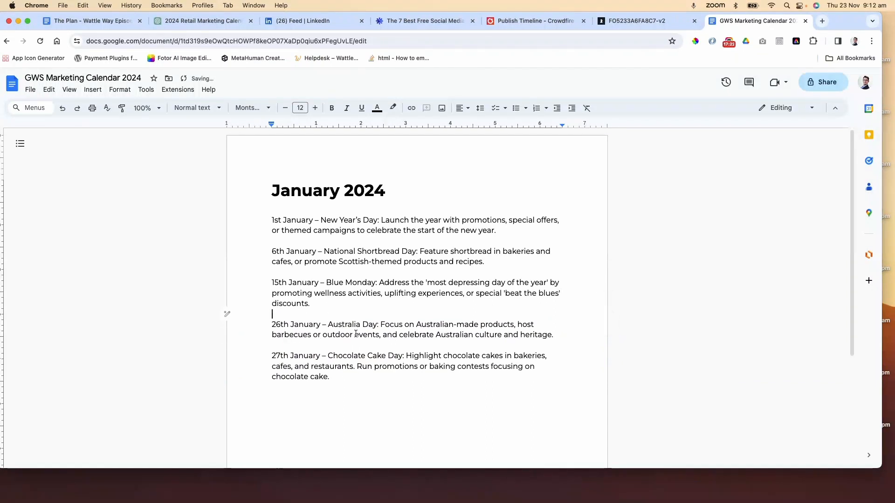
Insert a page break after the last January entry to start a new page
click(358, 333)
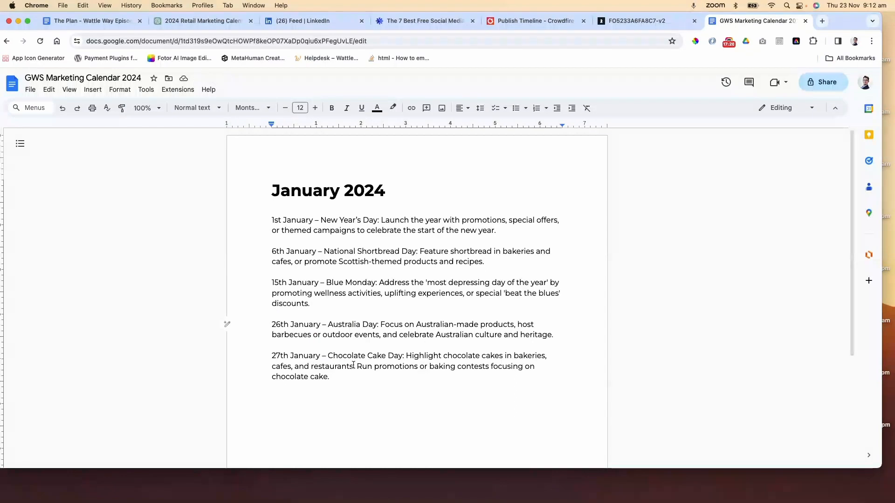
scroll(353, 364, down, 1)
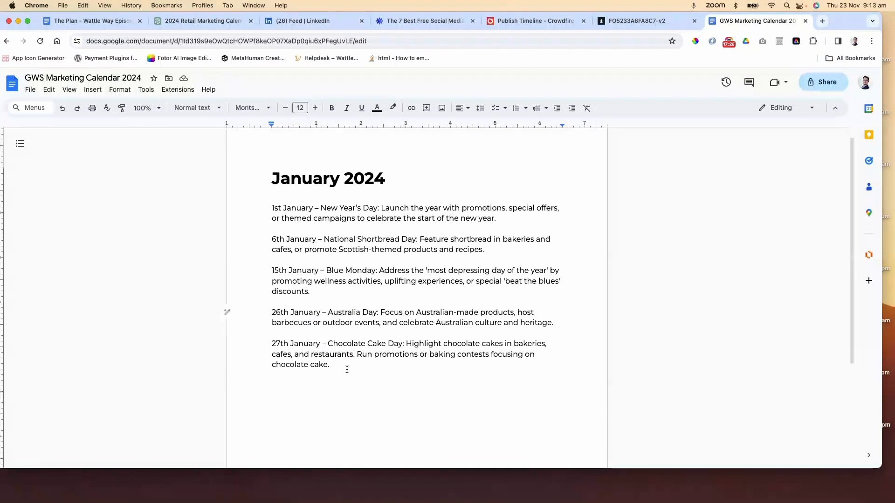
drag(346, 369, 356, 371)
click(355, 369)
key(Return)
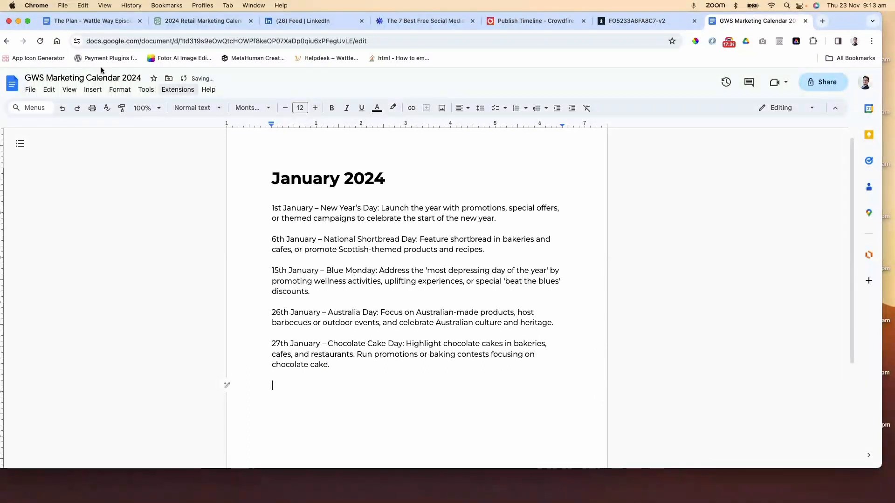
click(93, 90)
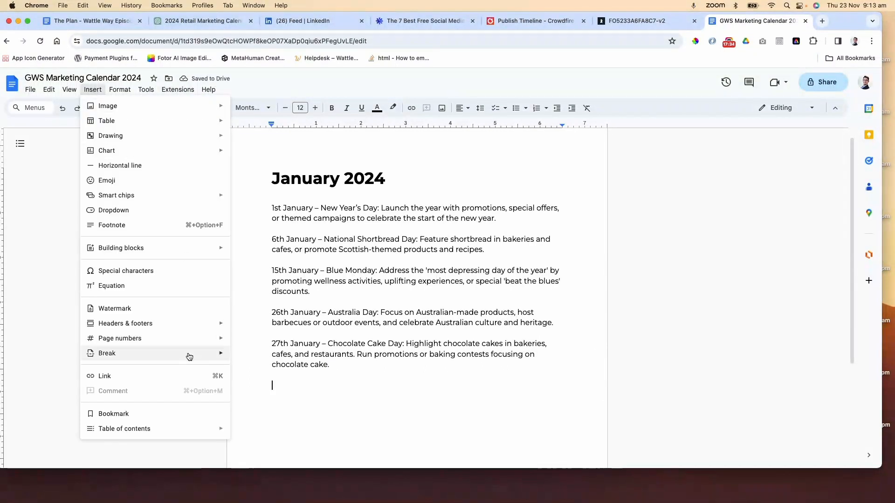
mouse_move(188, 357)
click(250, 358)
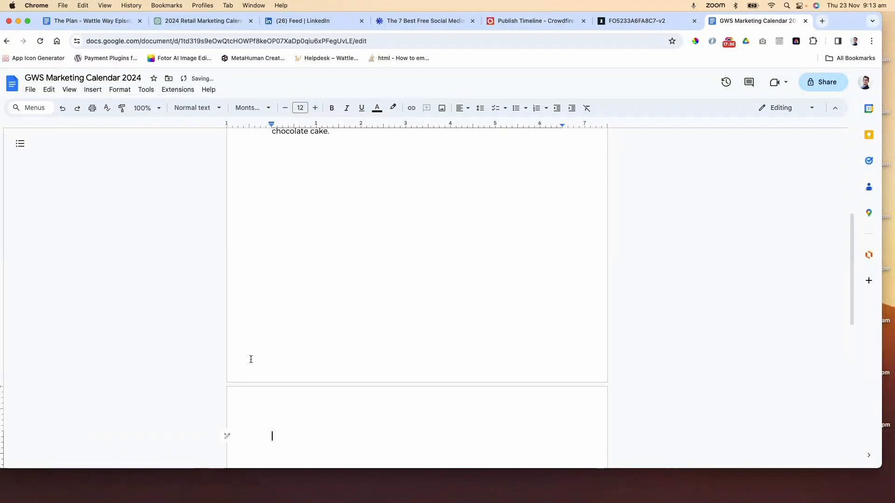
Copy the February entries from 4th February – World Cancer Day to 20th February – Love Your Pet Day from the retail calendar PDF
scroll(318, 340, up, 5)
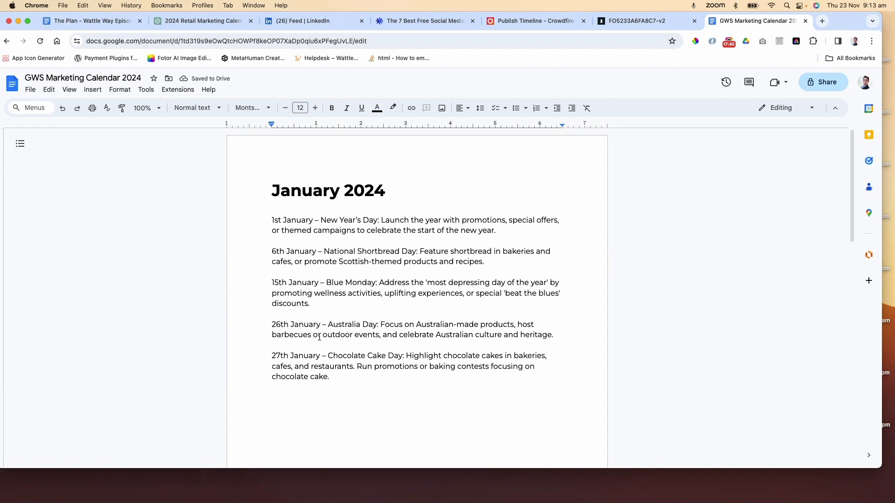
scroll(318, 337, down, 9)
scroll(317, 338, up, 6)
scroll(380, 256, up, 3)
click(625, 21)
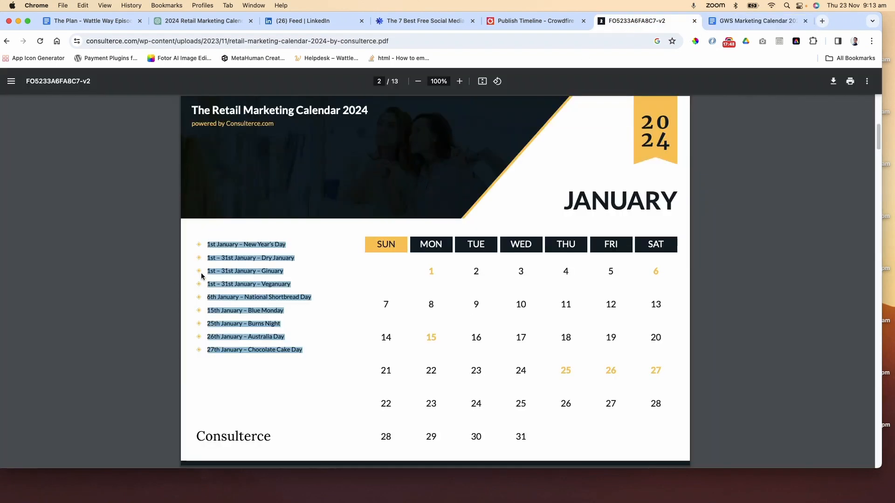
scroll(313, 283, down, 15)
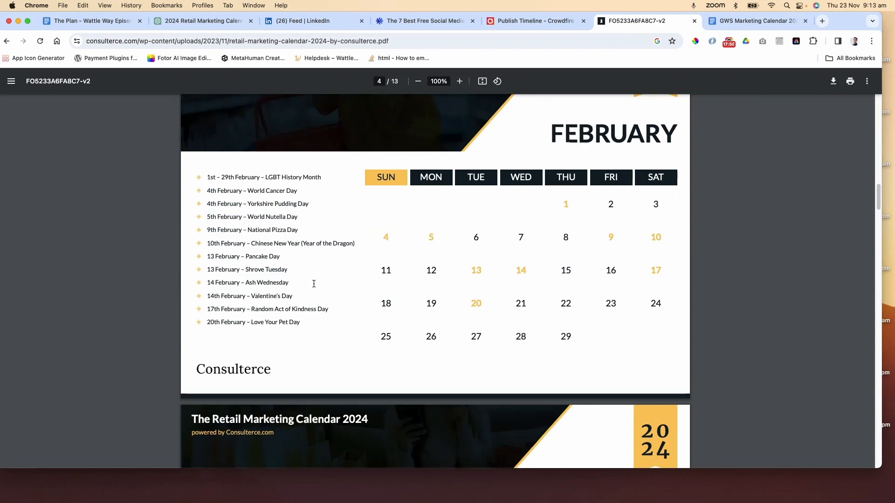
scroll(314, 284, down, 2)
scroll(314, 285, up, 5)
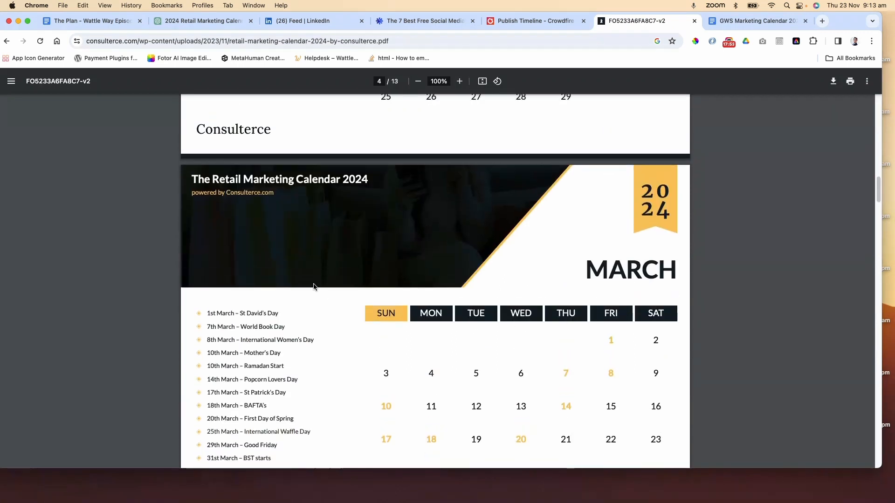
scroll(313, 287, down, 1)
scroll(314, 287, up, 6)
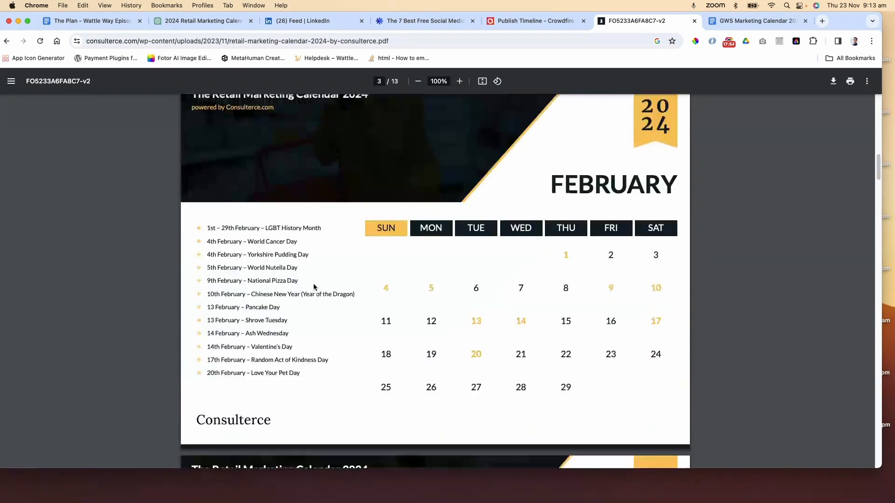
scroll(314, 287, up, 4)
scroll(313, 287, down, 4)
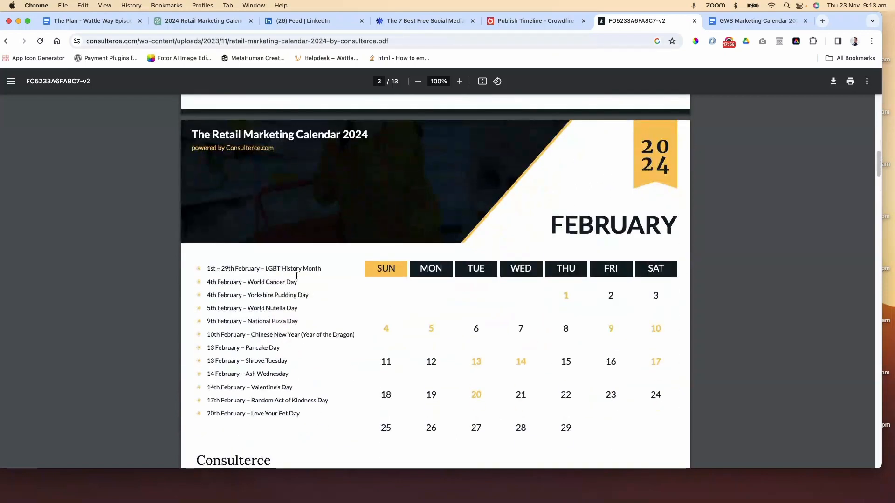
triple_click(308, 268)
drag(208, 283, 304, 336)
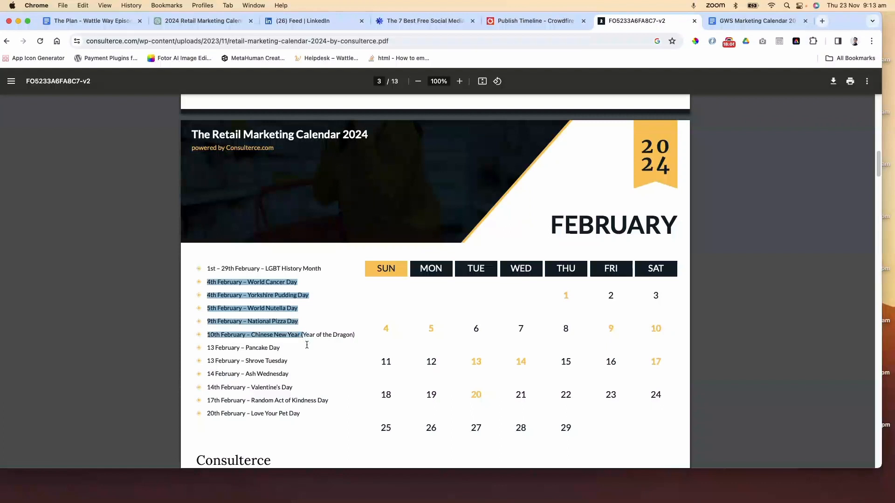
drag(319, 388, 305, 413)
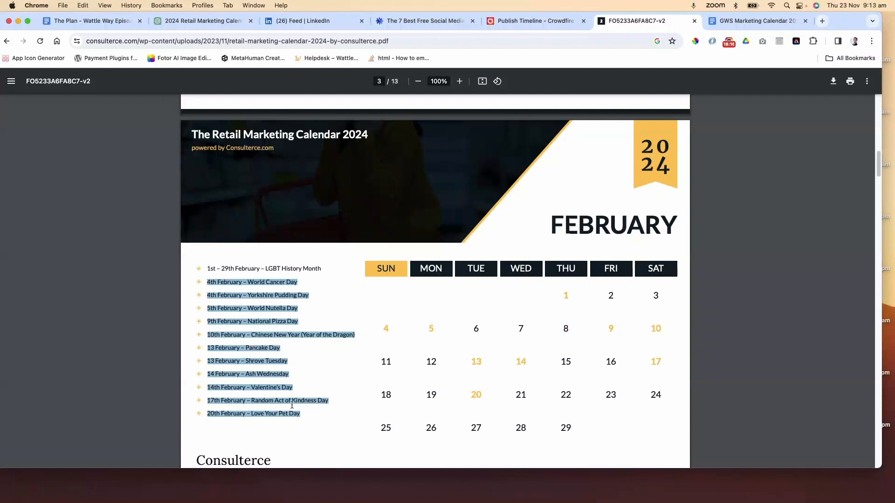
right_click(262, 360)
click(275, 371)
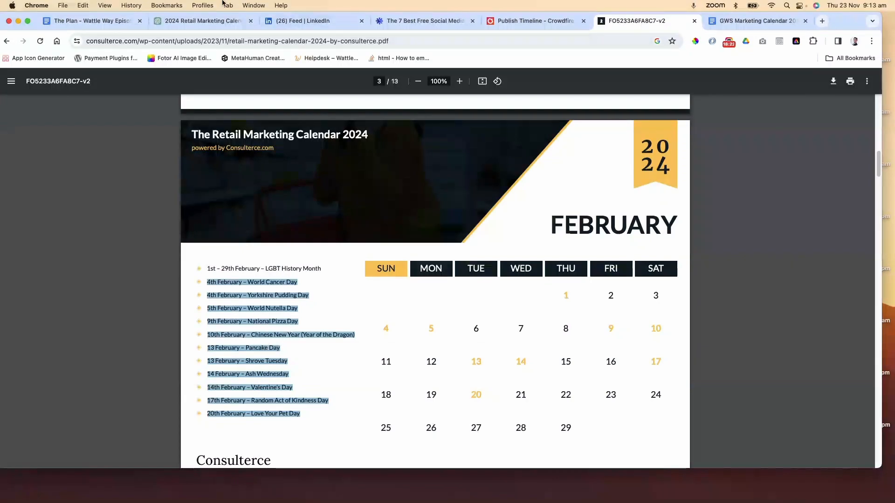
Ask ChatGPT to 'Update February:' followed by the pasted list of February events
click(193, 24)
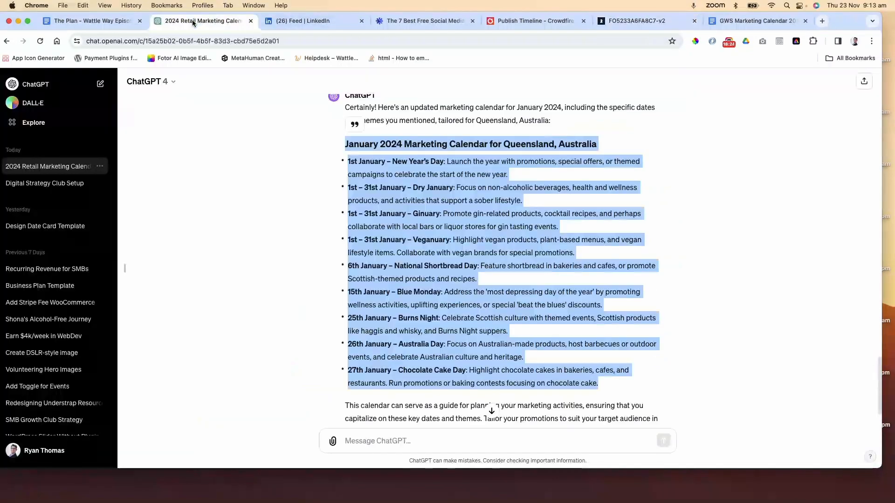
scroll(386, 400, down, 3)
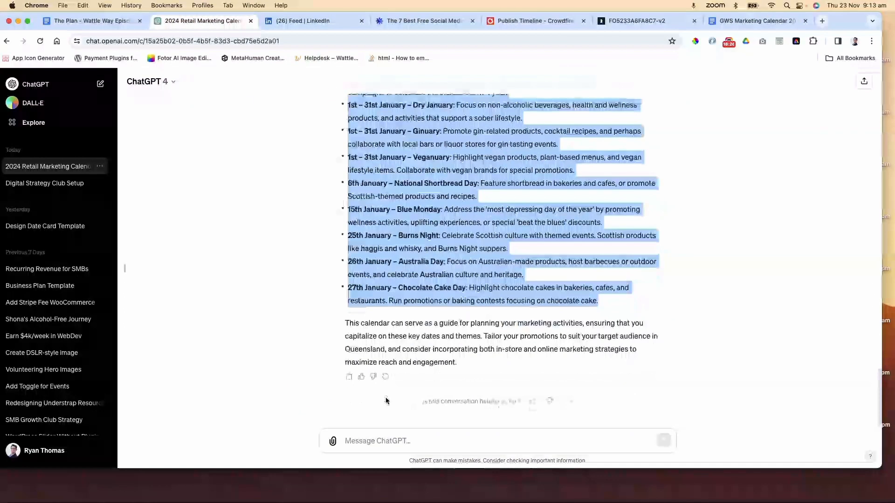
scroll(402, 395, up, 10)
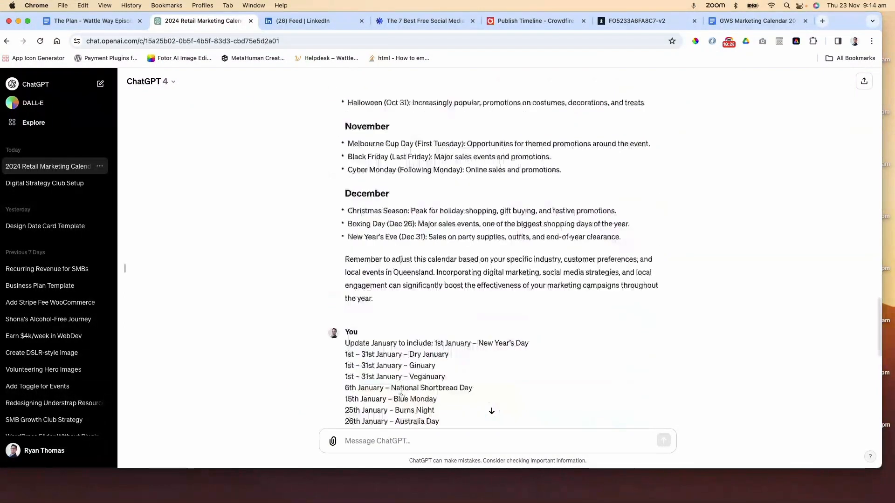
scroll(402, 396, down, 4)
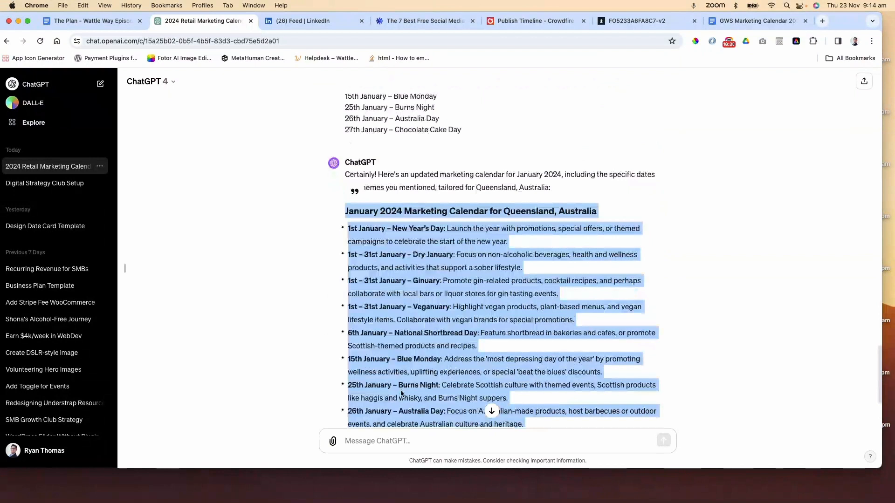
scroll(401, 394, up, 6)
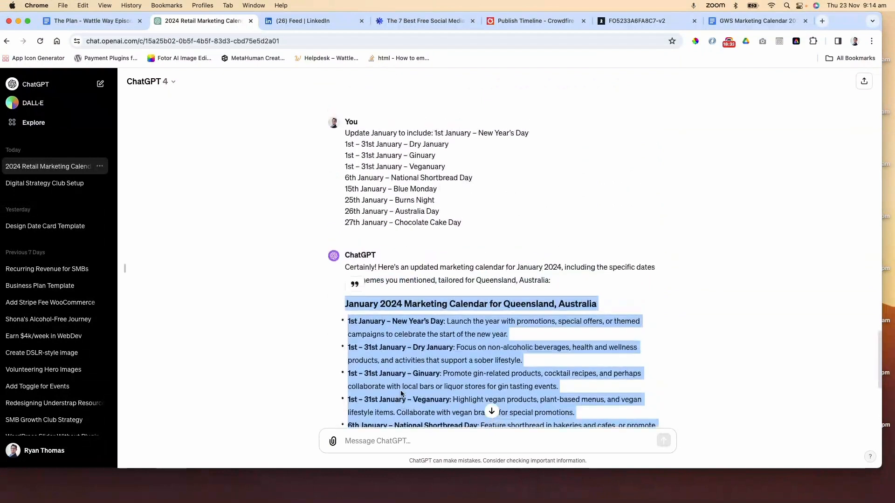
scroll(400, 394, down, 10)
click(406, 442)
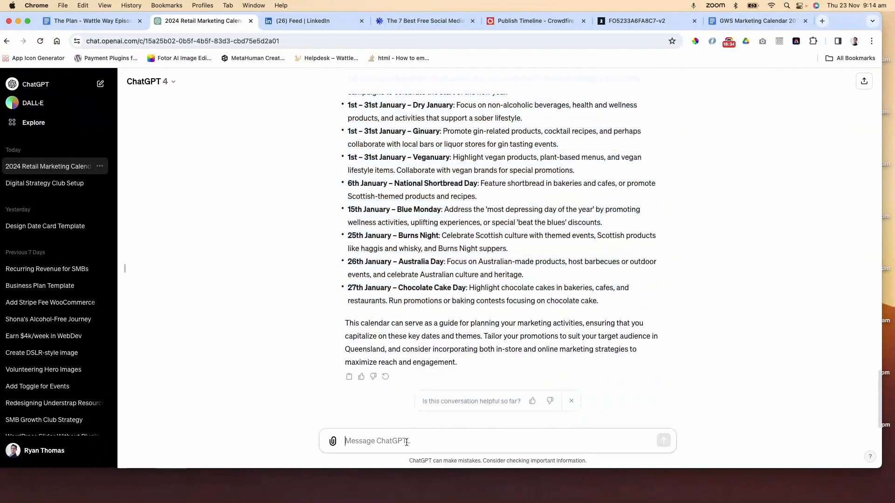
text(Update)
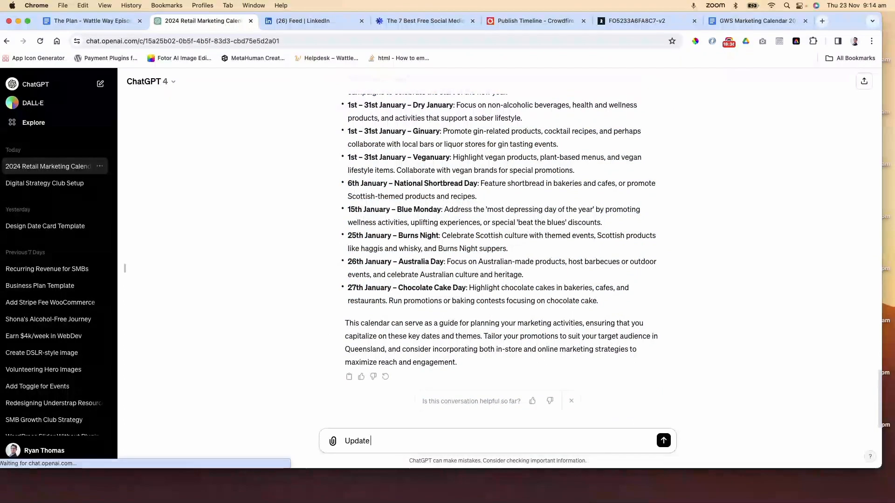
text( February)
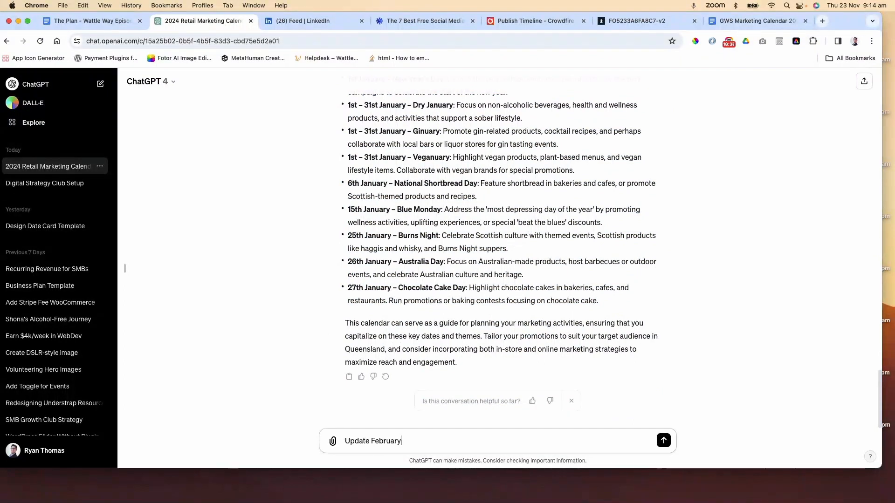
text(:)
key(ctrl+v)
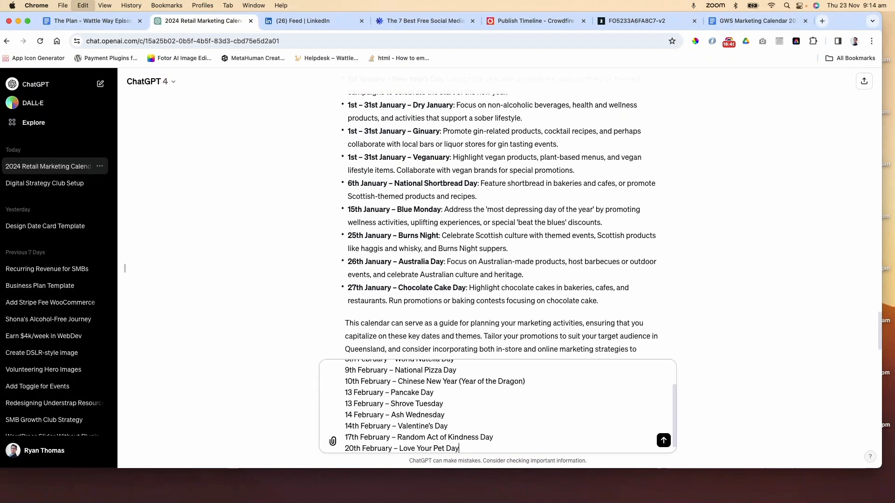
key(Return)
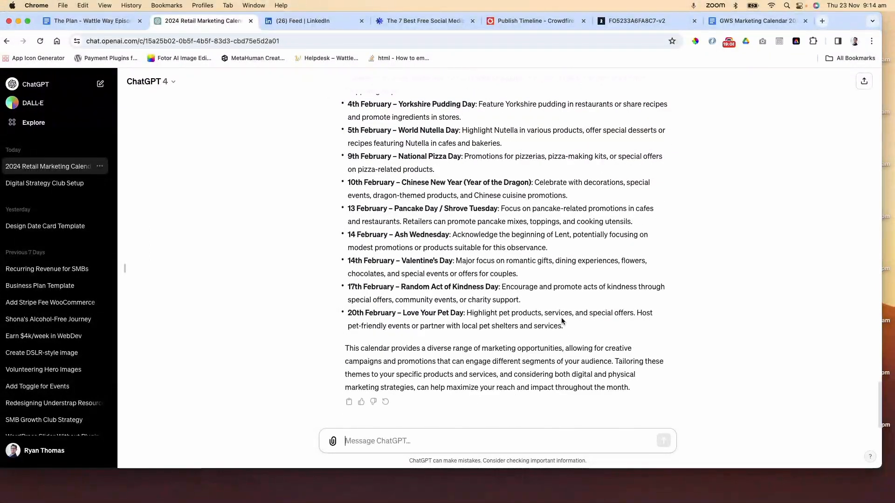
Copy ChatGPT's February 2024 calendar reply and paste it onto the new page of the document
drag(568, 326, 346, 141)
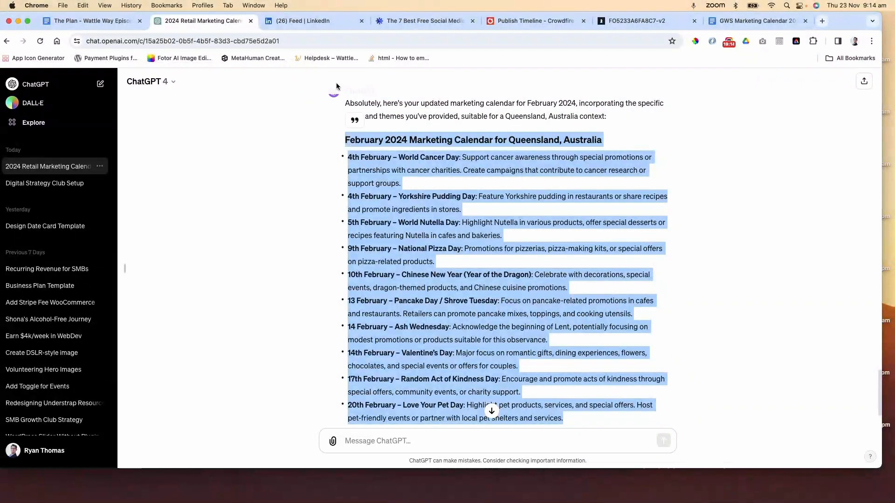
click(759, 21)
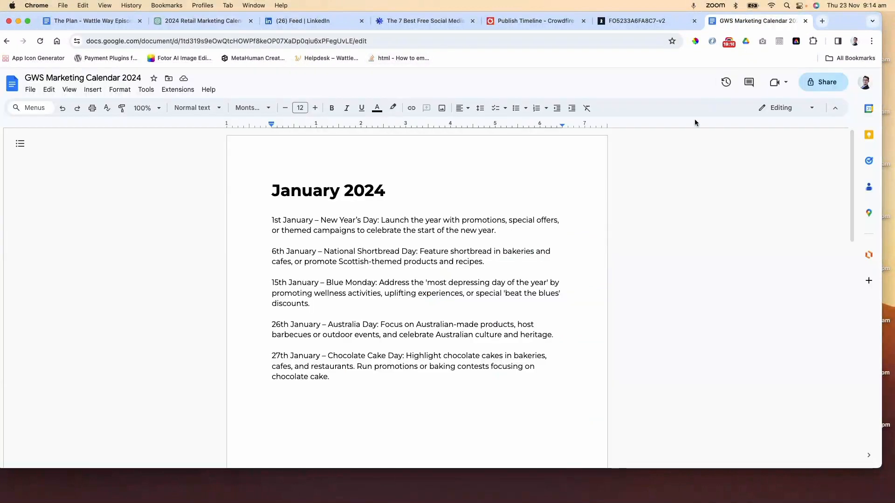
scroll(467, 317, down, 10)
scroll(403, 278, up, 4)
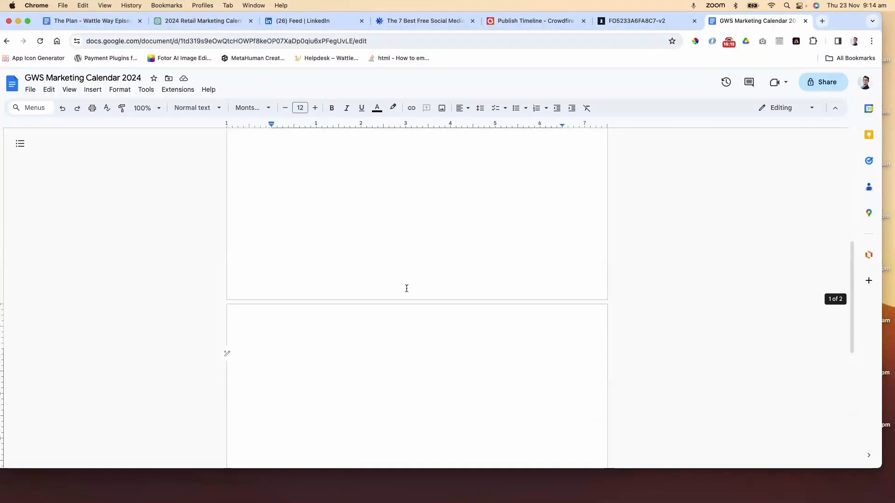
key(super+v)
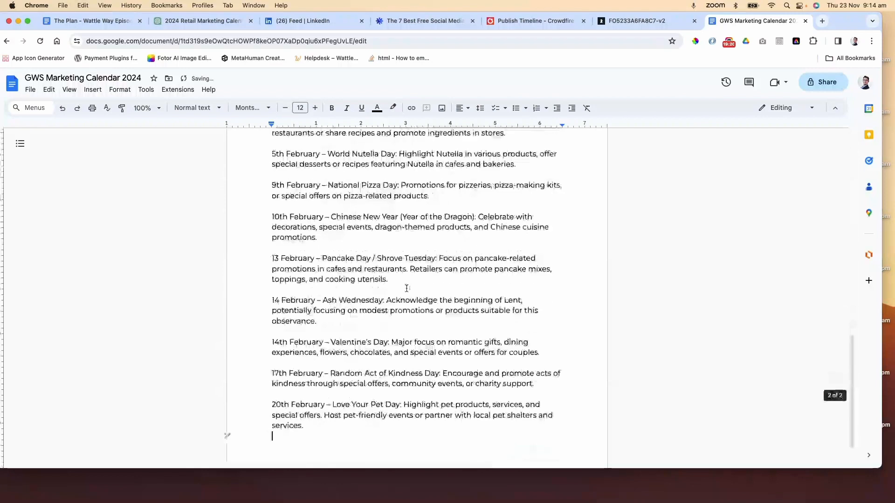
Trim the pasted heading down to 'February 2024' and add a blank line beneath it
scroll(406, 285, up, 4)
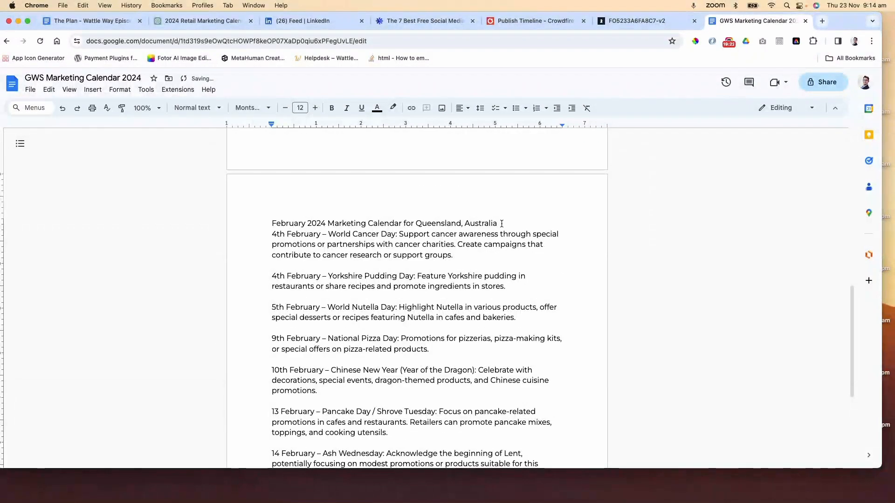
drag(497, 223, 330, 224)
key(BackSpace)
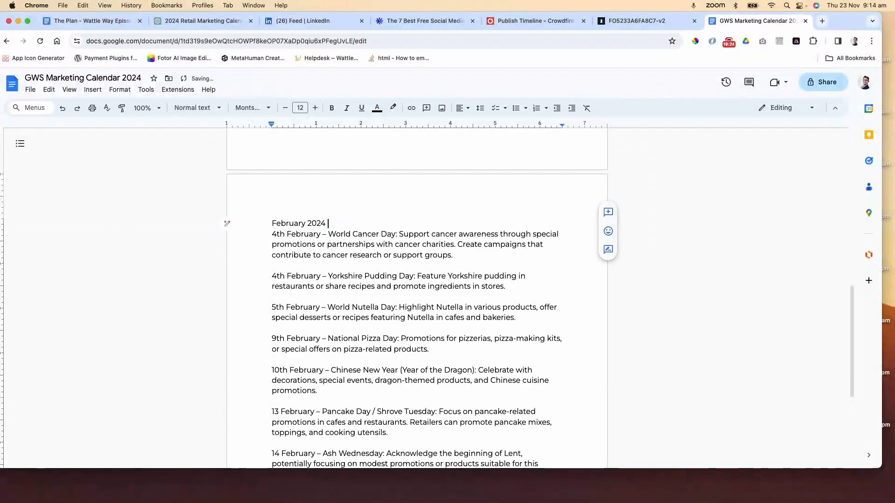
key(Return)
Format the 'February 2024' heading with the Title paragraph style
double_click(374, 220)
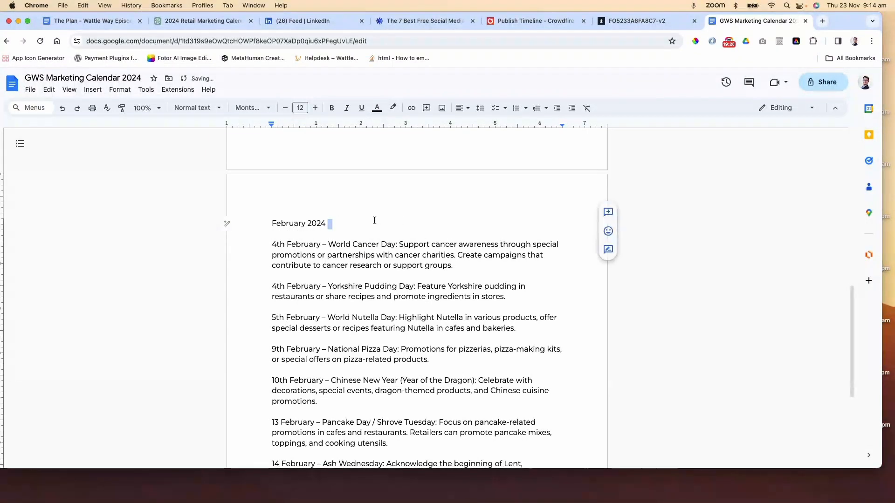
triple_click(284, 226)
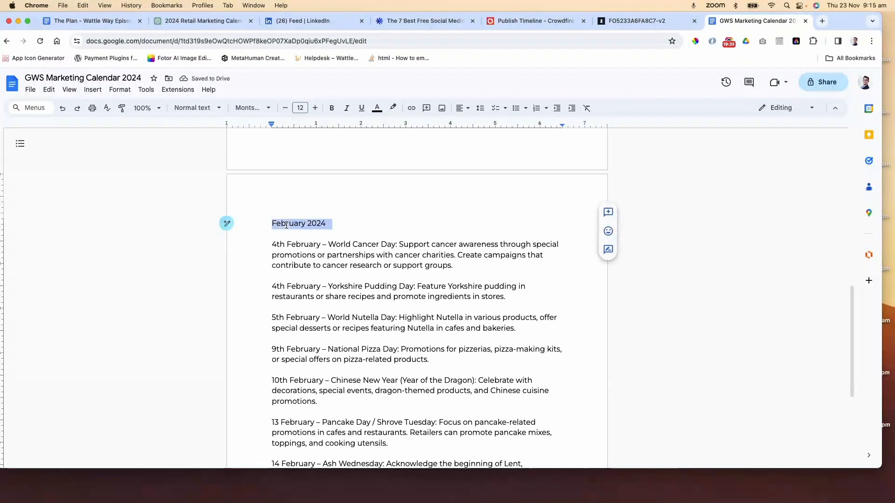
click(195, 107)
click(233, 167)
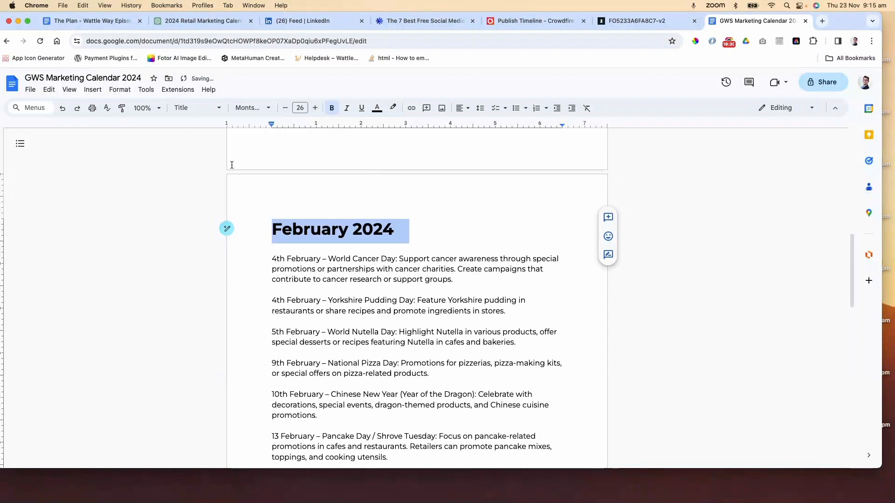
click(396, 342)
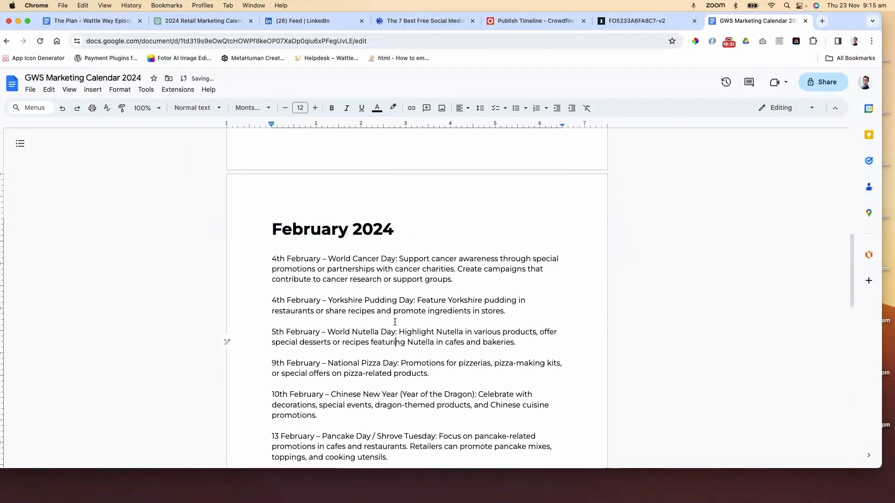
scroll(394, 322, down, 2)
scroll(395, 322, down, 1)
scroll(394, 322, down, 6)
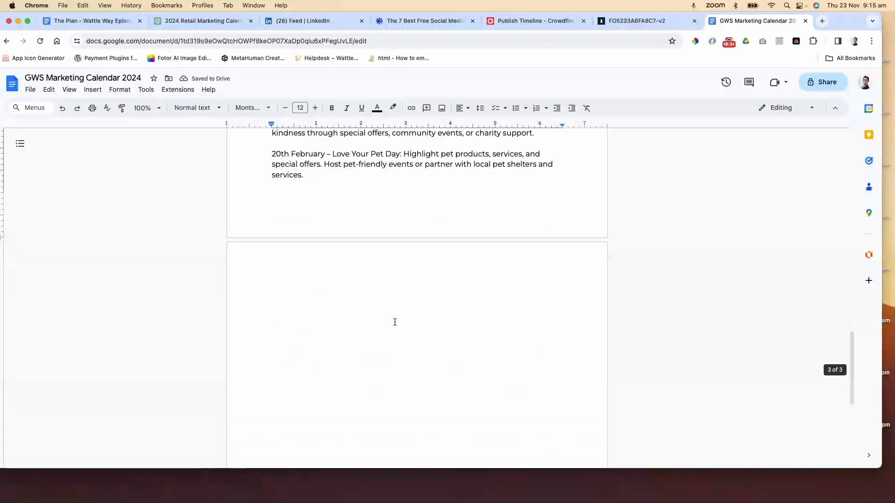
Delete the 4th February Yorkshire Pudding Day entry from the February list in the document
scroll(395, 322, up, 1)
click(372, 295)
scroll(382, 298, up, 6)
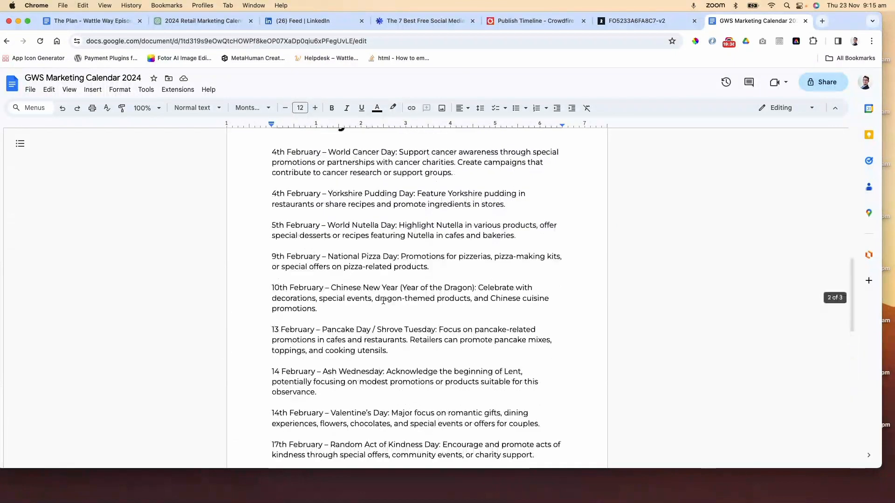
scroll(383, 301, up, 1)
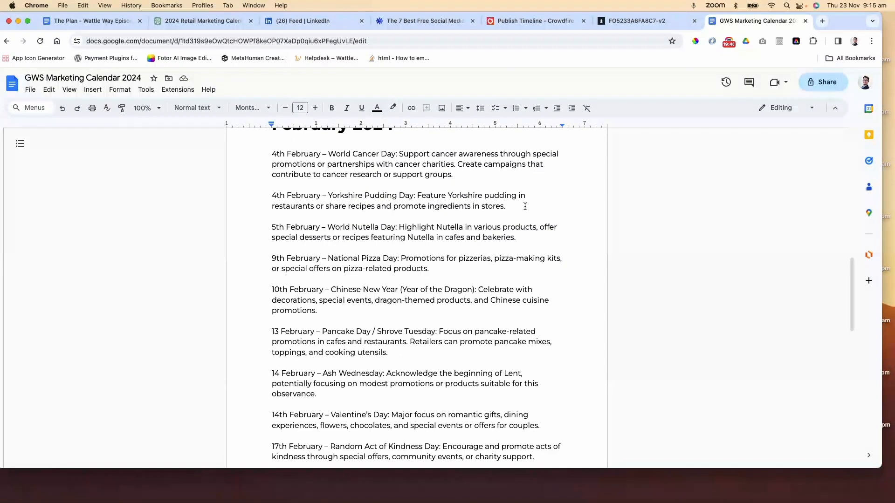
drag(506, 206, 274, 196)
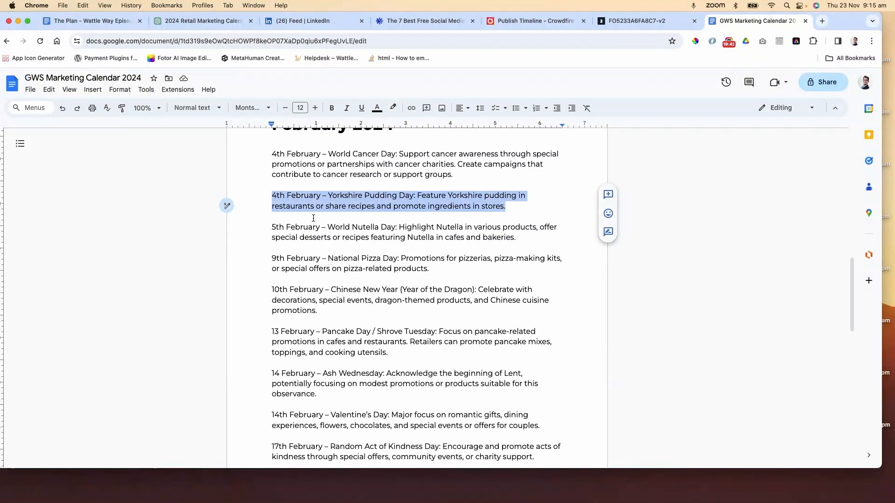
key(BackSpace)
key(BackSpace)
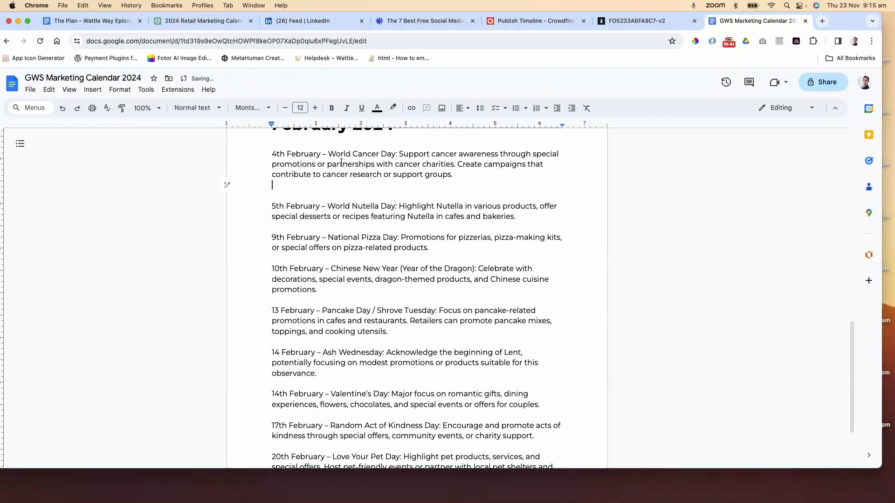
Delete the 14 February Ash Wednesday entry from the February list
scroll(292, 272, down, 3)
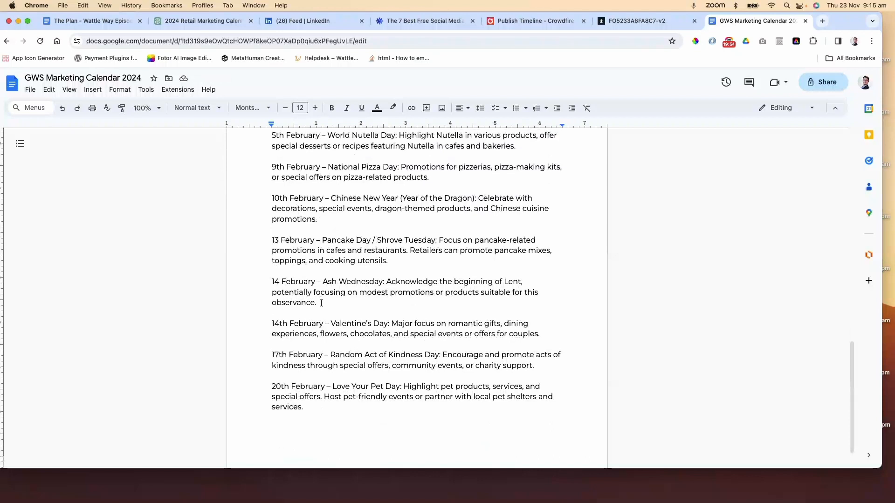
drag(321, 303, 271, 281)
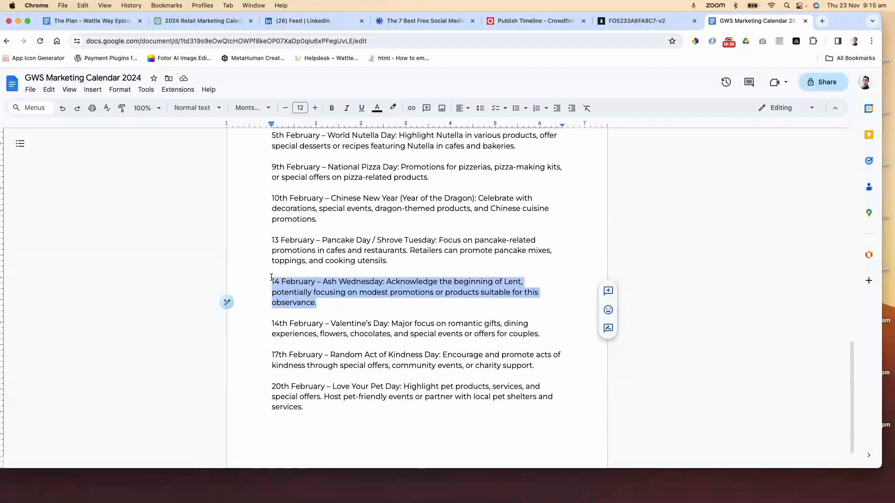
key(BackSpace)
key(BackSpace)
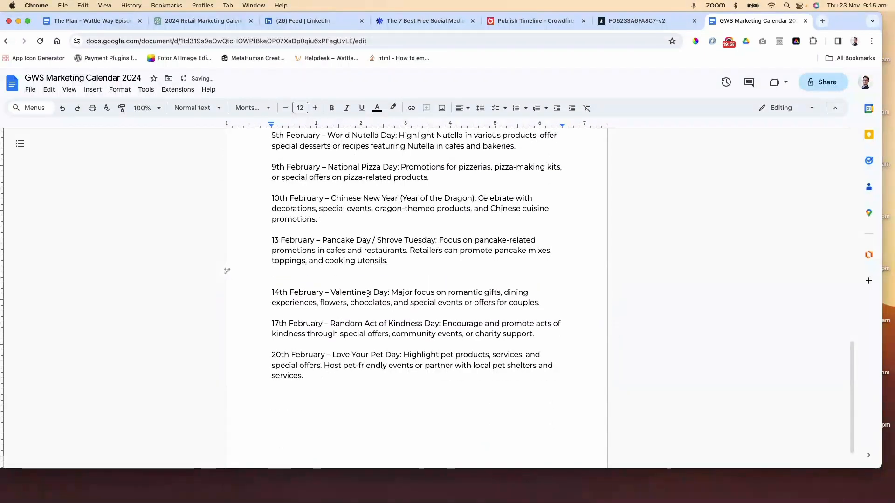
Remove the extra blank line left after the 13 February Pancake Day entry
scroll(366, 292, up, 1)
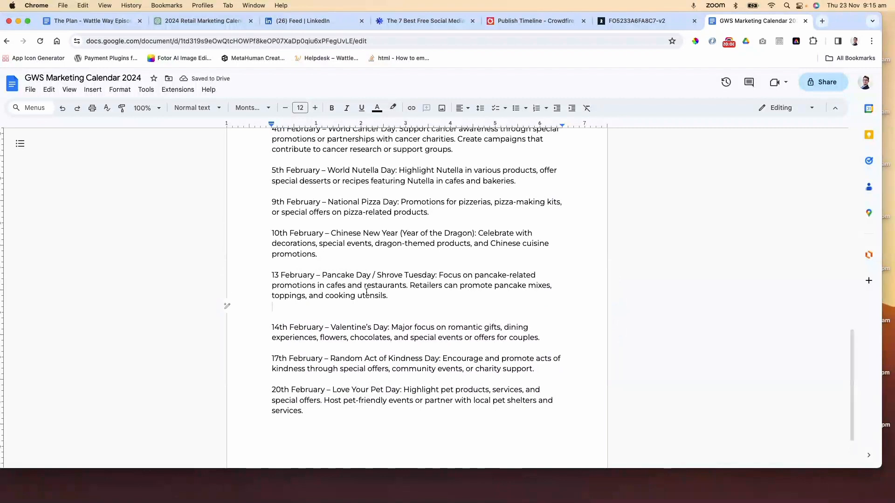
scroll(366, 292, up, 1)
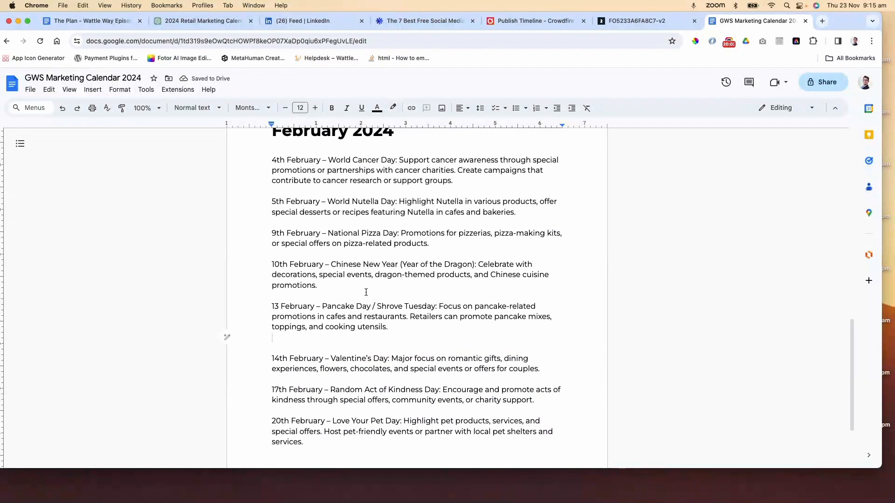
key(BackSpace)
scroll(389, 283, down, 1)
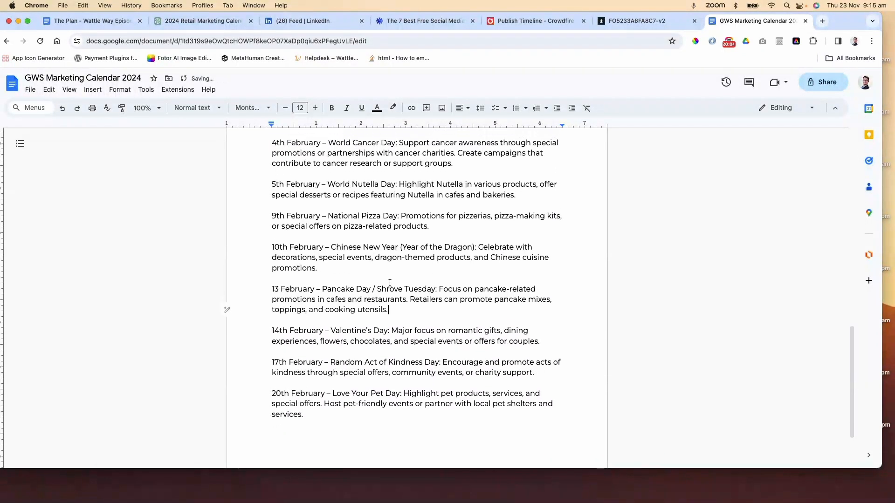
scroll(390, 283, up, 15)
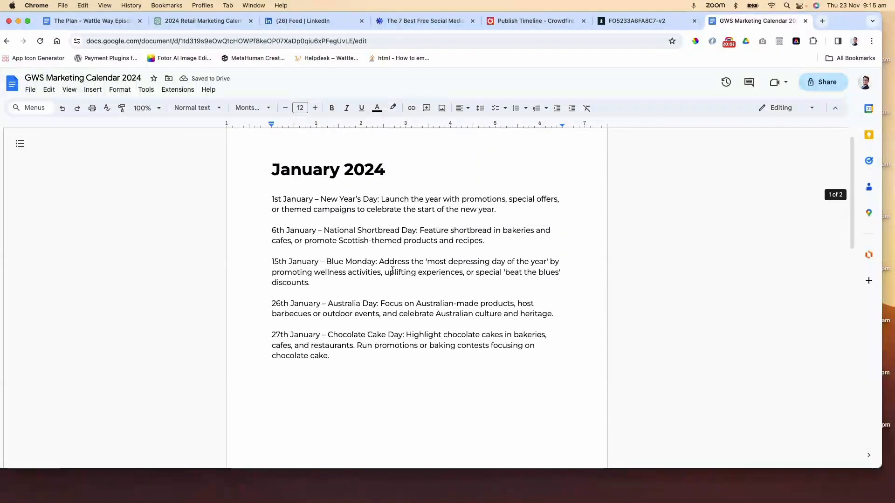
scroll(392, 270, up, 1)
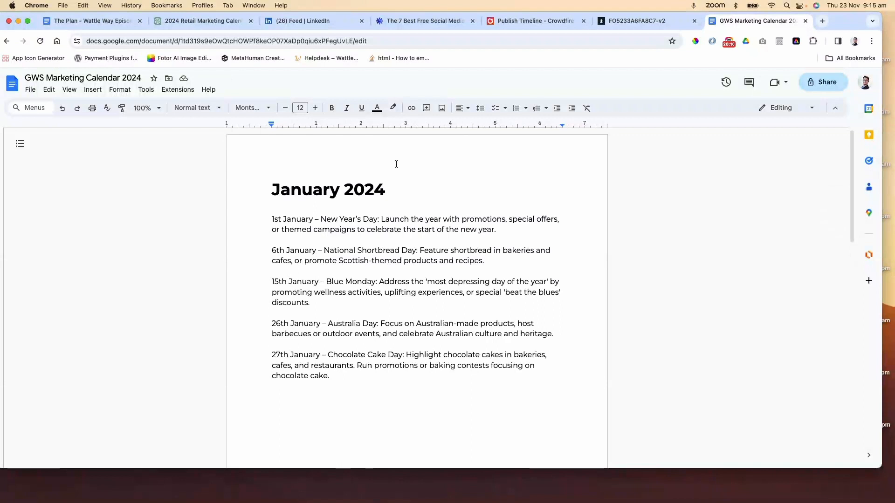
Go back to the ChatGPT chat and review its February 2024 calendar reply
click(205, 20)
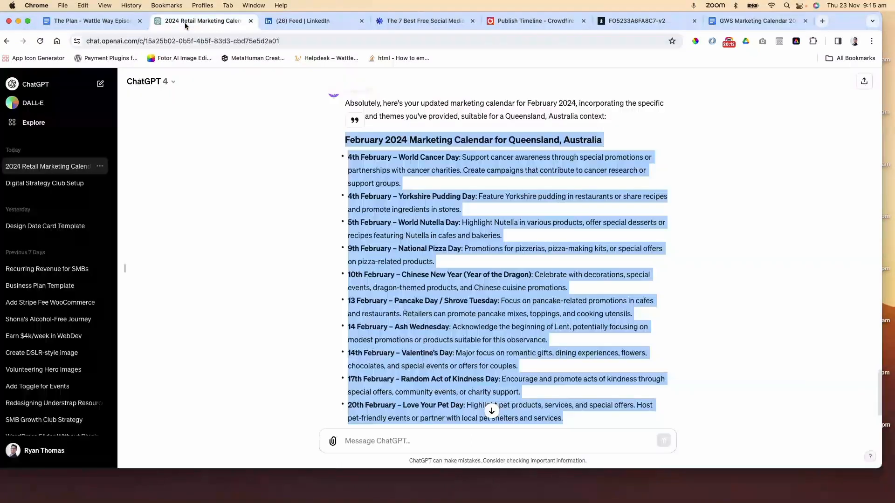
scroll(590, 270, down, 3)
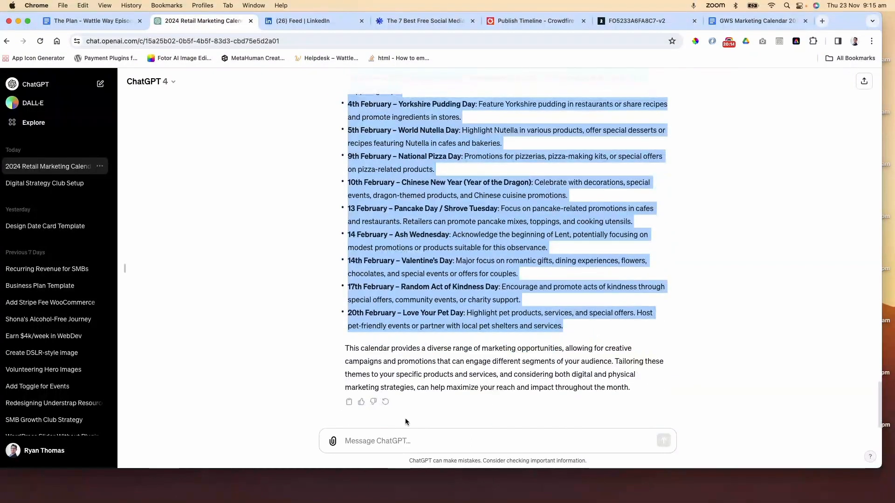
click(428, 443)
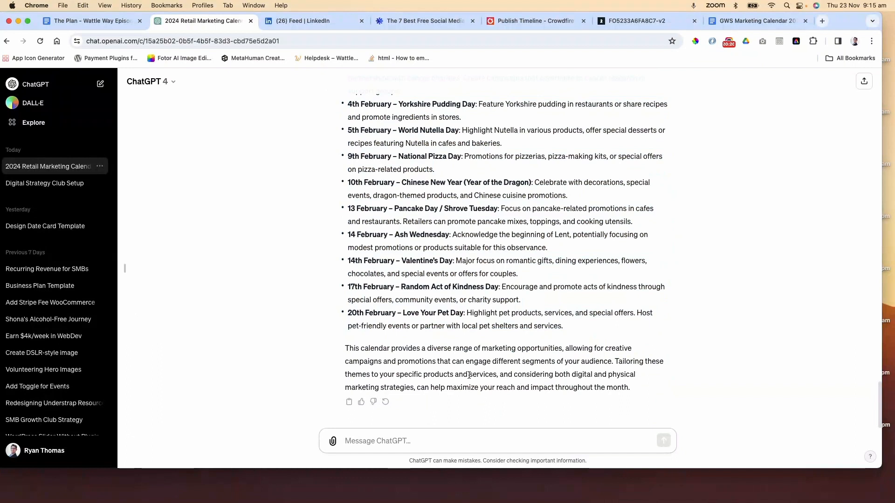
text(C)
key(BackSpace)
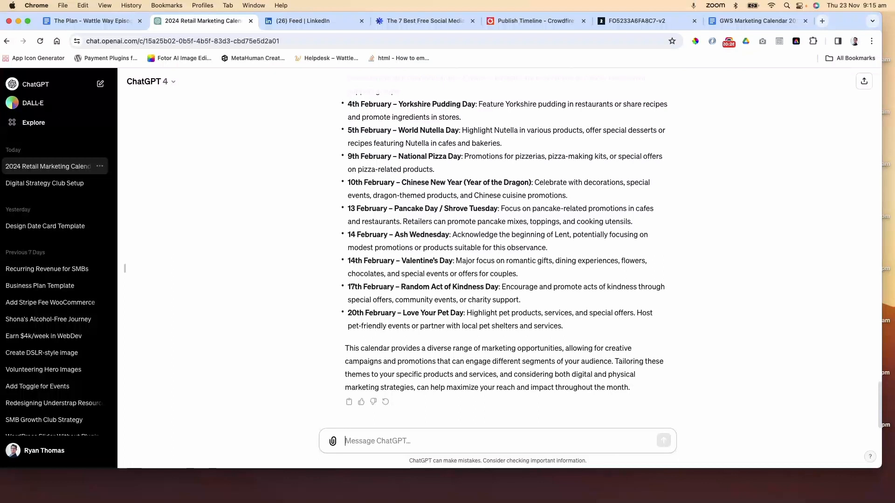
scroll(489, 198, up, 7)
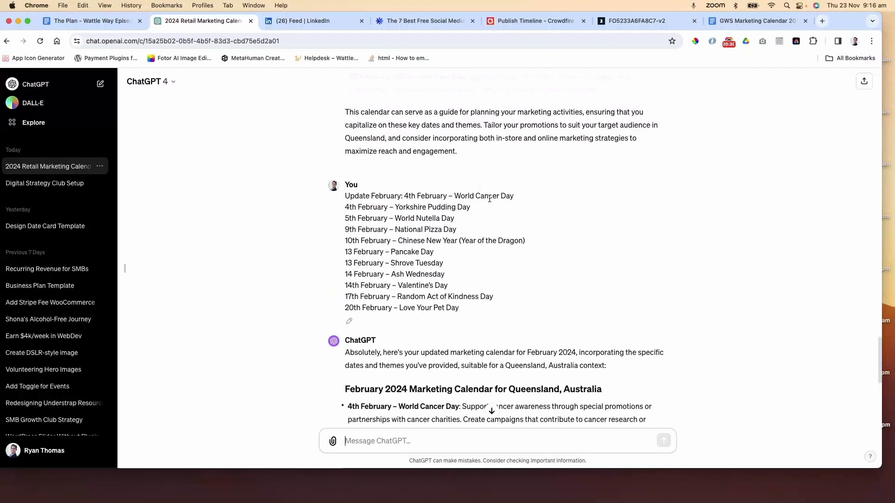
scroll(490, 198, down, 7)
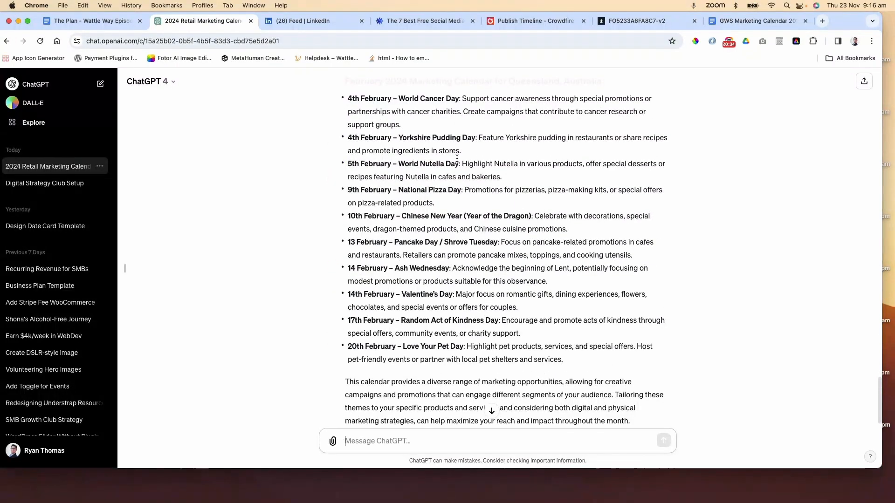
Browse the Consulterce retail marketing calendar PDF across its January, February and March pages
click(634, 22)
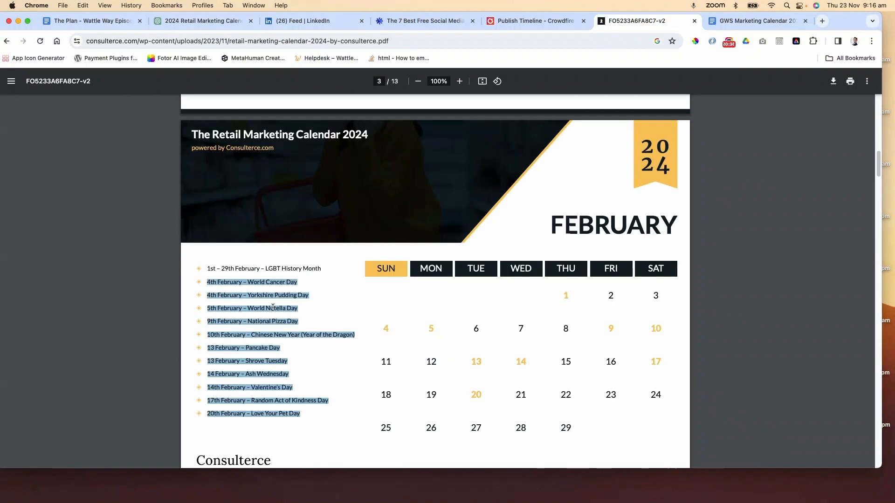
scroll(323, 278, down, 8)
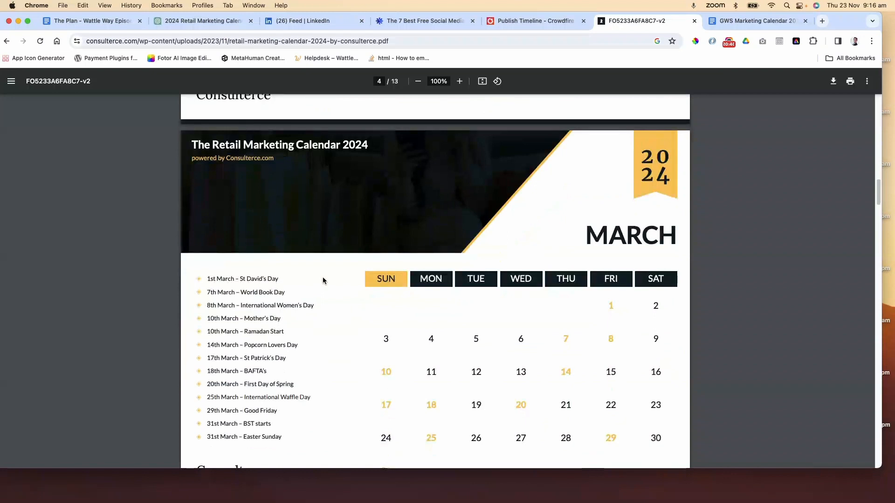
scroll(323, 280, down, 3)
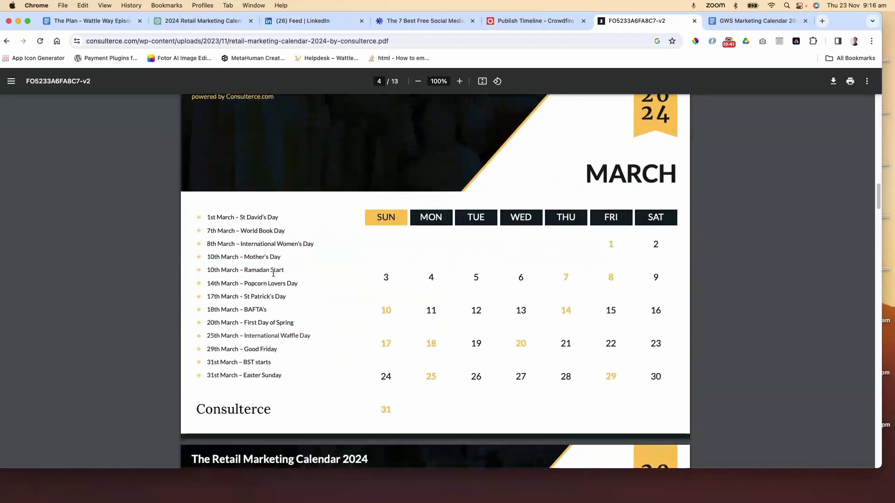
scroll(351, 260, up, 8)
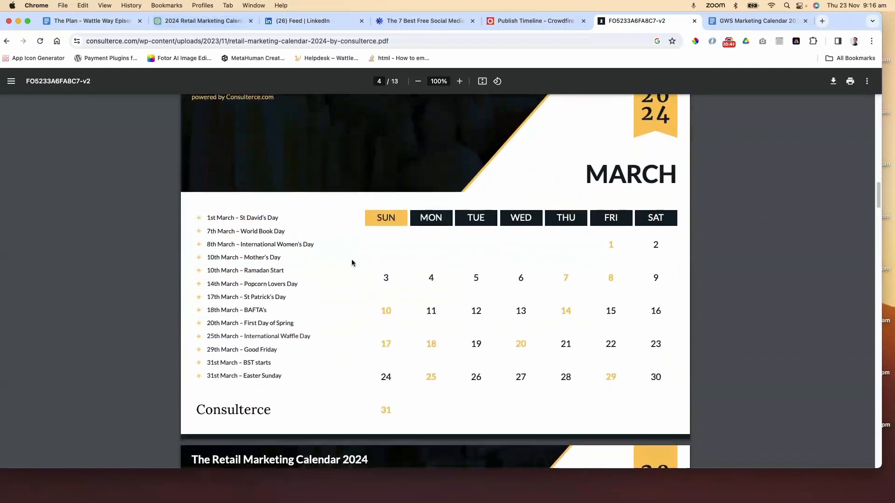
scroll(353, 261, up, 15)
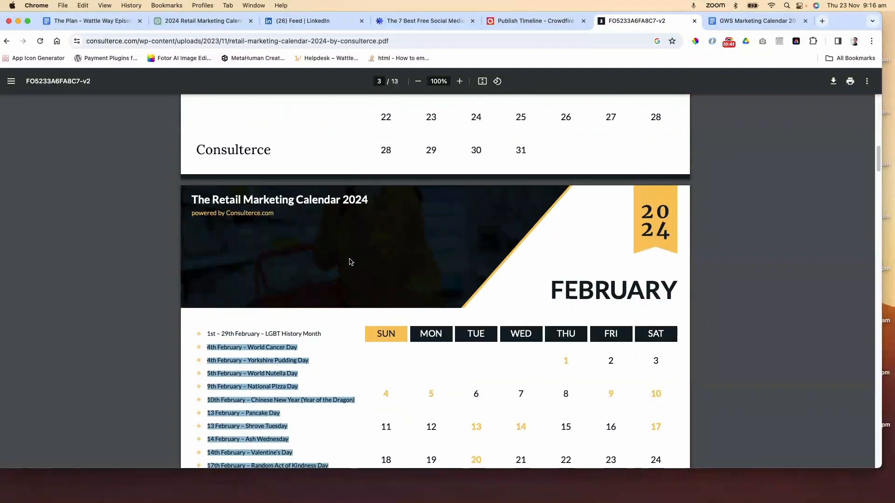
scroll(356, 261, down, 20)
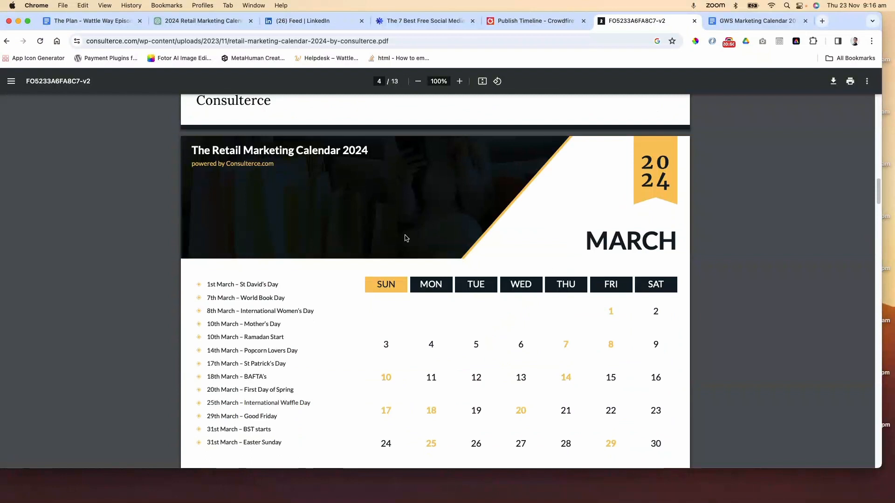
scroll(404, 236, down, 6)
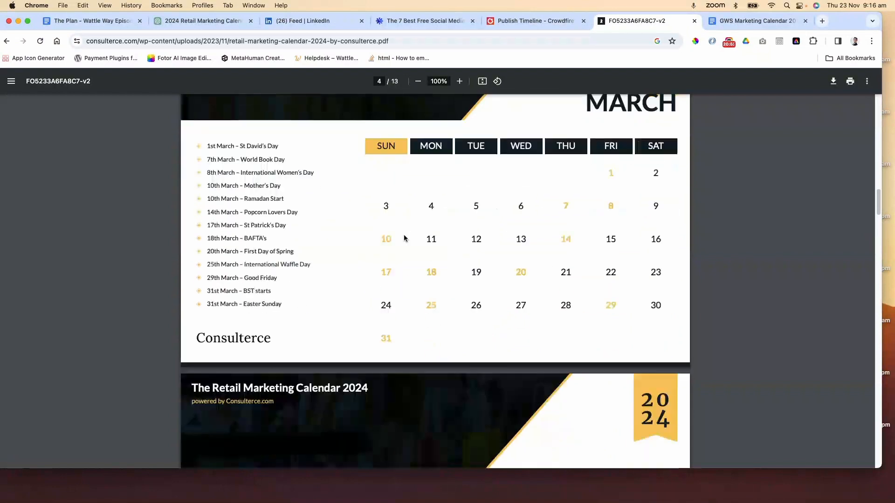
scroll(404, 237, up, 7)
scroll(404, 238, up, 20)
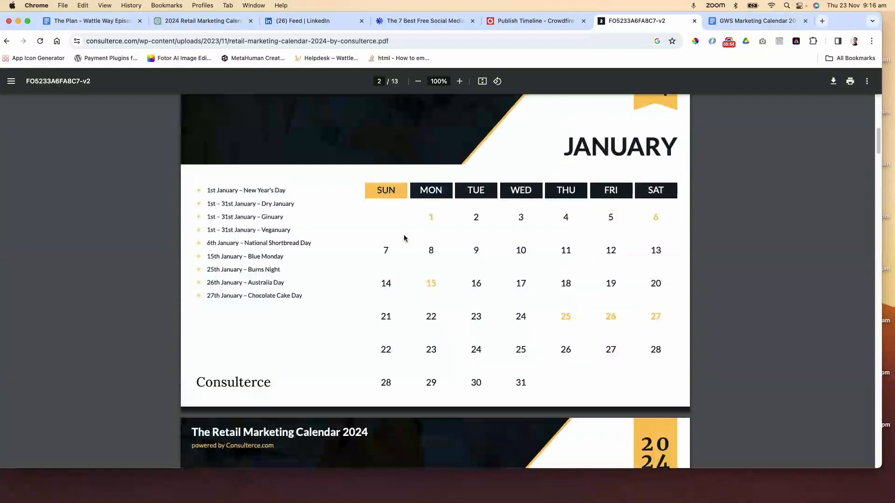
Return to the ChatGPT chat and place the cursor in the message box for the next request
click(191, 25)
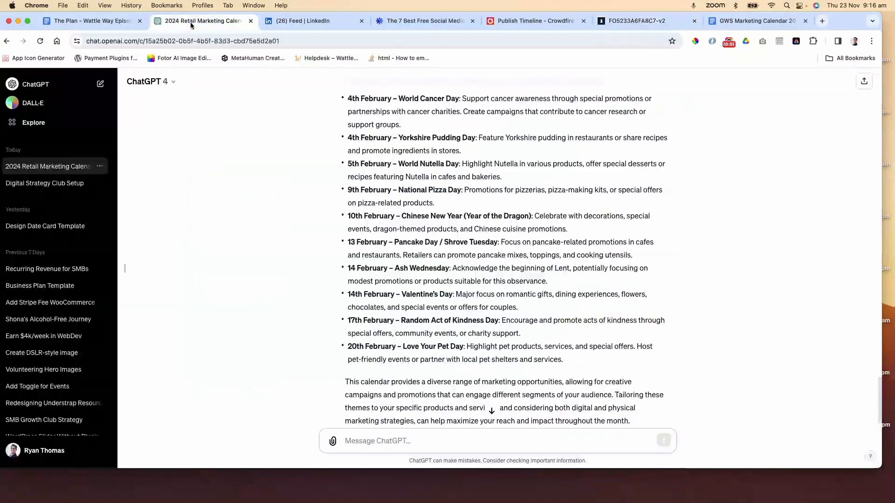
scroll(521, 409, down, 2)
click(422, 436)
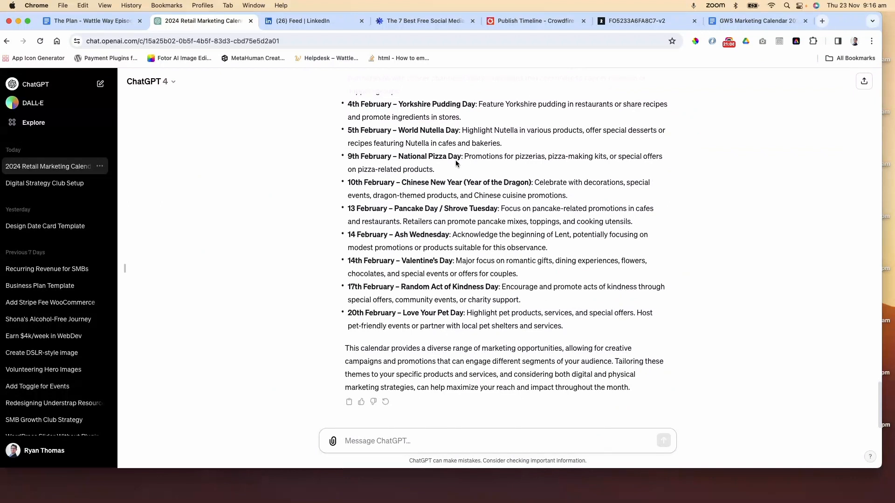
drag(492, 290, 407, 286)
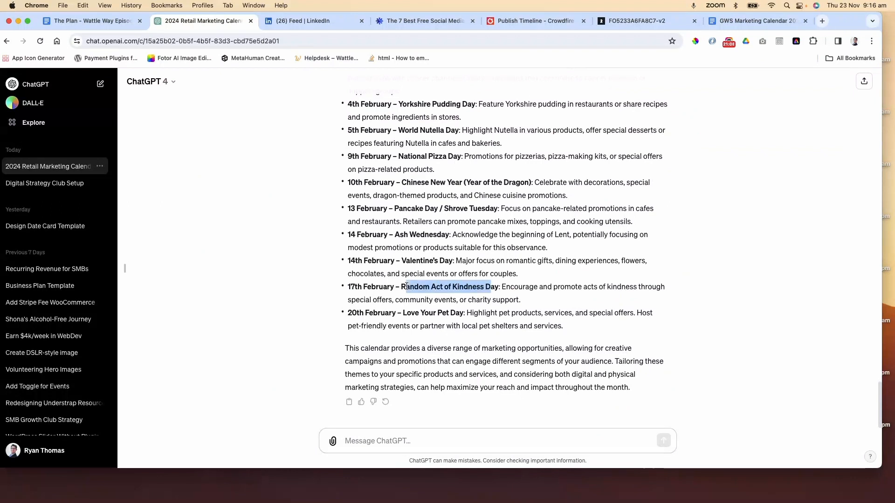
click(407, 286)
double_click(410, 286)
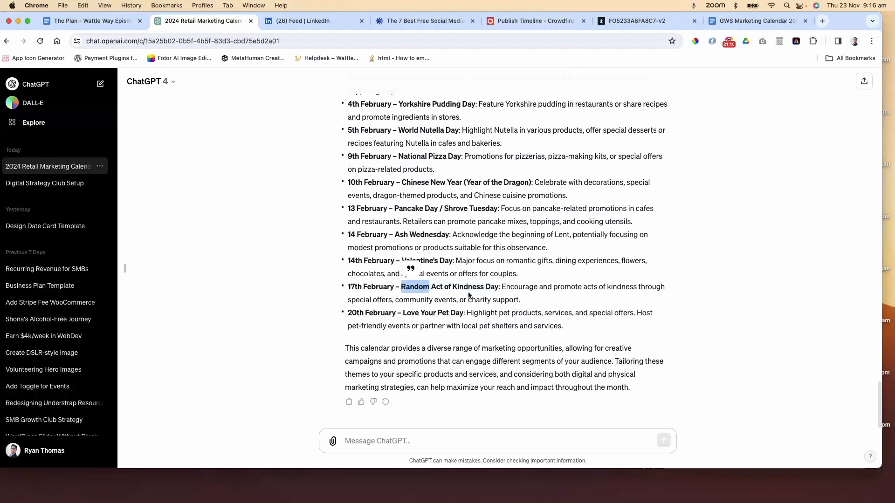
click(413, 437)
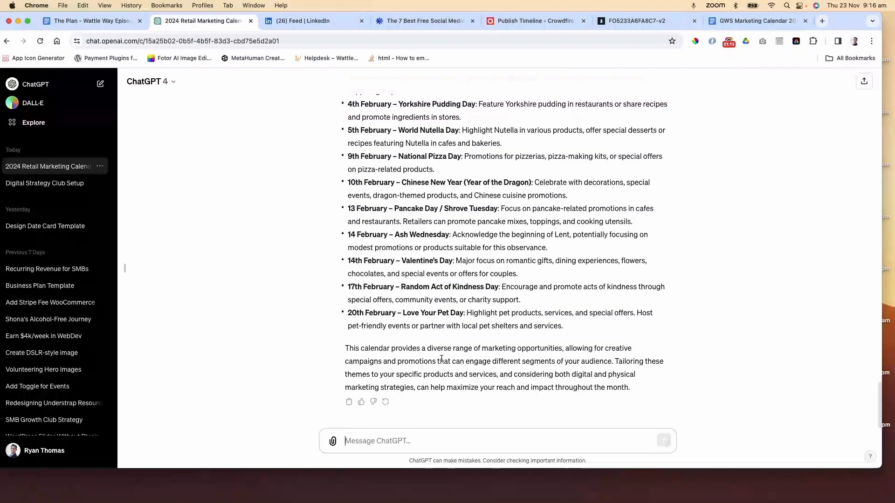
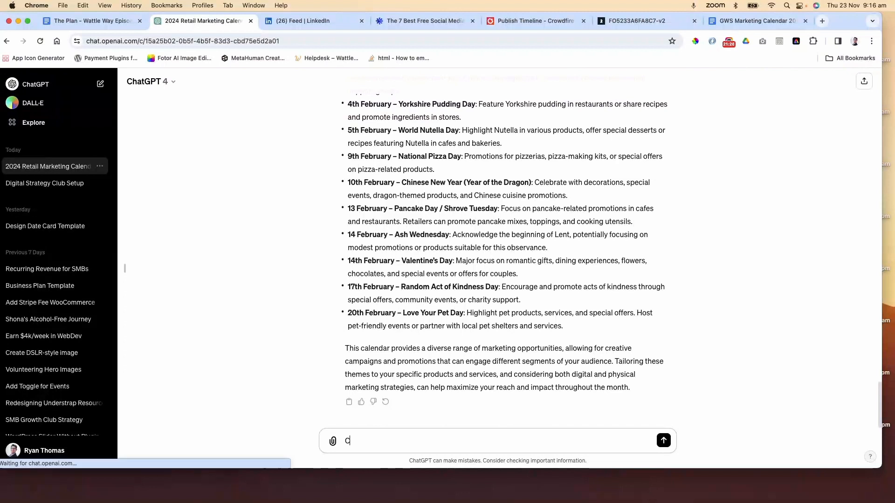
Ask ChatGPT for unique 2024 dates related to the IT/tech industry for fun and creative post ideas
text(Can yo)
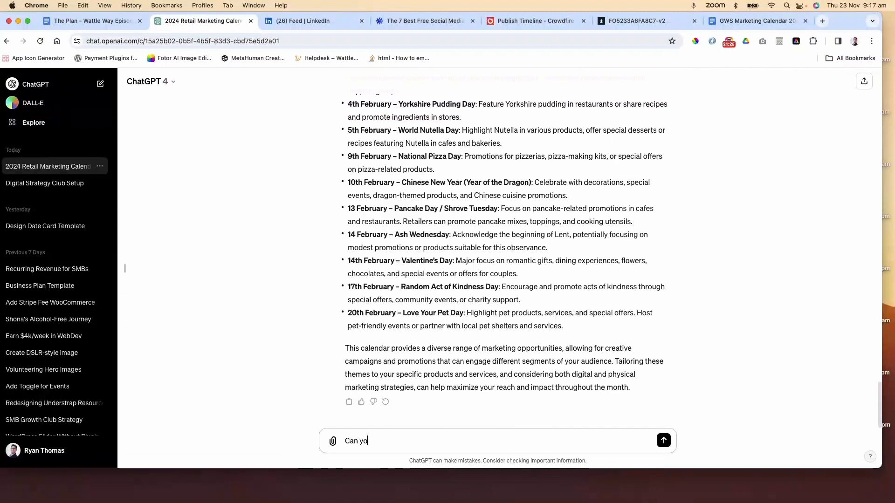
text(u provide any unique dates t)
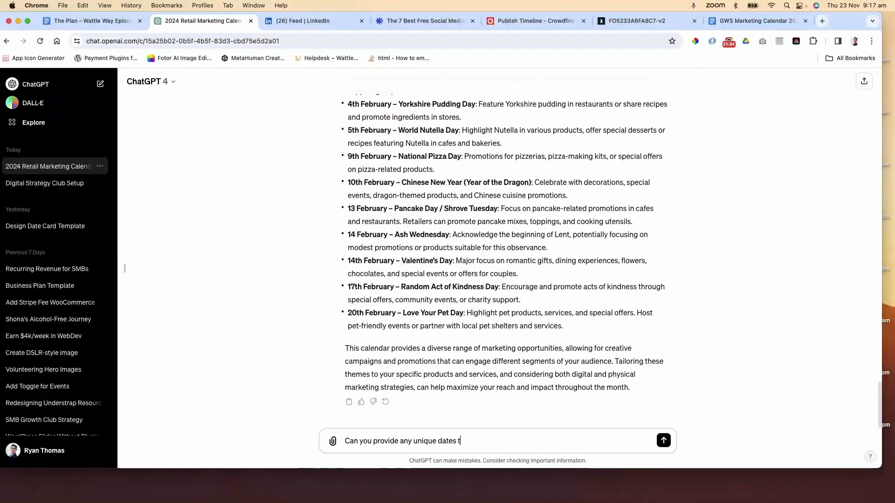
text(hroughout)
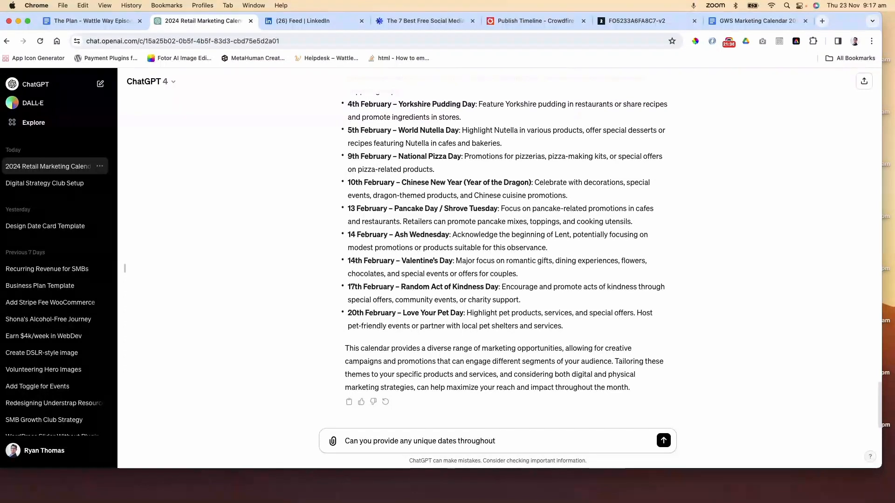
text( 2024 that relate to the IT )
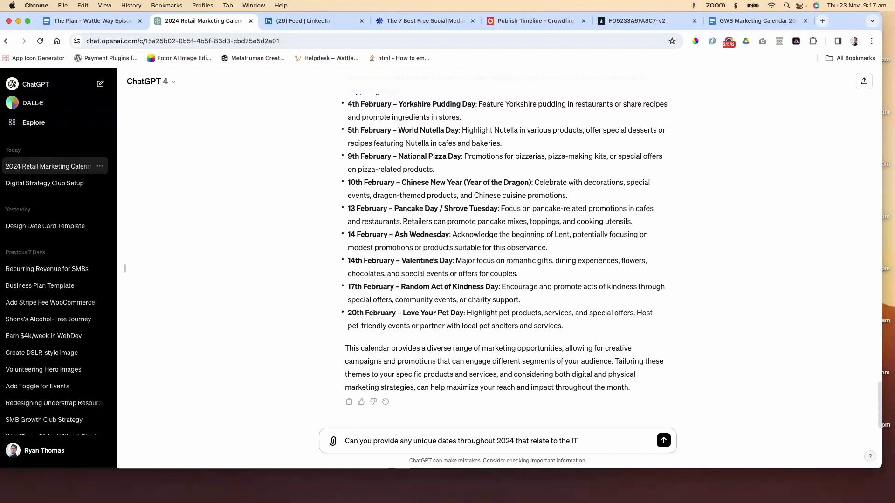
text(/tech industry. I'm looking f)
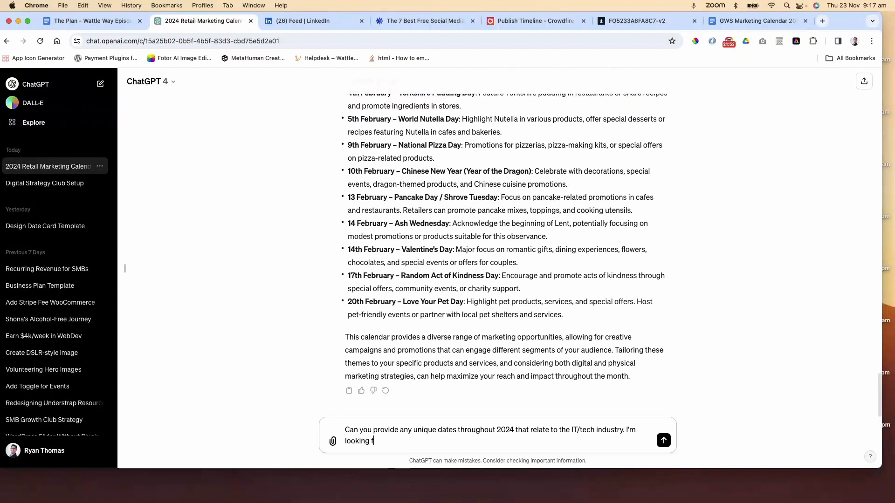
text(or fu)
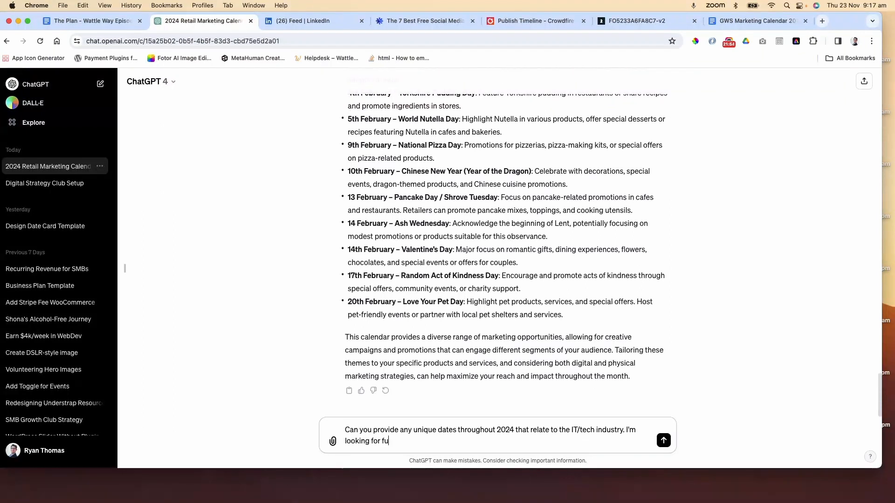
text(n and creative post ideas )
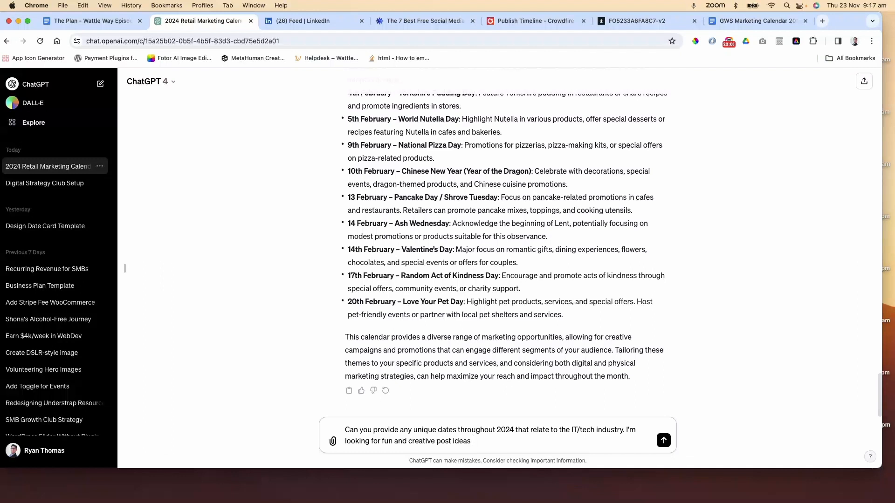
text(for)
key(BackSpace)
key(BackSpace)
key(Return)
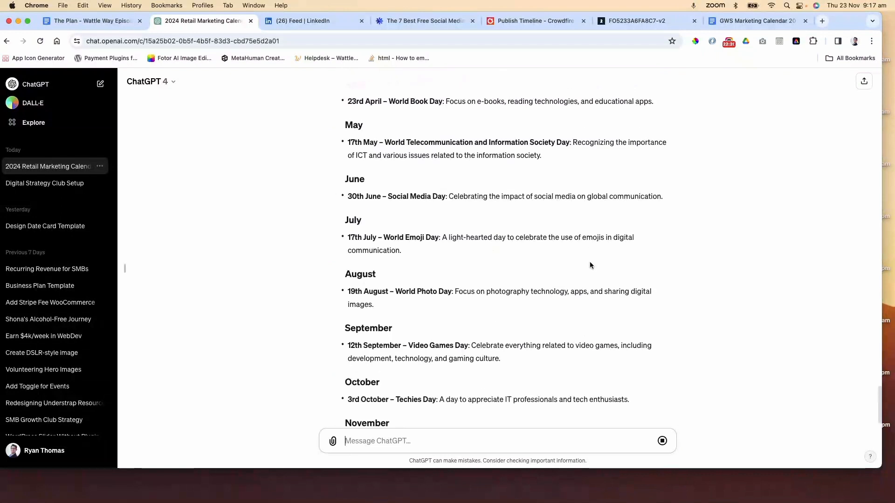
Read through ChatGPT's month-by-month list of 2024 tech industry dates
scroll(589, 265, up, 7)
scroll(589, 264, up, 3)
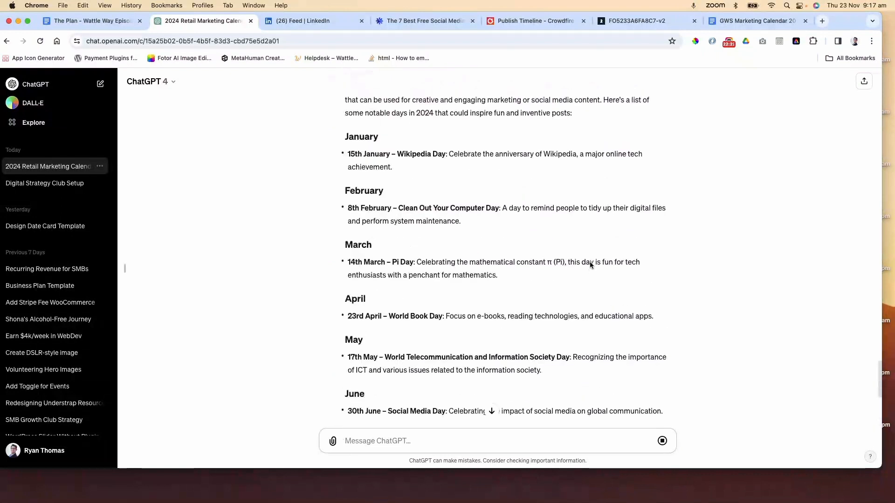
scroll(396, 195, up, 3)
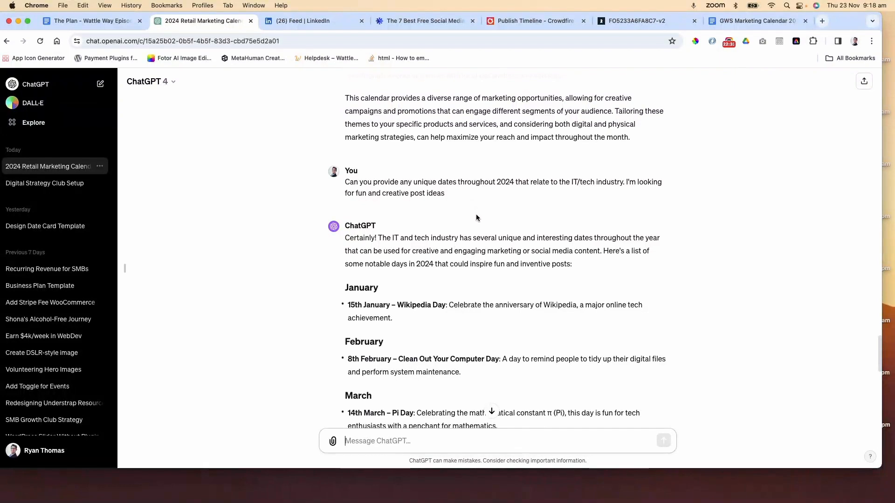
scroll(477, 216, down, 5)
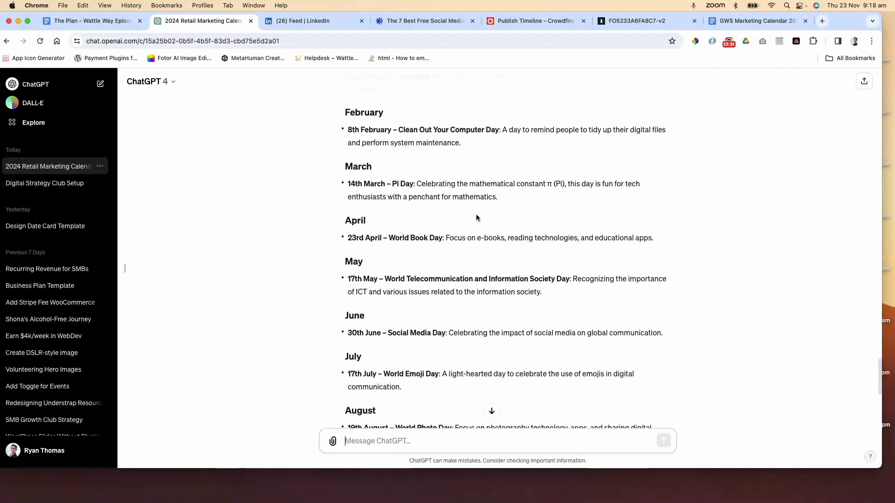
scroll(476, 213, down, 2)
scroll(476, 214, down, 4)
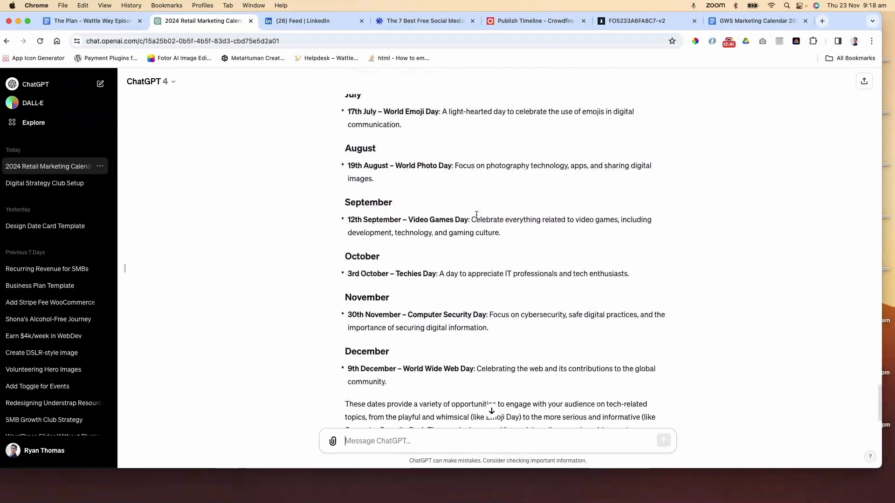
scroll(506, 223, down, 2)
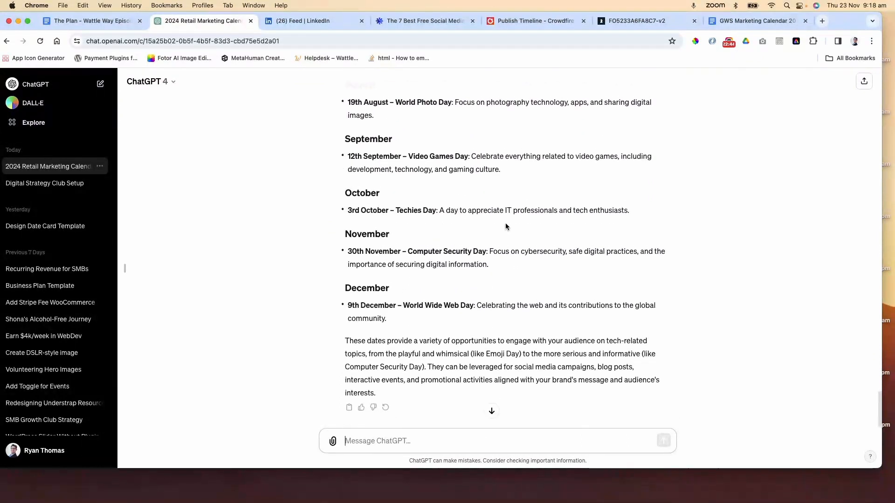
scroll(505, 222, up, 5)
scroll(505, 224, up, 4)
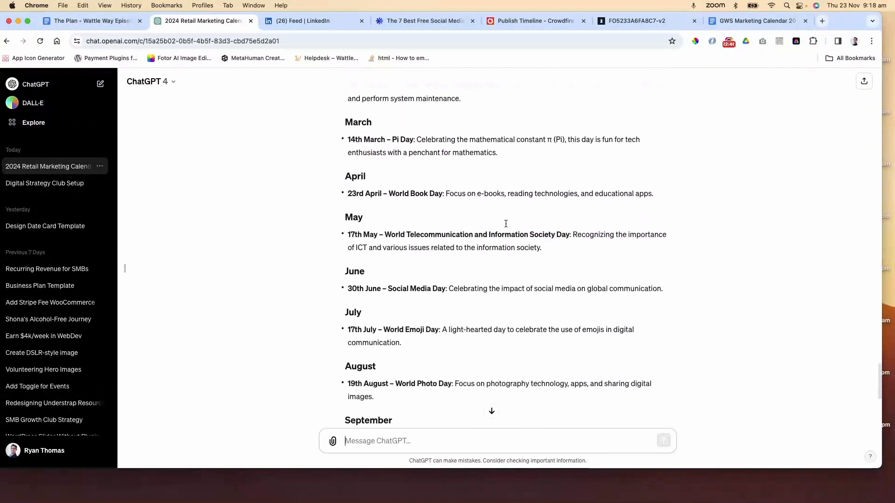
scroll(505, 223, up, 4)
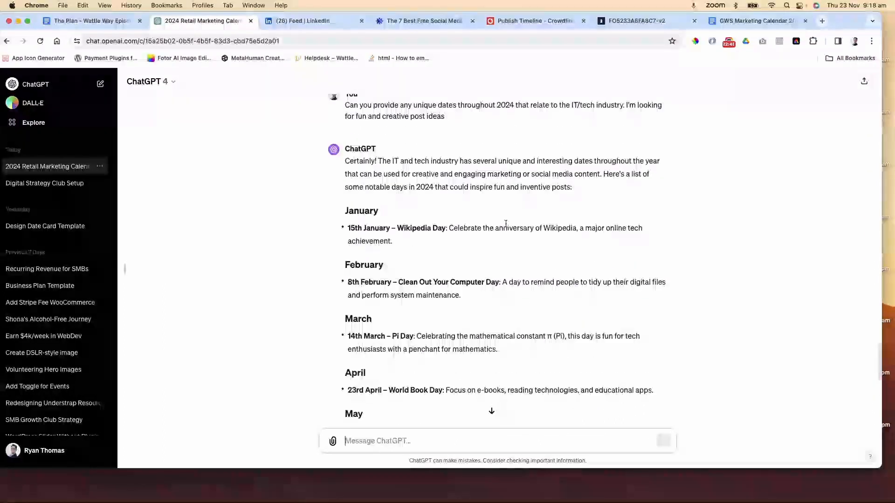
scroll(505, 224, down, 3)
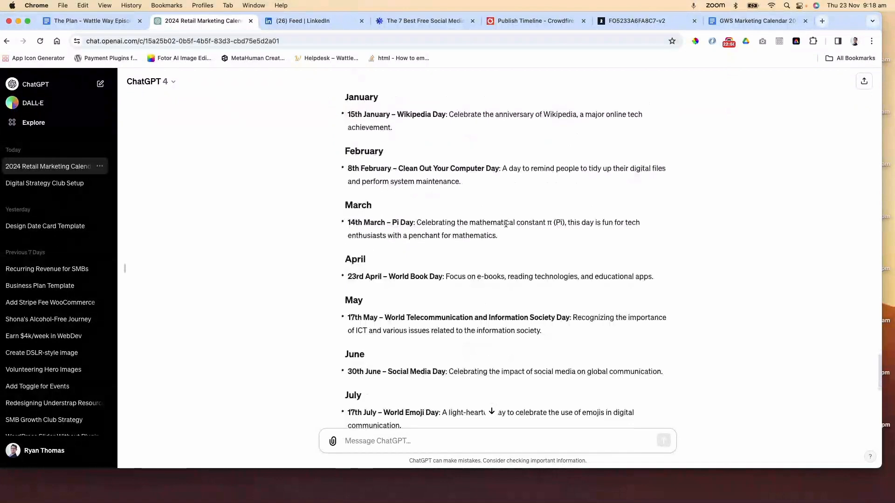
scroll(505, 224, down, 9)
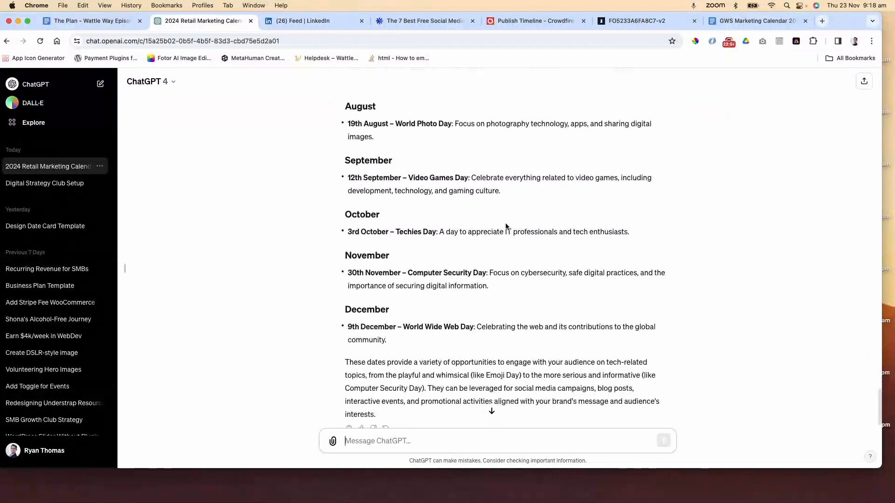
scroll(505, 227, up, 12)
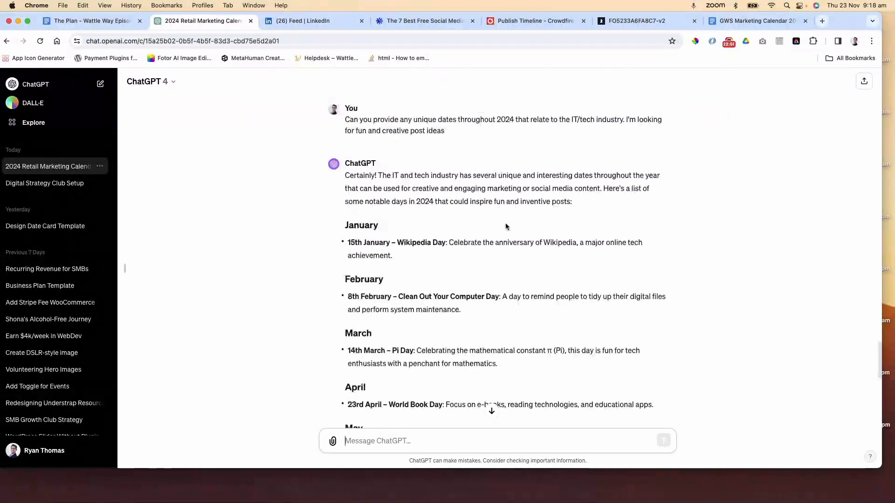
Copy the 15th January Wikipedia Day entry into the calendar document below Blue Monday, pasted without formatting
drag(404, 253, 348, 240)
key(super+c)
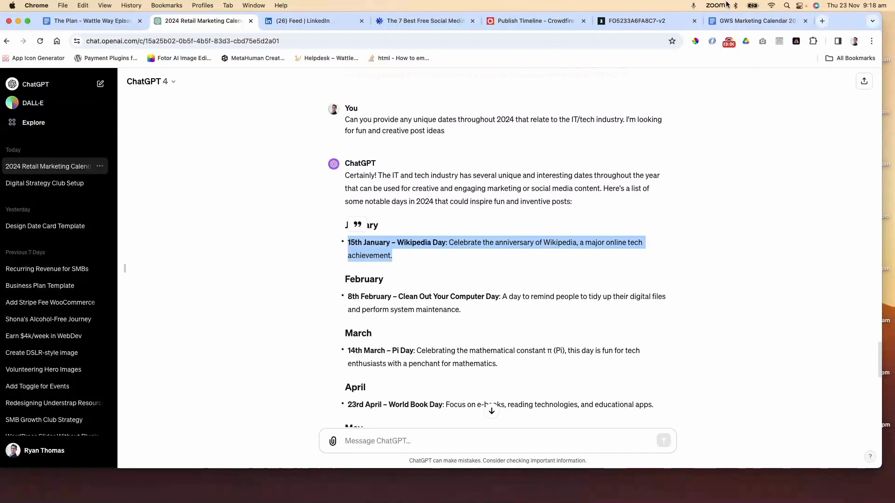
click(757, 21)
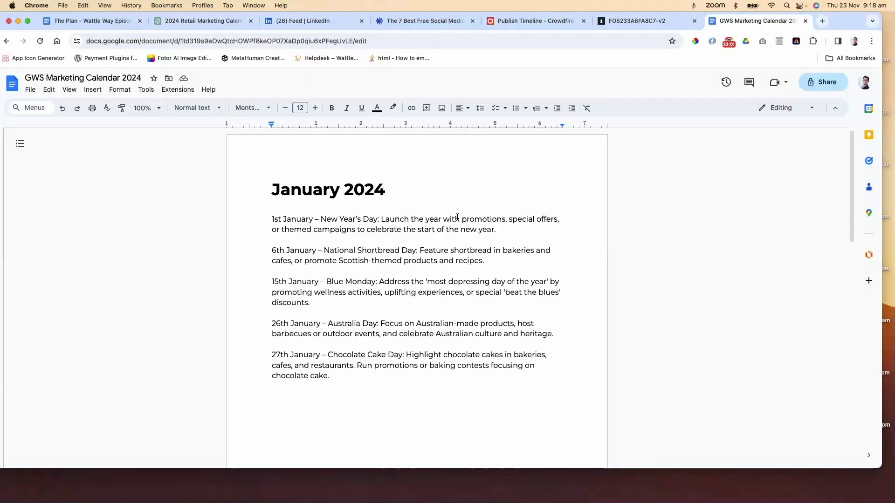
click(331, 303)
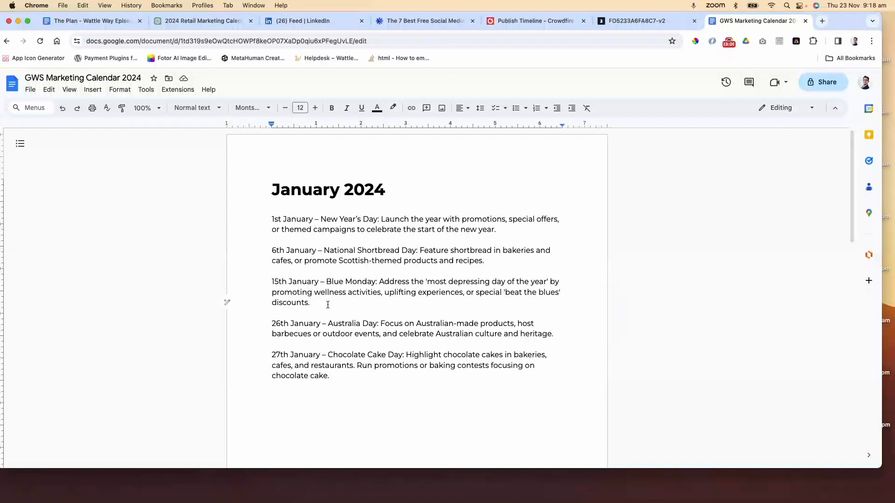
key(Return)
key(Return)
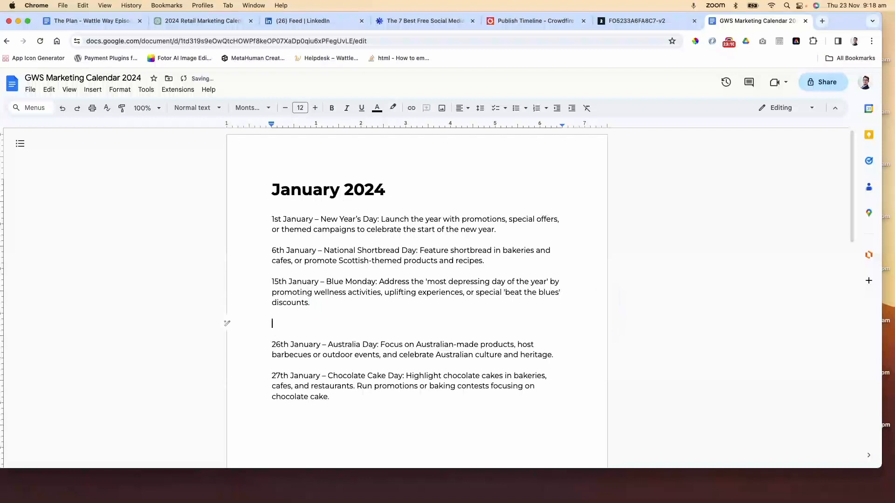
key(super+v)
key(super+z)
key(super+shift+v)
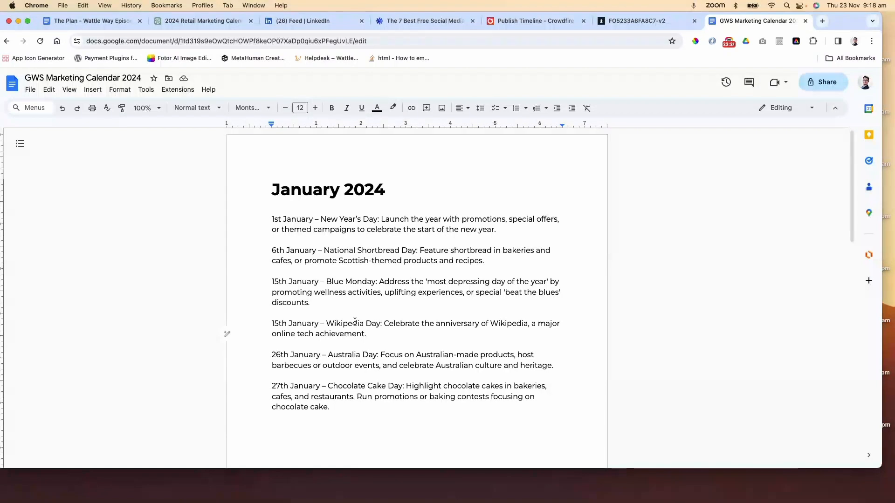
Delete the 15th January Blue Monday entry from the January section
triple_click(324, 306)
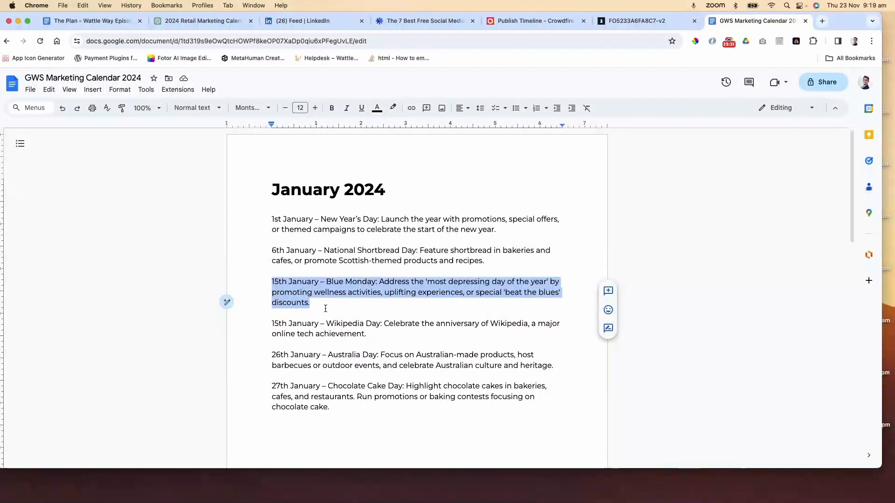
key(BackSpace)
key(BackSpace)
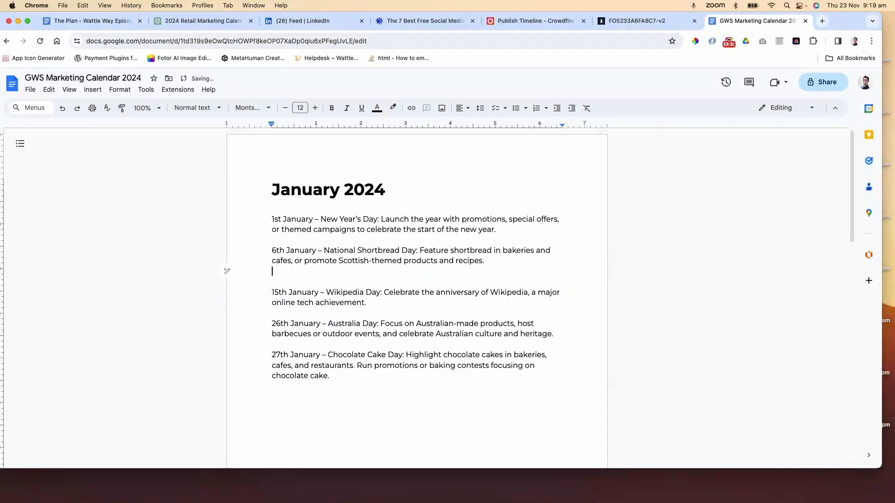
click(324, 294)
Copy the 8th February Clean Out Your Computer Day entry into the document after World Nutella Day, without formatting
click(204, 21)
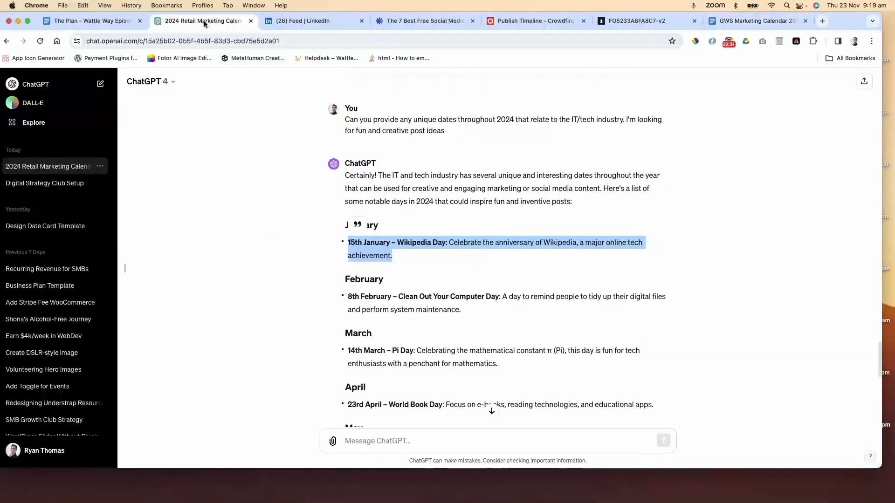
drag(467, 310, 345, 299)
key(super+c)
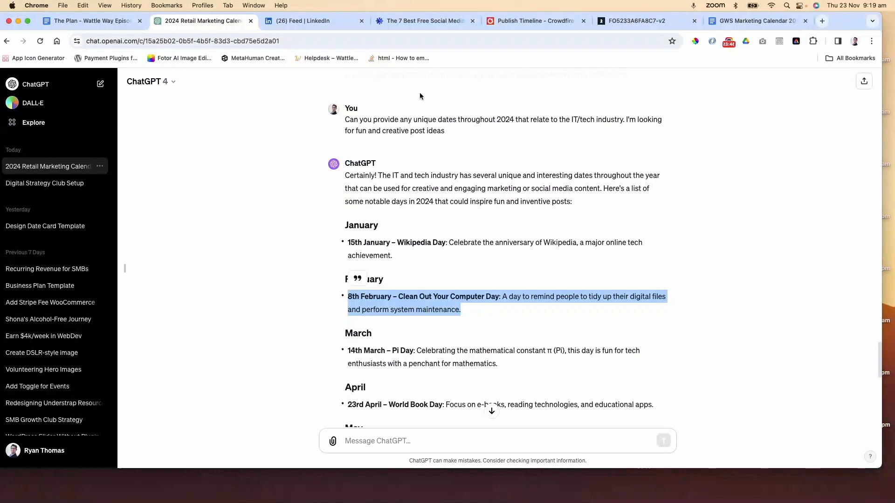
click(756, 21)
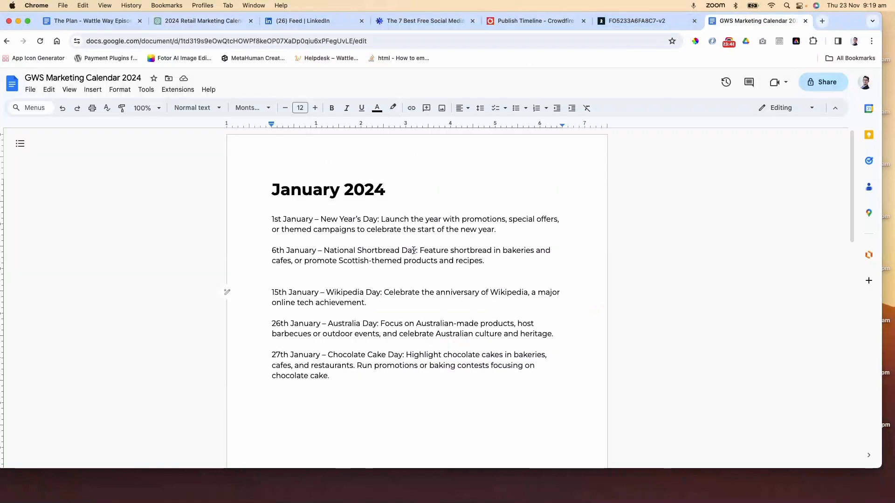
scroll(398, 256, down, 10)
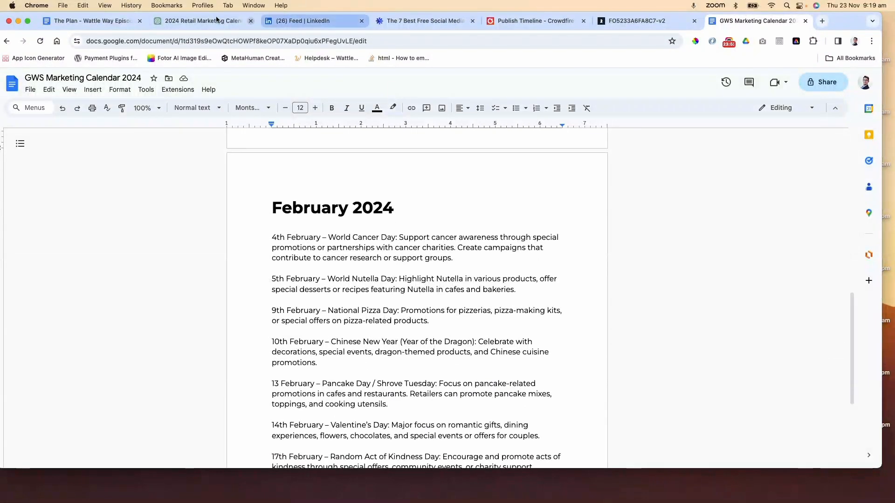
click(189, 22)
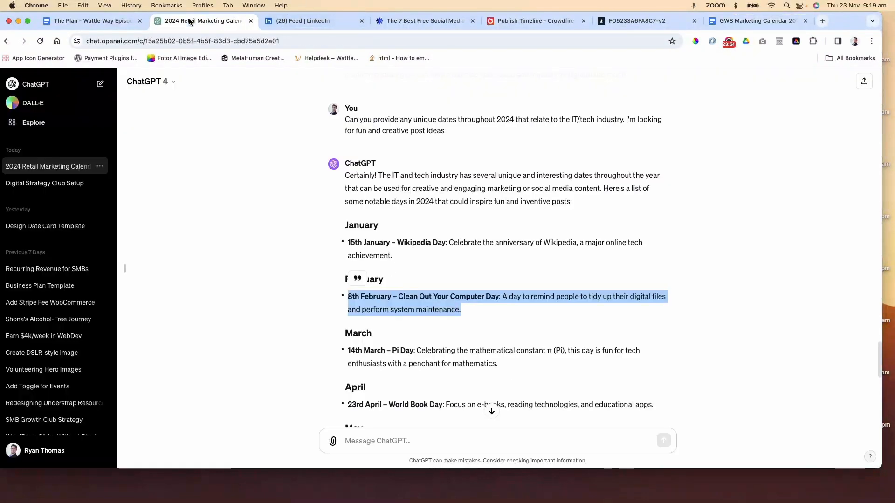
click(756, 20)
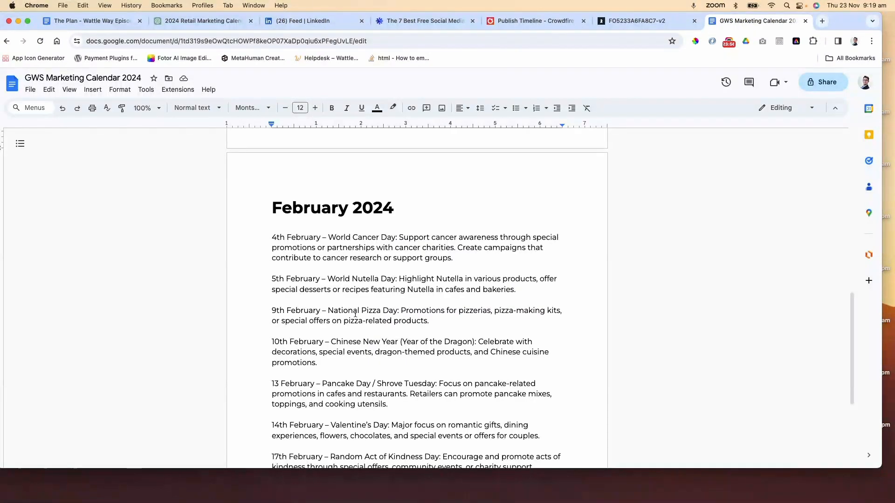
click(542, 289)
key(Return)
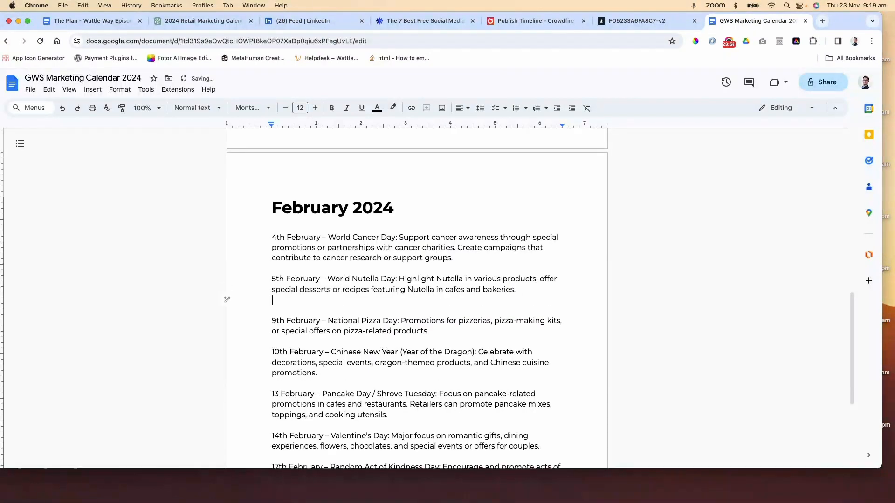
key(super+v)
key(super+z)
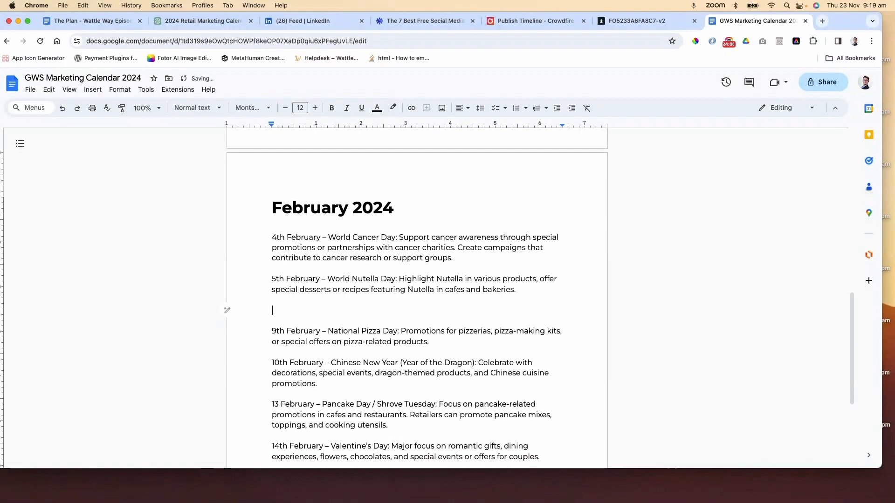
key(super+shift+v)
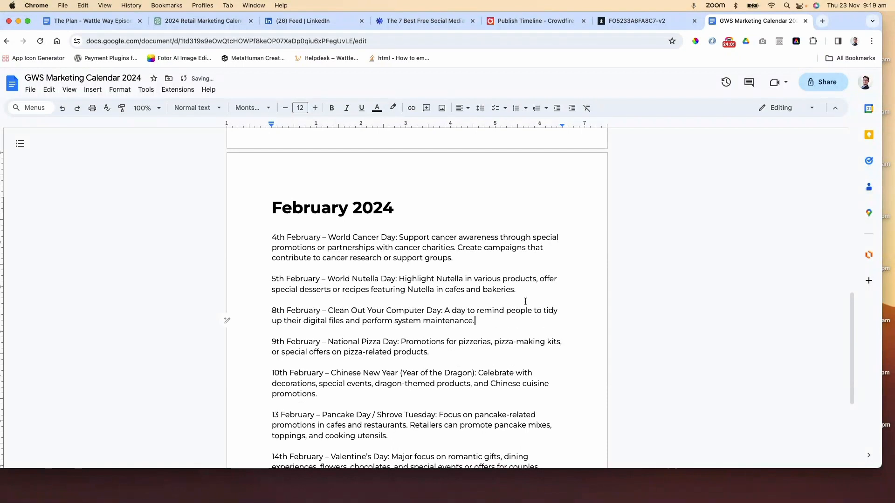
scroll(478, 328, down, 1)
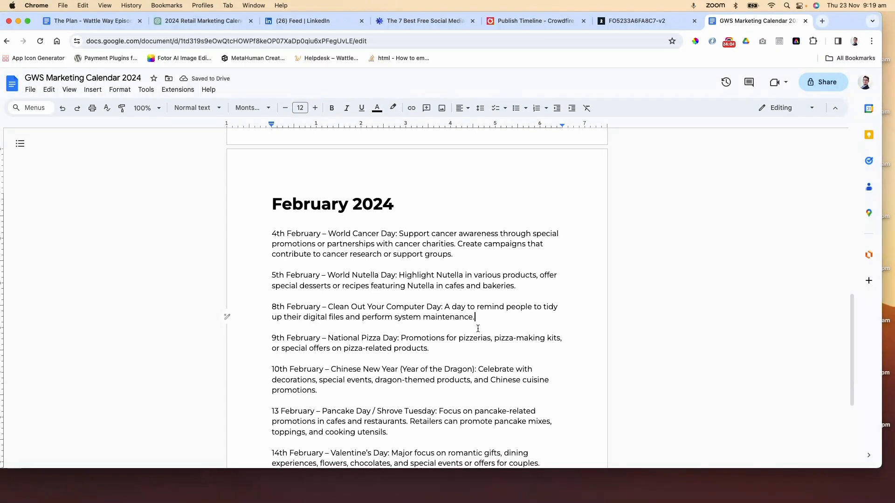
scroll(477, 328, down, 5)
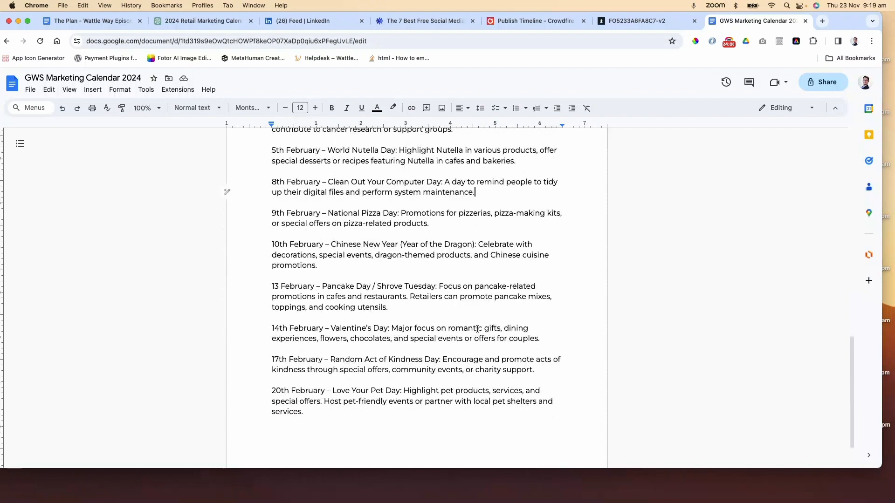
scroll(477, 329, up, 10)
scroll(477, 329, up, 12)
scroll(478, 329, down, 20)
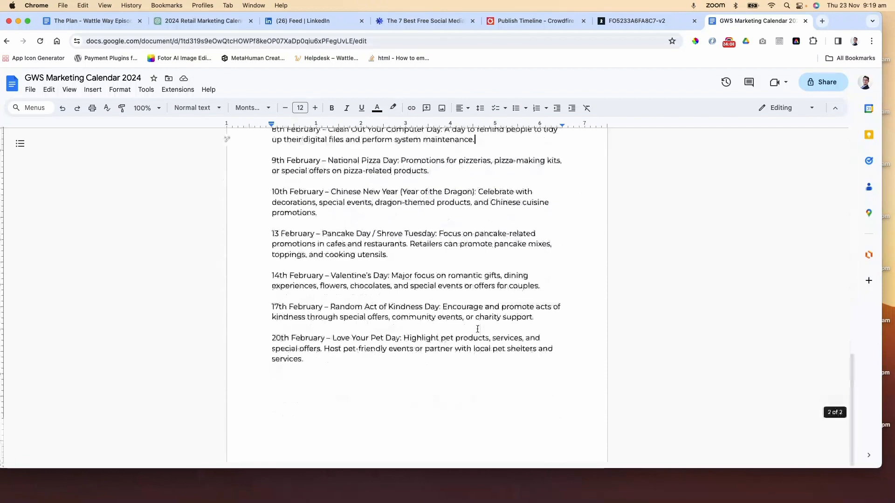
scroll(477, 328, up, 15)
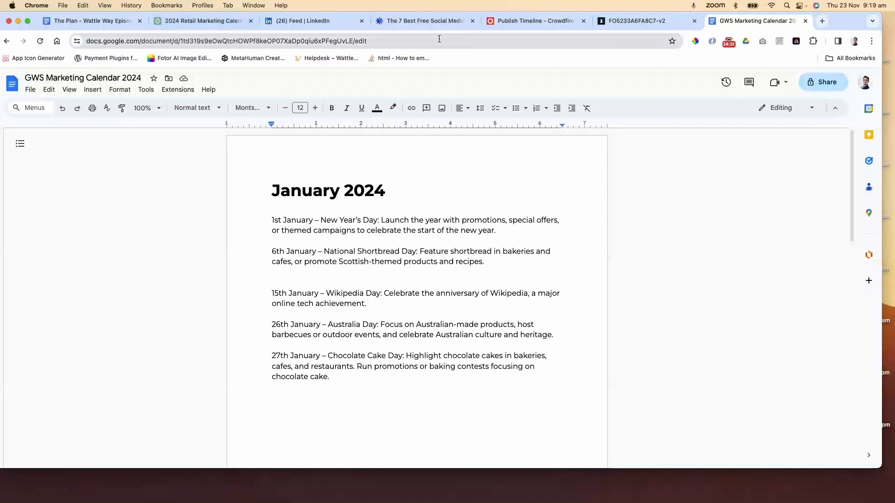
Ask ChatGPT: "I want to create a joke post for every week of 2024. Can you help me create 52 fun technology related jokes that I could use as social media posts"
click(181, 21)
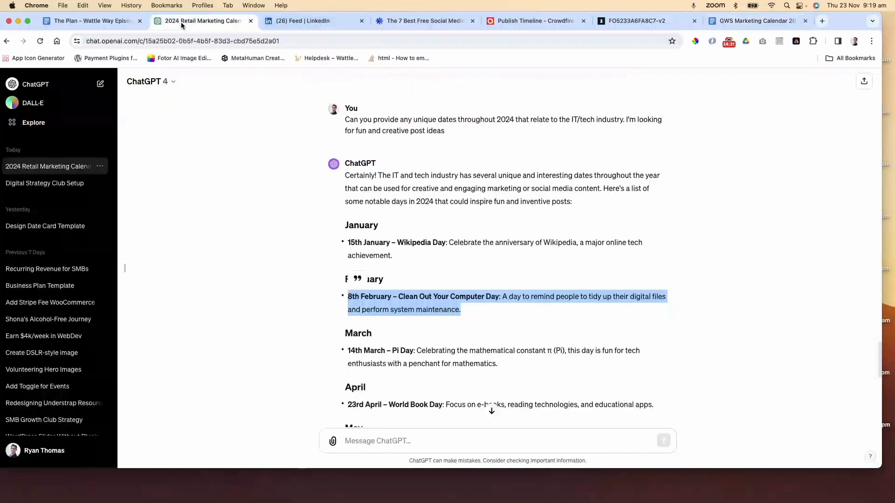
click(425, 437)
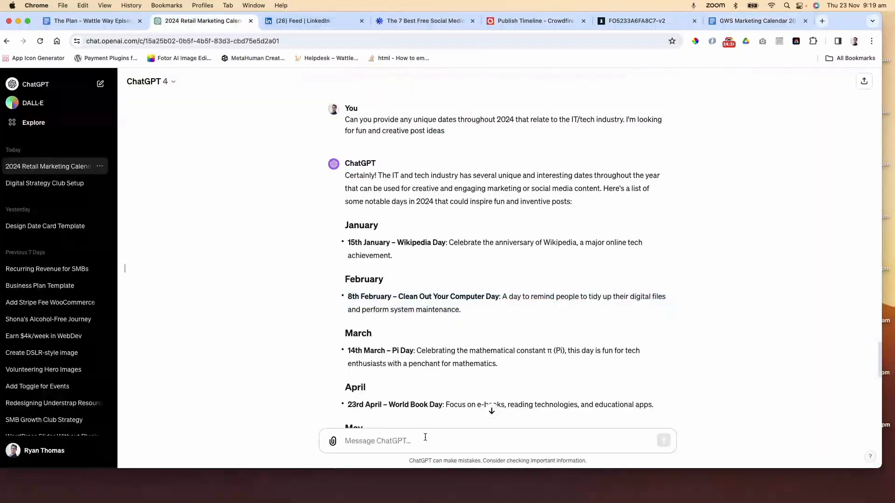
text(I wan)
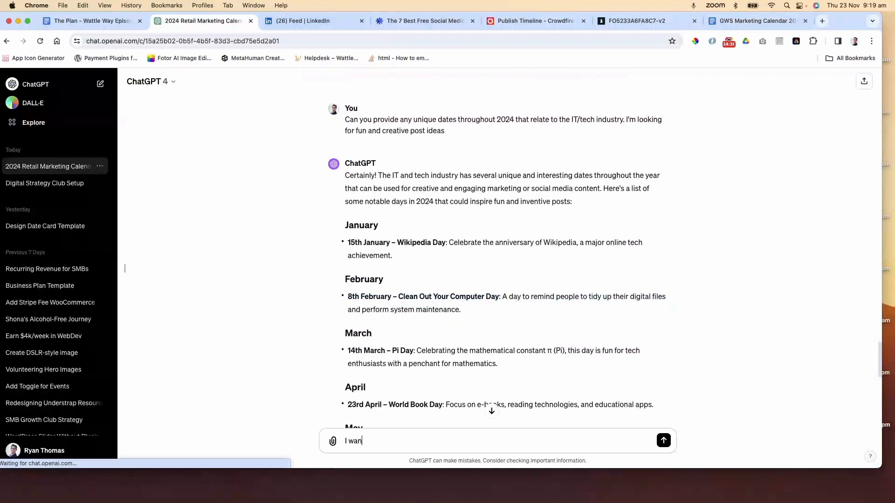
text(t to create)
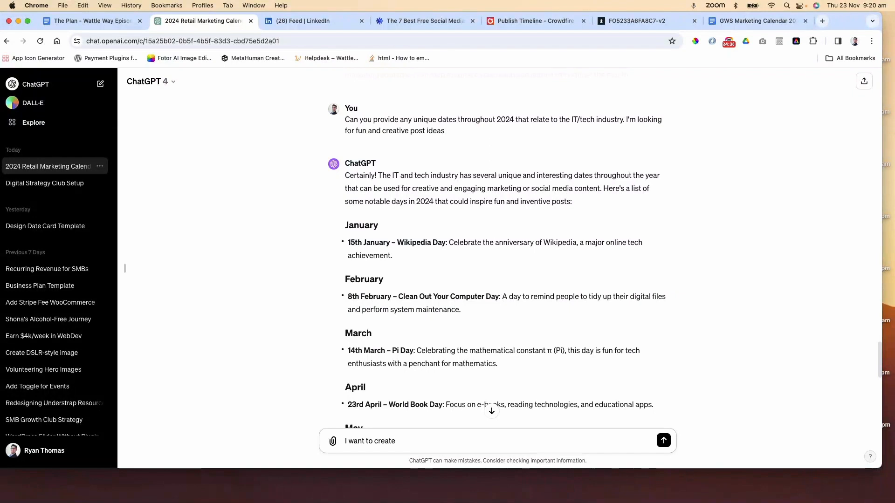
text( a)
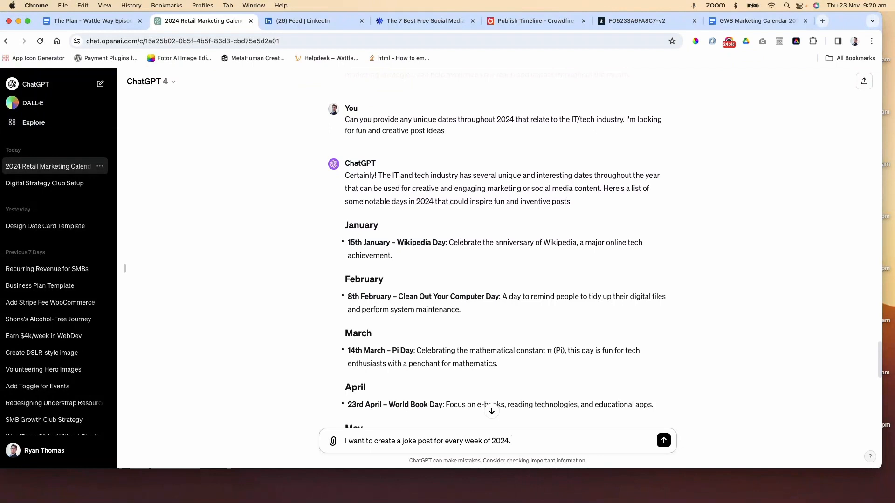
text(Can you help me create)
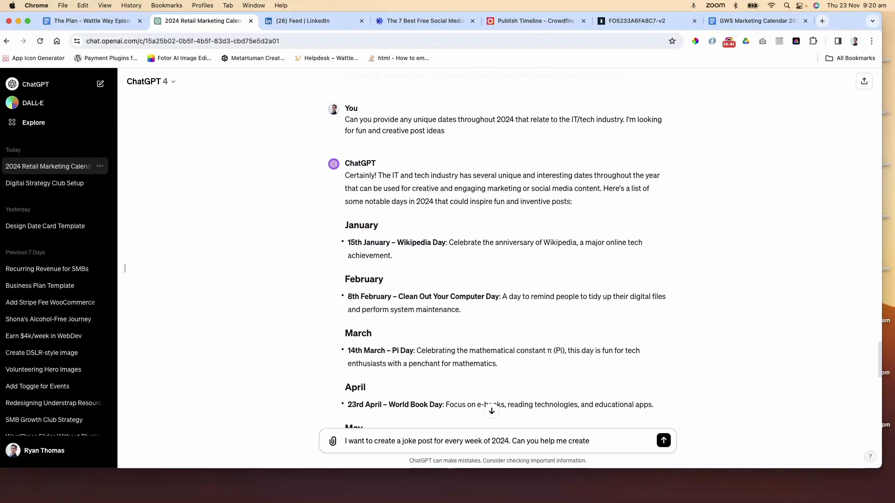
text( 52 fun tech)
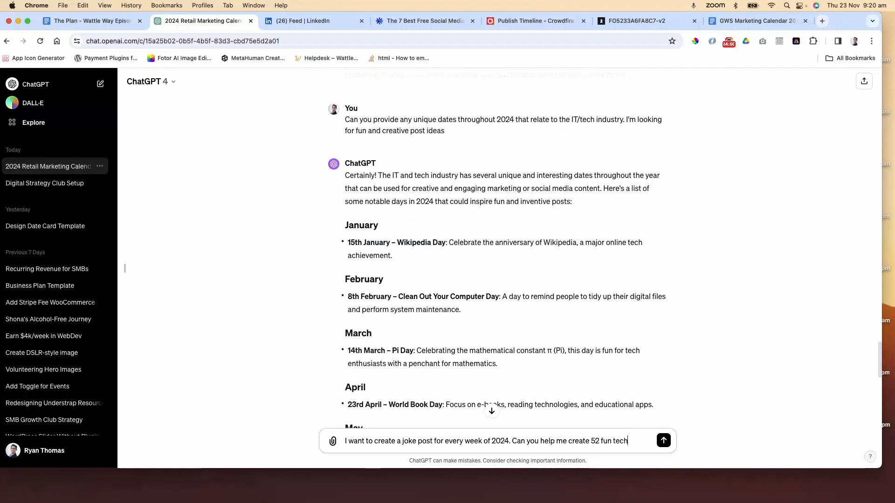
text(nolohggy related)
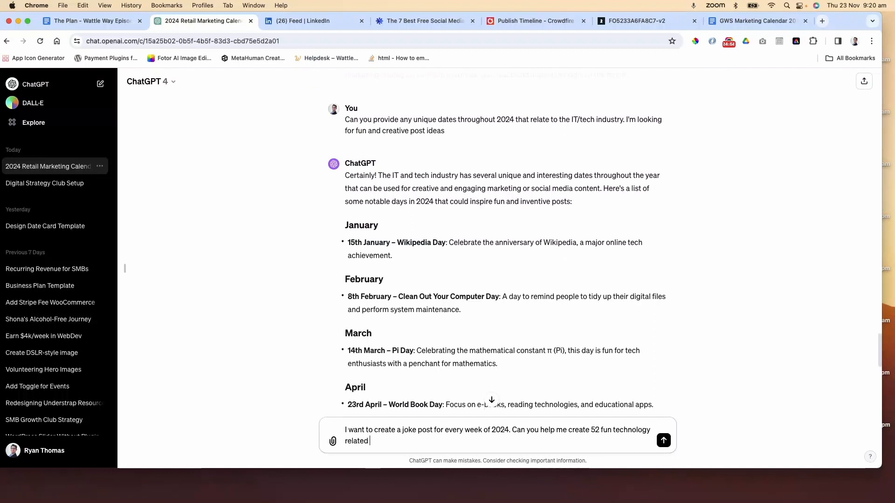
text( jokes that I could use as post)
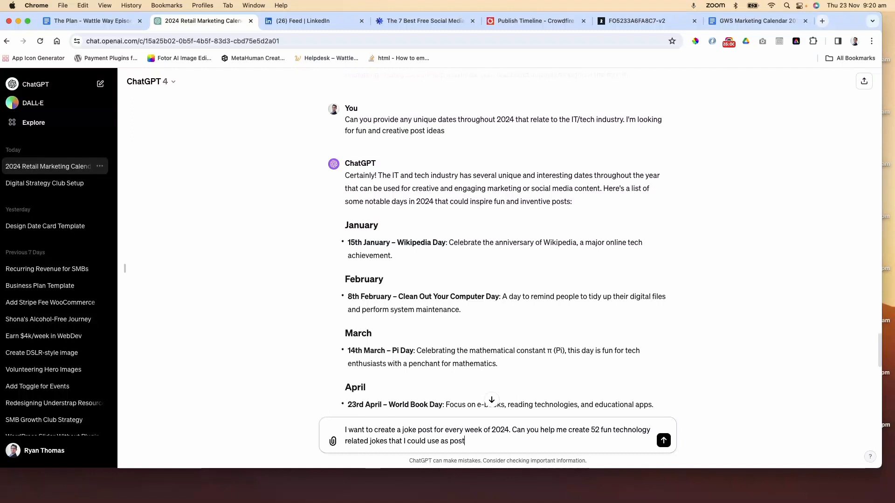
text(ial media)
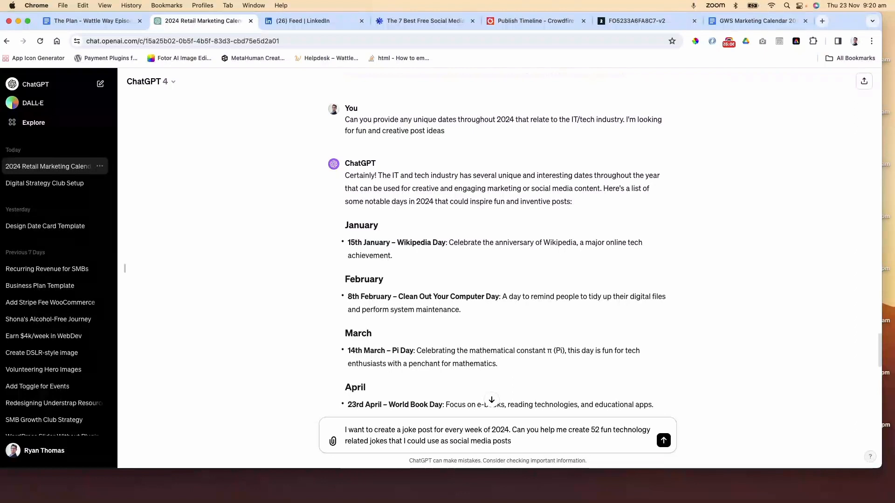
key(Return)
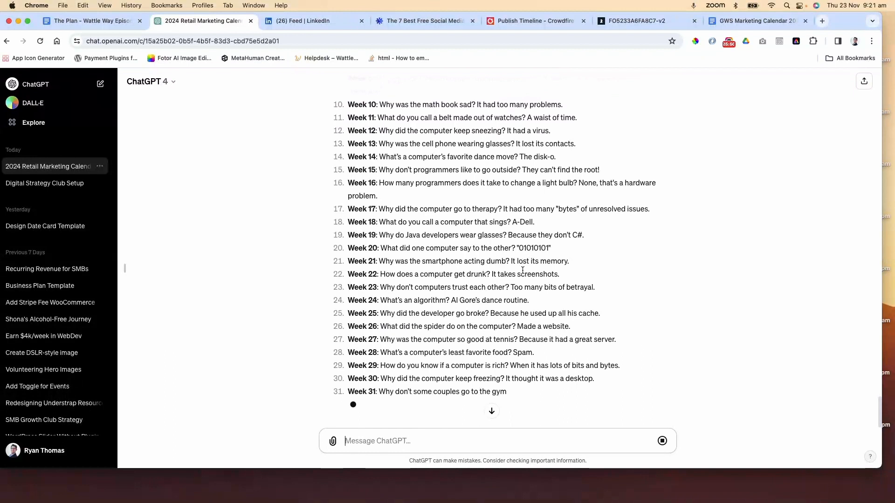
Read through ChatGPT's list of weekly technology jokes
scroll(524, 270, up, 5)
scroll(523, 271, up, 2)
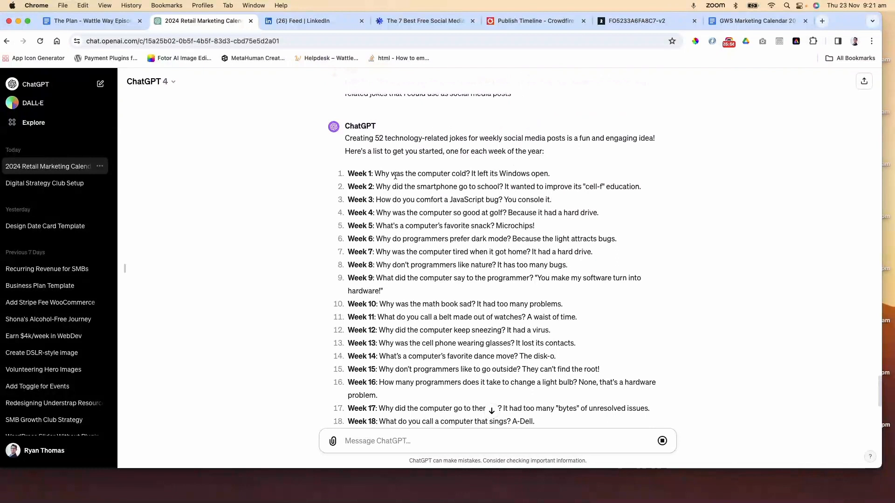
scroll(446, 275, down, 6)
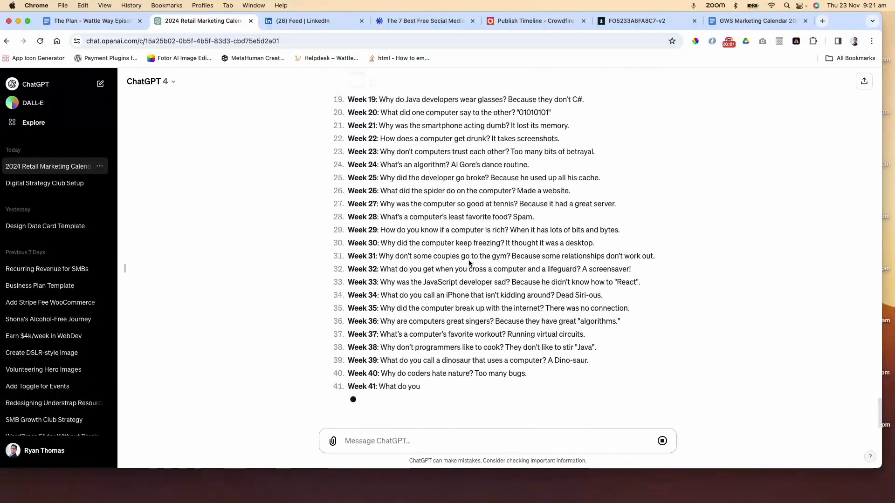
scroll(469, 263, up, 10)
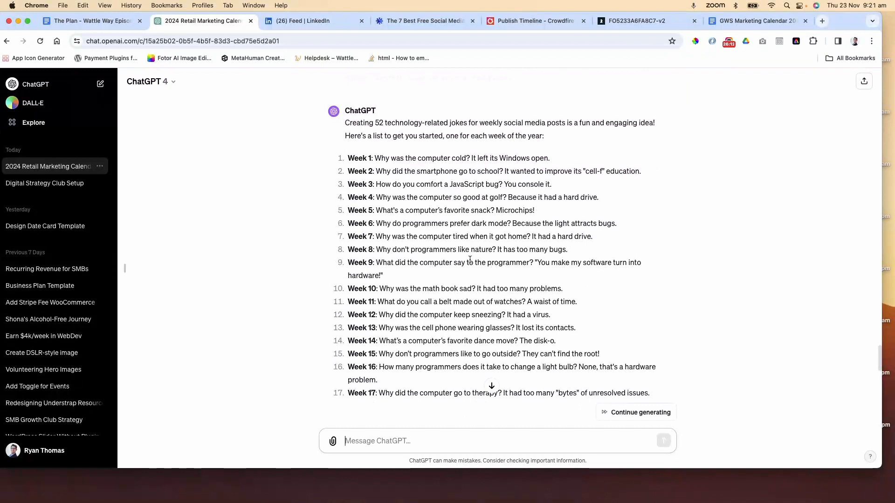
scroll(469, 259, down, 9)
scroll(470, 260, up, 15)
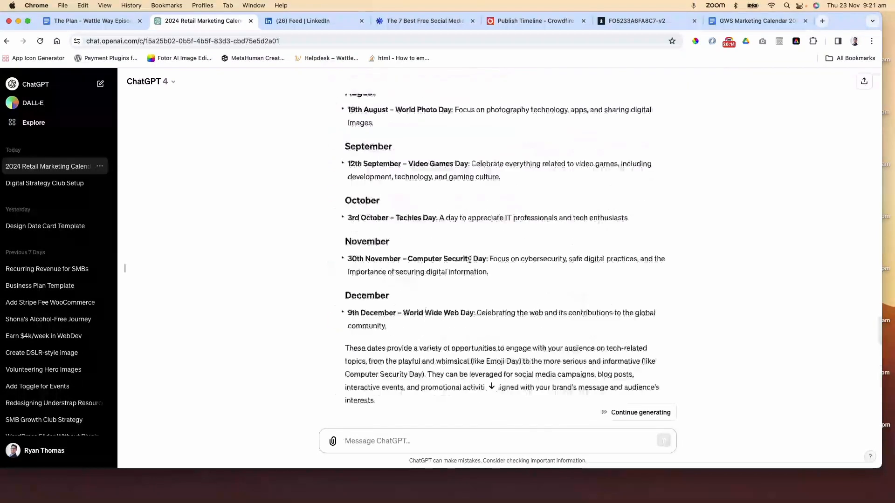
scroll(470, 259, down, 8)
scroll(470, 259, up, 4)
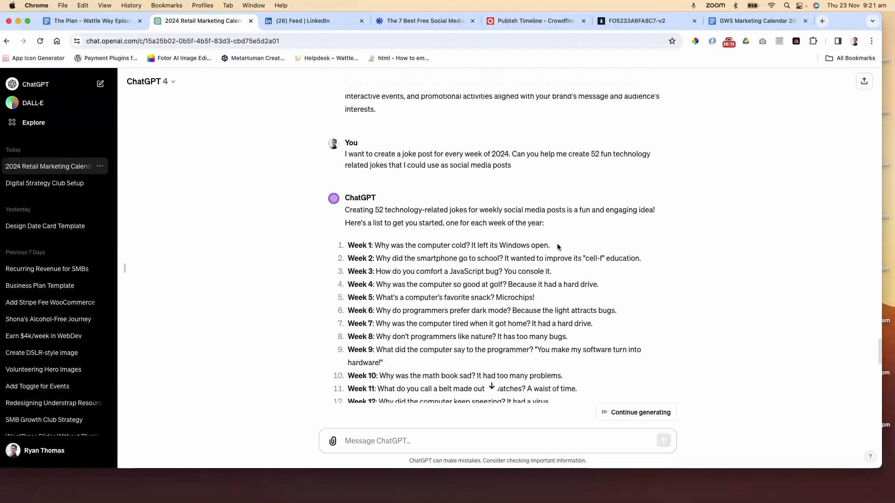
Copy the Week 1 to Week 4 jokes and paste them at the end of the January section in the calendar document
drag(599, 285, 344, 247)
key(super+c)
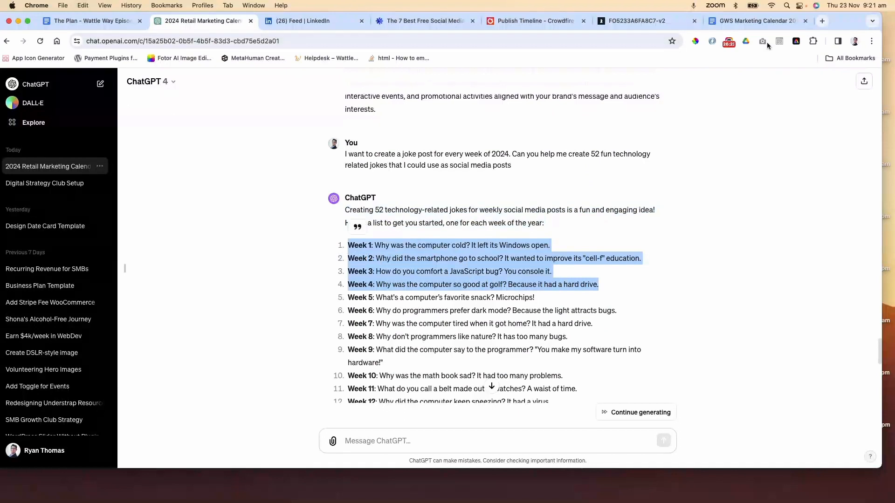
click(754, 21)
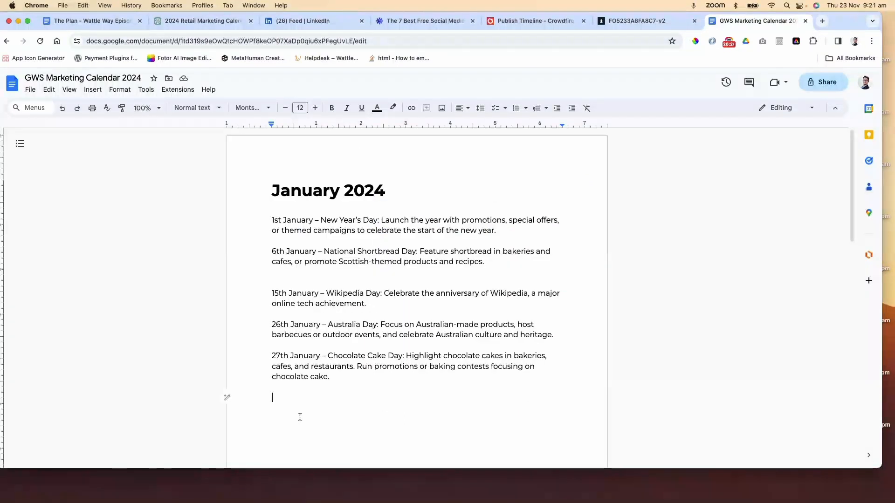
key(super+v)
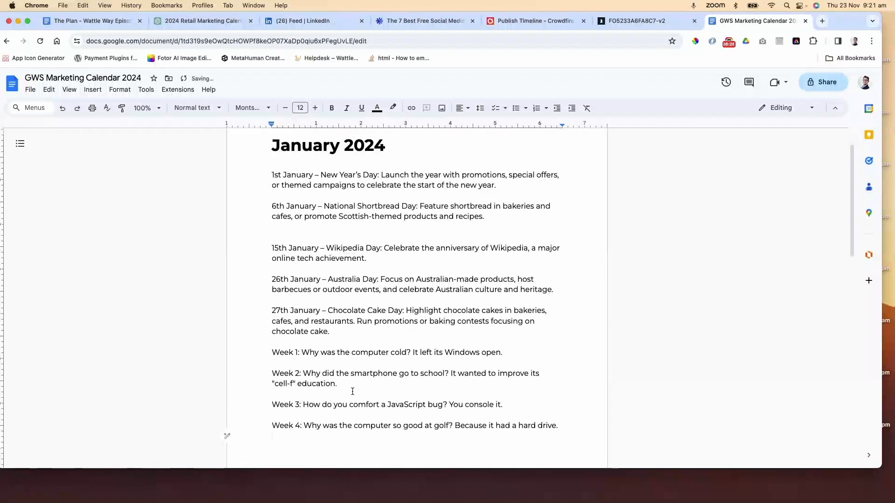
Move the Week 1 joke below the 1st January New Year's Day entry, separated by blank lines
drag(505, 352, 273, 353)
key(BackSpace)
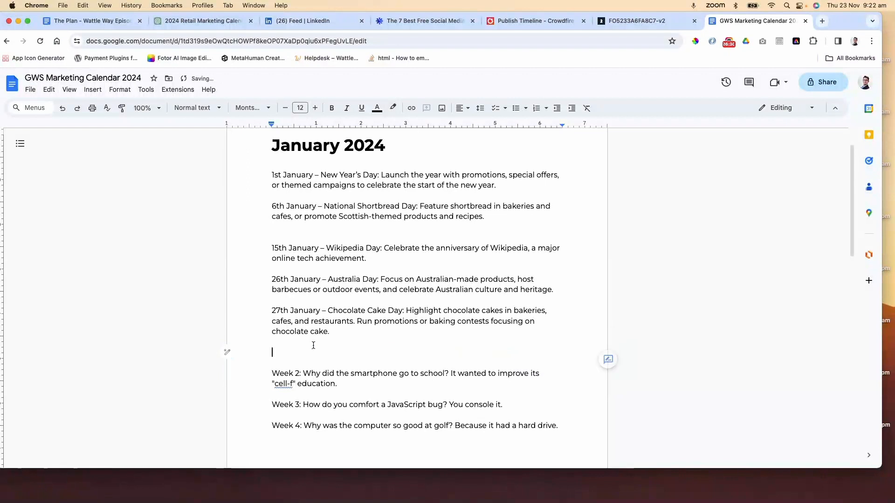
scroll(302, 326, up, 2)
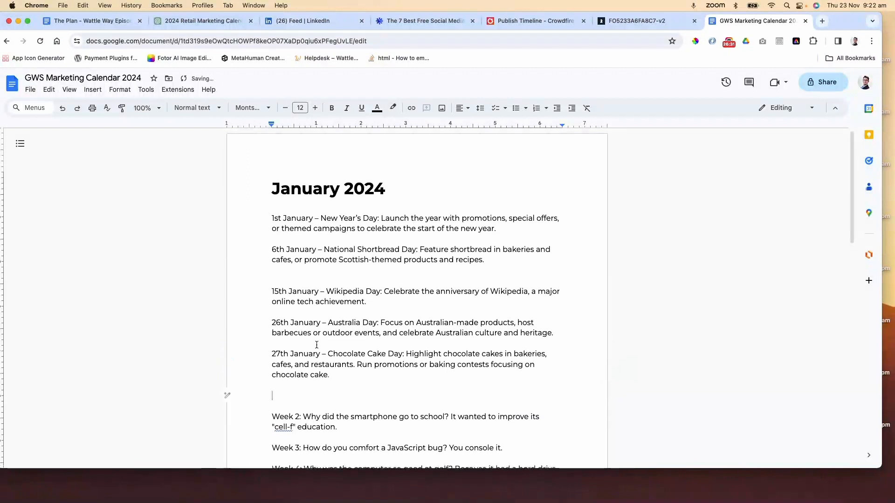
click(293, 240)
text(Week 1: Why was the computer cold? It left its Windows open.)
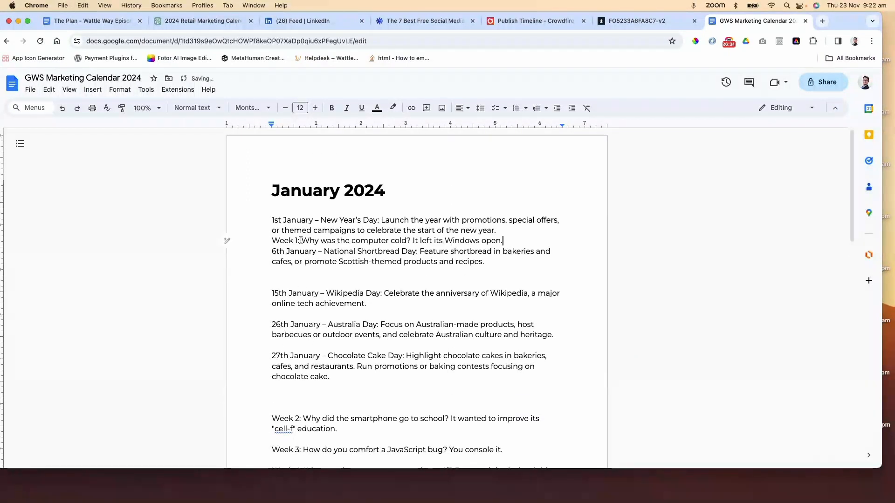
click(497, 231)
key(Return)
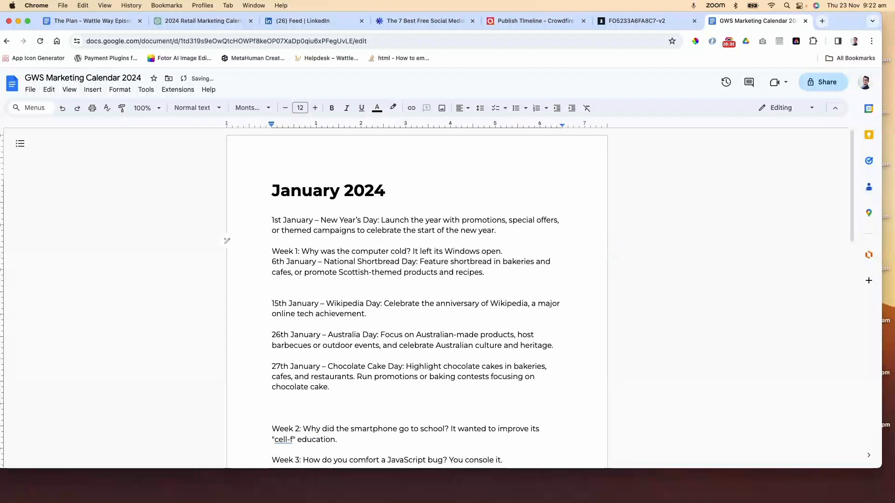
click(511, 252)
key(Return)
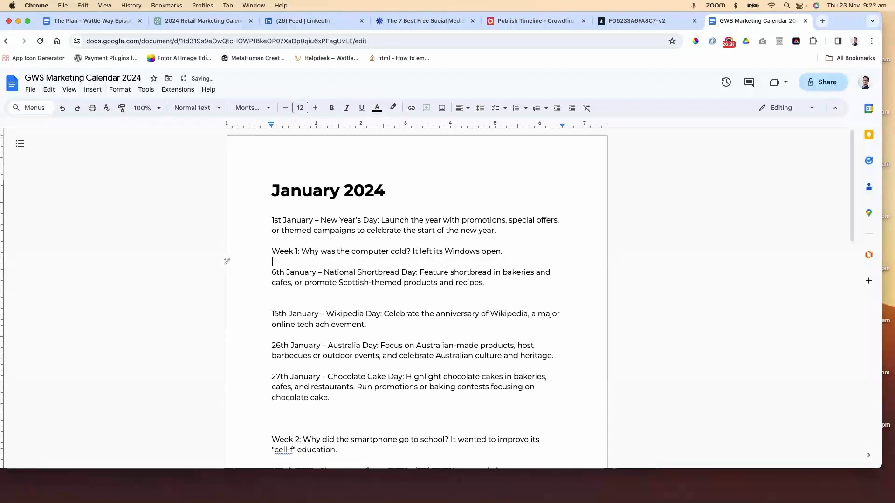
Move the Week 2 joke to below the 6th January National Shortbread Day entry
scroll(498, 280, down, 4)
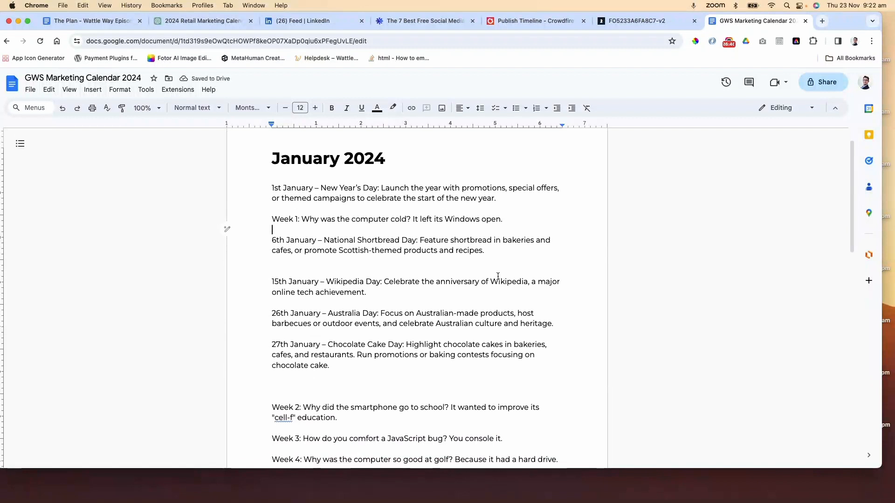
drag(337, 358, 271, 349)
key(super+c)
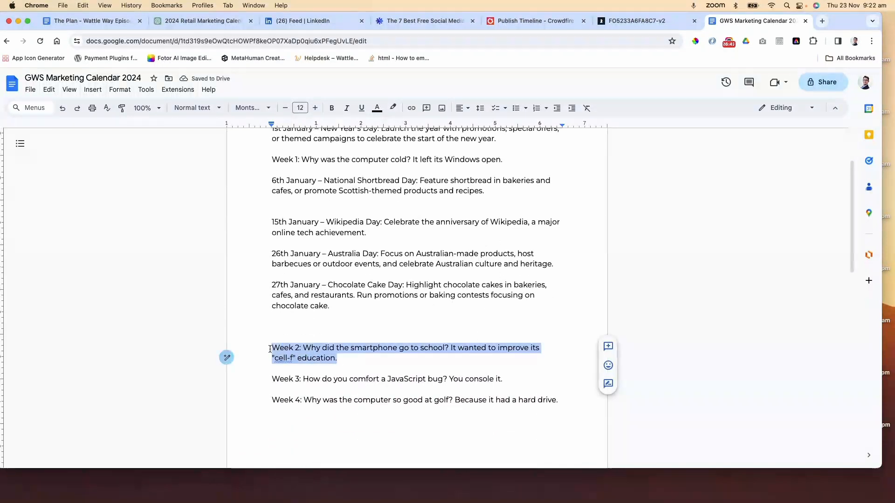
key(BackSpace)
scroll(329, 321, up, 3)
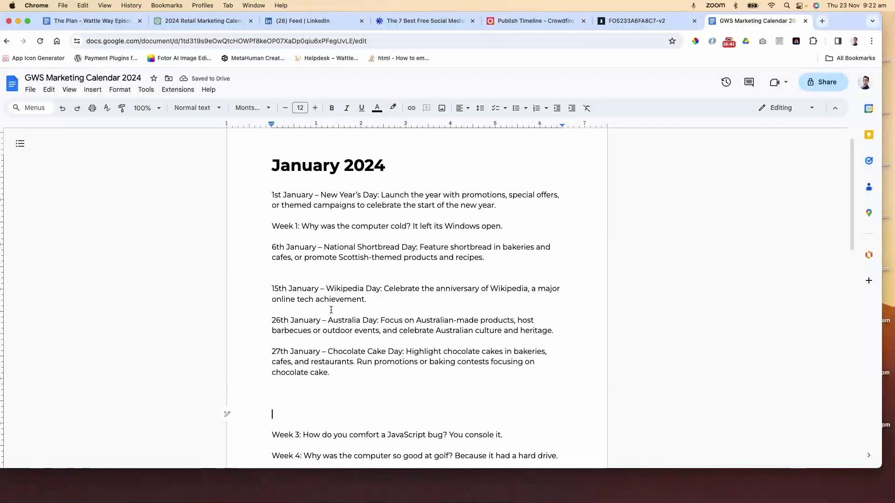
click(281, 274)
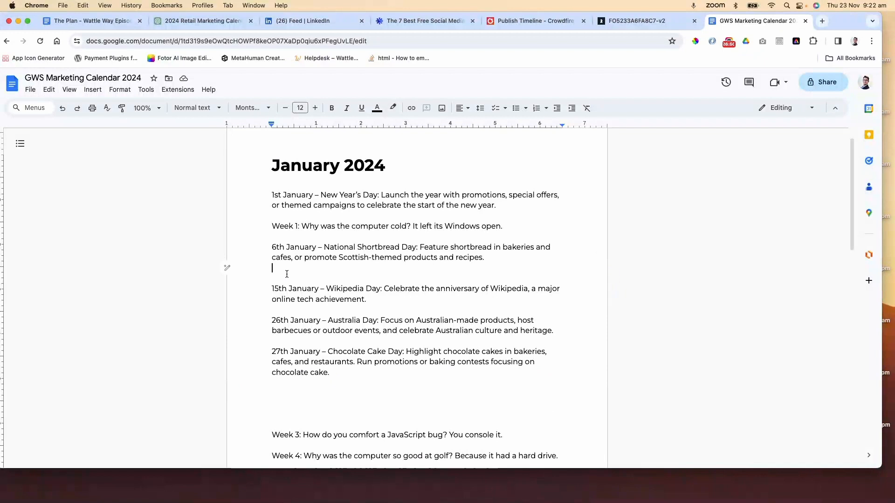
key(Return)
key(super+v)
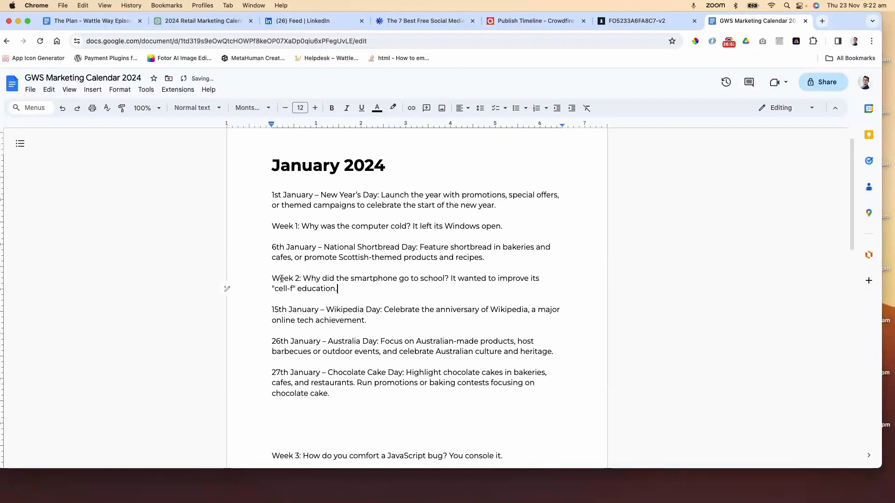
Move the Week 3 joke to a new line below the 15th January Wikipedia Day entry
scroll(485, 382, down, 3)
drag(514, 382, 271, 383)
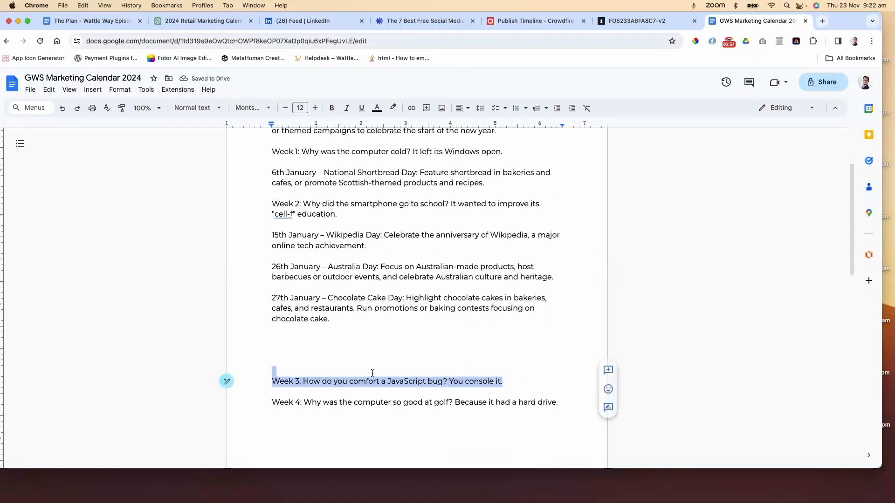
key(super+x)
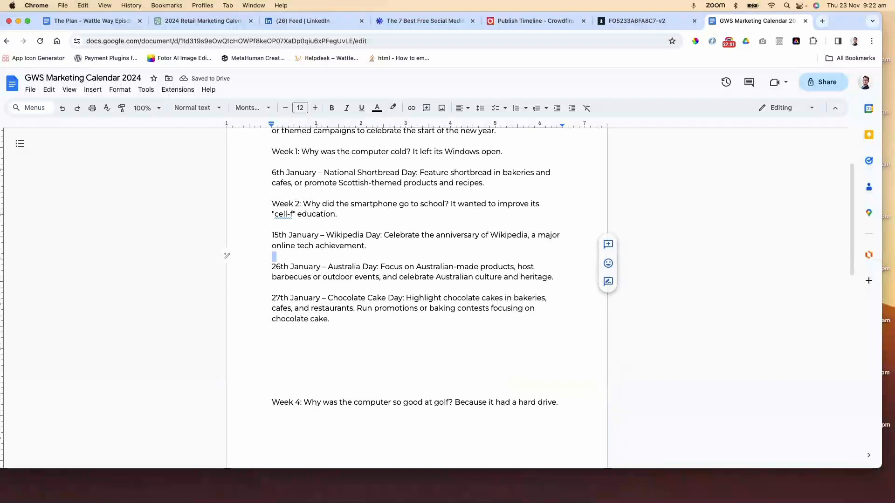
key(Return)
key(Up)
key(Return)
key(super+v)
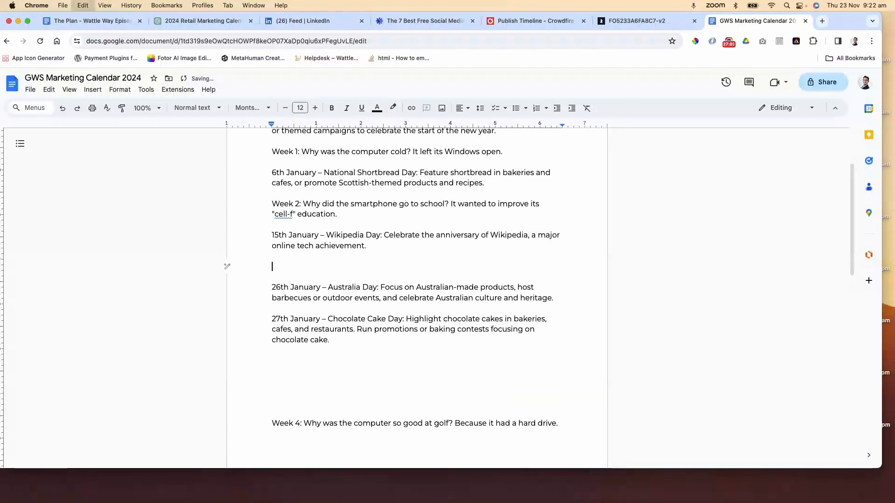
Remove the blank lines between the 27th January Chocolate Cake Day entry and the Week 4 joke
double_click(335, 385)
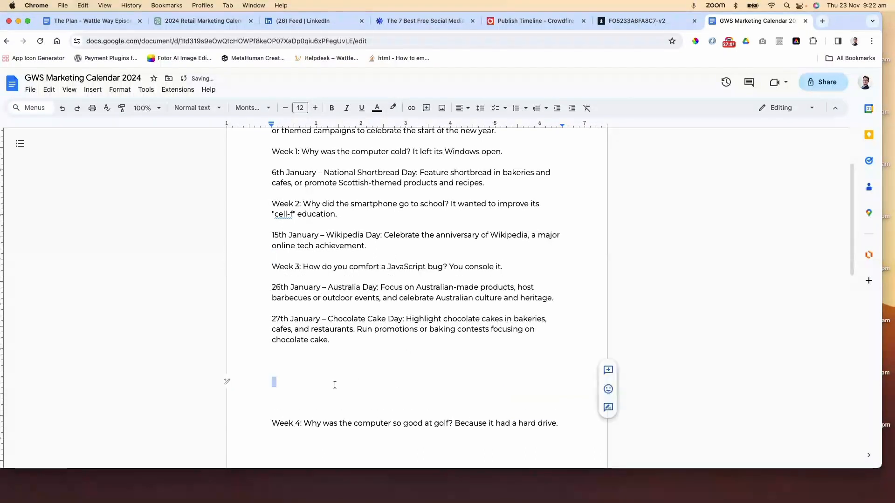
key(Delete)
key(Delete)
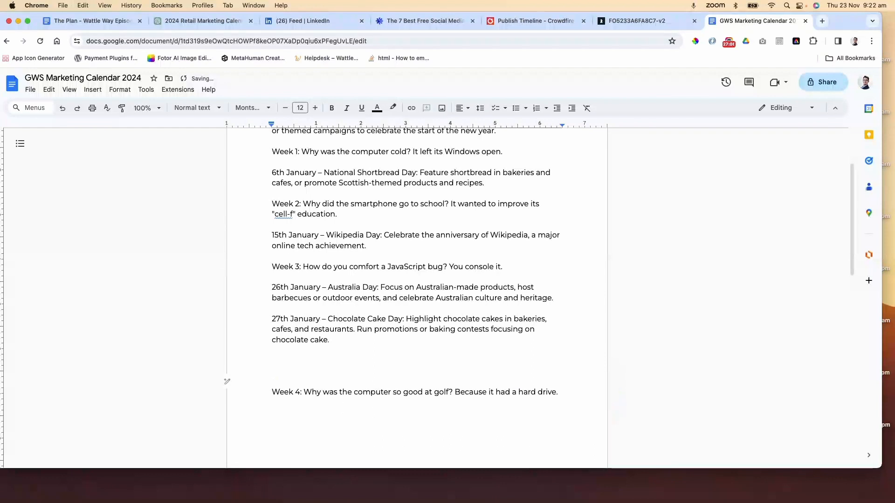
key(BackSpace)
key(BackSpace)
key(BackSpace)
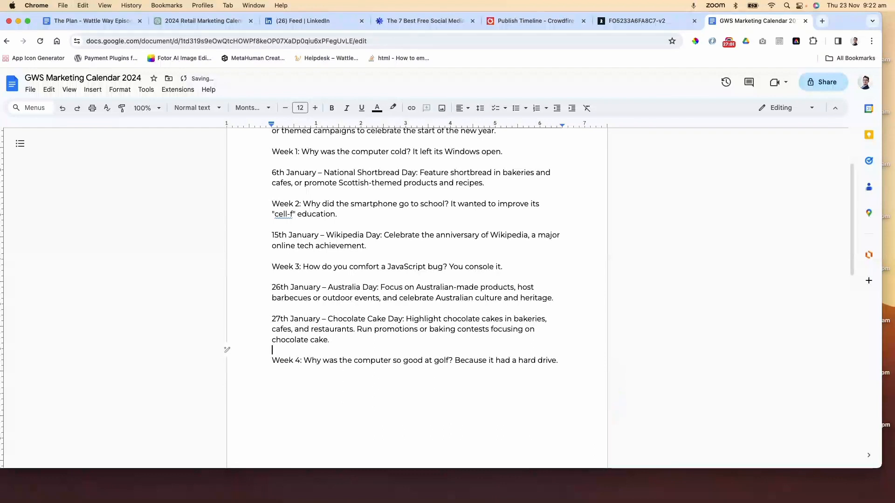
Copy the Week 5 to Week 8 jokes from ChatGPT and paste them at the end of the February section
scroll(326, 280, up, 2)
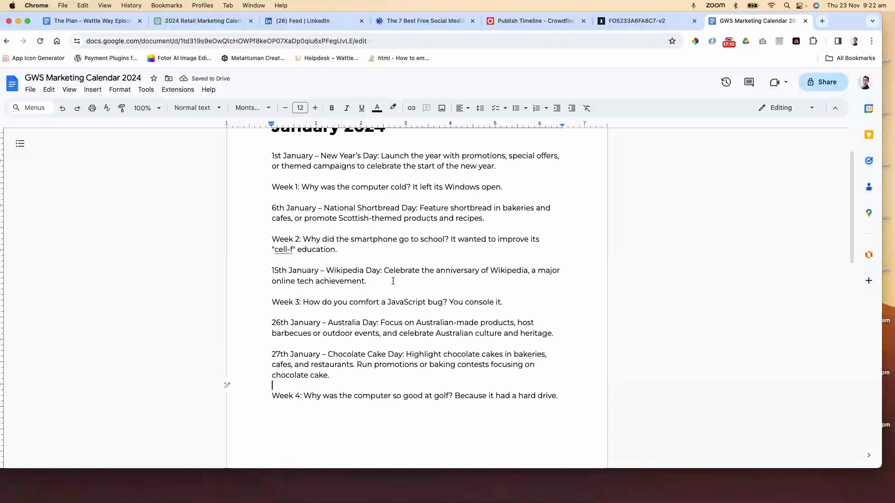
scroll(392, 280, up, 1)
scroll(392, 280, down, 15)
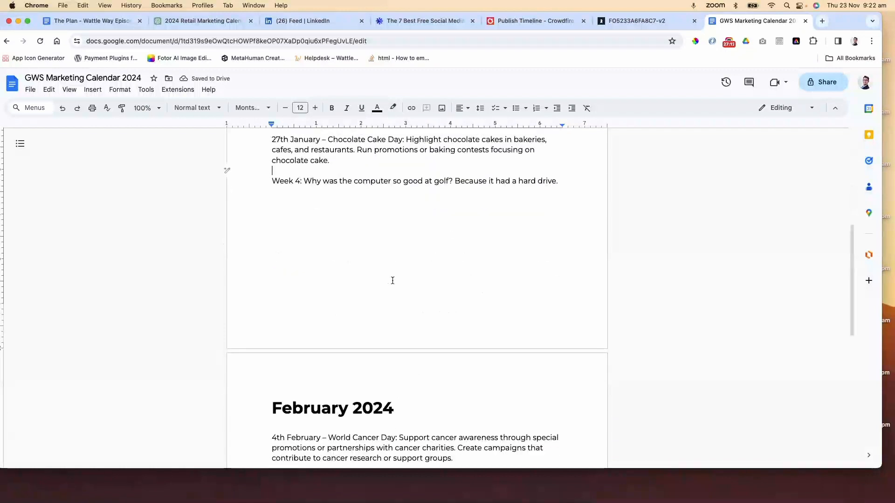
scroll(392, 280, down, 1)
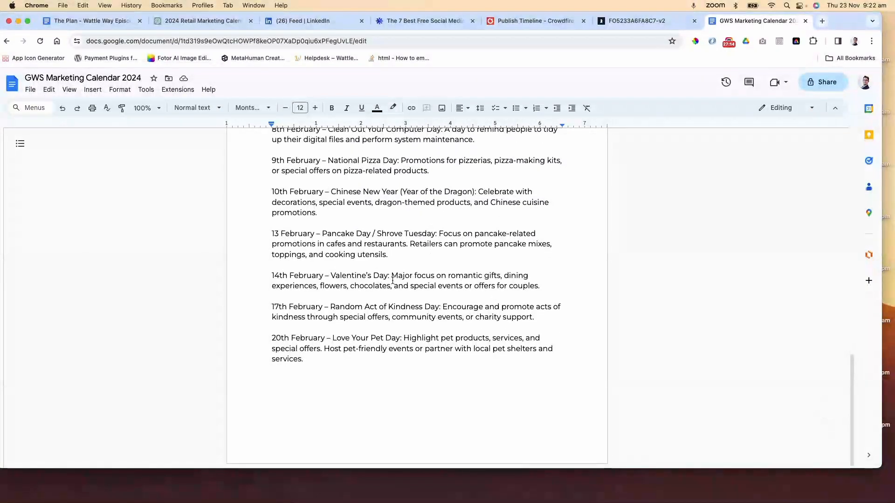
click(203, 20)
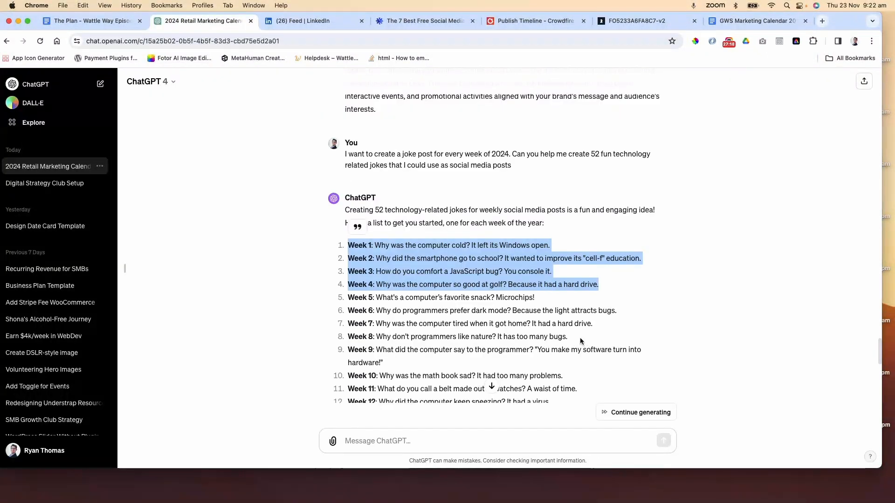
drag(569, 336, 351, 304)
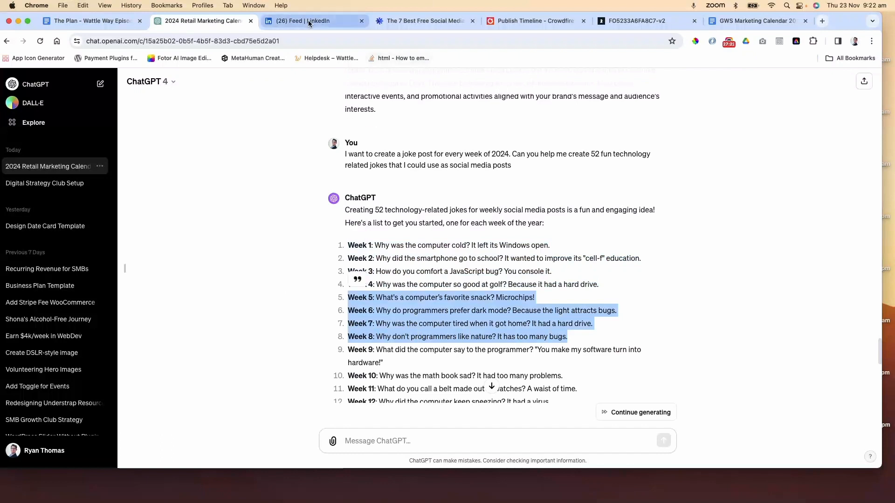
click(752, 21)
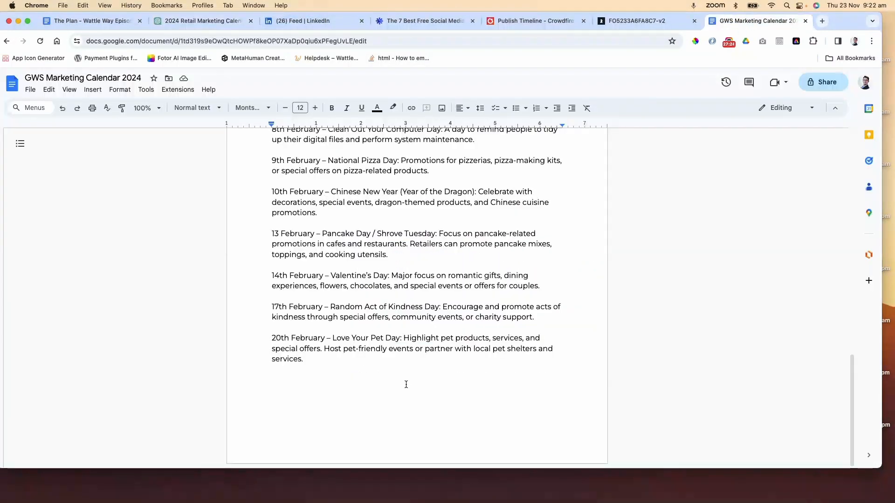
scroll(405, 384, up, 4)
scroll(405, 385, down, 4)
double_click(326, 383)
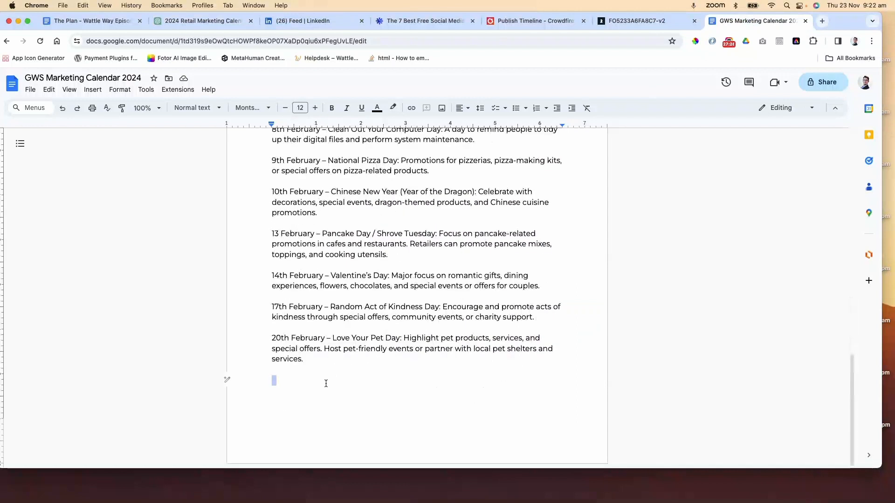
click(327, 383)
key(super+v)
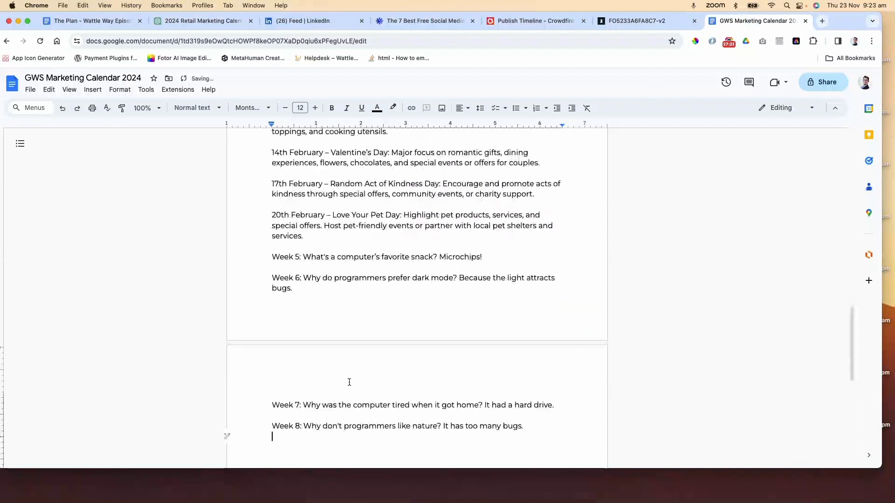
Move the Week 5 joke to below the 4th February World Cancer Day entry
scroll(425, 317, up, 1)
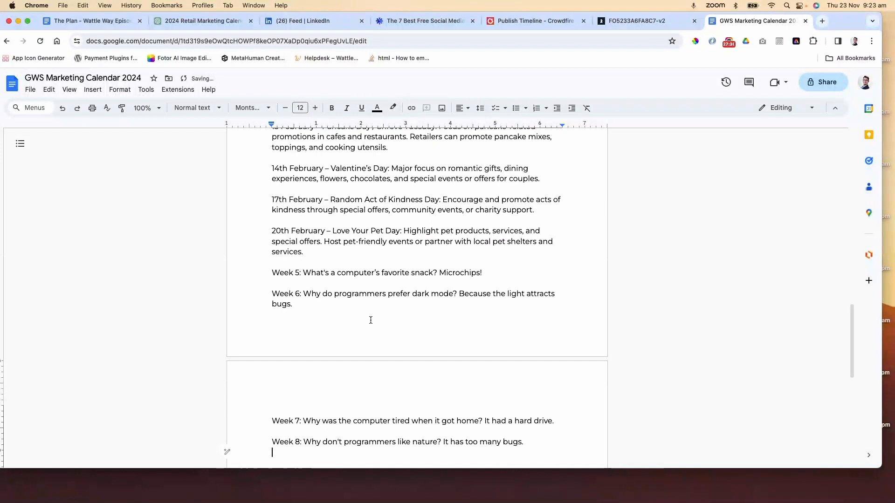
scroll(370, 320, up, 1)
drag(484, 292, 271, 295)
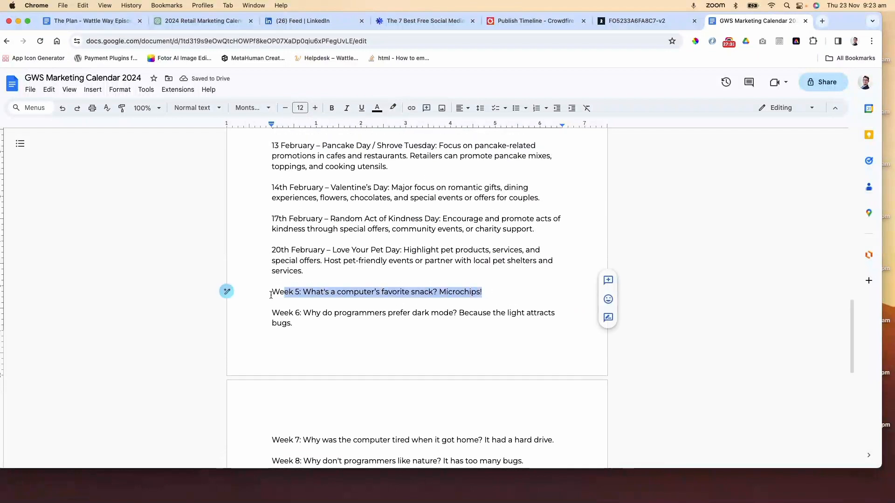
key(super+x)
scroll(376, 322, up, 5)
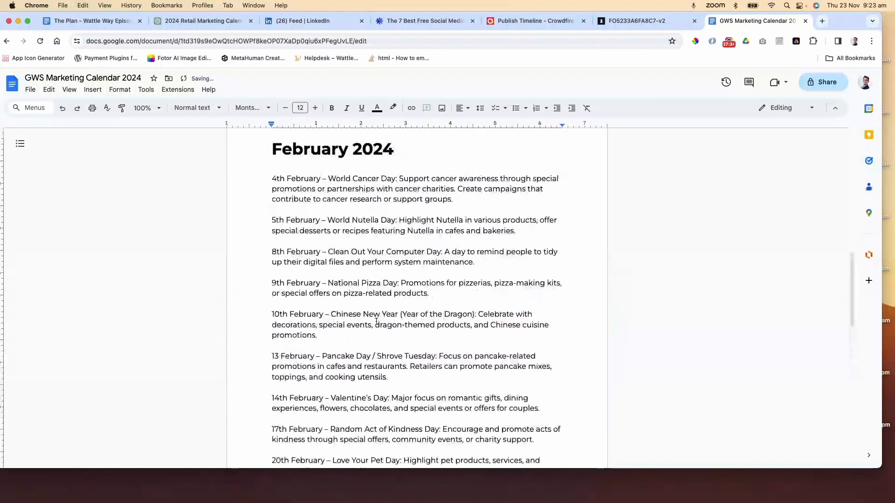
drag(488, 202, 454, 199)
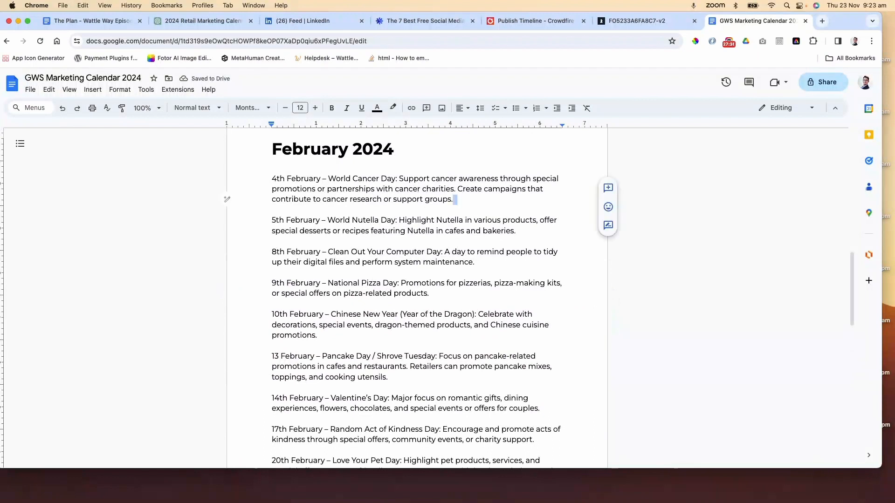
key(super+v)
Move the Week 6 joke below the 9th February National Pizza Day entry and separate both February jokes with blank lines
scroll(490, 215, down, 2)
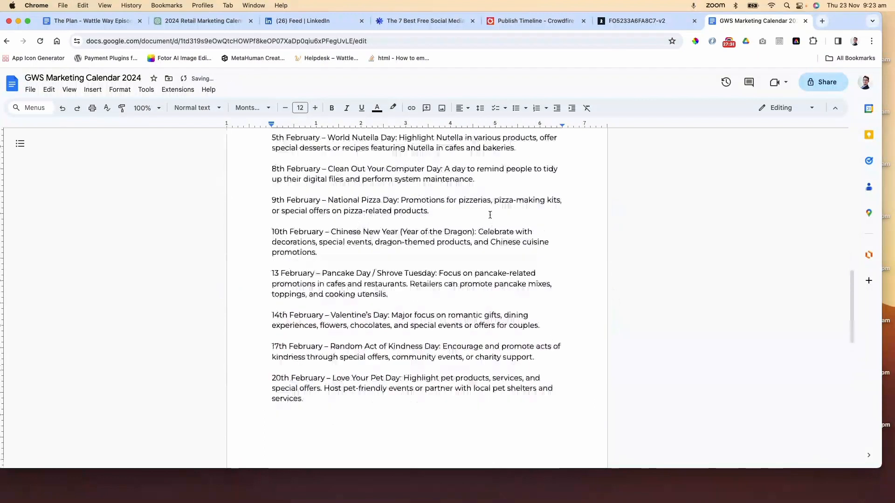
scroll(490, 215, down, 2)
scroll(359, 407, down, 2)
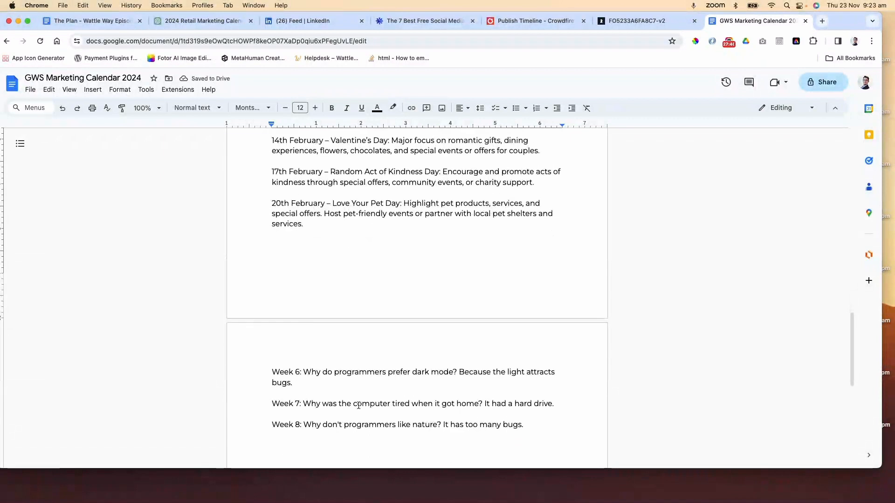
scroll(357, 404, down, 4)
scroll(361, 404, up, 2)
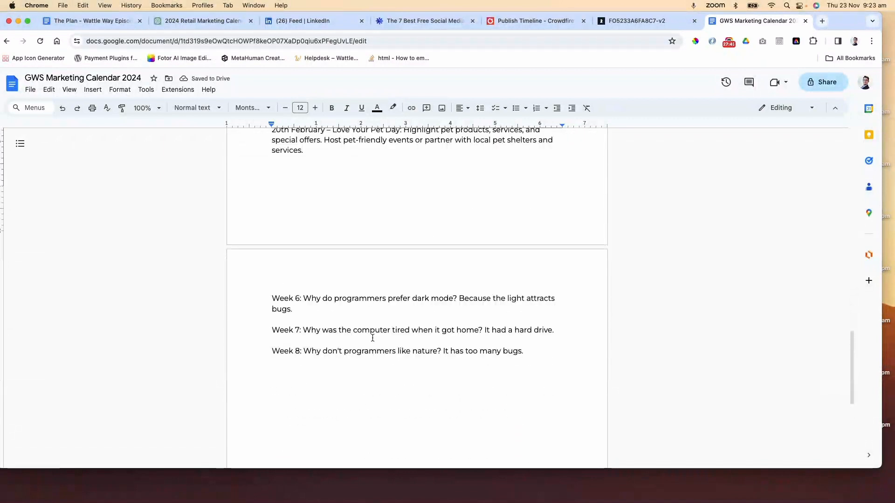
drag(294, 316, 271, 306)
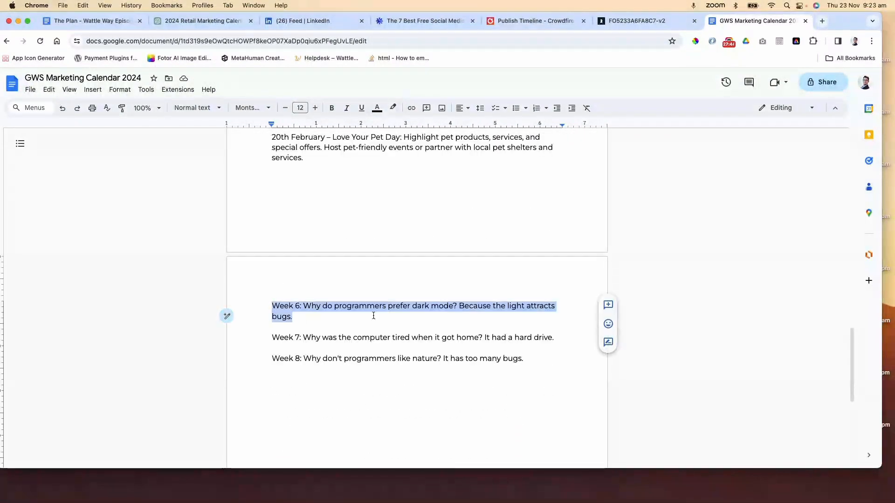
key(super+x)
scroll(380, 298, up, 6)
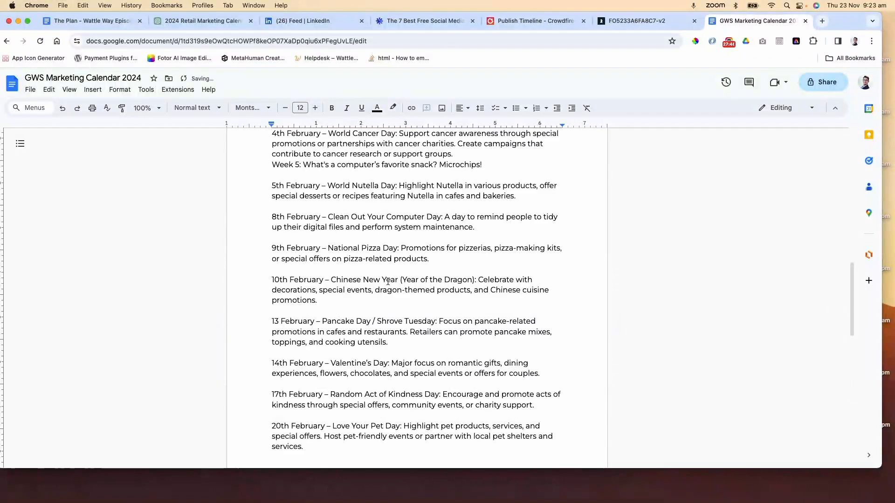
click(457, 260)
key(Return)
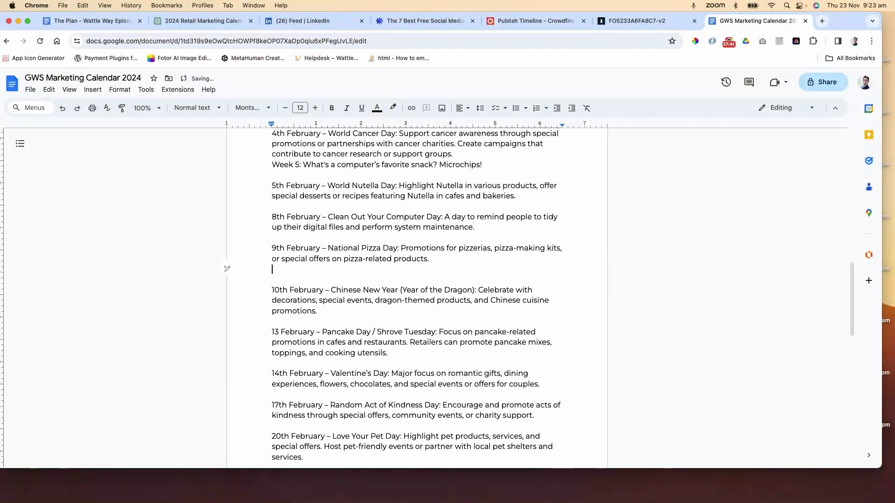
key(super+v)
click(473, 262)
key(Return)
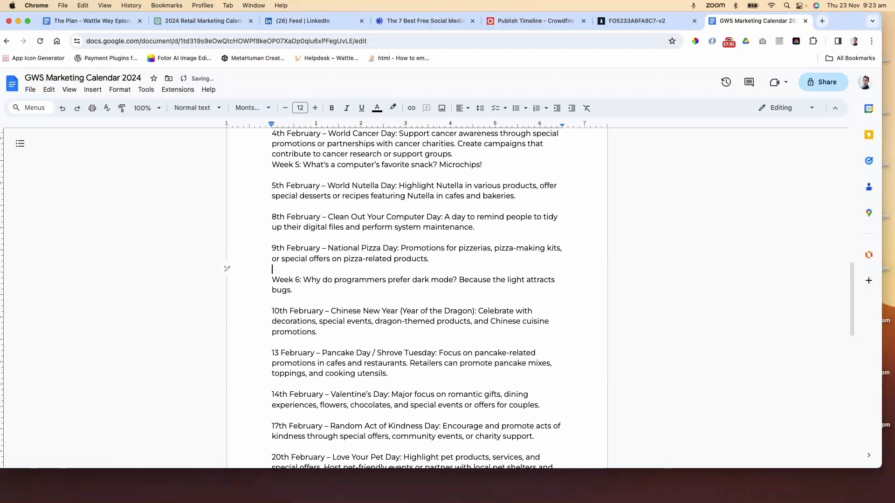
click(494, 156)
key(Return)
Move the Week 7 joke to a new line below the 17th February Random Act of Kindness Day entry
scroll(508, 262, down, 1)
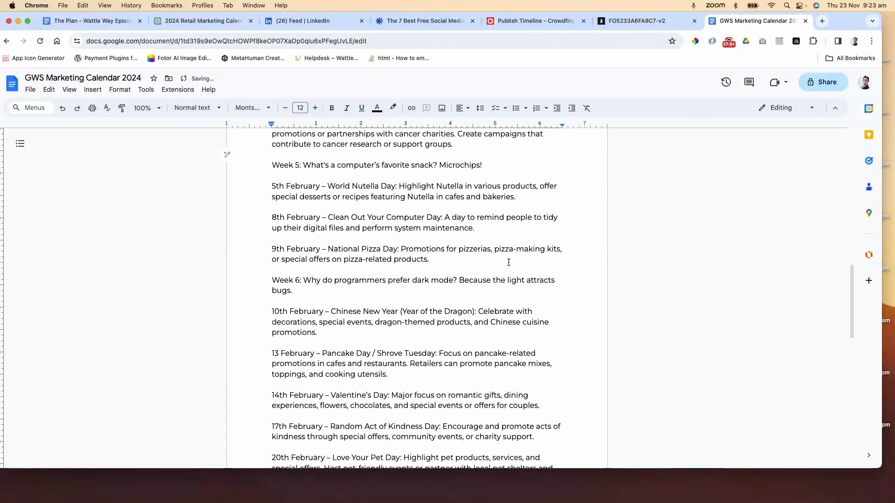
scroll(508, 262, down, 8)
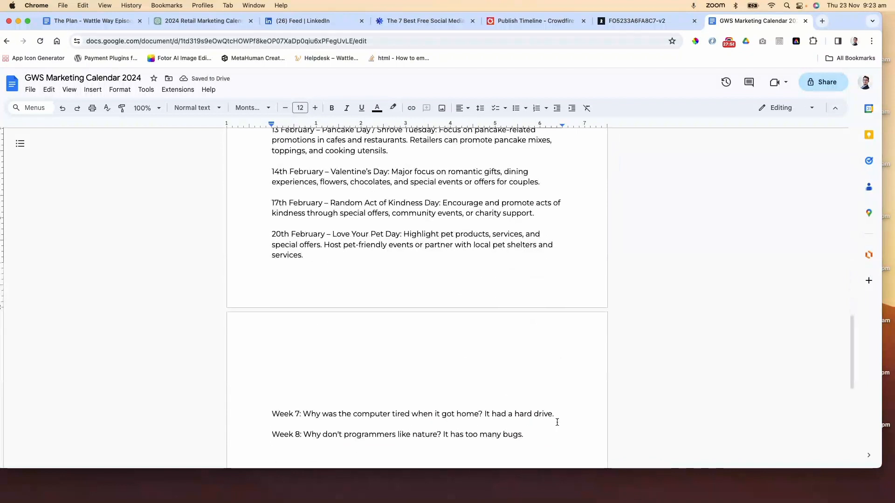
drag(557, 422, 225, 410)
key(BackSpace)
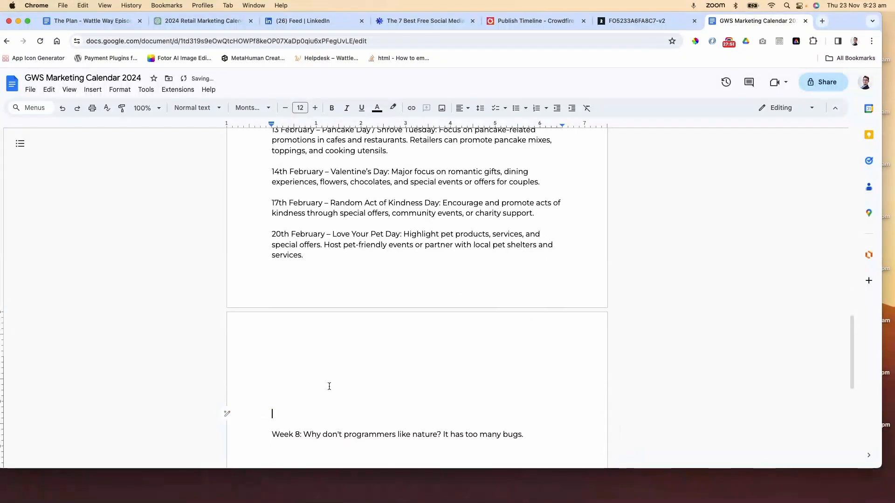
scroll(401, 374, up, 5)
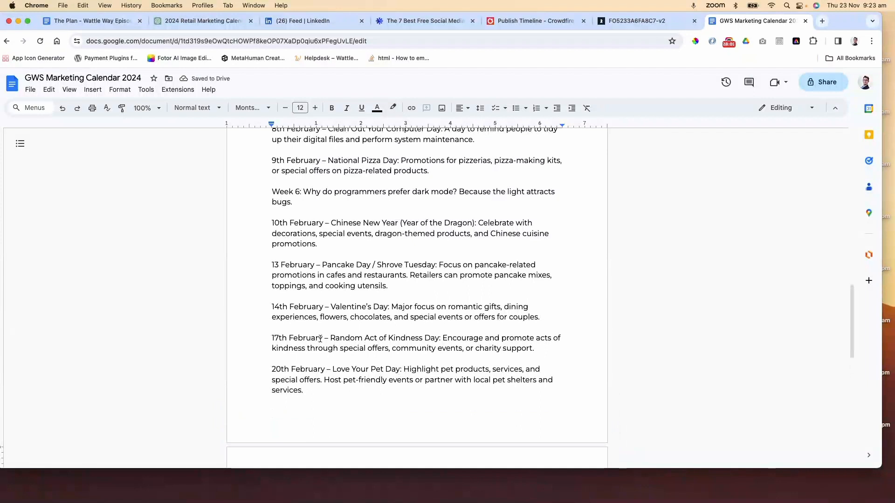
click(349, 356)
key(Return)
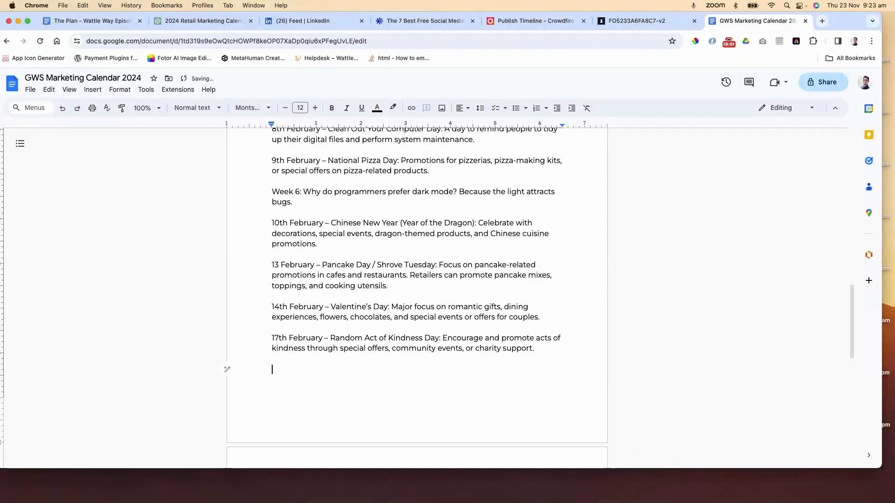
key(super+v)
Remove the blank lines between the 20th February Love Your Pet Day entry and the Week 8 joke
scroll(413, 366, down, 6)
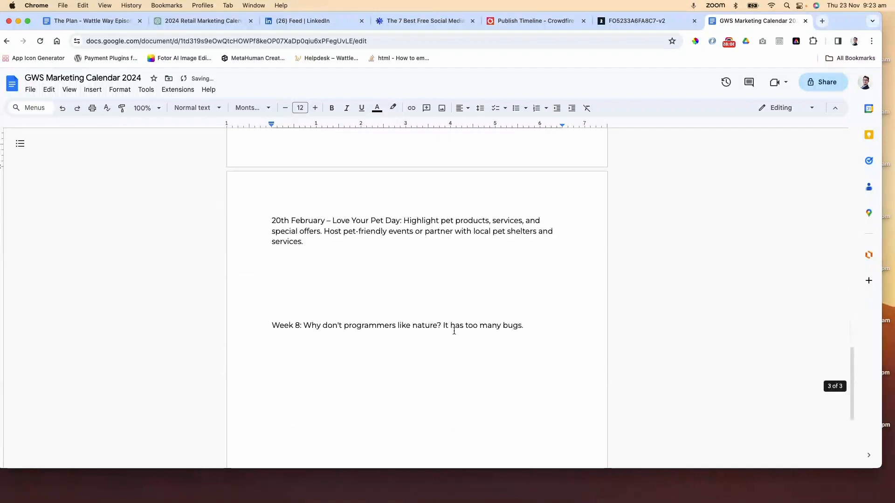
click(364, 299)
key(Delete)
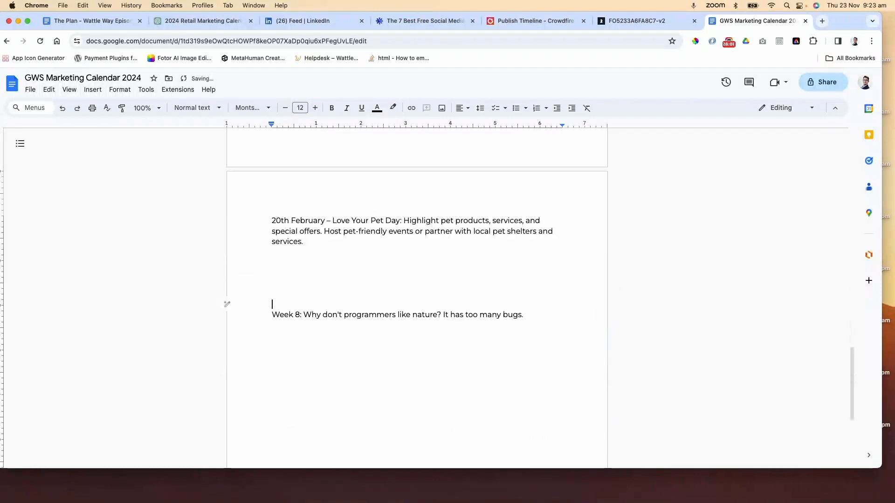
key(BackSpace)
key(BackSpace)
key(BackSpace)
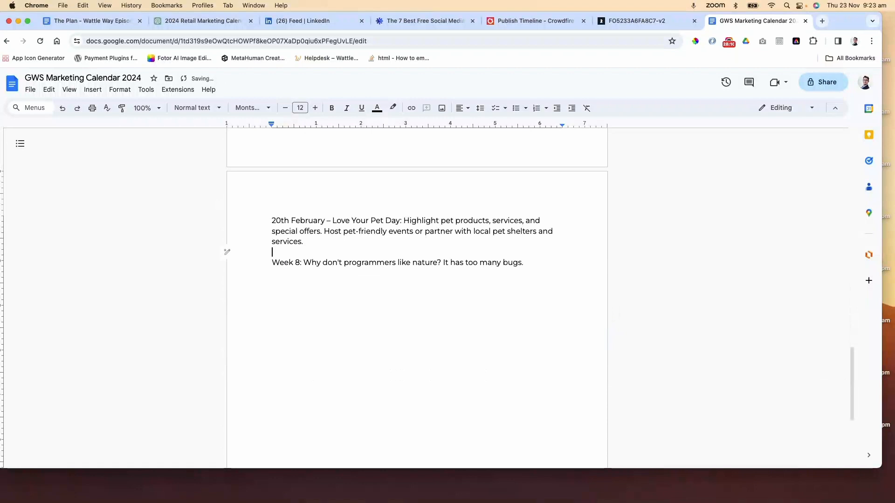
scroll(456, 228, up, 20)
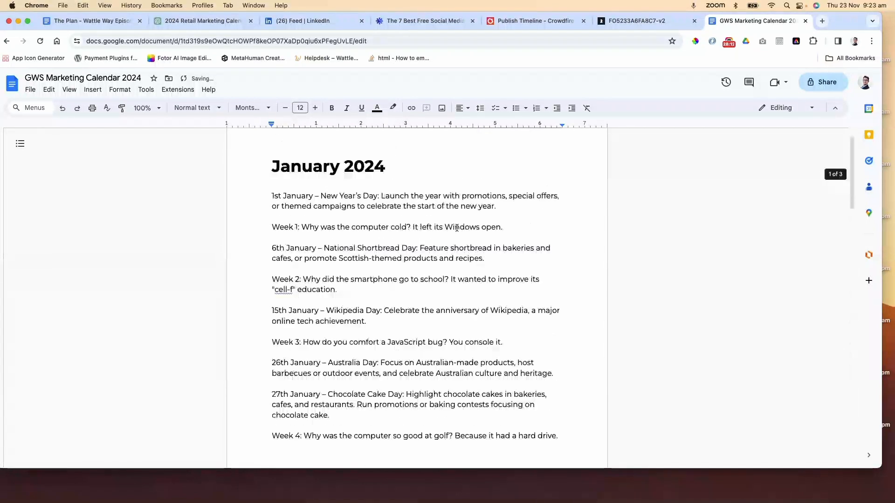
scroll(456, 228, up, 1)
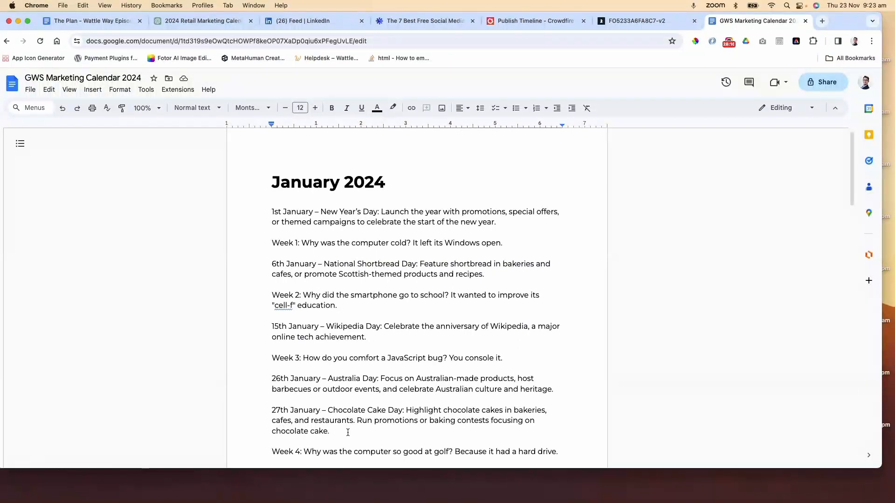
scroll(382, 397, down, 3)
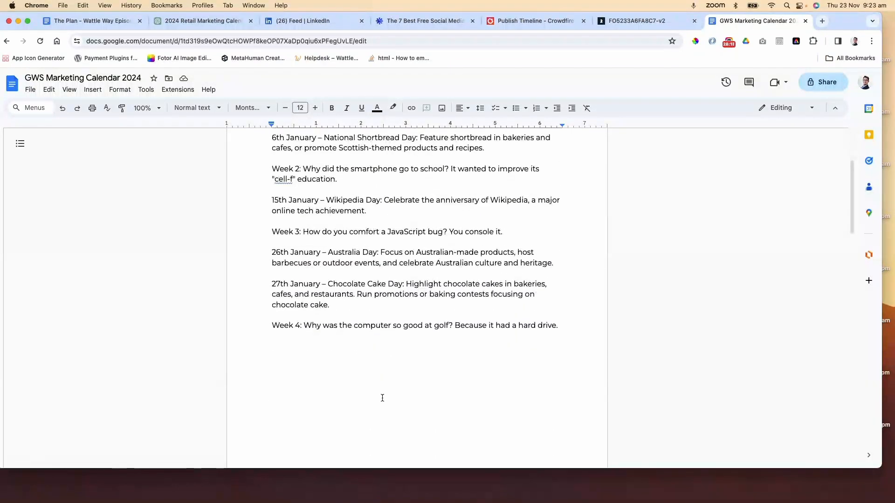
scroll(382, 397, up, 3)
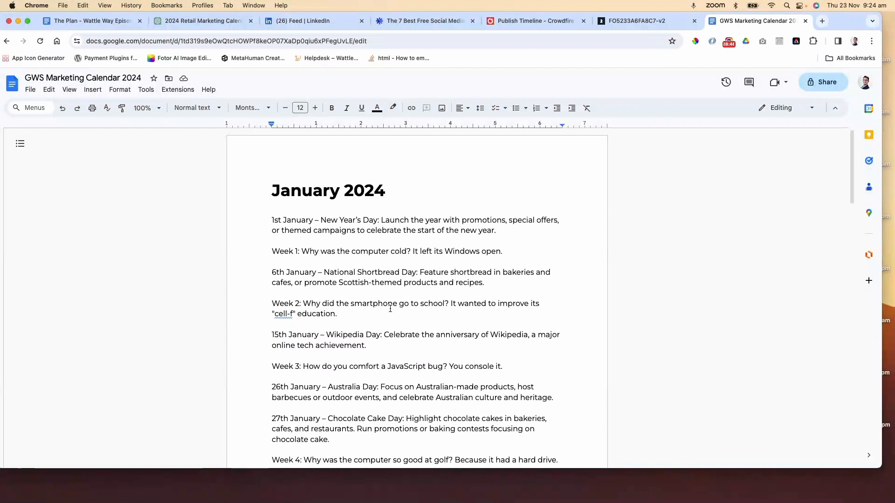
scroll(391, 308, down, 5)
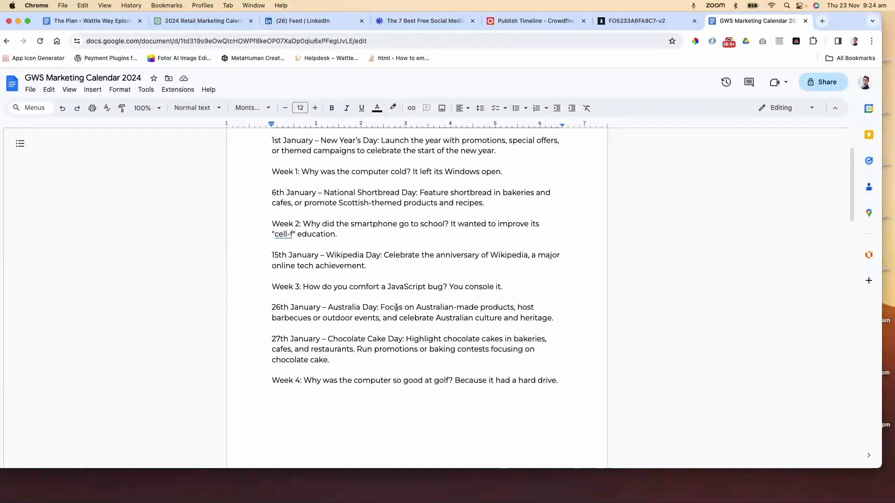
Scroll through the January and February entries of the calendar document to review the dates and weekly jokes
scroll(395, 308, up, 5)
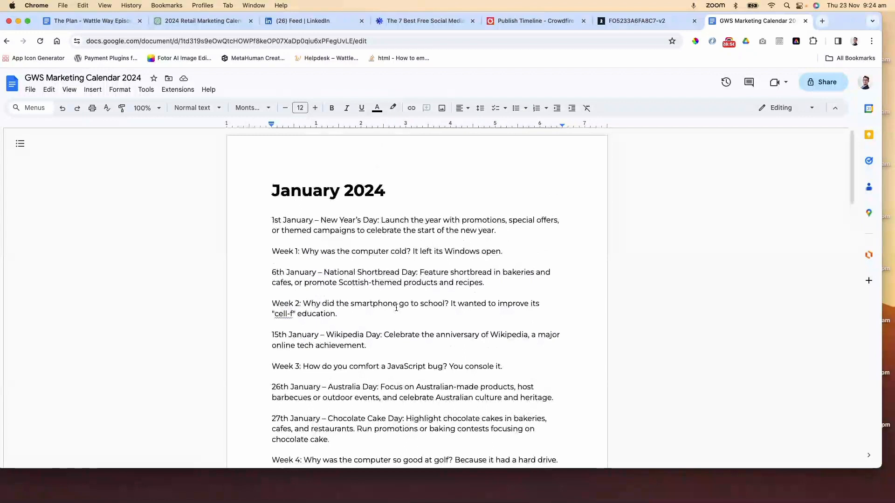
scroll(396, 308, down, 15)
scroll(395, 307, down, 8)
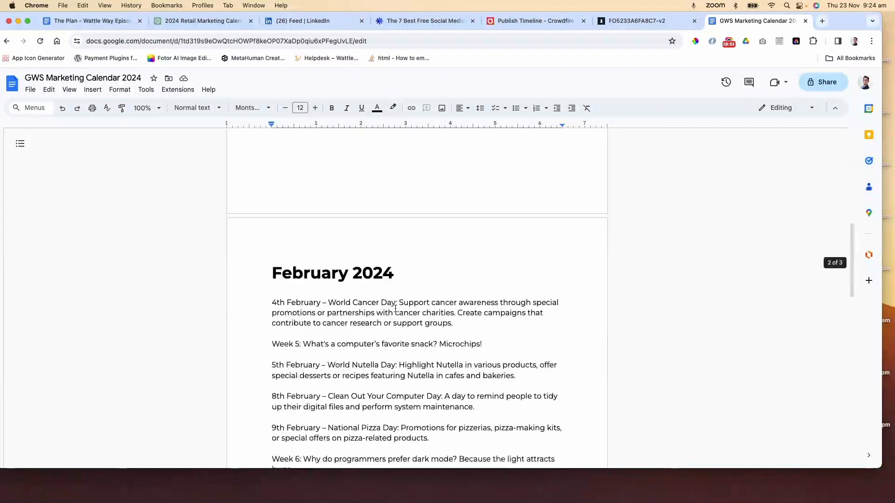
scroll(395, 307, down, 10)
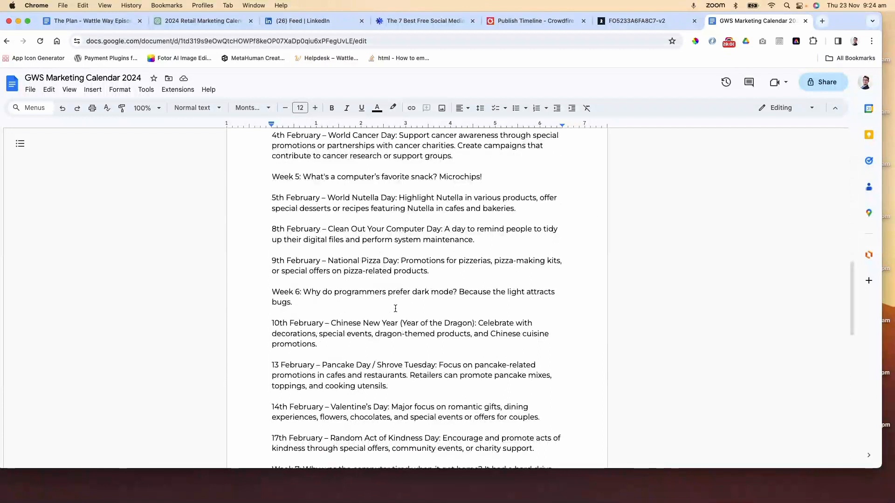
scroll(395, 308, down, 10)
scroll(395, 308, up, 20)
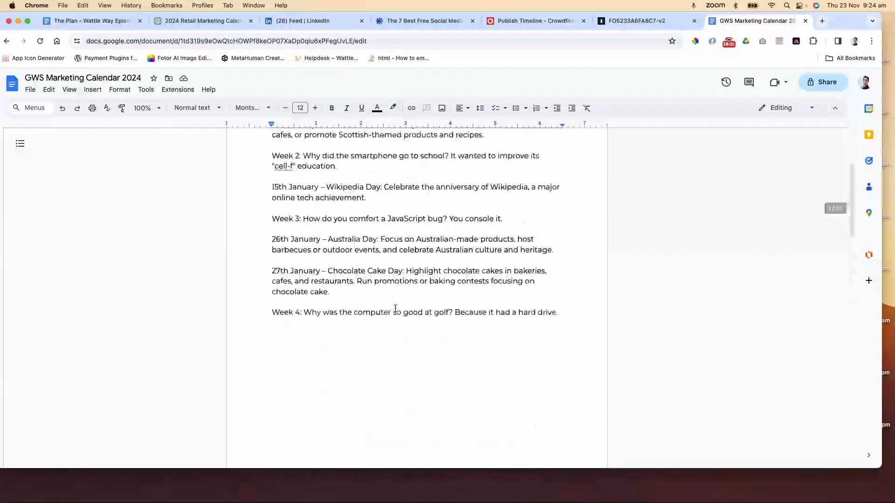
scroll(395, 308, up, 2)
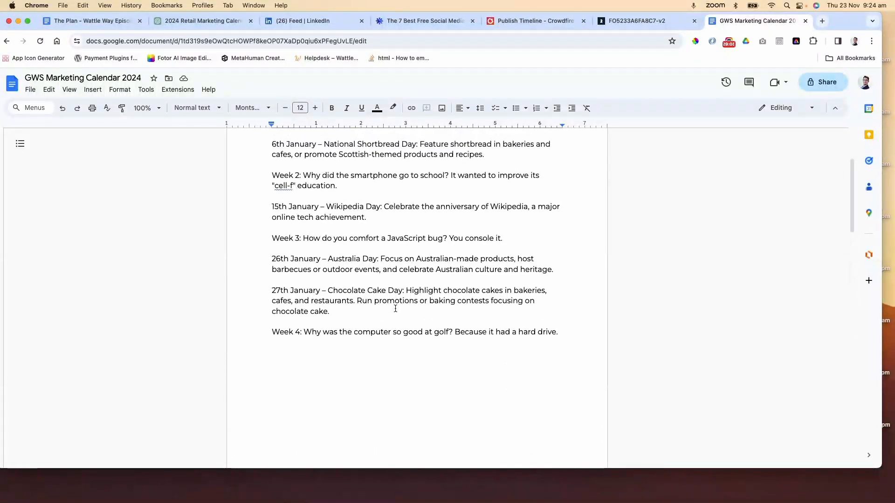
scroll(395, 308, up, 10)
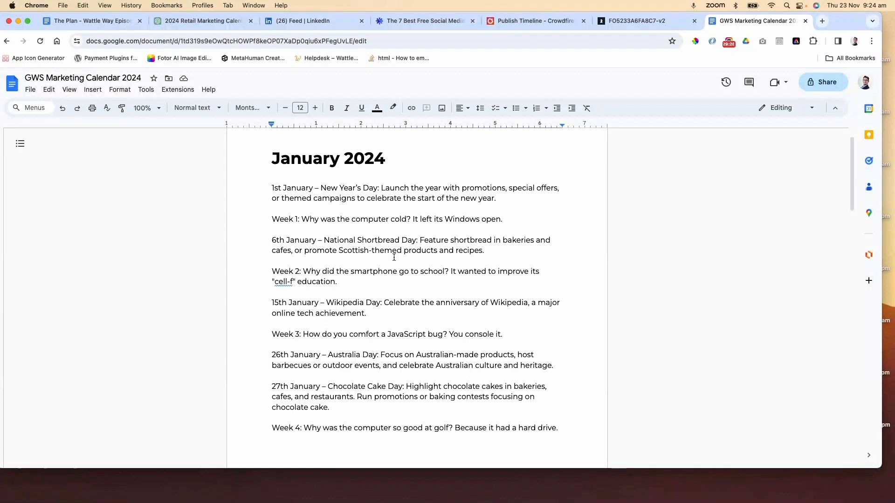
scroll(426, 260, up, 2)
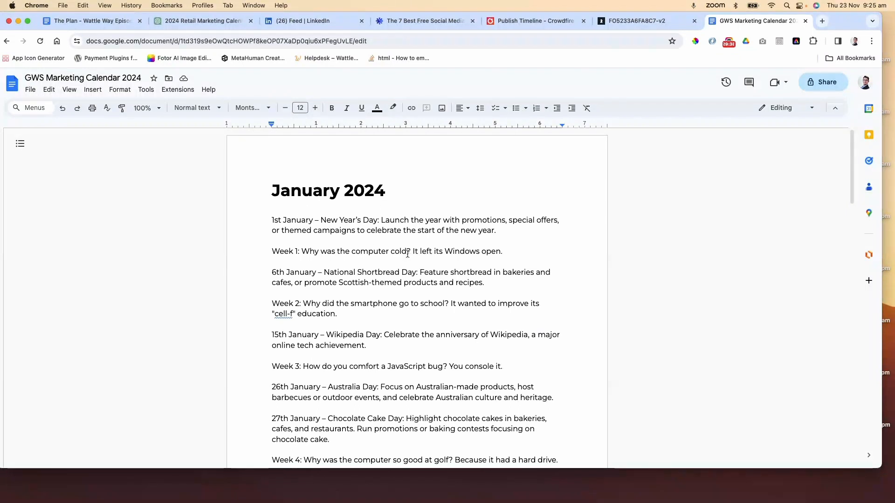
scroll(407, 254, down, 10)
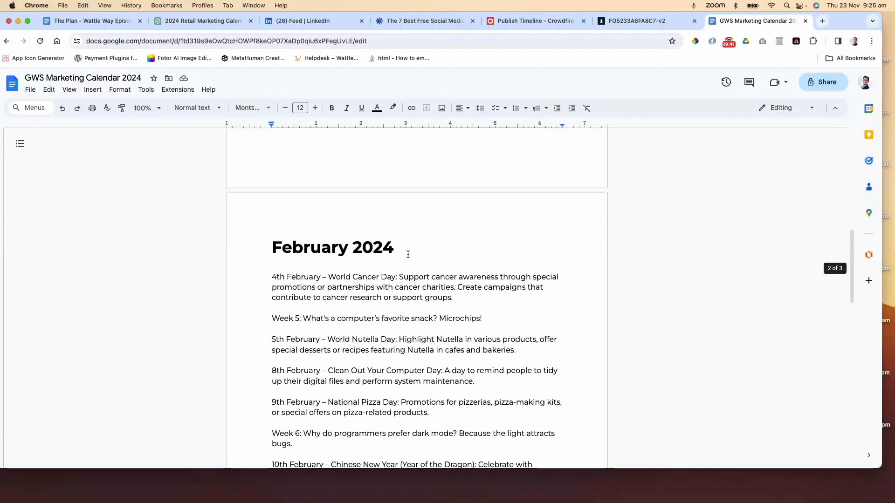
scroll(408, 254, down, 5)
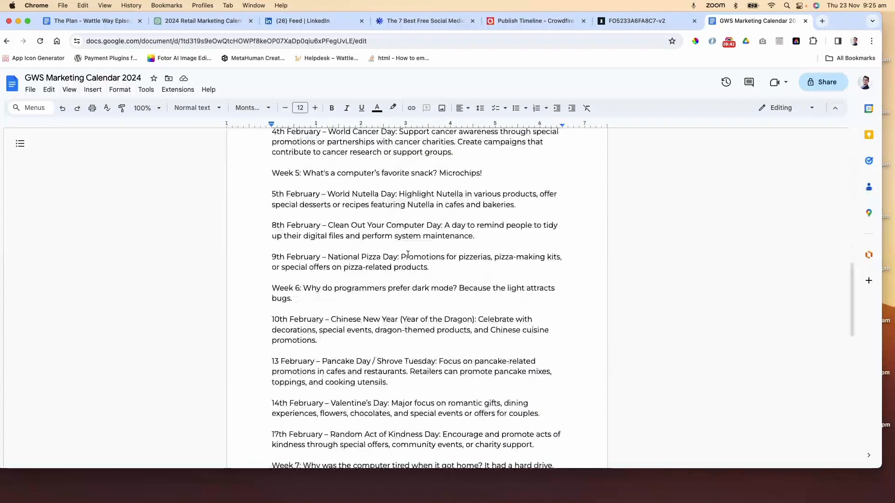
scroll(407, 254, down, 5)
scroll(407, 254, up, 10)
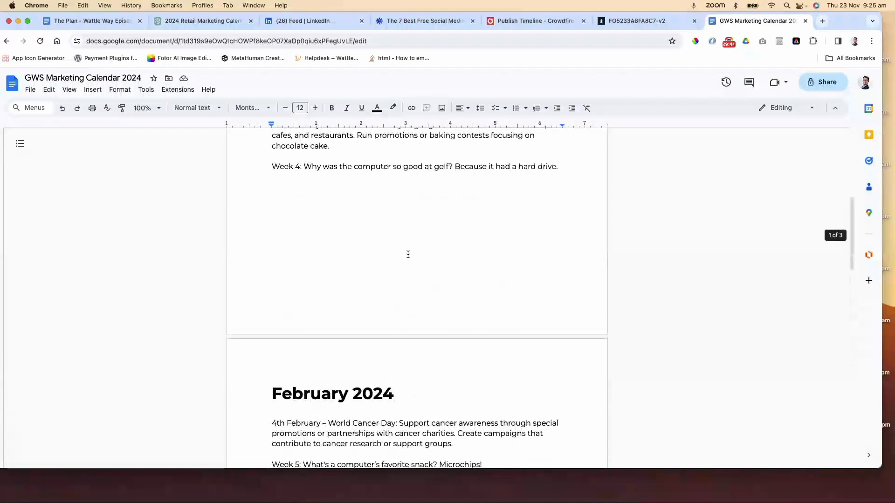
scroll(408, 254, down, 18)
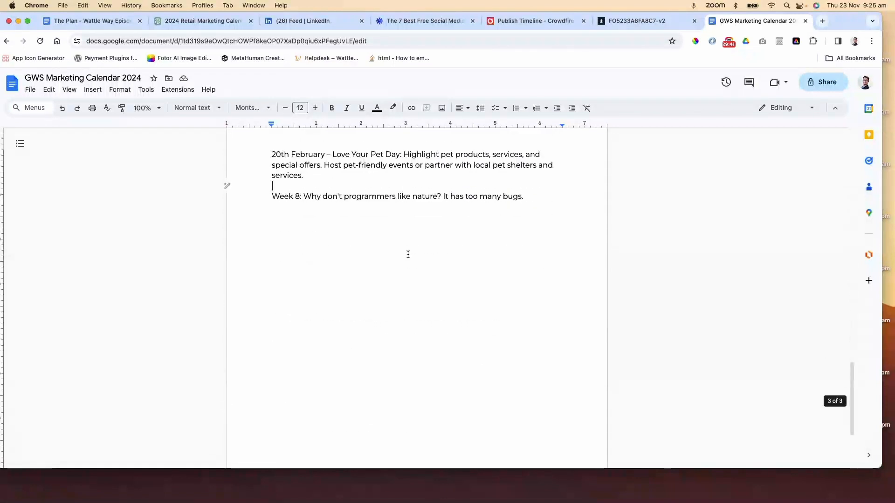
scroll(407, 254, up, 19)
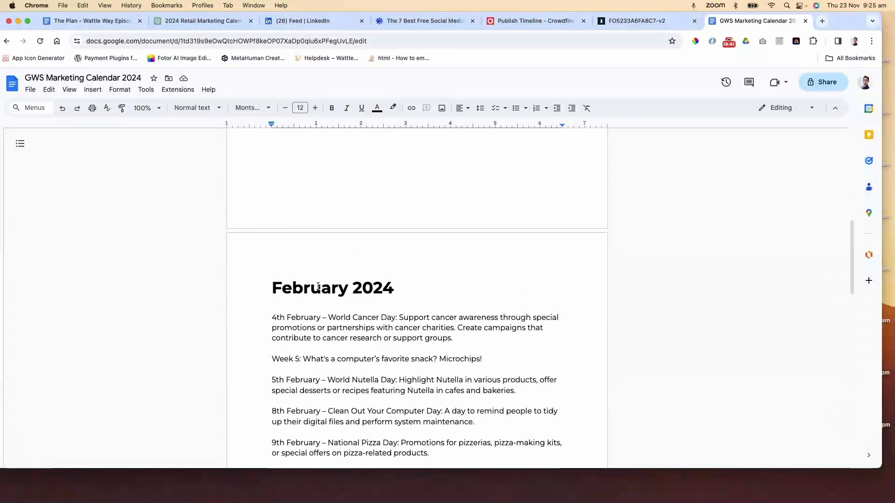
scroll(318, 286, down, 5)
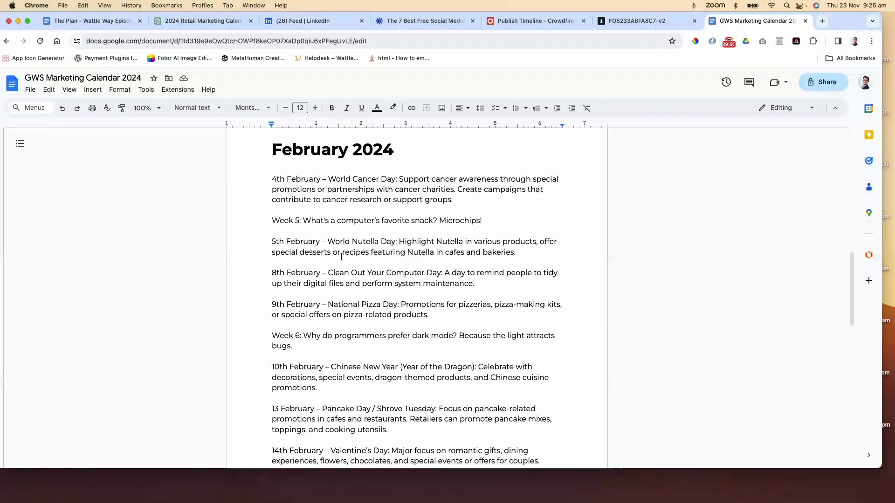
scroll(348, 240, down, 8)
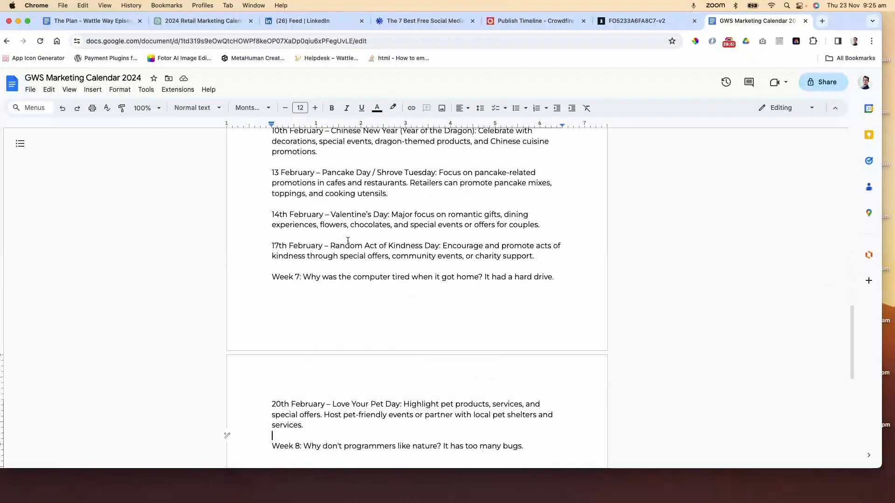
scroll(348, 239, up, 12)
scroll(348, 240, up, 10)
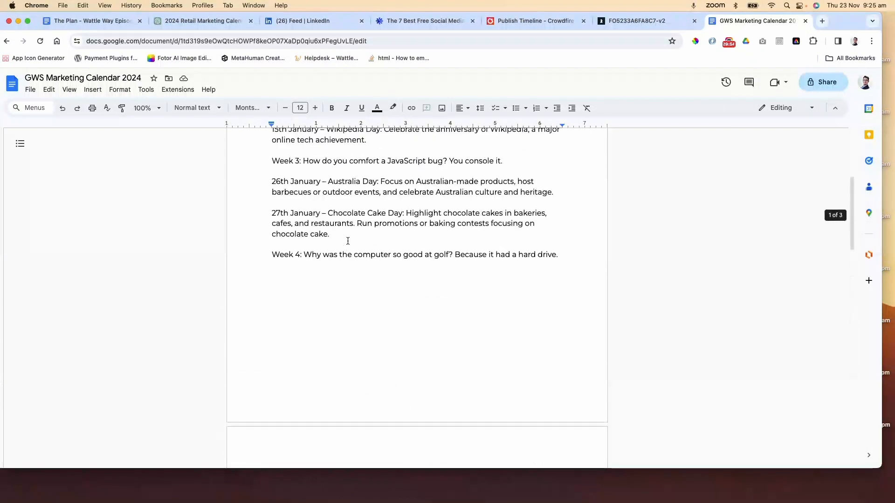
click(533, 21)
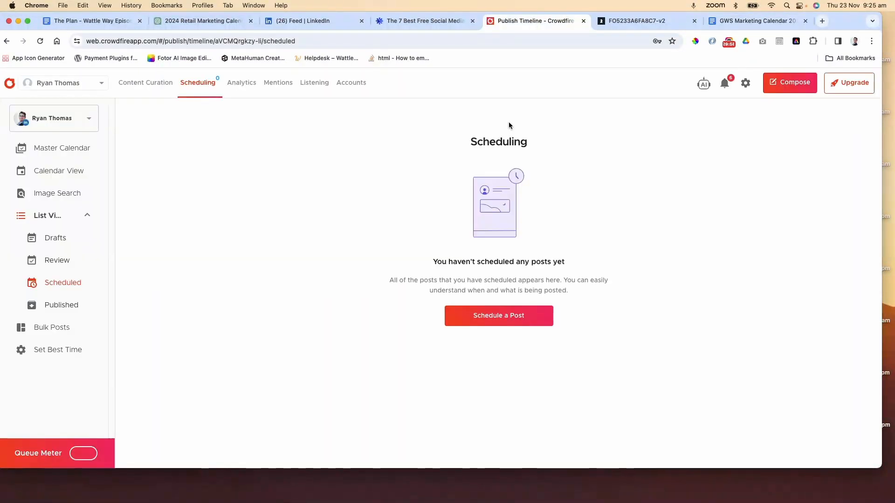
click(755, 24)
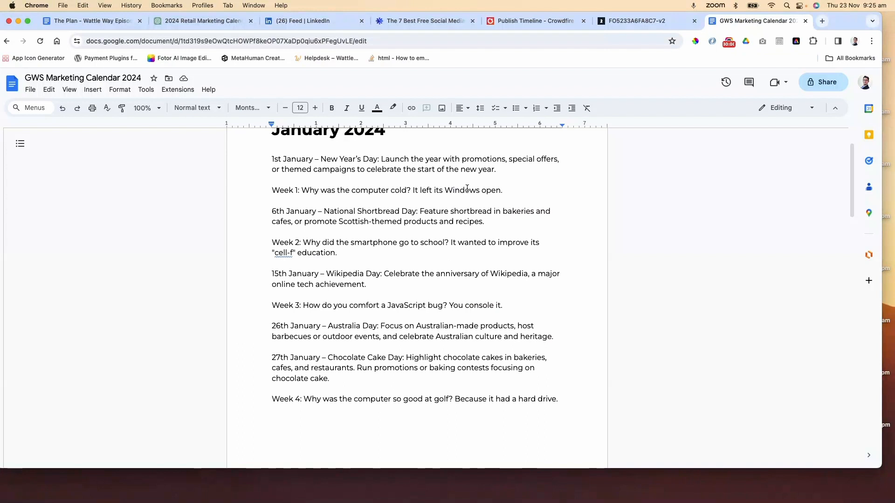
scroll(465, 187, up, 2)
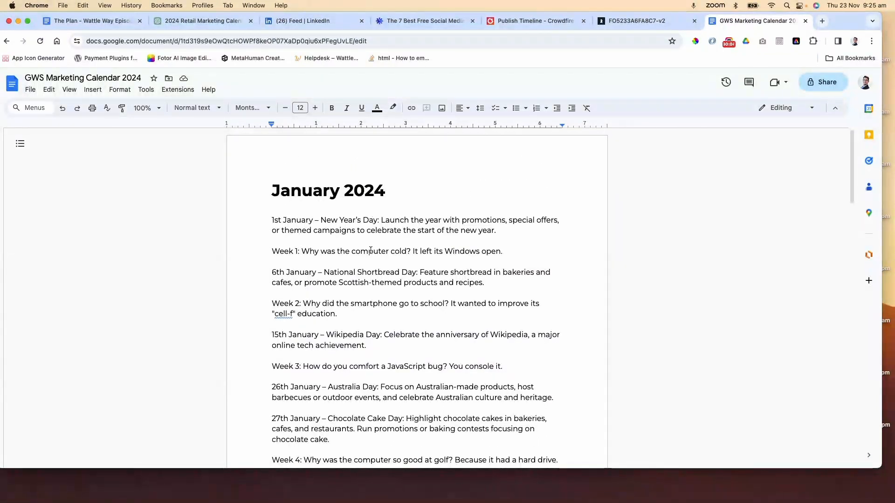
Copy the full 1st January – New Year's Day entry text
click(378, 228)
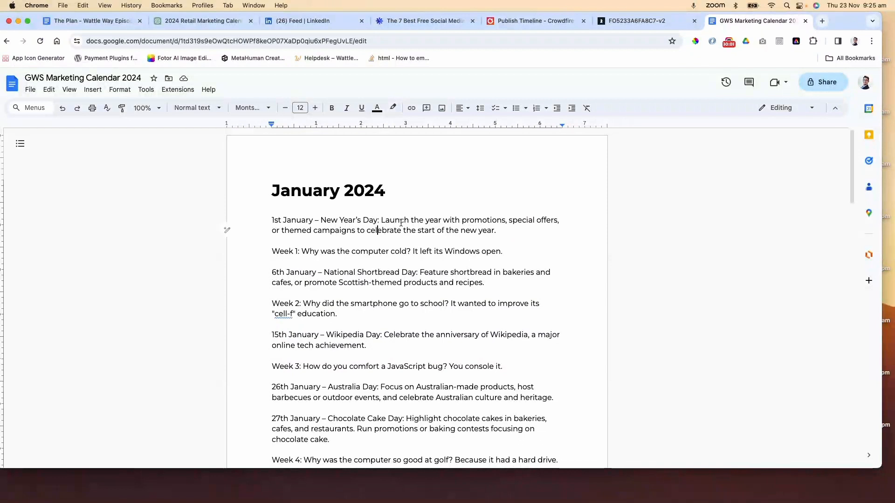
drag(497, 229, 381, 220)
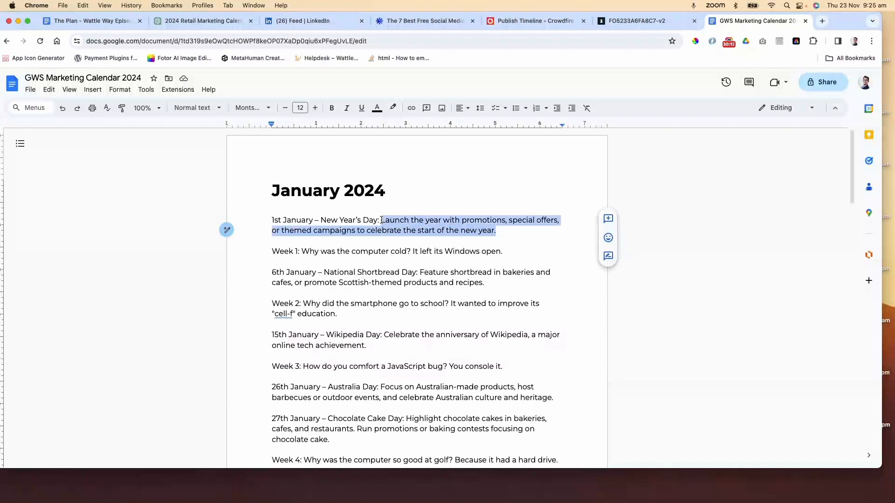
drag(505, 230, 272, 220)
key(super+c)
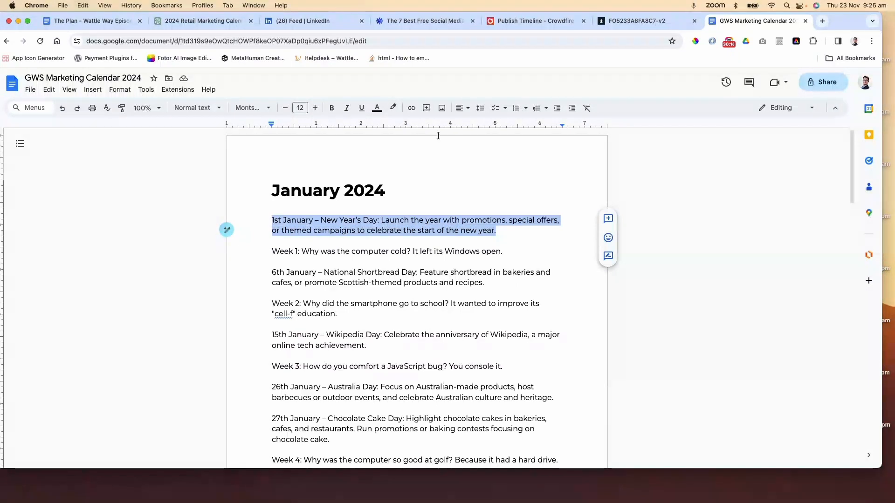
Switch to ChatGPT and send a prompt: "Help me craft a unique post relating to this date:" with the pasted entry, adding "The post will be used on LinkedIn and Facebook."
click(203, 21)
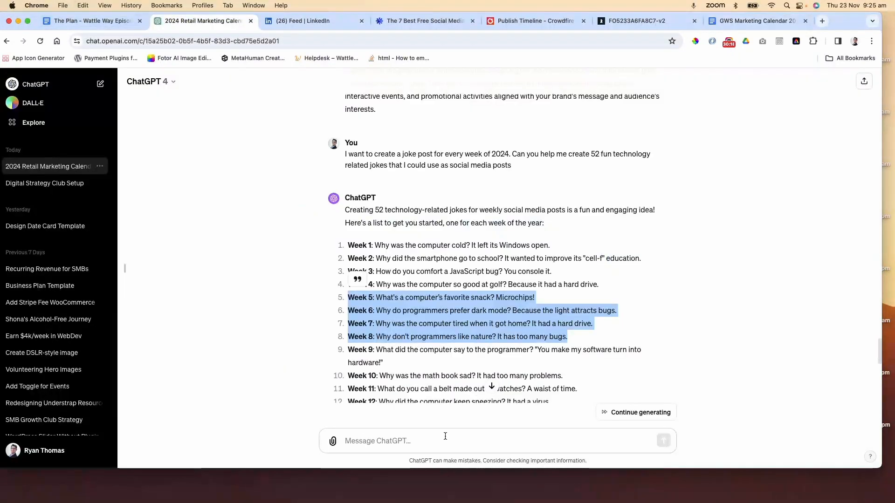
click(397, 440)
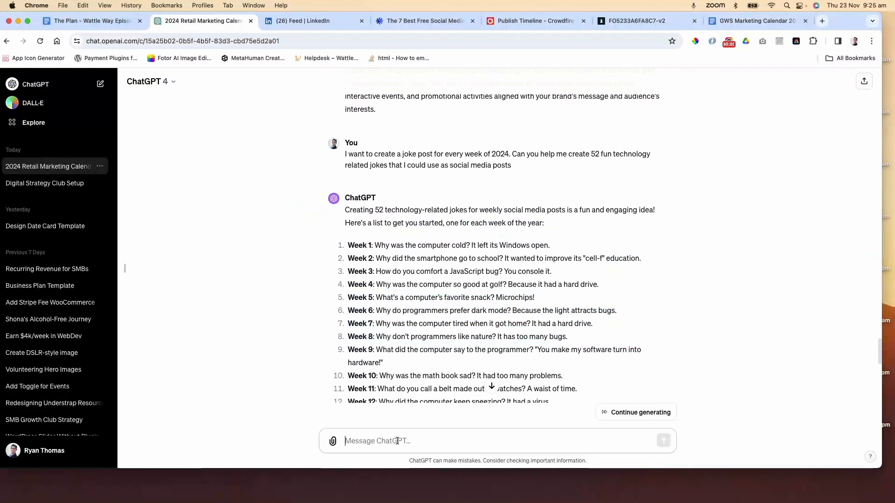
text(Help me c)
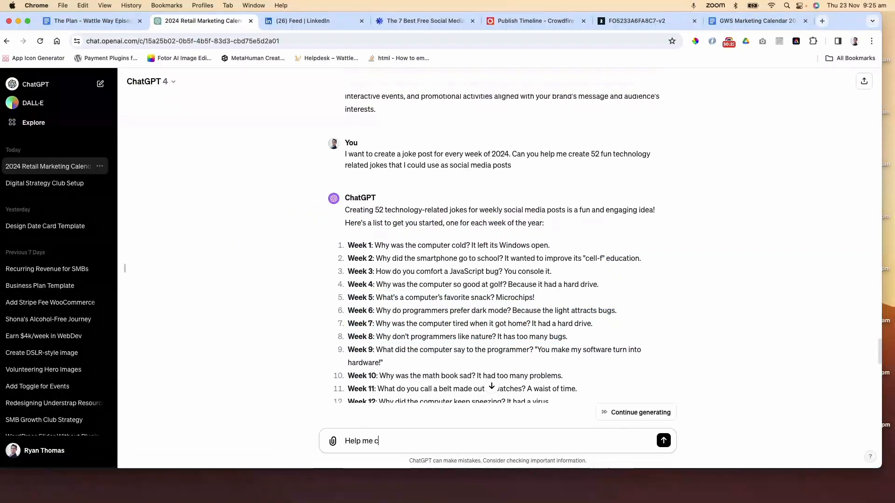
text(raft a unique post relating)
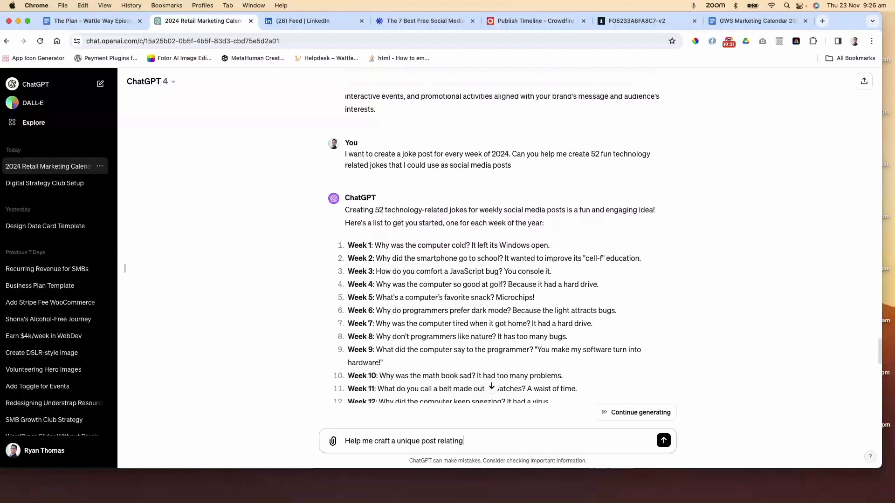
text( to this date:)
key(super+v)
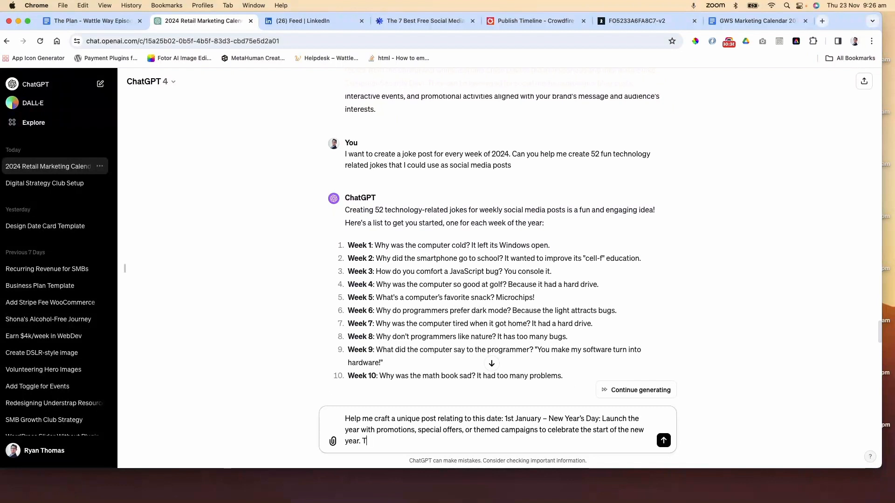
text(The post will be)
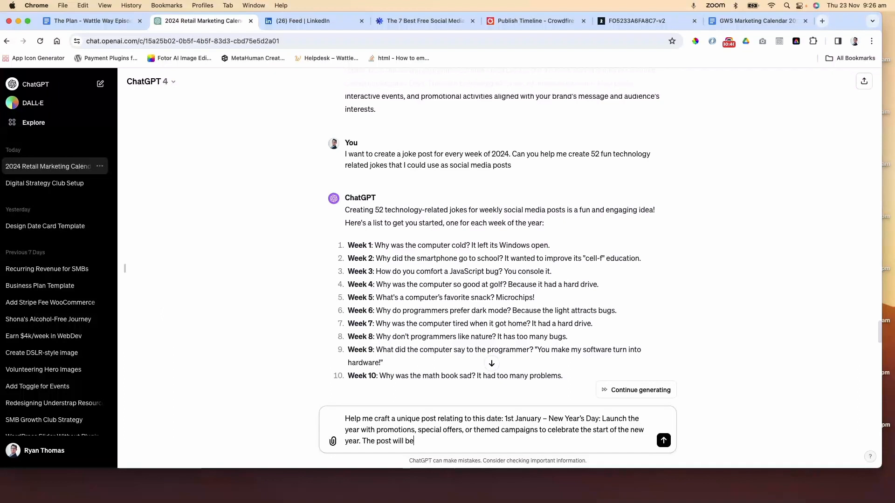
text( used on LinkedIn and Facebook.)
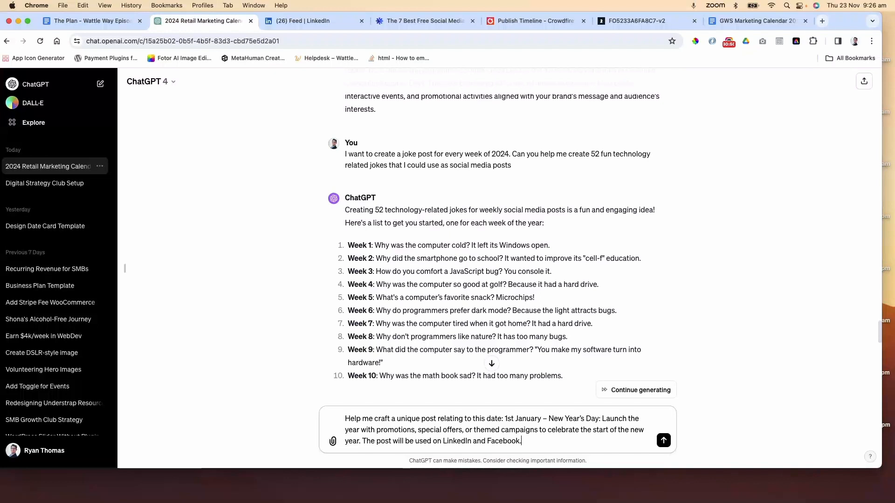
key(Return)
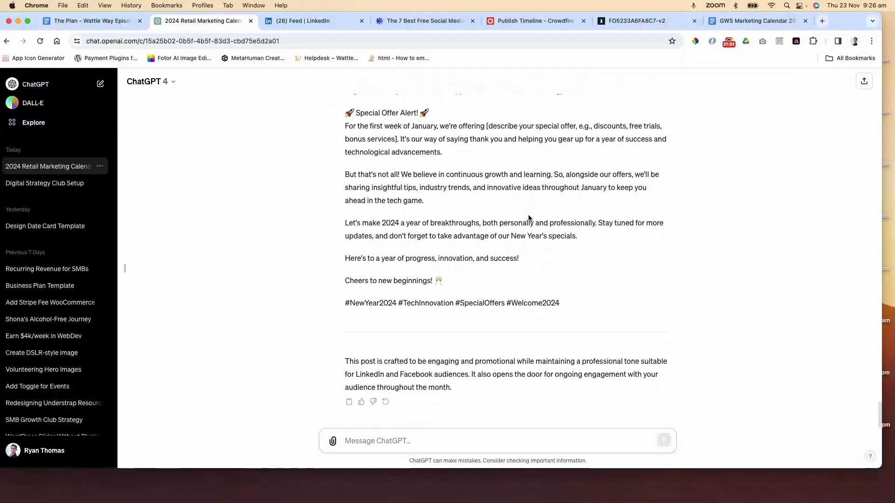
Read through ChatGPT's suggested New Year's Day post
scroll(528, 215, up, 3)
scroll(528, 216, up, 2)
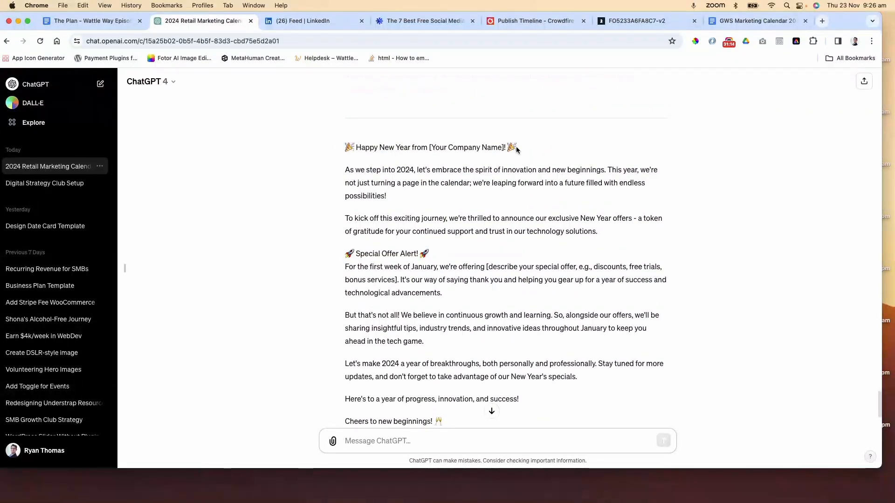
drag(516, 147, 507, 144)
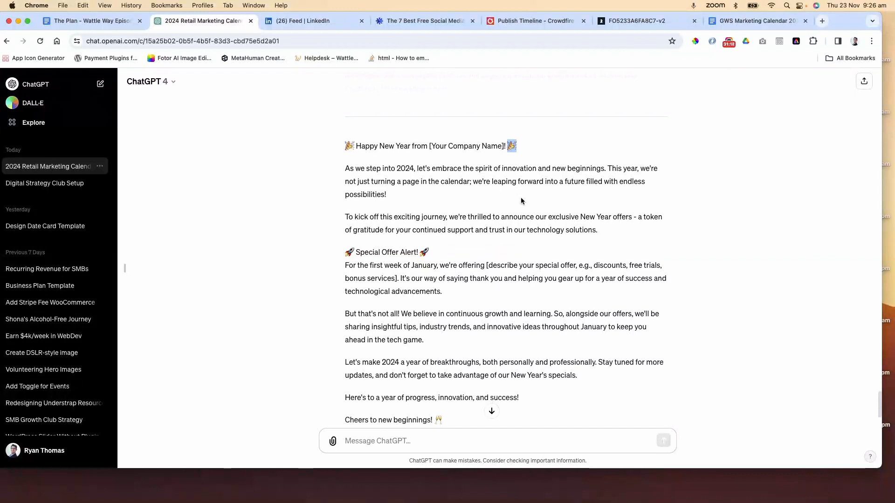
scroll(521, 197, down, 1)
scroll(521, 198, down, 1)
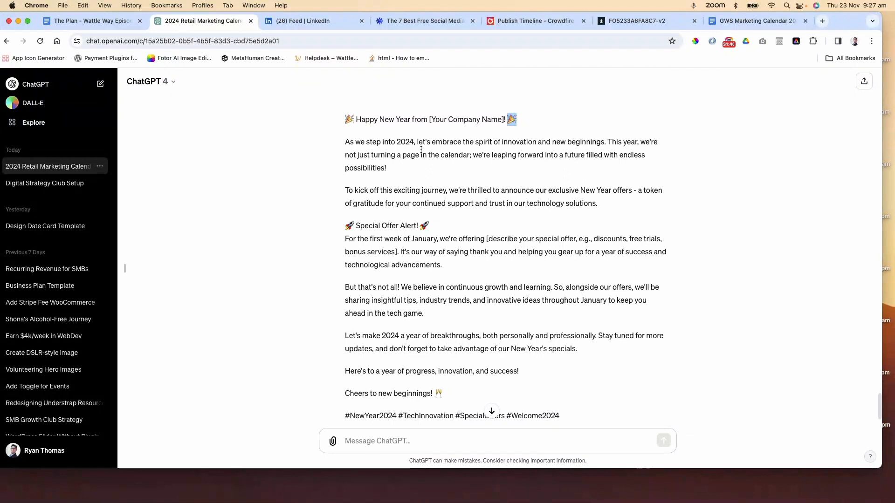
scroll(507, 195, down, 3)
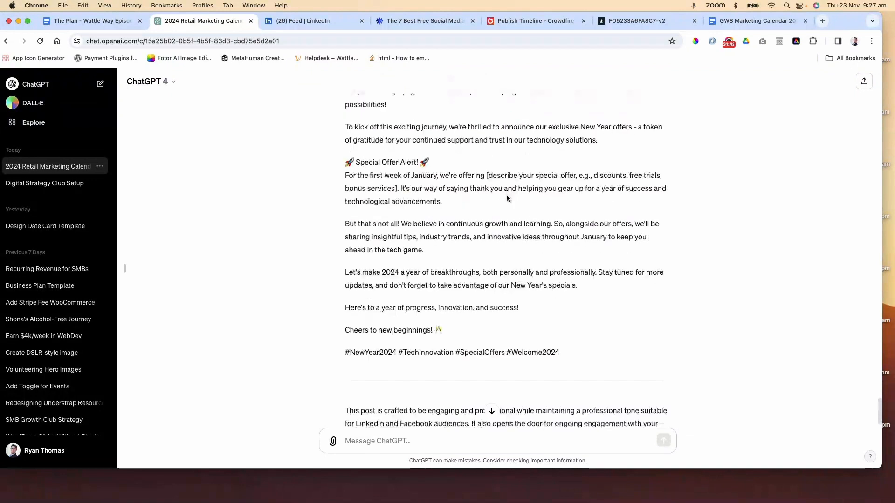
scroll(507, 198, up, 3)
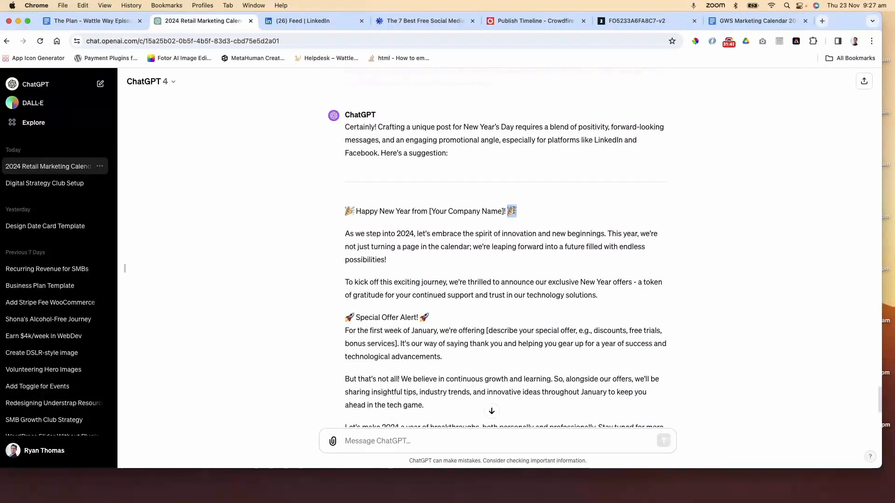
scroll(510, 209, down, 2)
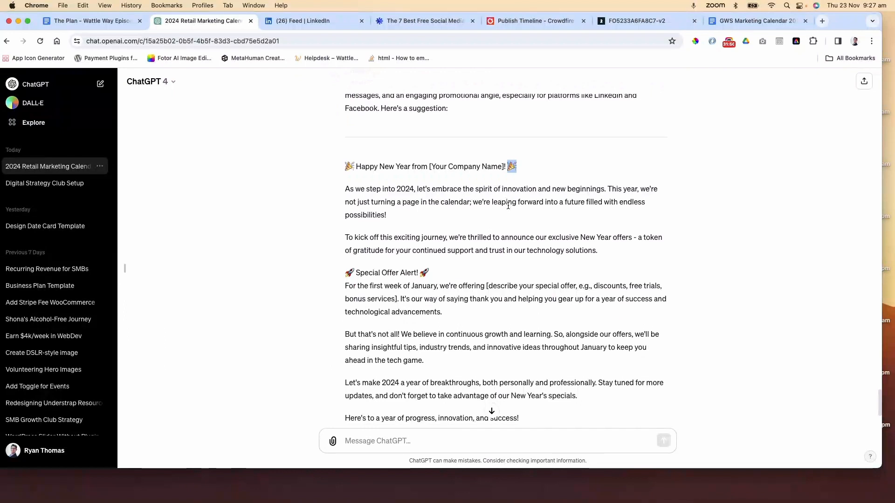
Ask ChatGPT: "Let's take out the emoji's around the headings. Use them througout the post to add emotion"
scroll(508, 206, down, 2)
scroll(508, 206, down, 1)
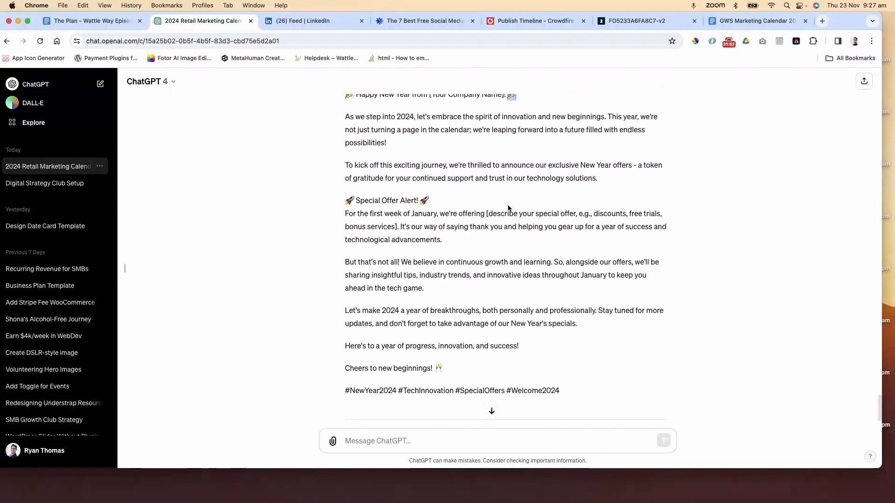
click(431, 441)
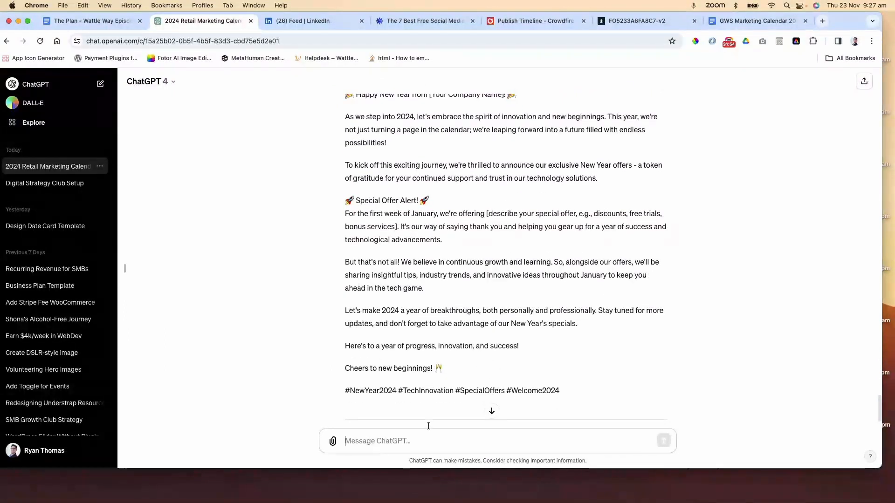
scroll(479, 349, up, 2)
scroll(479, 350, down, 5)
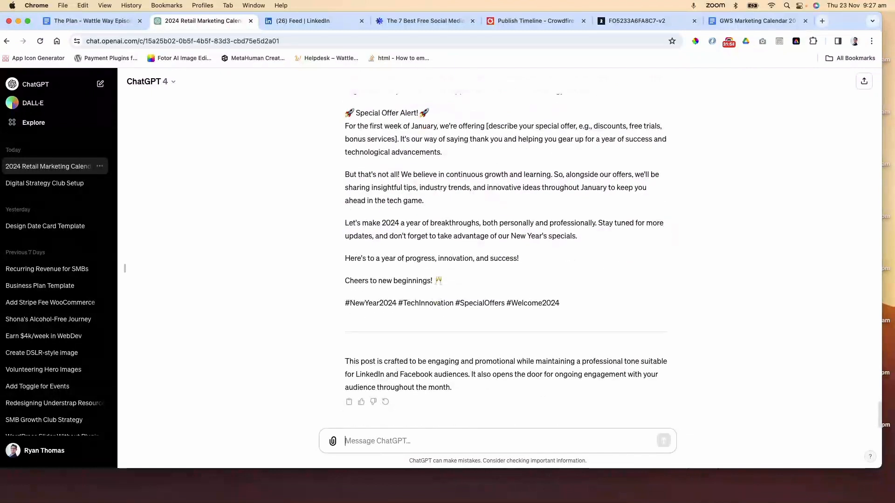
text(Let's take out the emo)
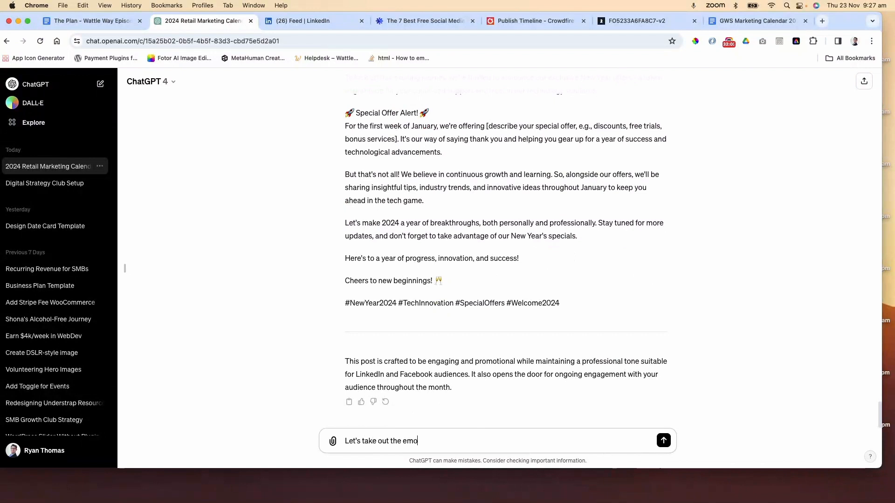
text(ji's around the headings)
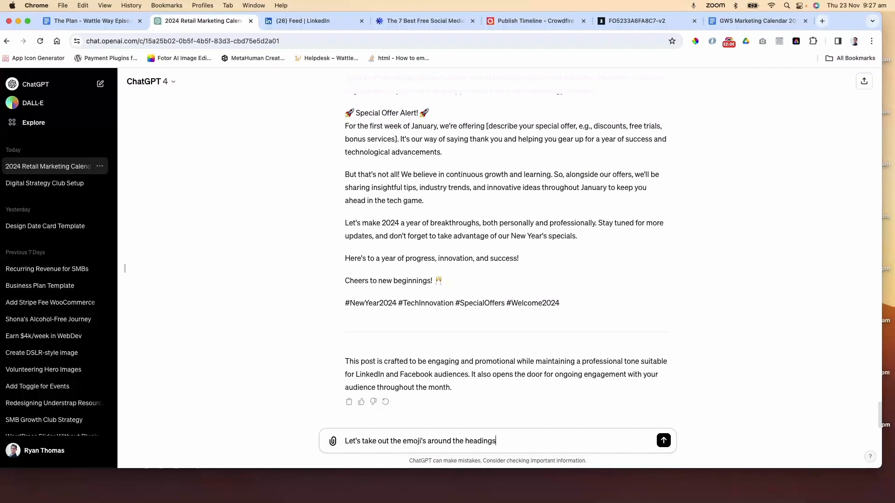
text(. Use them througout the p)
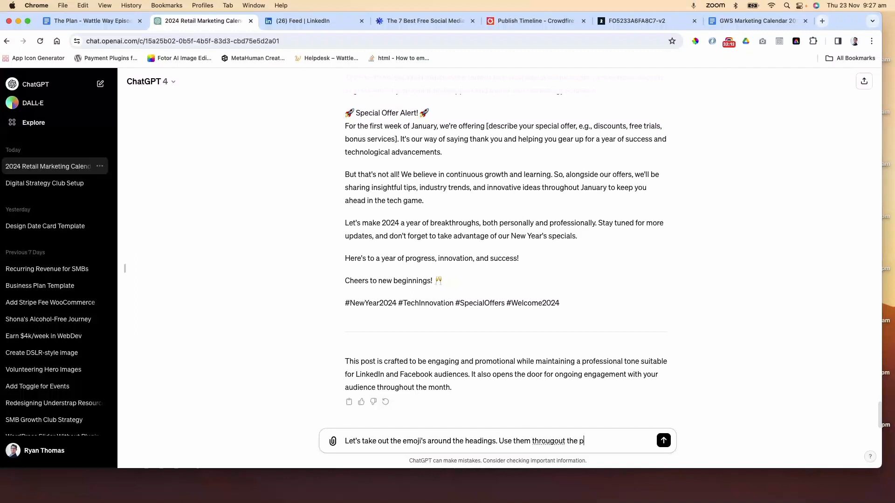
text(ost to add emotion)
key(Return)
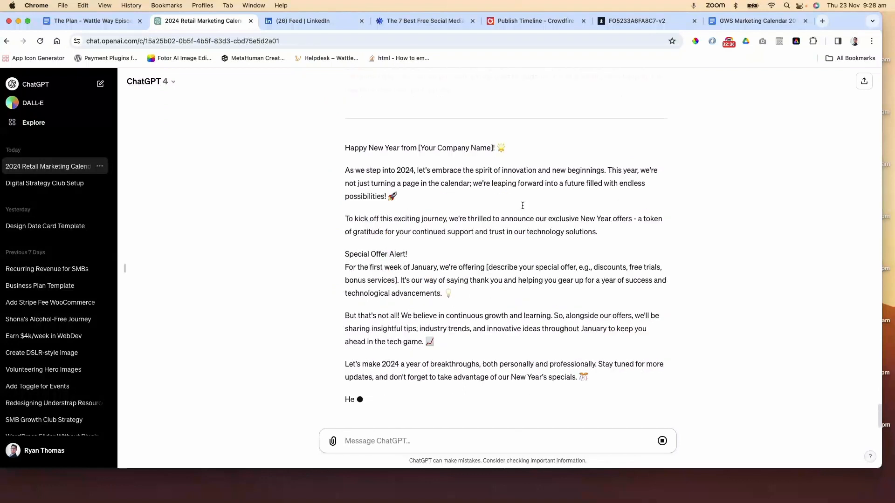
Read through ChatGPT's revised New Year's Day post, including the special offer placeholder and hashtags
scroll(507, 186, up, 10)
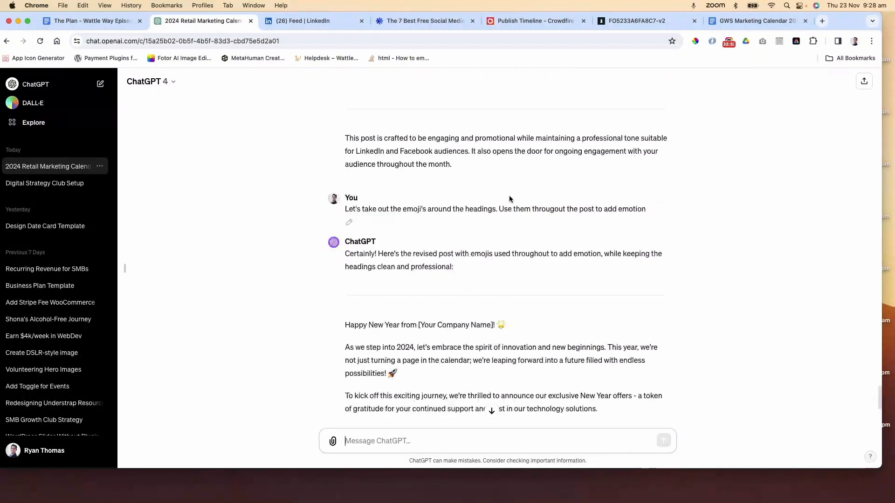
scroll(531, 294, down, 5)
scroll(535, 254, down, 3)
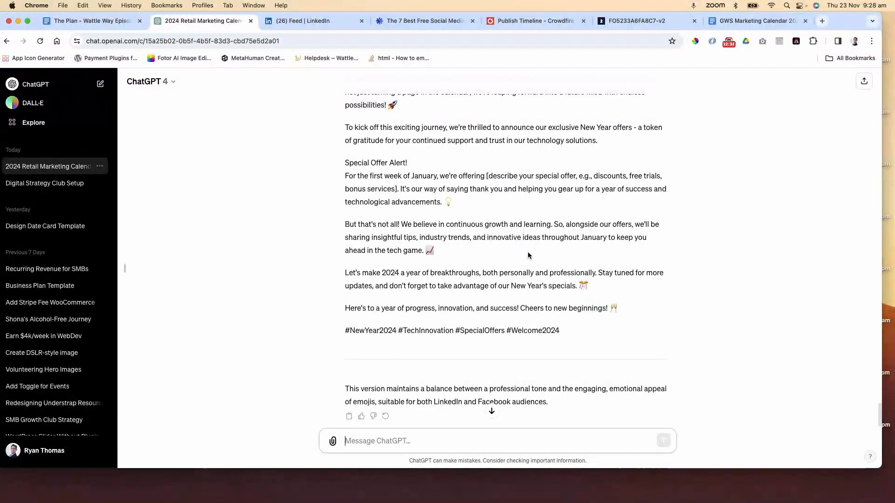
drag(575, 329, 451, 321)
scroll(470, 261, up, 1)
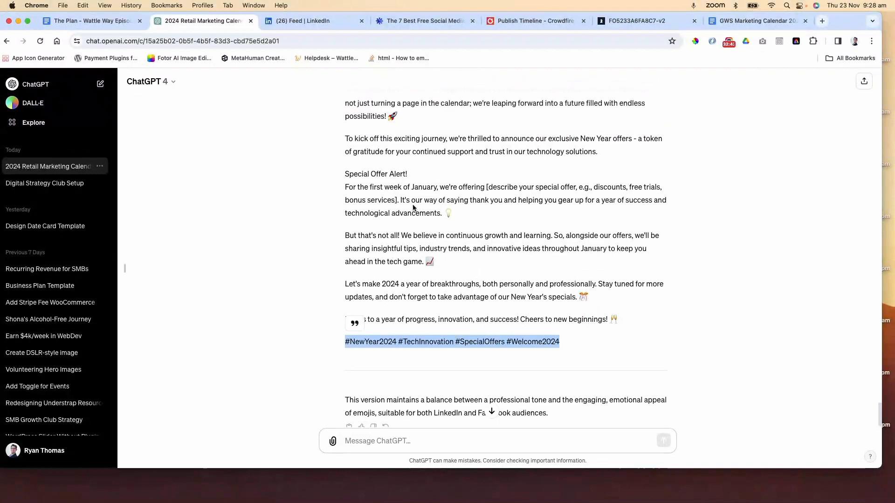
drag(486, 187, 394, 201)
scroll(431, 246, up, 1)
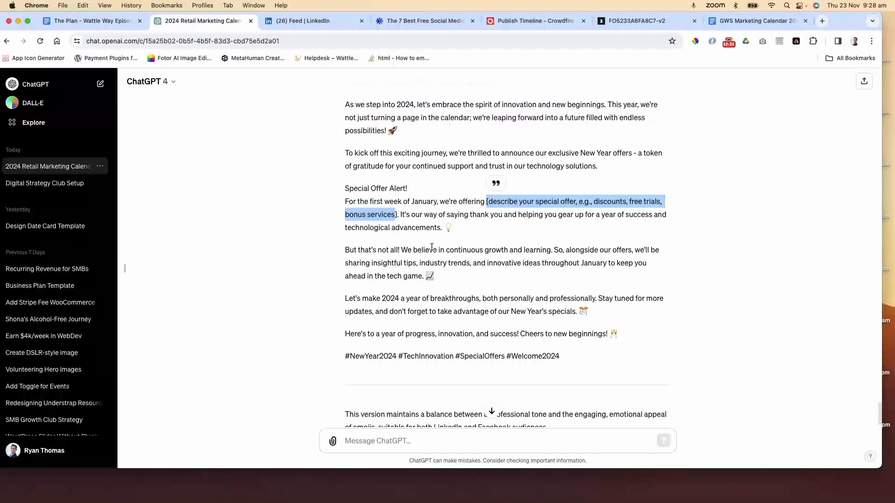
scroll(432, 247, up, 2)
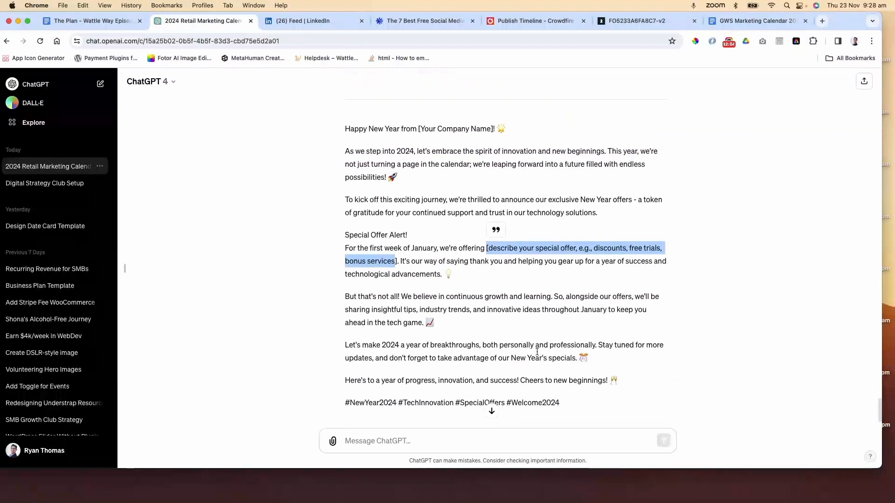
scroll(513, 303, up, 1)
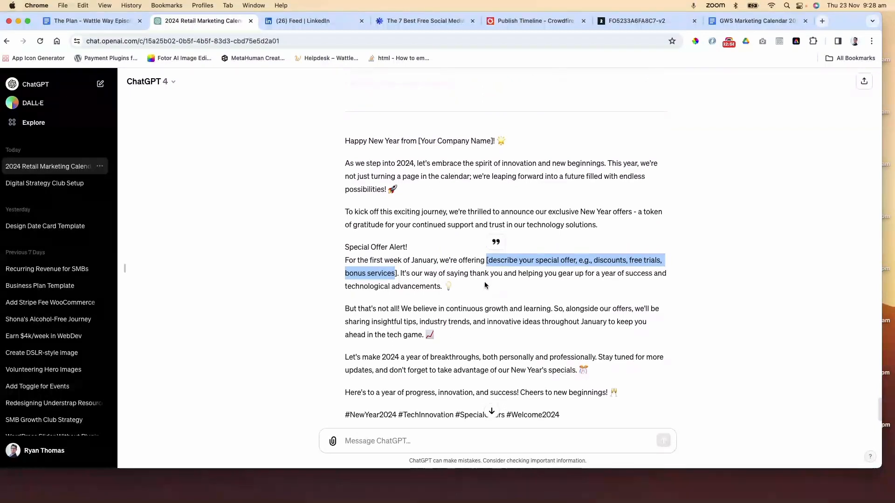
scroll(485, 282, down, 4)
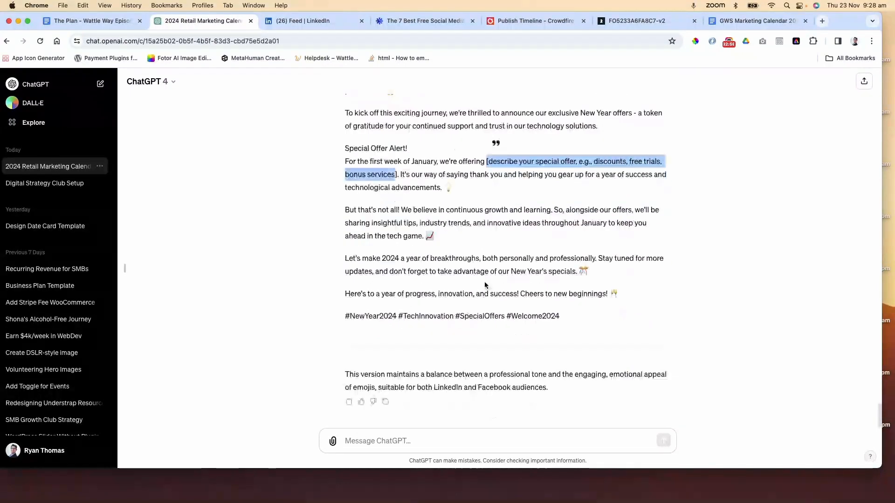
Ask ChatGPT: "Can you take out the special offer. This post should just be well wishing"
click(430, 442)
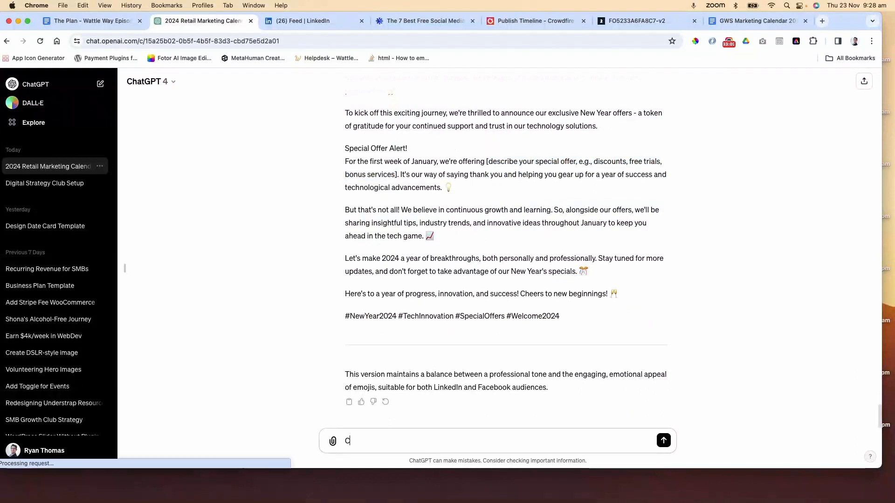
text(Can you take out the)
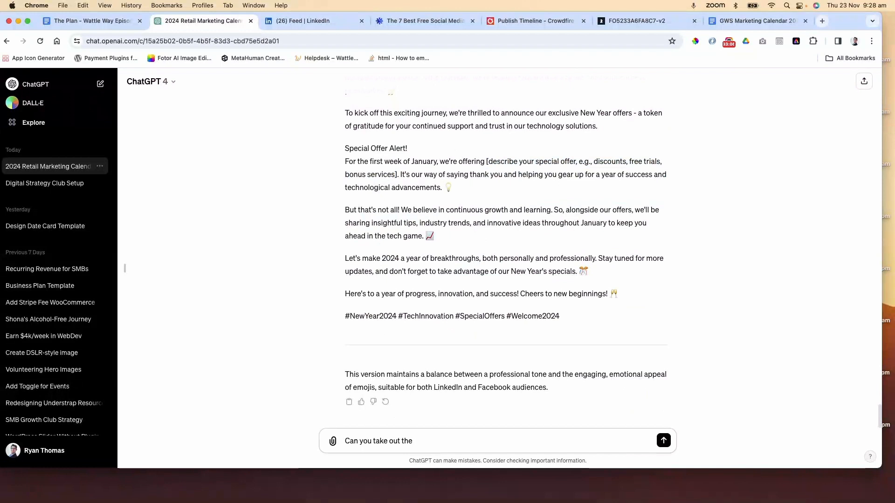
text( special offer. This post shou)
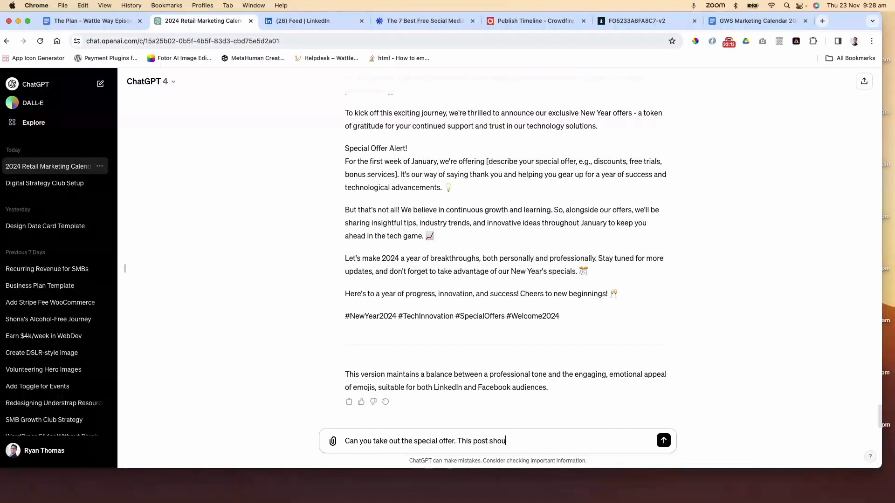
text(ld just be well wishing)
key(Return)
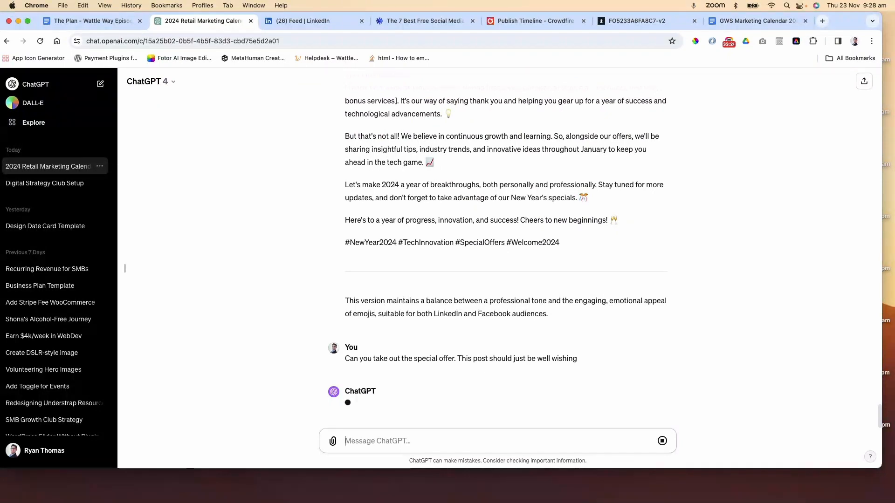
Copy the entire final New Year's post from ChatGPT and switch to the marketing calendar document
scroll(478, 312, up, 3)
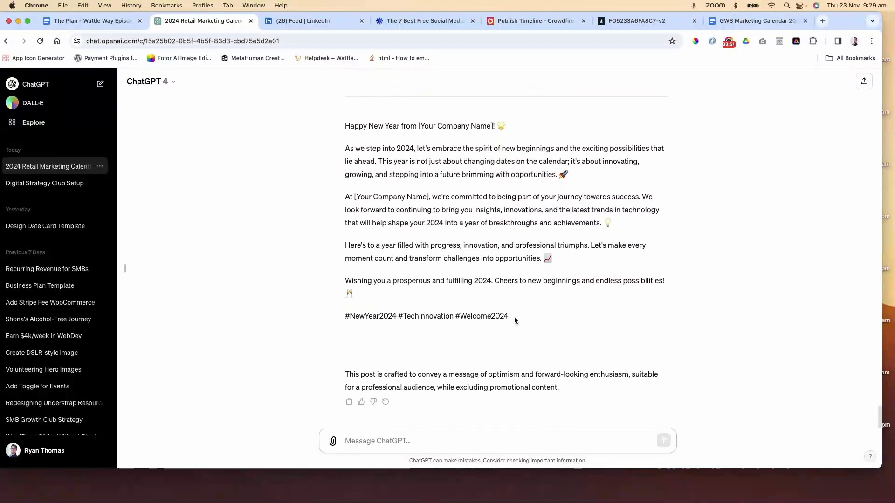
drag(514, 314, 333, 185)
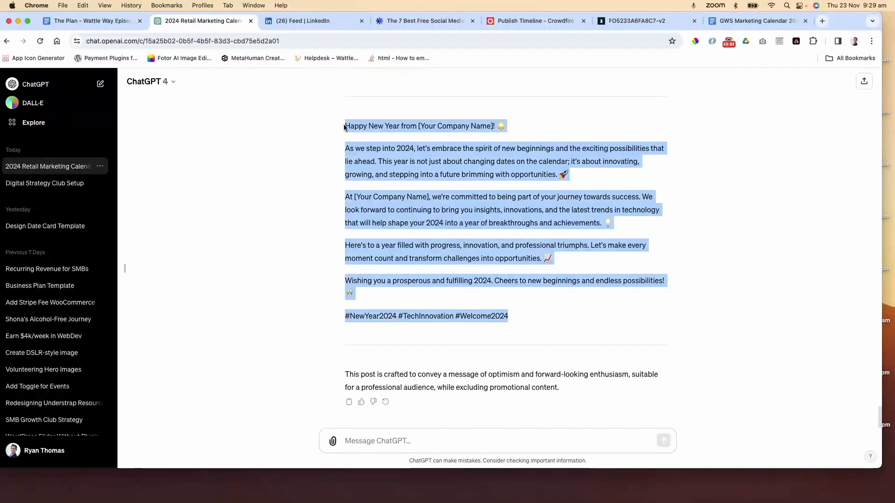
right_click(362, 126)
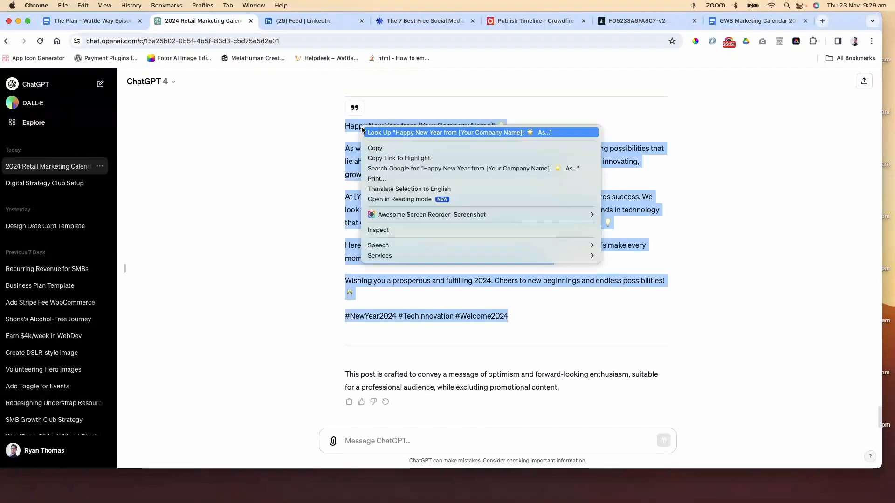
click(394, 148)
click(738, 21)
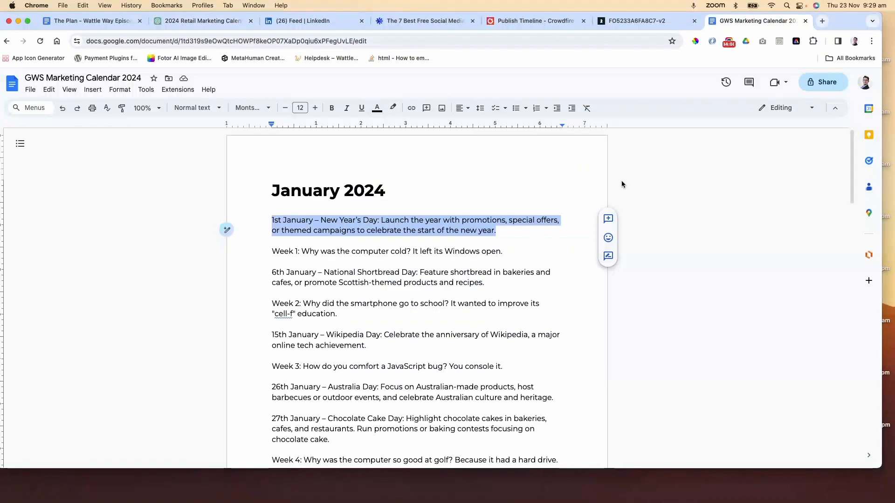
Paste the copied post as new paragraphs below the 1st January – New Year's Day entry
click(515, 230)
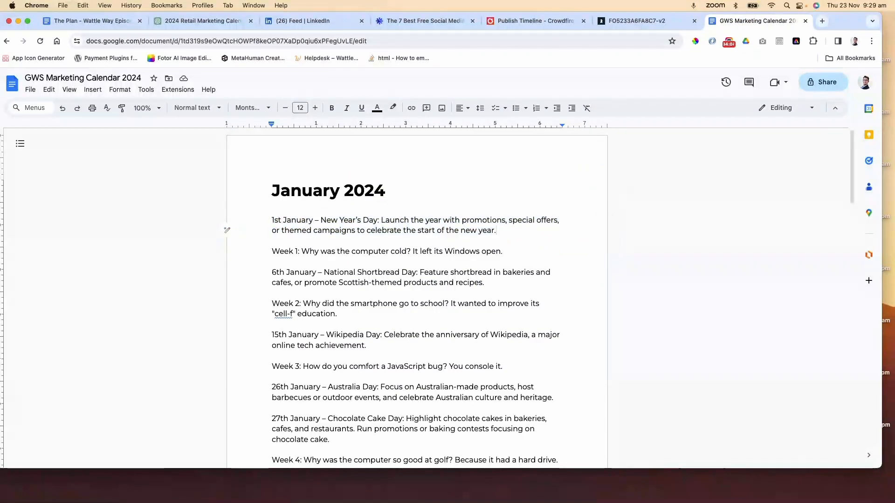
key(Return)
key(Return)
key(super+v)
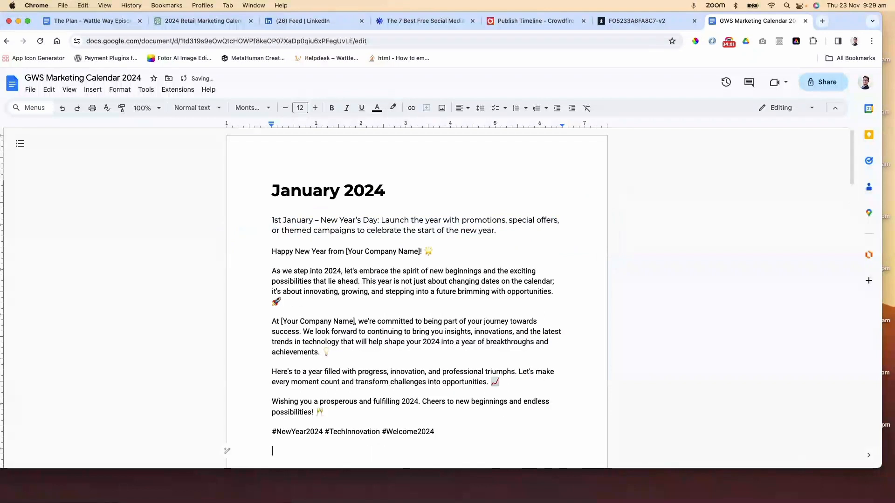
key(super+z)
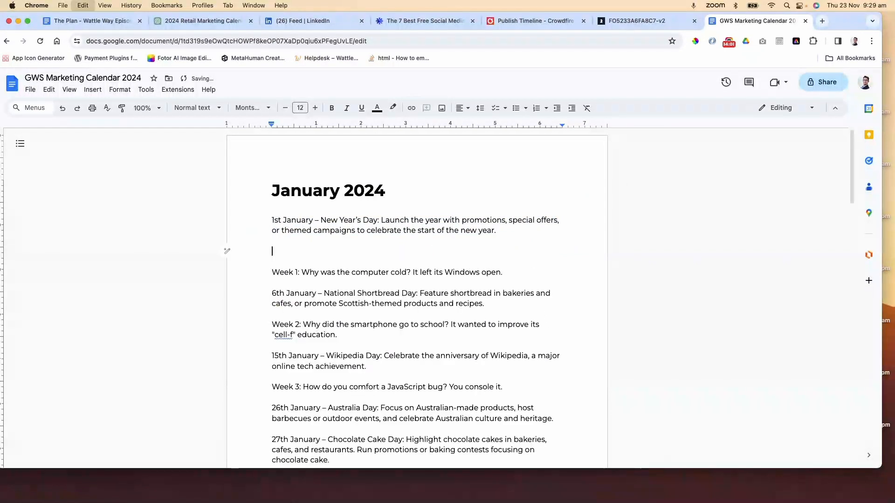
key(super+shift+v)
key(super+z)
key(super+v)
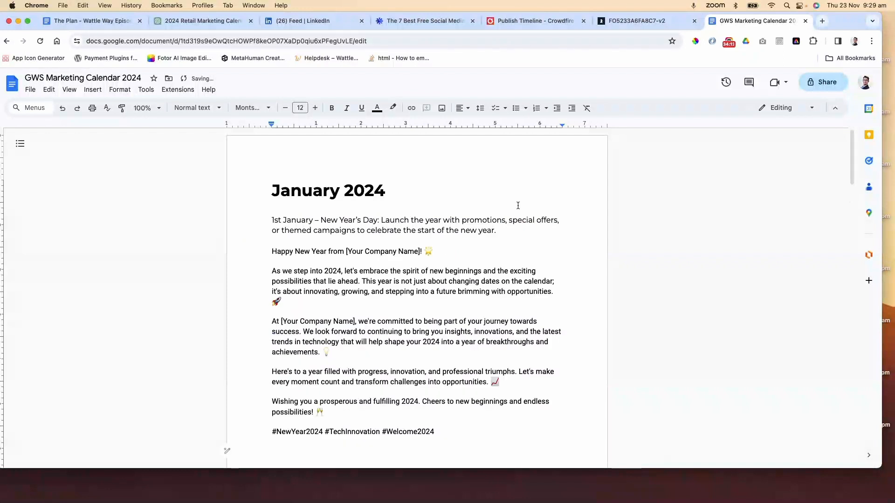
Delete the emoji after the post's heading "Happy New Year from [Your Company Name]!"
click(447, 253)
key(Delete)
key(Delete)
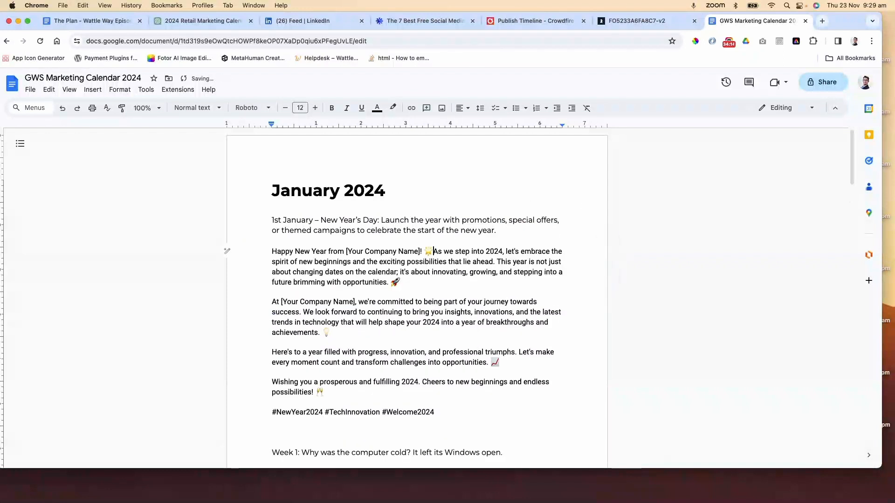
key(Return)
key(Return)
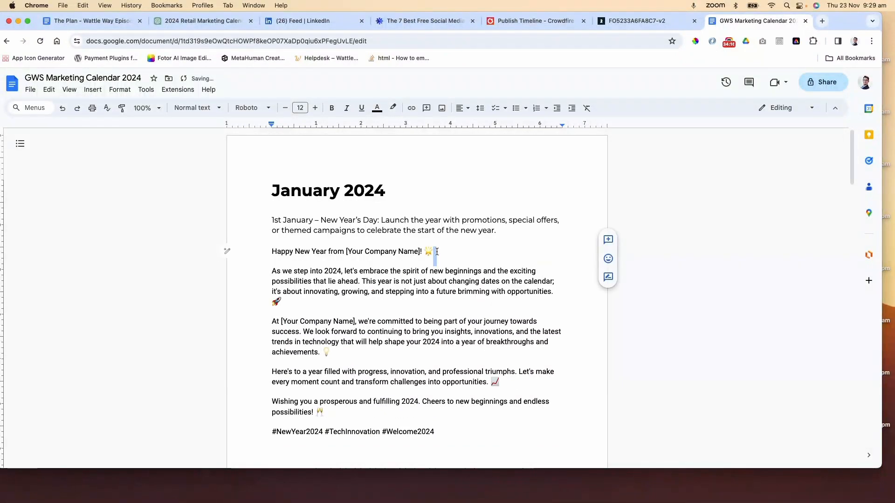
double_click(434, 250)
key(BackSpace)
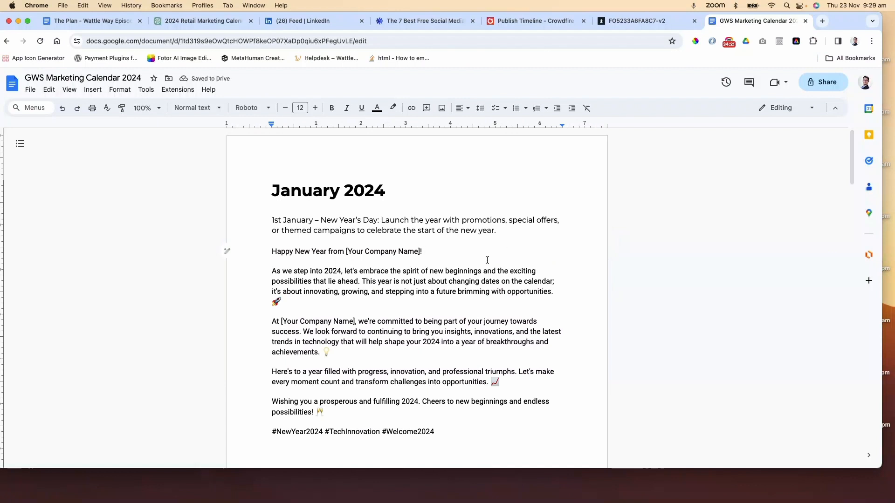
Replace the [Your Company Name] placeholder in the second paragraph with "Golden Wattle Studios,"
drag(354, 322, 281, 321)
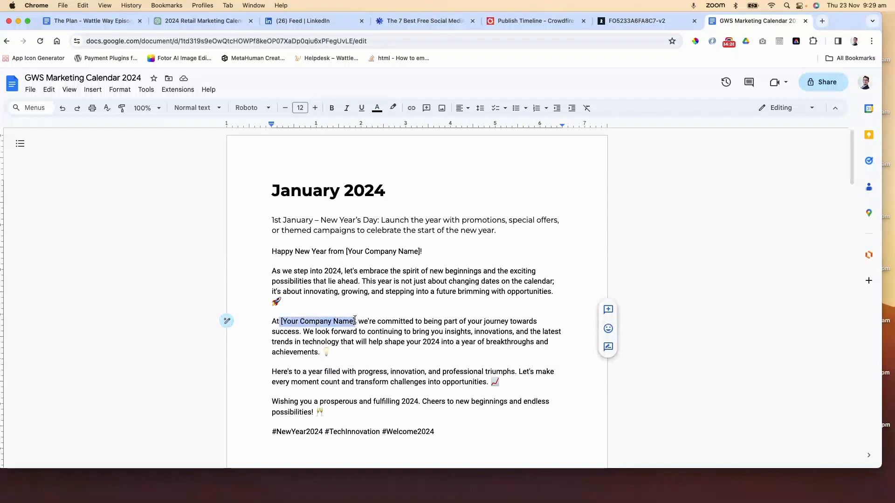
text(Golde)
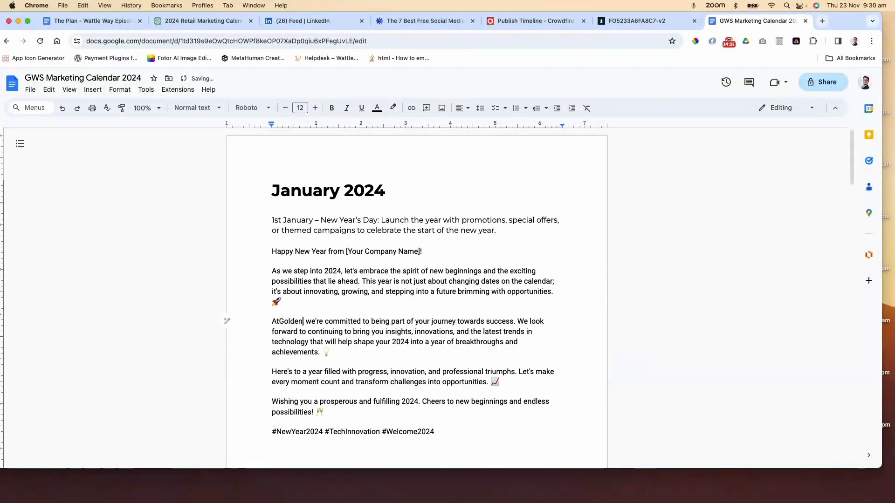
text(n Watt)
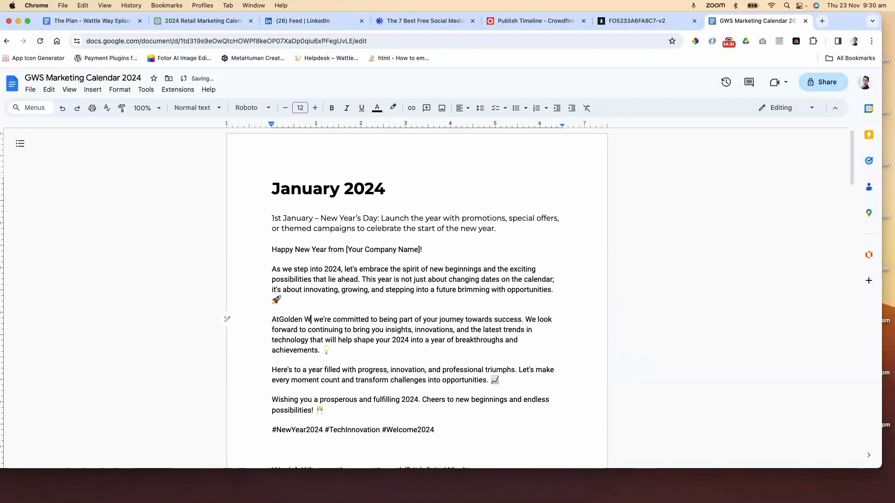
text(le Studios,)
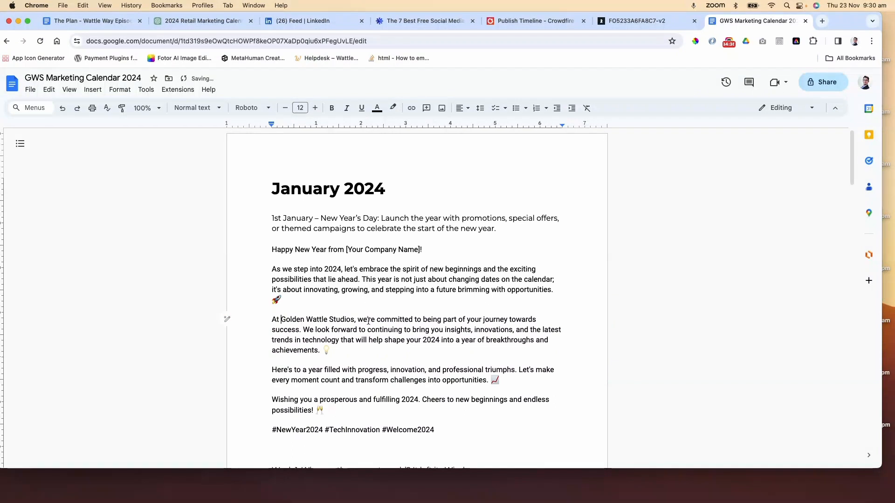
Replace "[Your Company Name]!" in the post heading with Golden Wattle Studios
drag(355, 321, 281, 319)
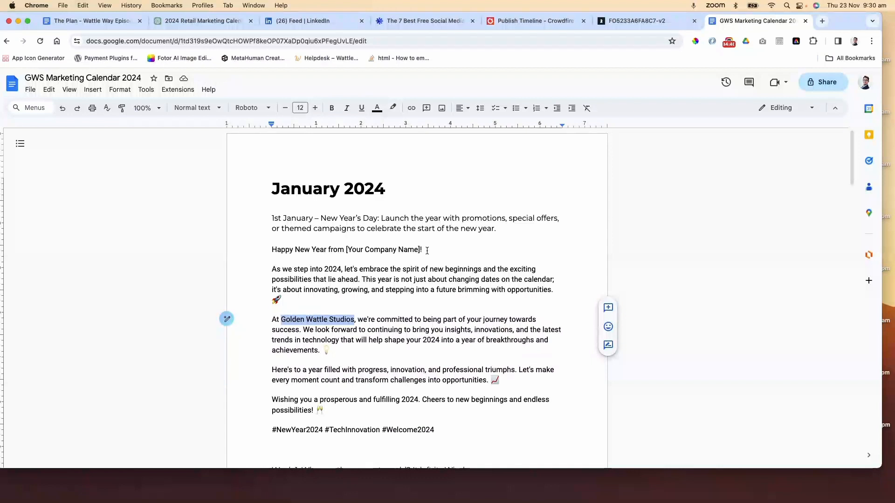
drag(420, 251, 346, 250)
key(super+v)
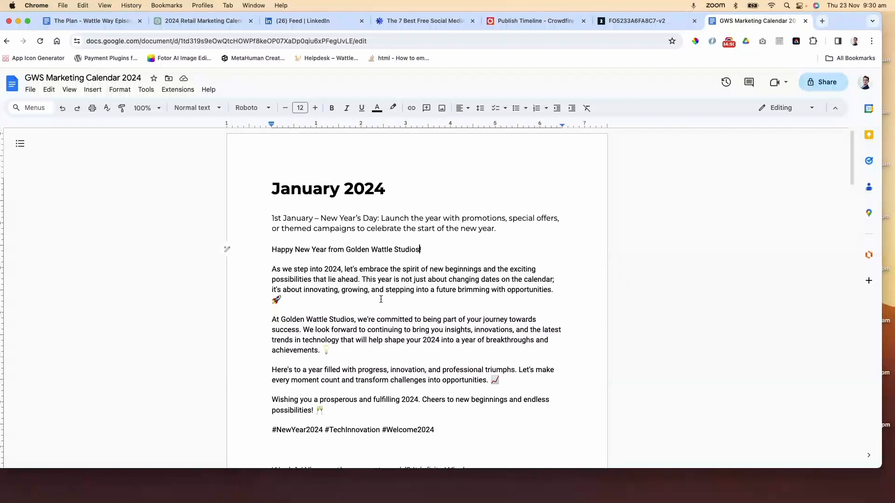
Copy the 6th January National Shortbread Day description from the marketing calendar document
scroll(380, 298, down, 2)
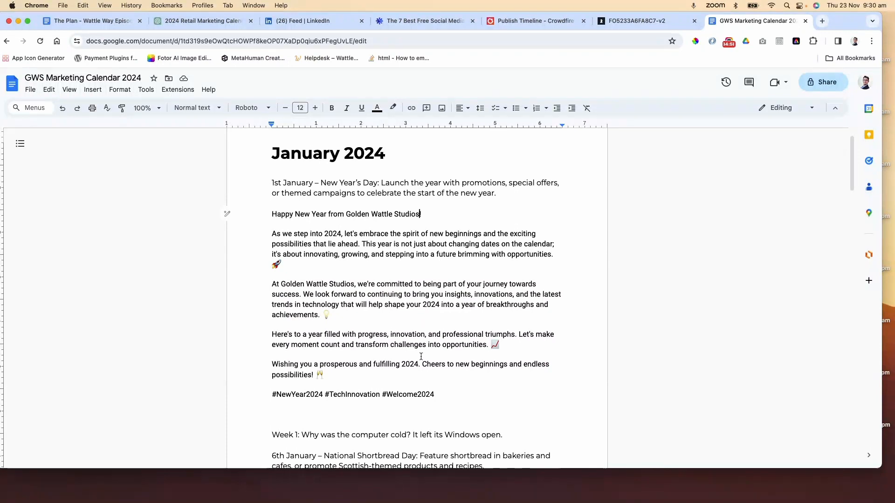
scroll(429, 361, down, 1)
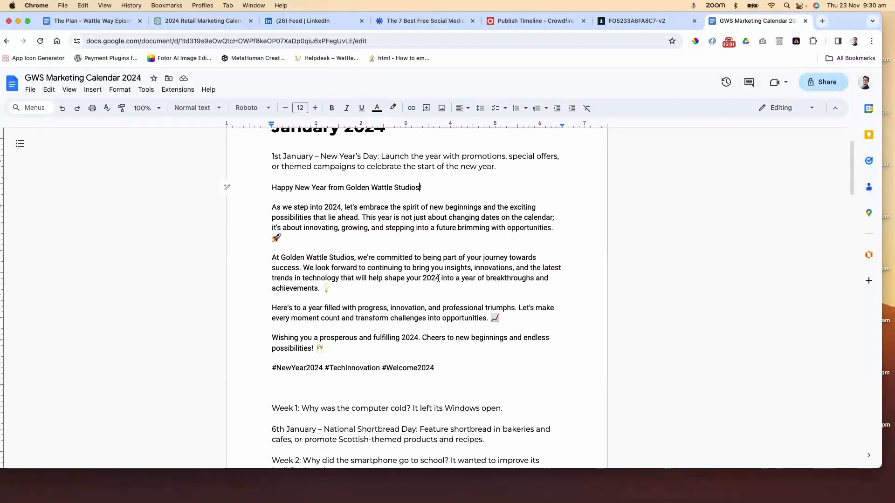
scroll(438, 279, up, 2)
scroll(438, 279, down, 3)
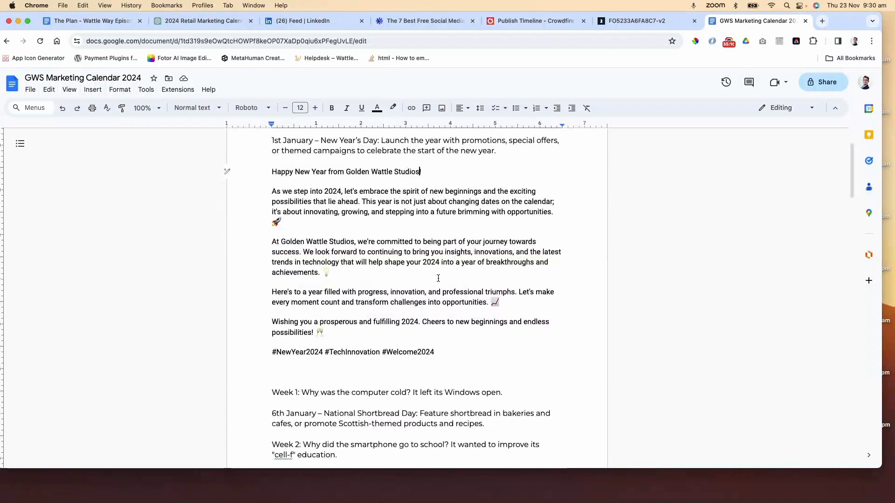
scroll(438, 278, down, 3)
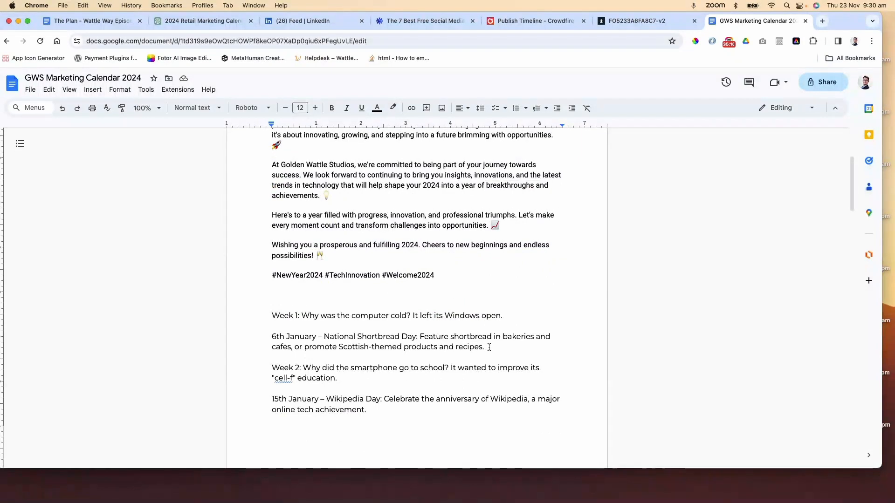
drag(488, 347, 325, 340)
key(super+c)
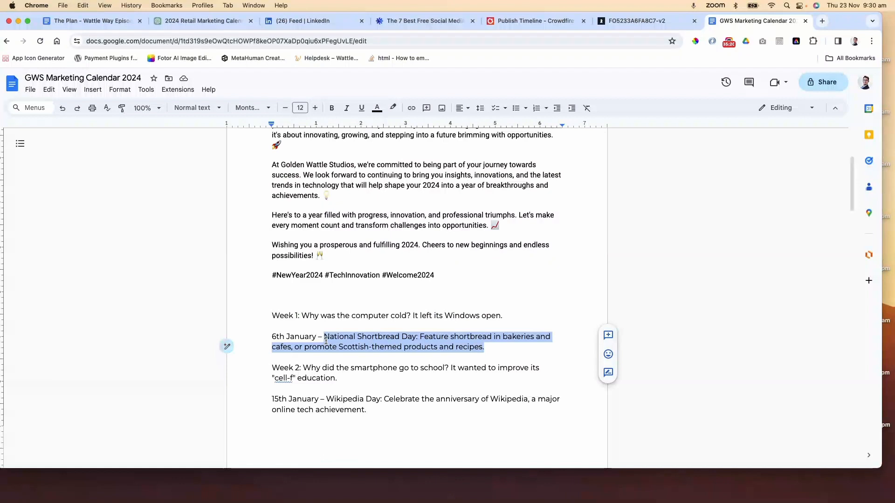
scroll(369, 323, up, 3)
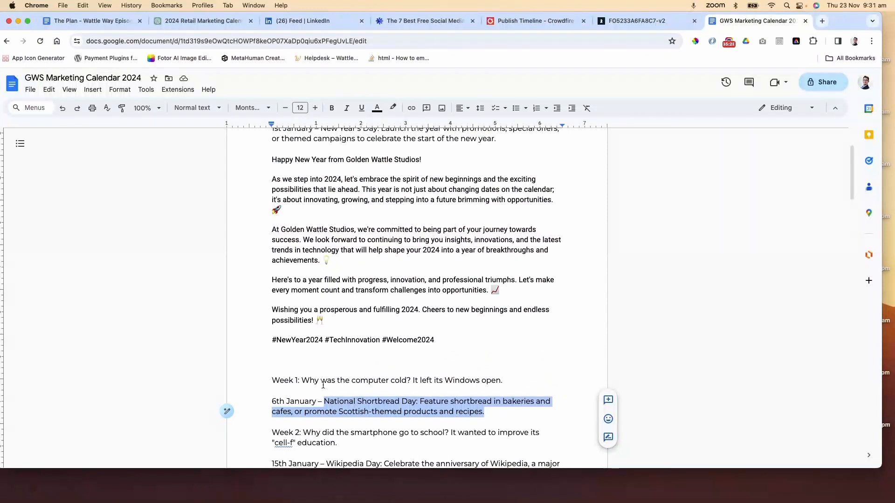
drag(302, 380, 503, 379)
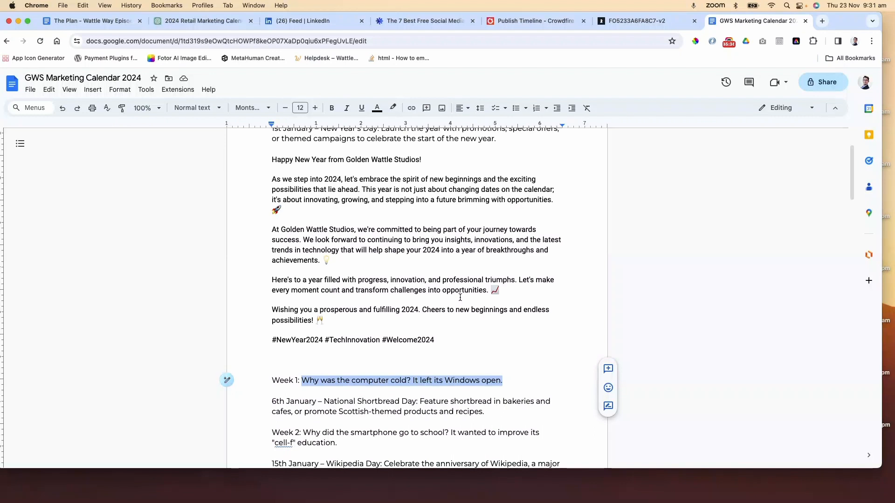
Switch to ChatGPT and submit the copied National Shortbread Day description as a new prompt
click(205, 22)
click(420, 443)
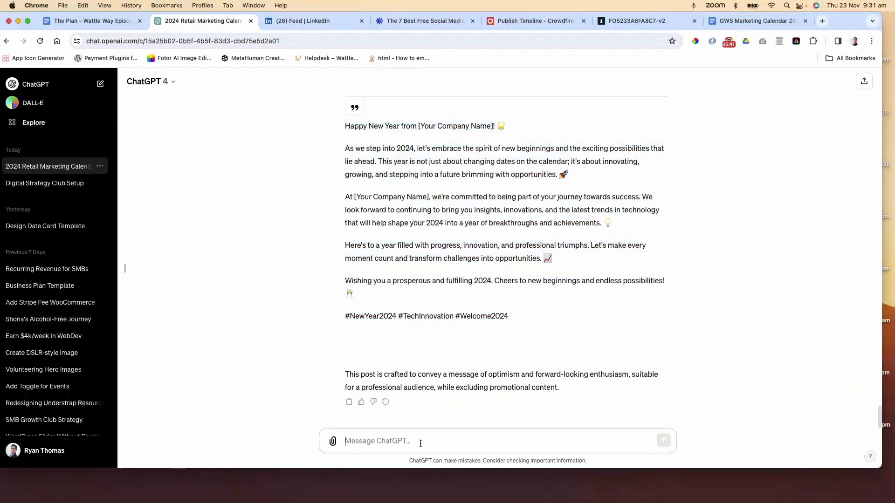
key(super+v)
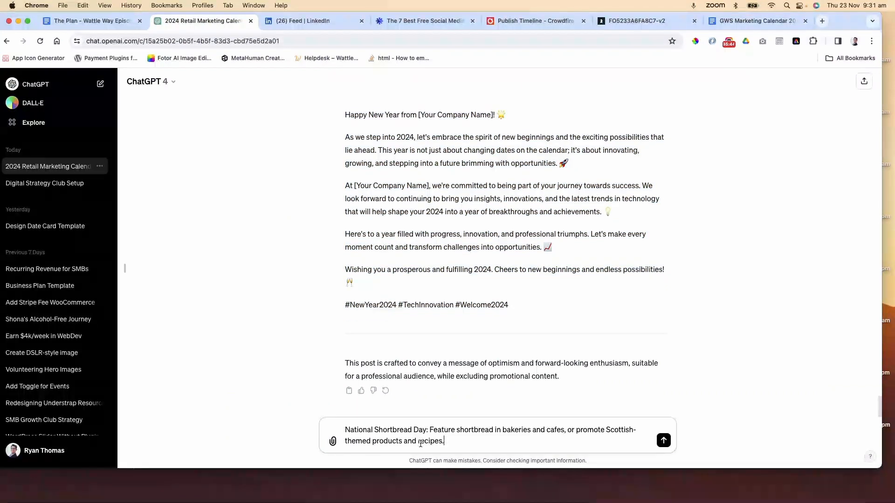
key(Return)
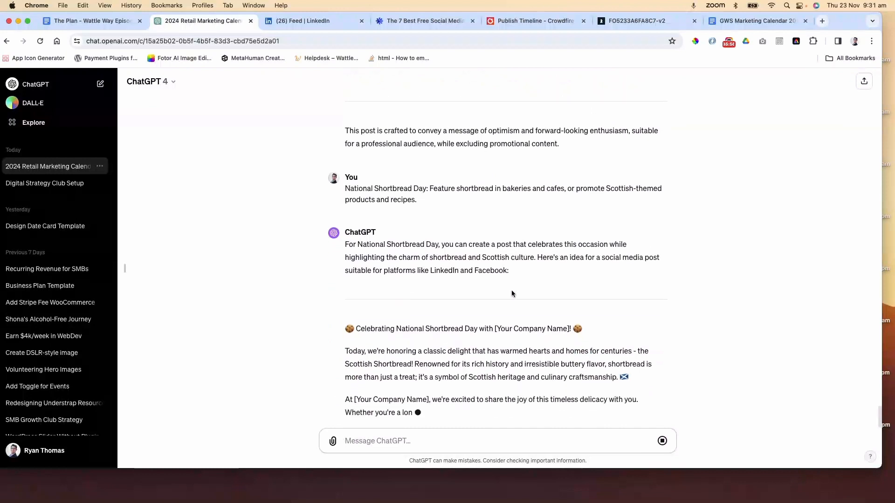
Send ChatGPT a follow-up message: "My Business name is Golden Wattle Studios"
click(404, 441)
text(My Business name is)
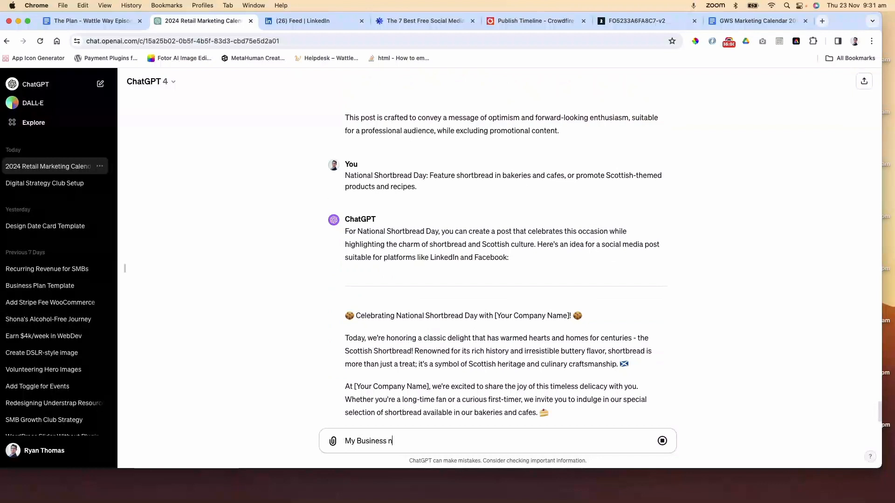
text( Golden)
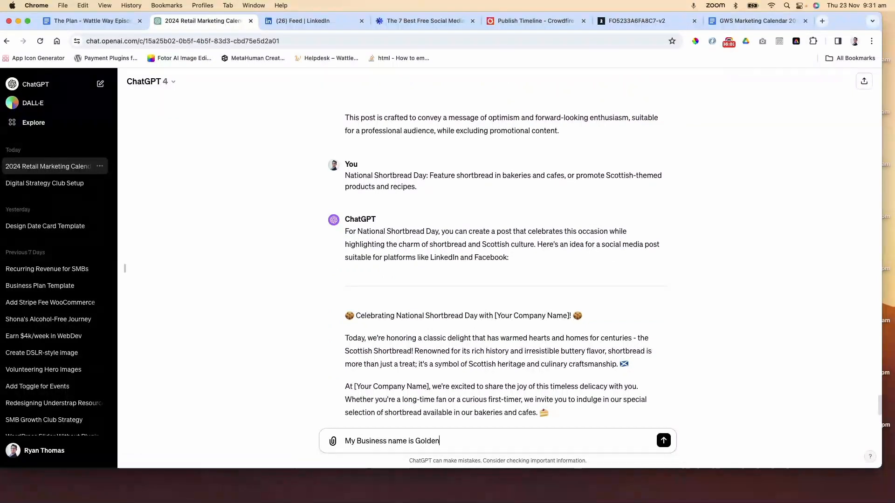
text( Wattle Studios)
scroll(426, 425, down, 5)
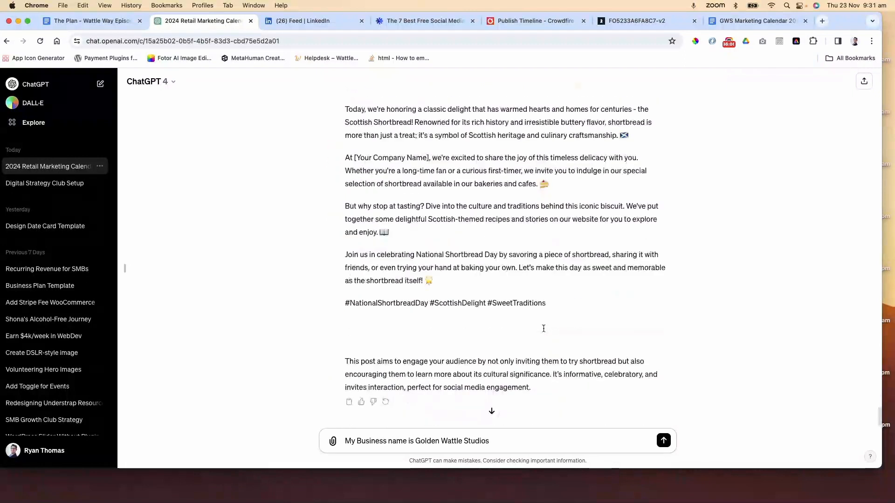
click(664, 441)
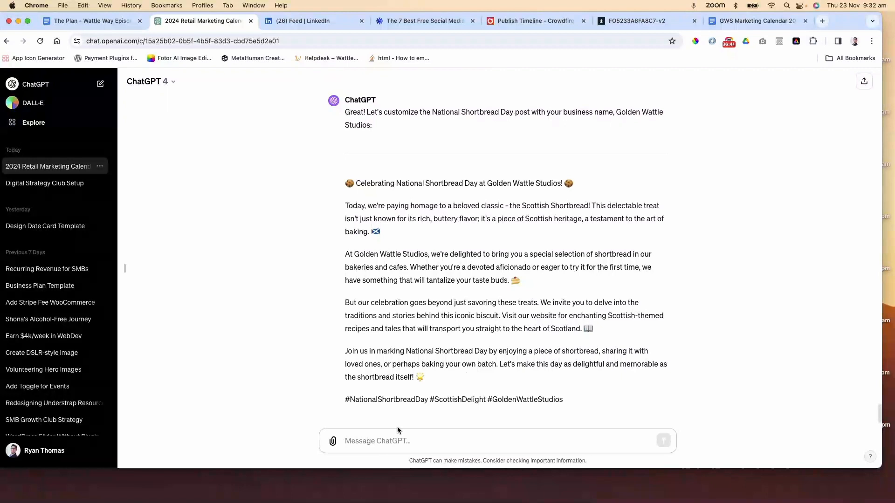
Send a follow-up explaining the business is in the technology industry, not a bakery, and just wants to celebrate shortbread day
text(My b)
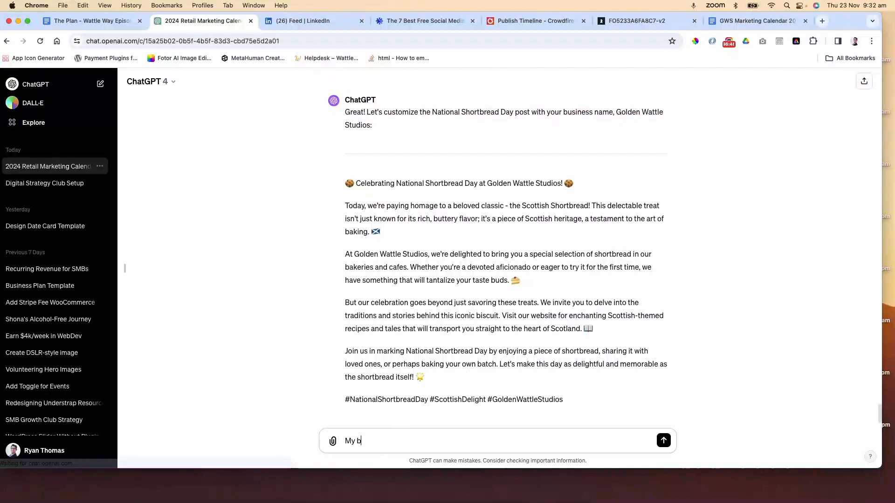
text(usiness is )
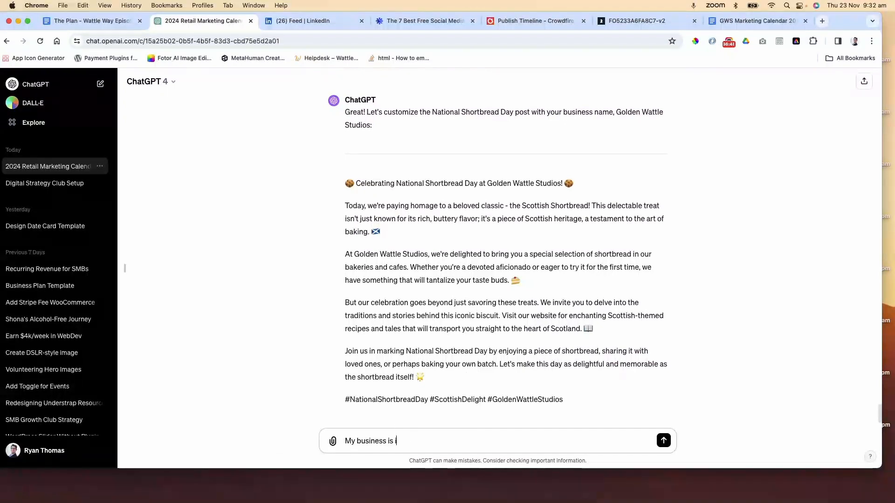
text(in the technology industry)
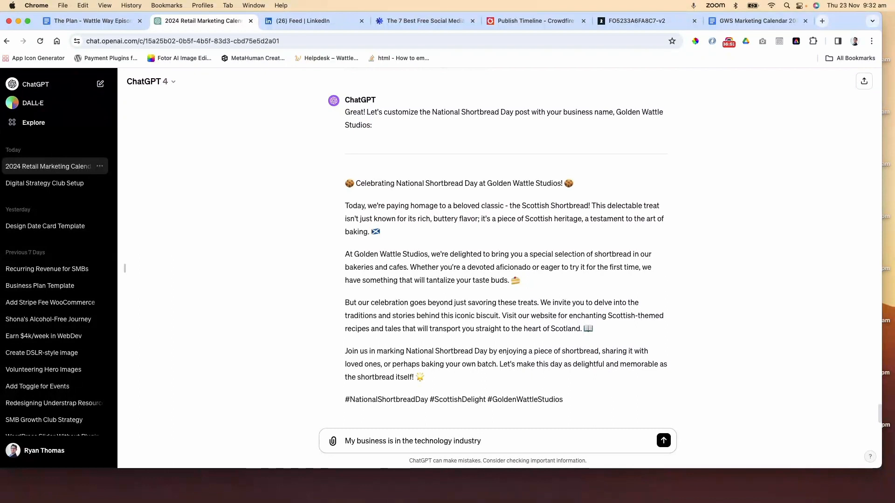
text(. We are not a bakery, we just w)
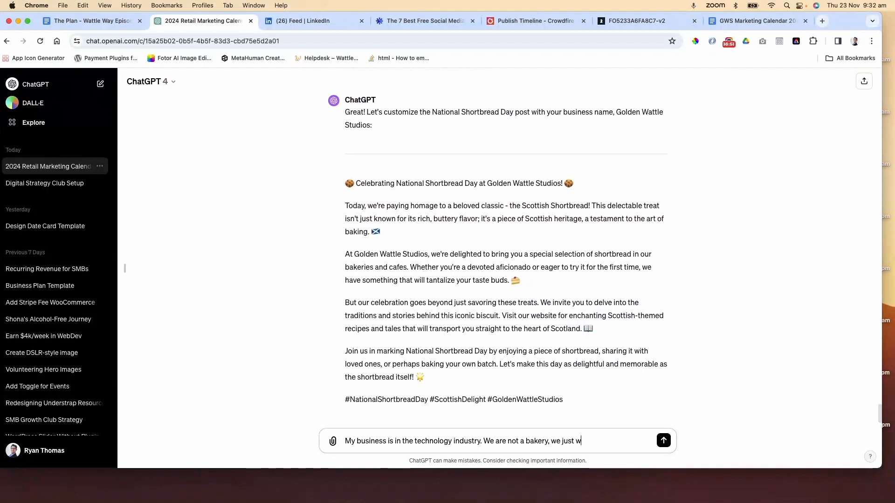
text(ant t)
text(bvrat)
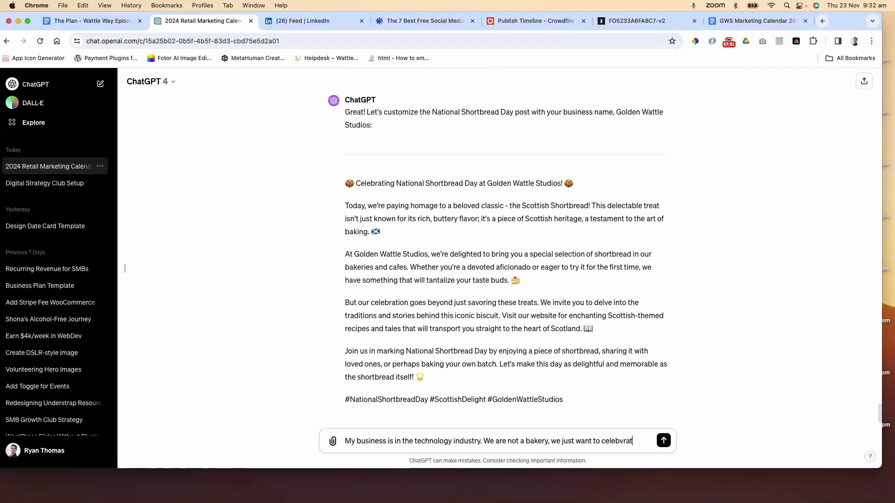
key(BackSpace)
key(BackSpace)
key(BackSpace)
key(BackSpace)
text(rate short bread )
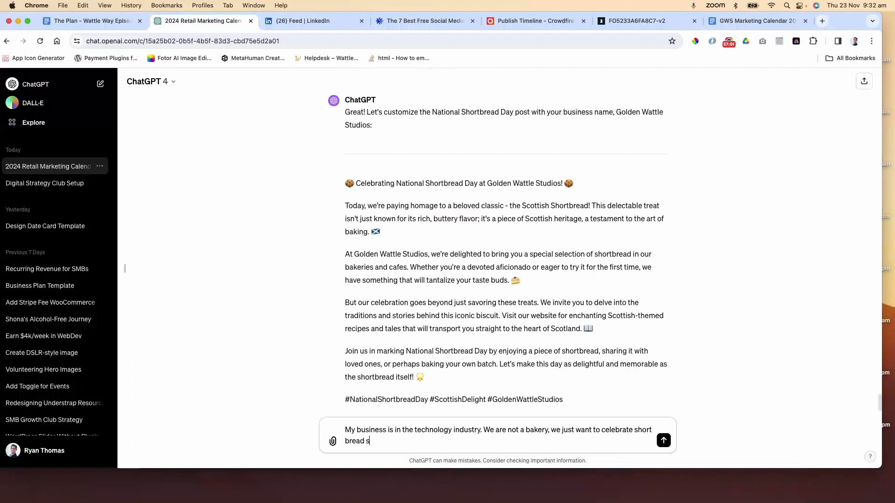
text(day)
key(Return)
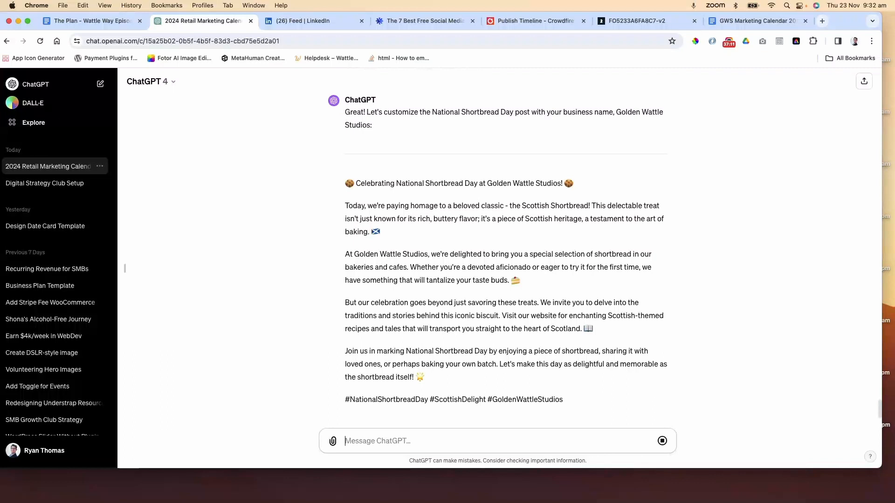
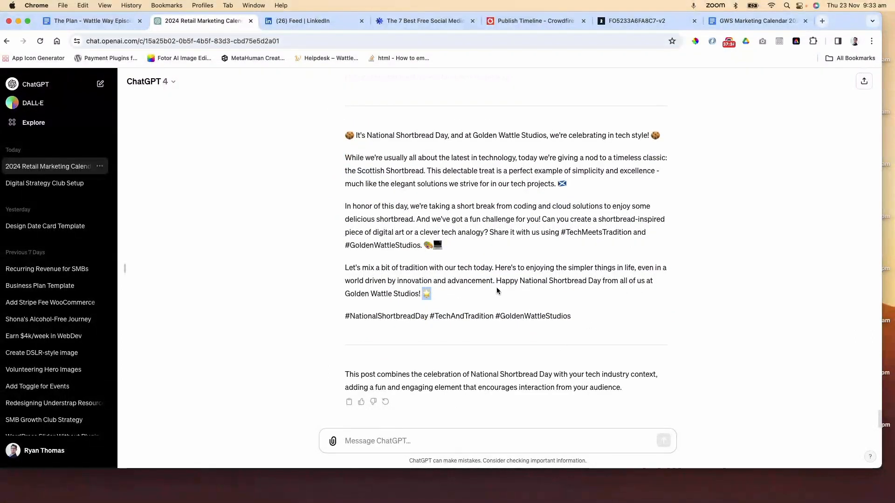
Copy ChatGPT's National Shortbread Day post and paste it on a new line below the 6th January entry in the calendar document
drag(578, 316, 340, 143)
key(super+c)
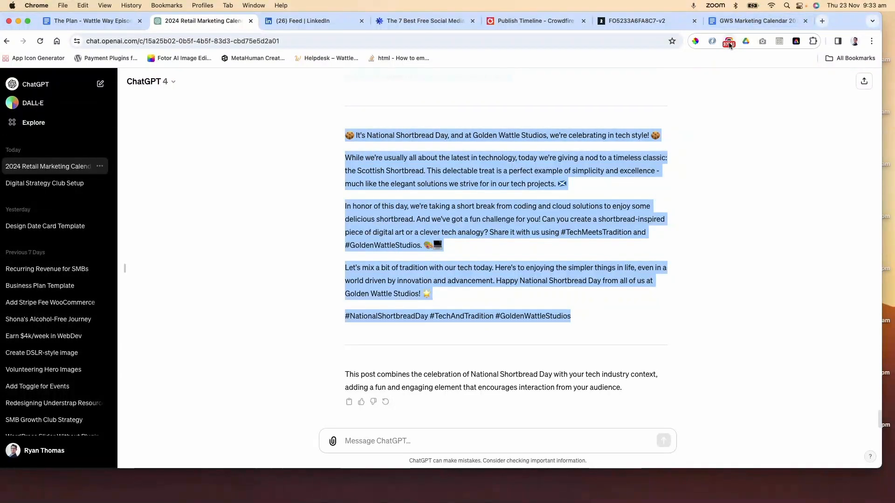
click(751, 27)
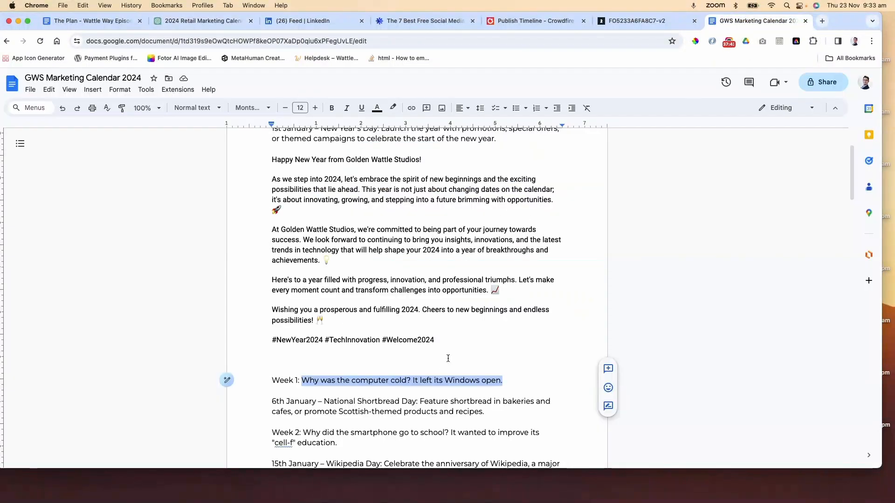
scroll(448, 358, down, 1)
scroll(466, 354, down, 3)
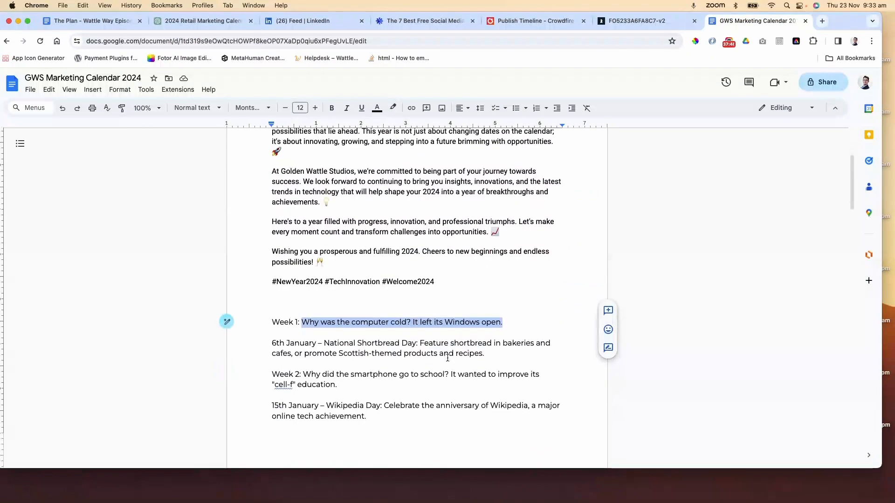
click(494, 349)
key(Return)
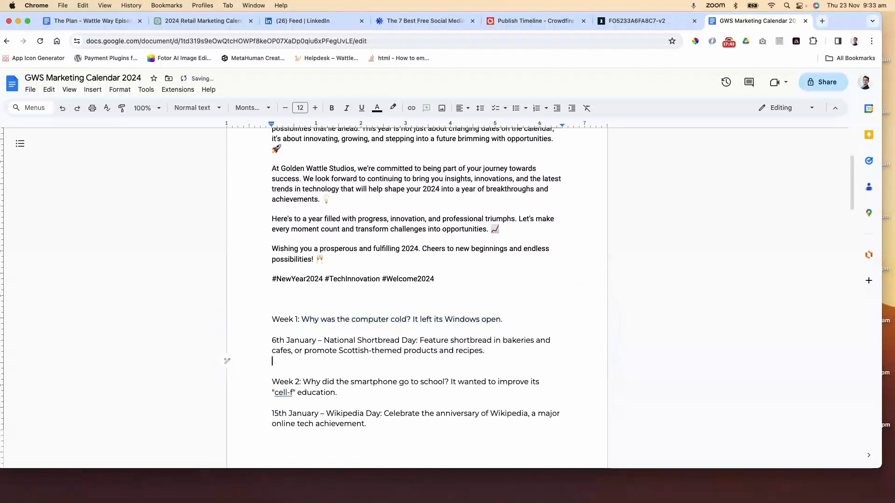
key(Return)
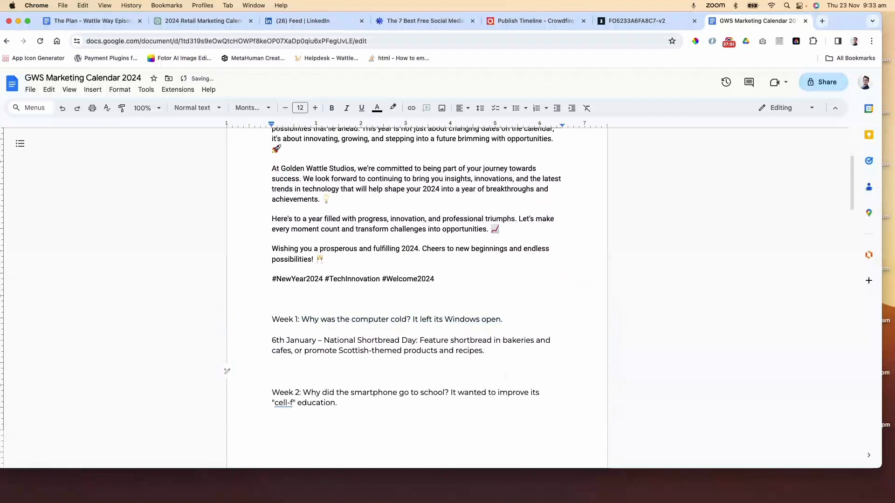
key(super+v)
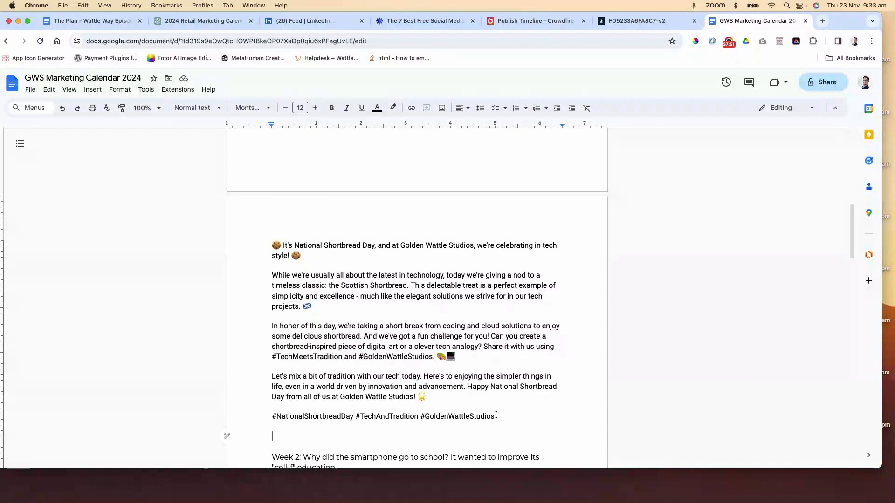
Review the pasted shortbread post and the 6th January entry above it in the document
drag(495, 417, 276, 422)
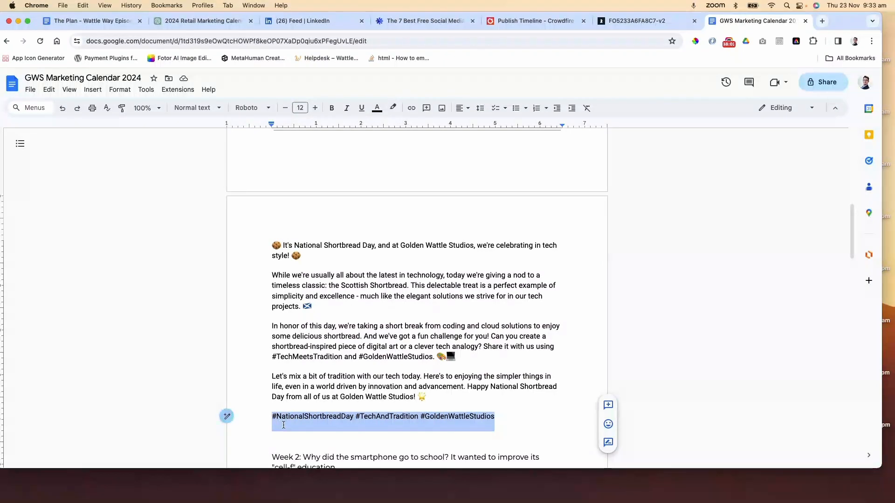
scroll(362, 396, up, 10)
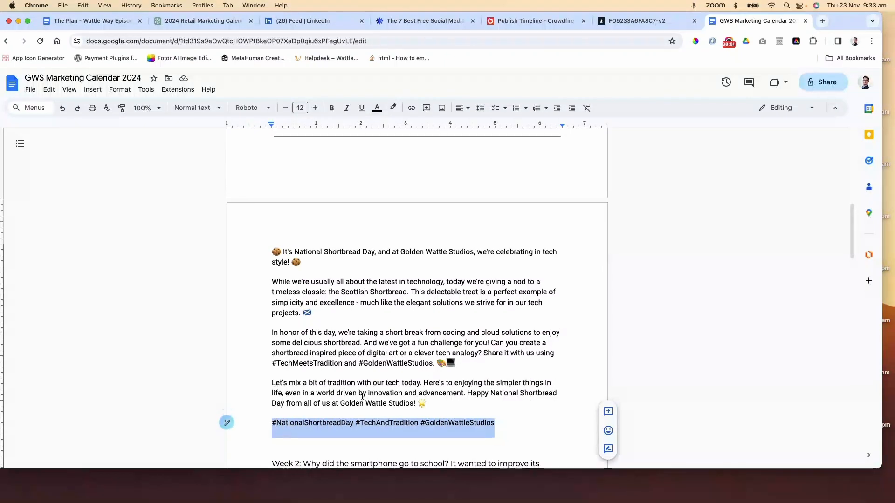
scroll(362, 396, down, 6)
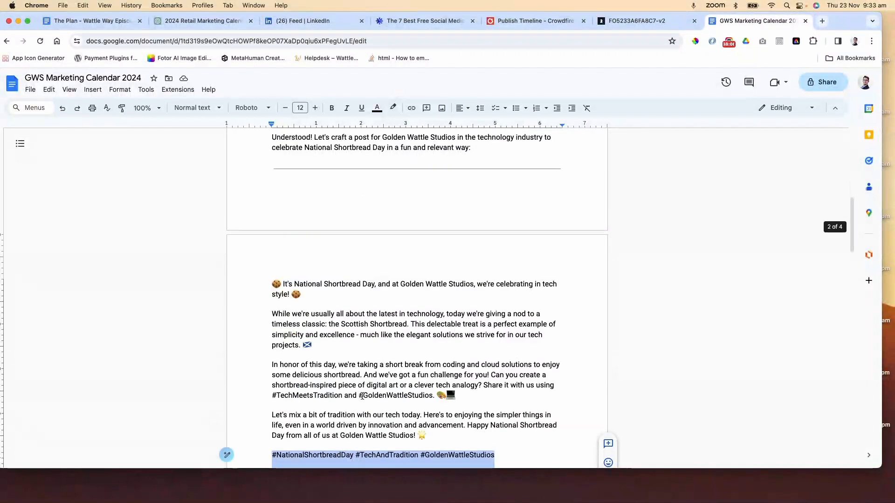
scroll(362, 396, up, 2)
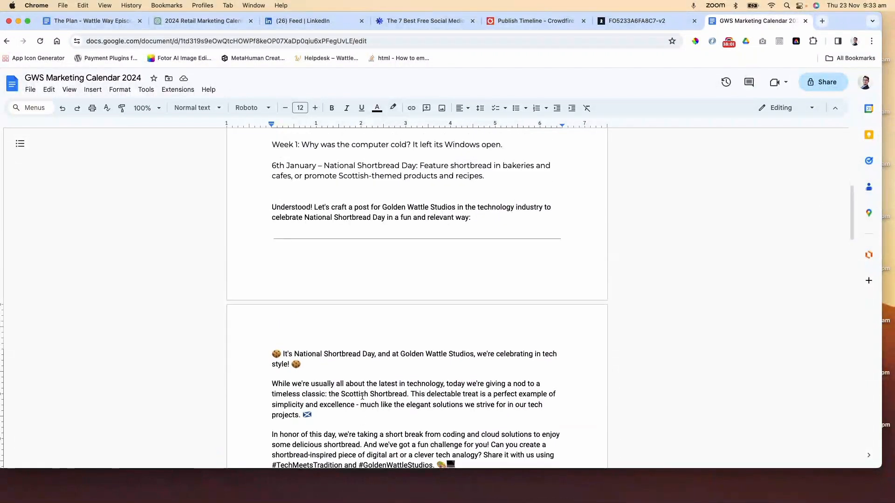
scroll(350, 259, up, 4)
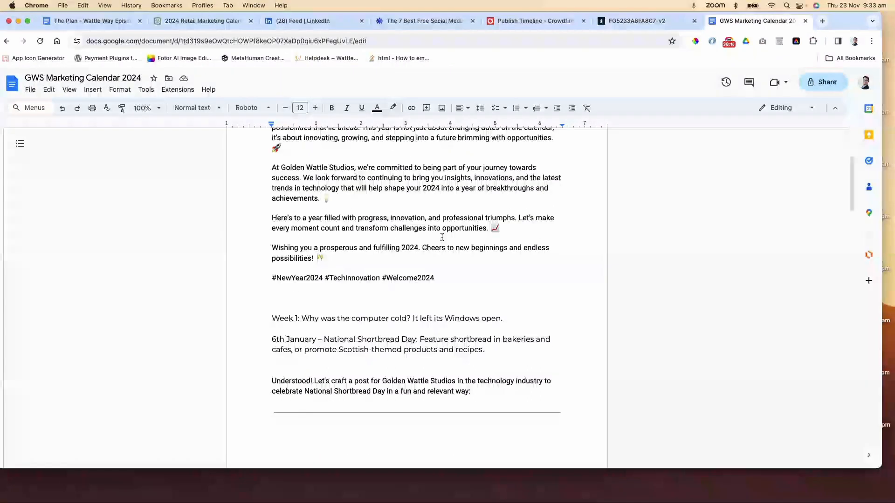
double_click(504, 358)
click(513, 353)
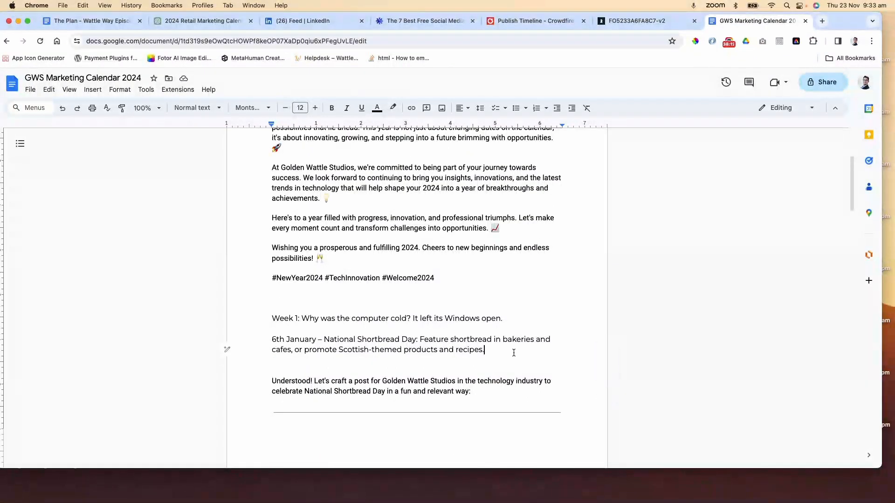
Insert a page break before the 6th January National Shortbread Day entry and delete the leftover blank line
double_click(532, 324)
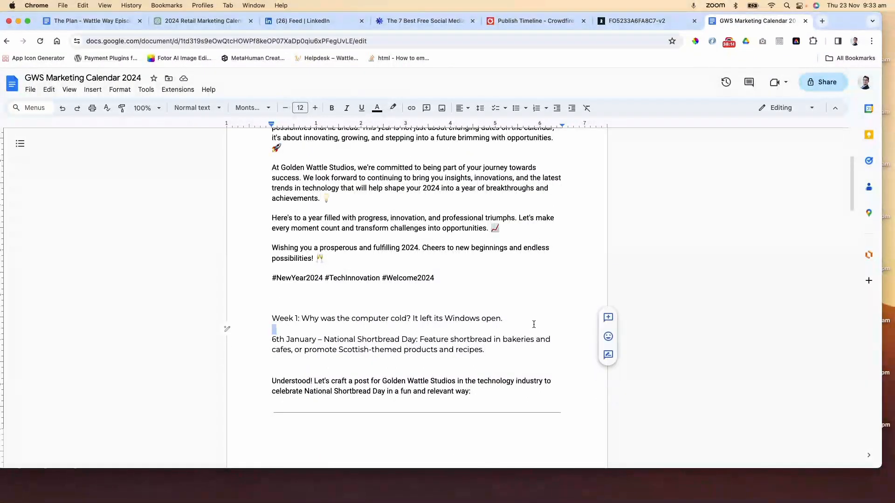
key(Return)
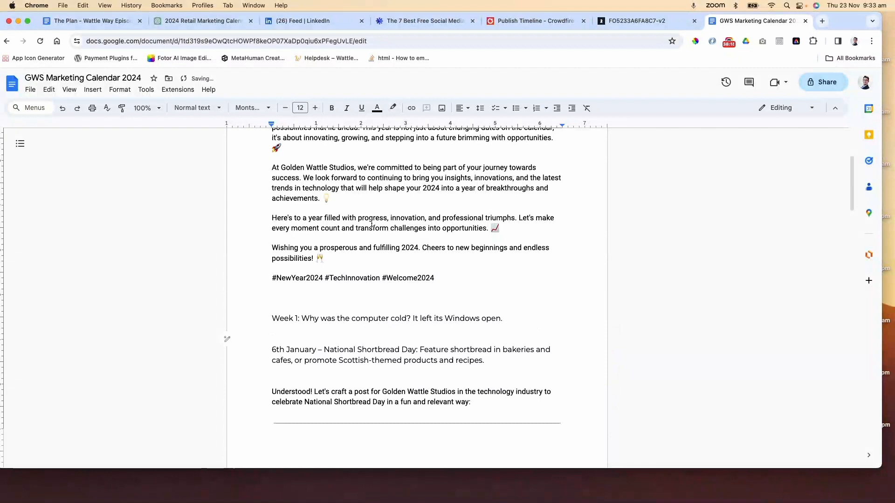
click(93, 90)
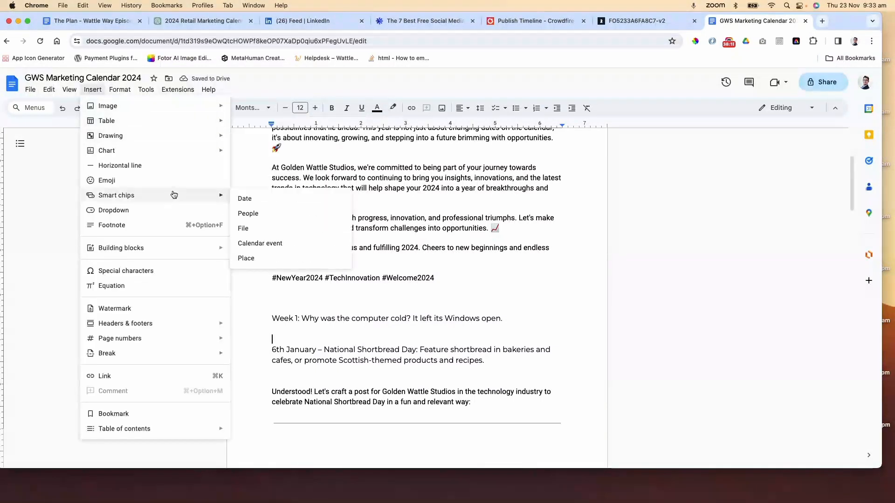
mouse_move(175, 195)
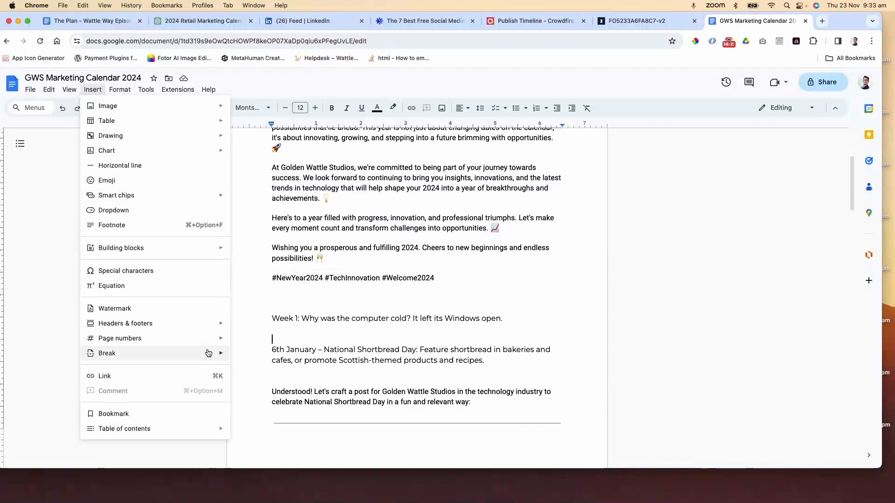
mouse_move(208, 353)
click(260, 355)
scroll(331, 326, down, 3)
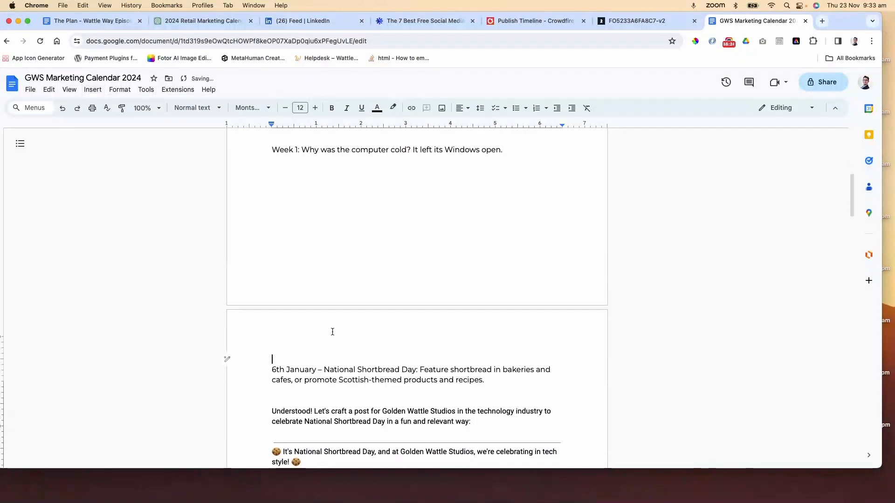
key(Delete)
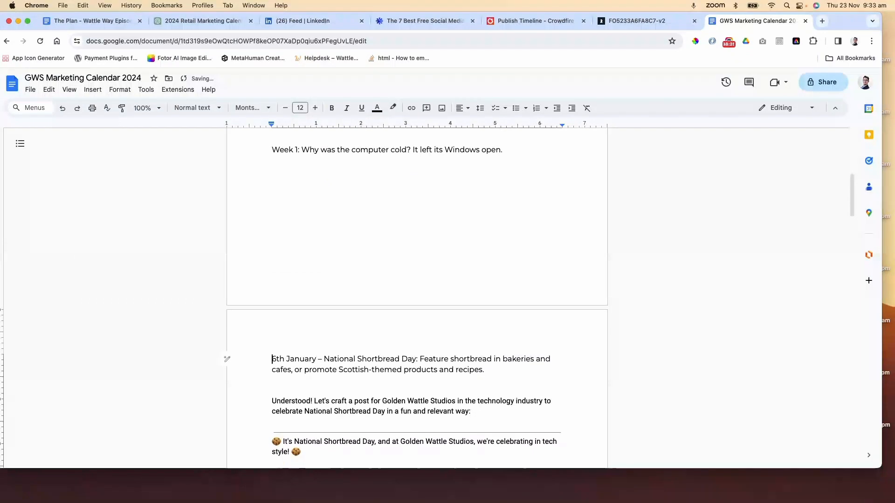
click(317, 388)
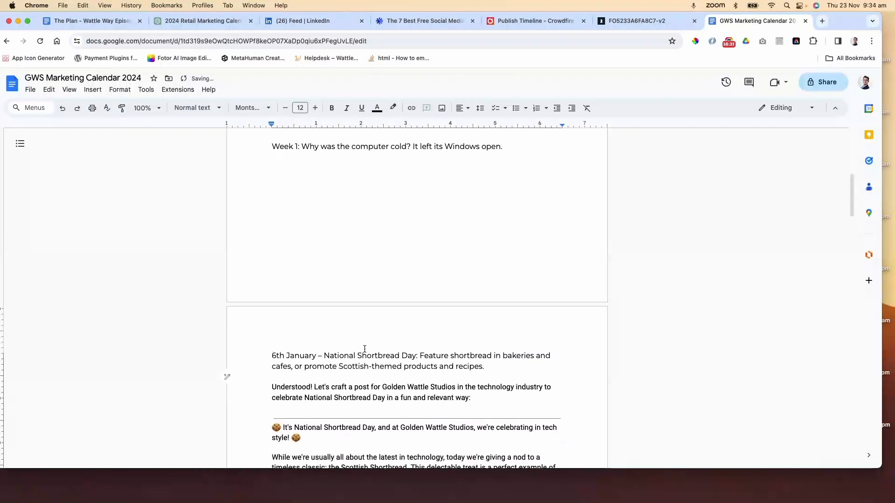
Copy the Happy New Year post text, from its heading to the hashtags, in the January 2024 section
scroll(364, 348, down, 2)
scroll(364, 348, down, 3)
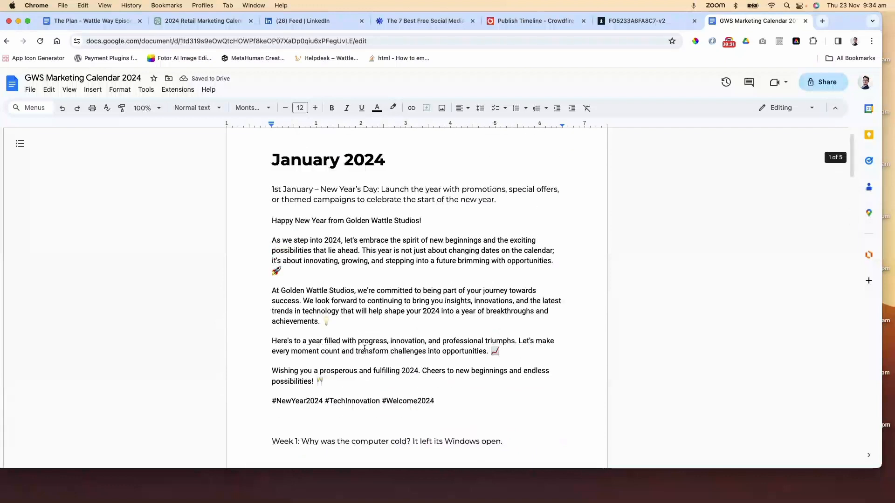
scroll(364, 348, down, 20)
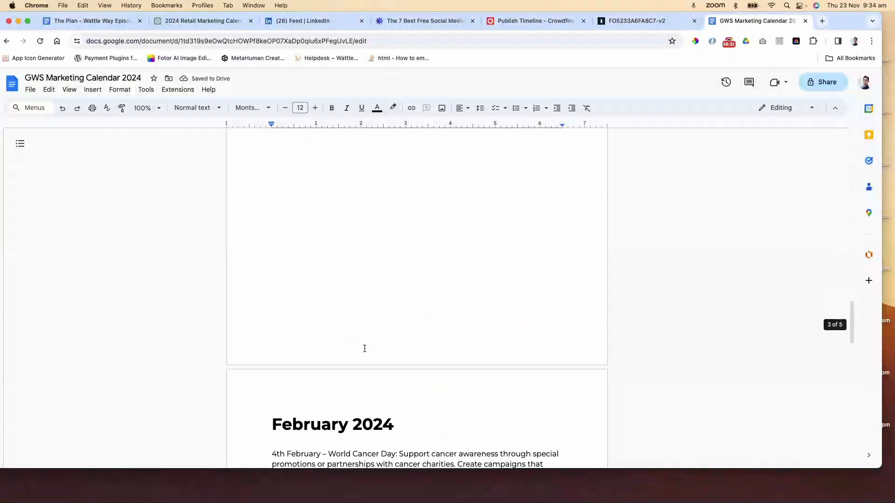
scroll(364, 348, up, 5)
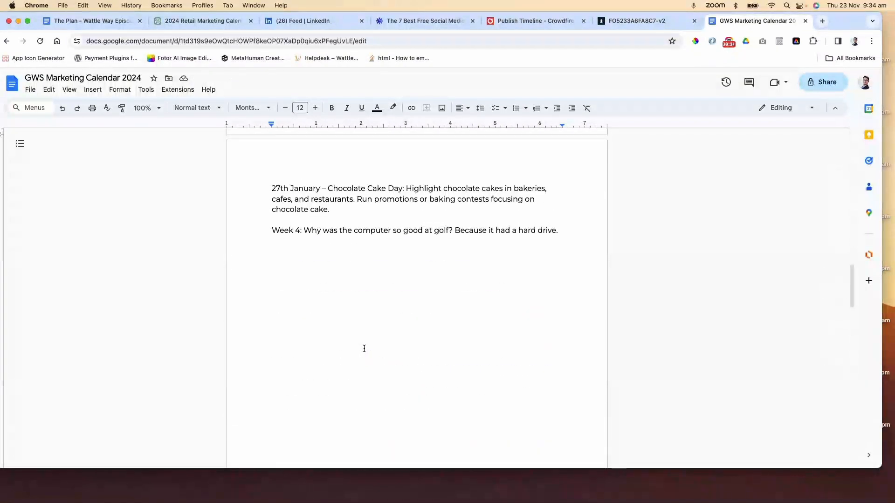
scroll(365, 348, up, 15)
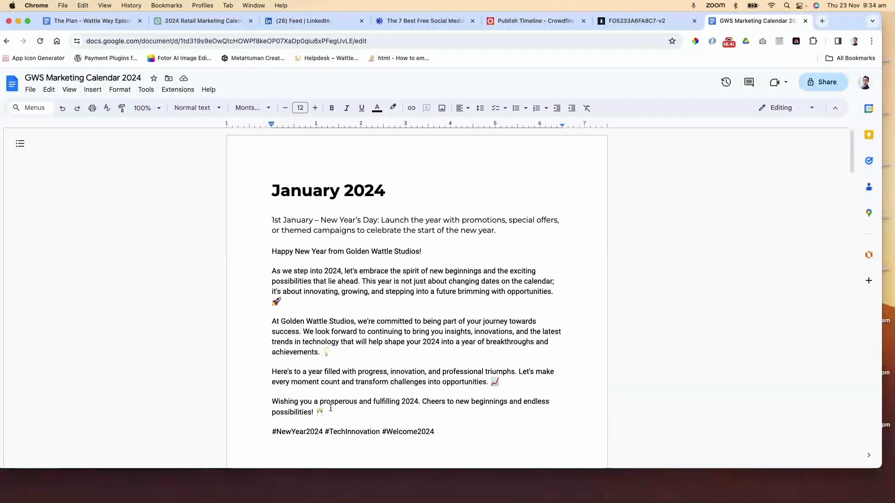
drag(330, 408, 271, 251)
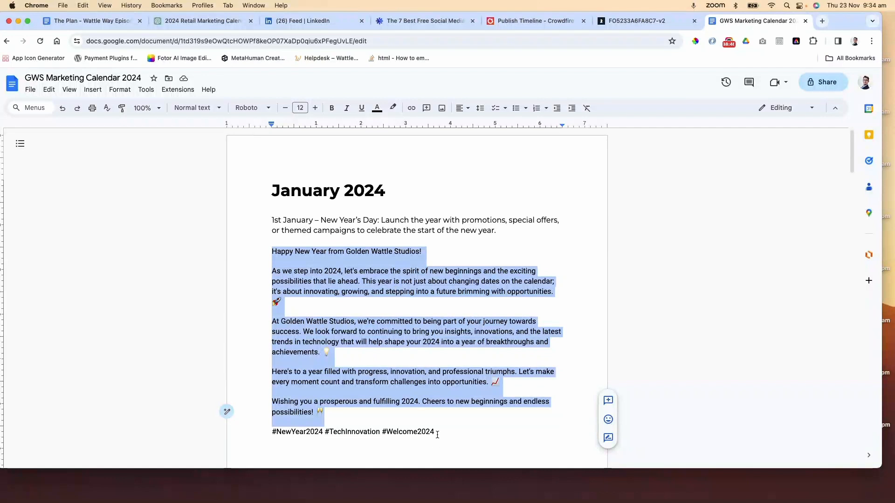
drag(437, 434, 272, 256)
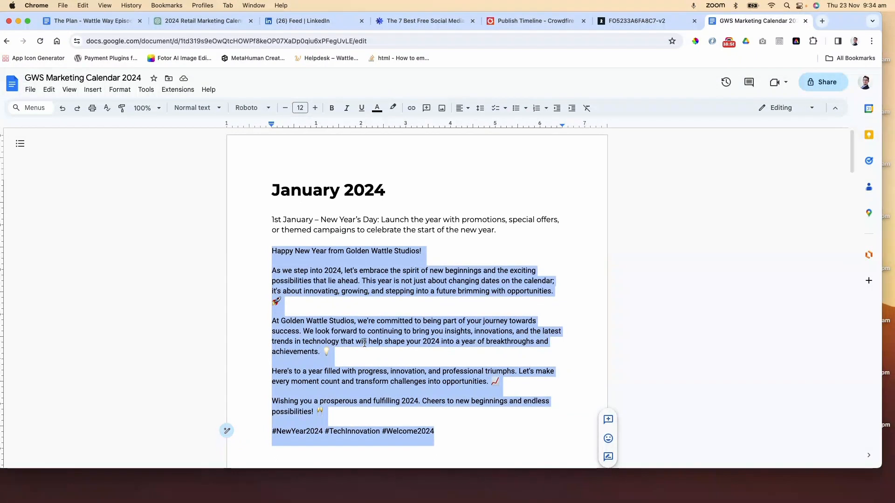
scroll(363, 348, down, 3)
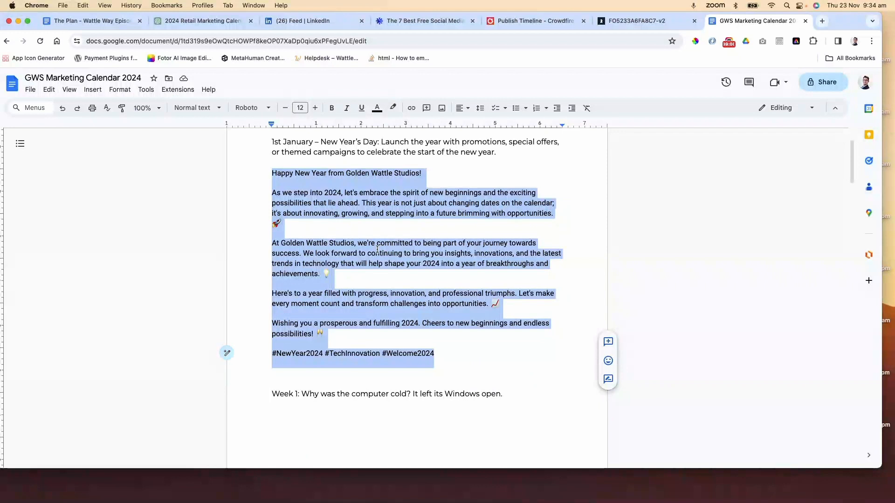
right_click(371, 190)
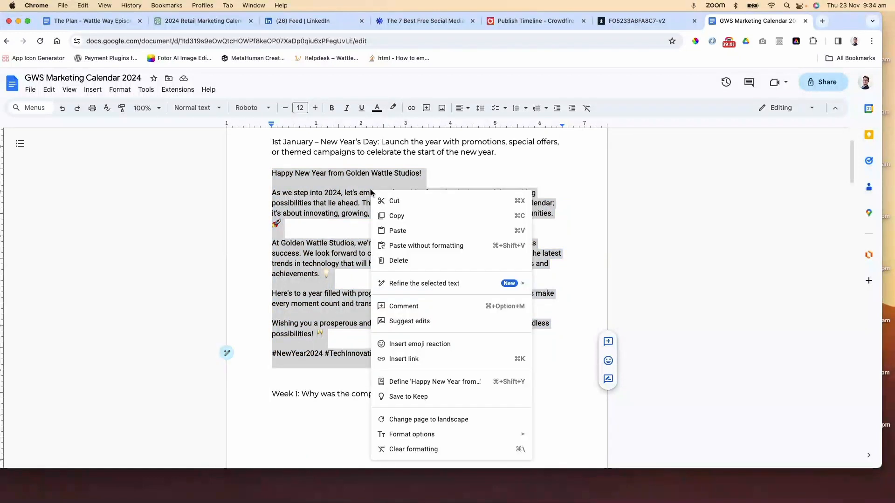
click(408, 215)
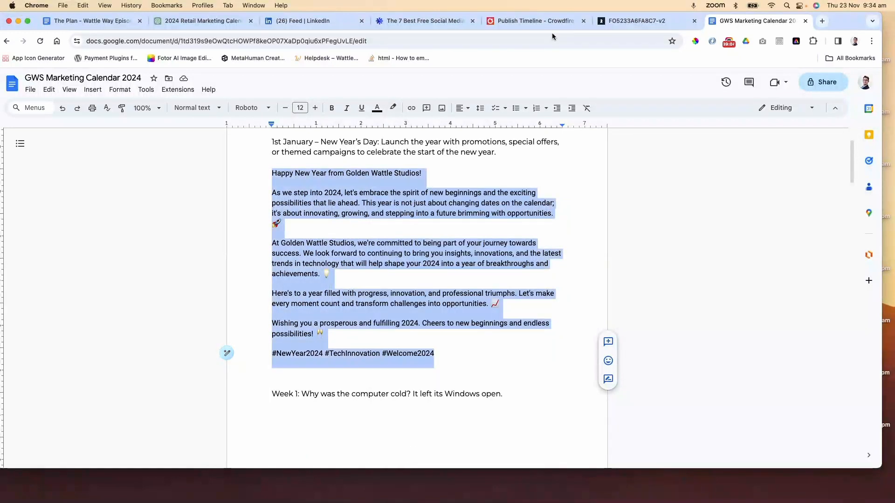
In Crowdfire, start scheduling a new post and paste the Happy New Year text into the composer
click(519, 21)
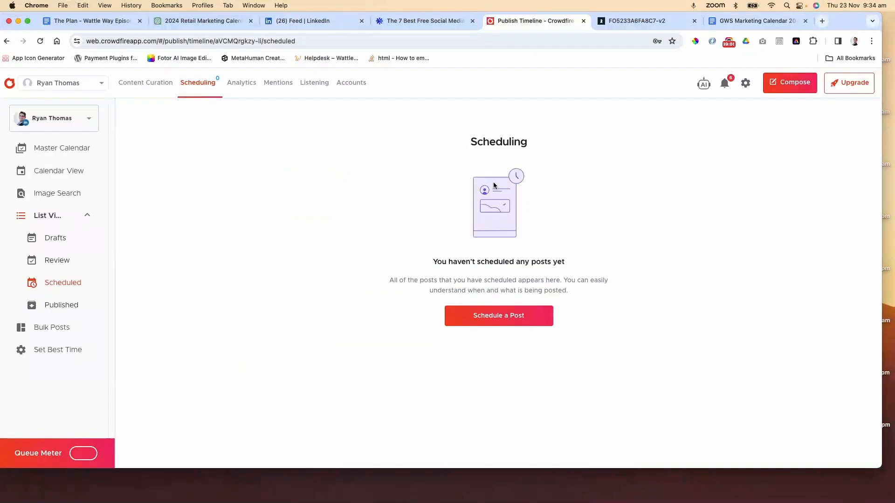
click(505, 320)
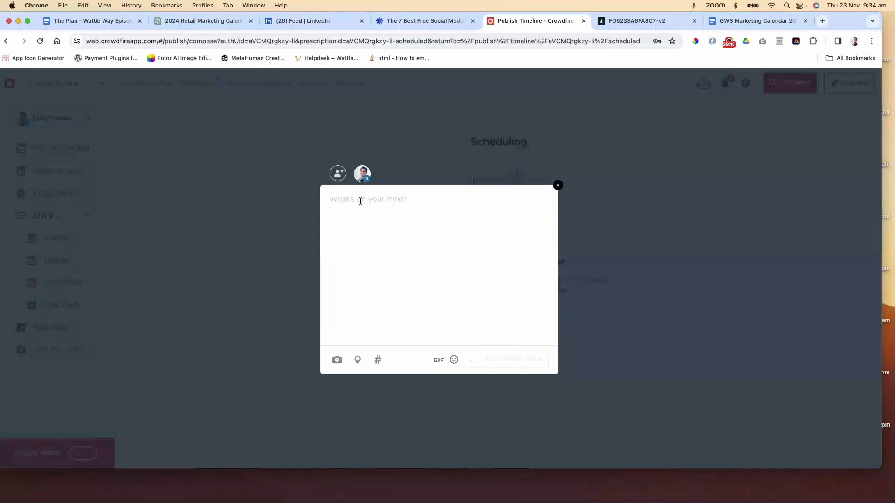
click(360, 201)
key(super+v)
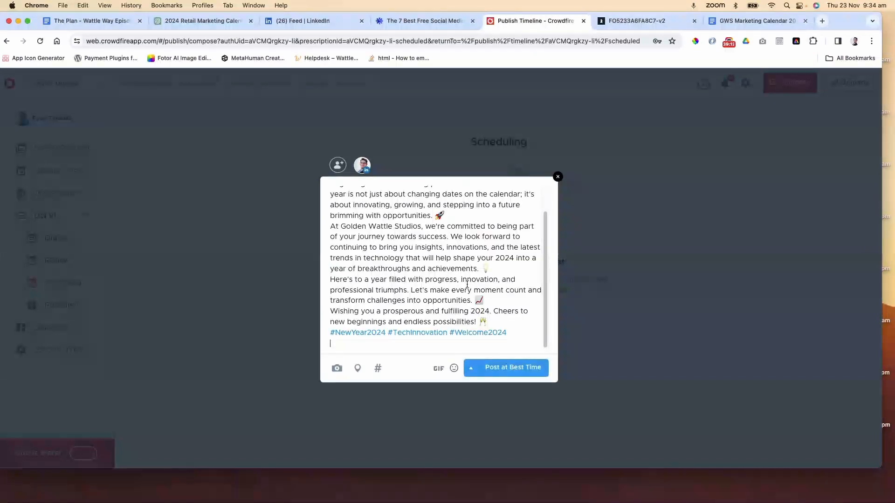
Add blank lines between the New Year post's paragraphs in the Crowdfire composer
scroll(544, 282, up, 2)
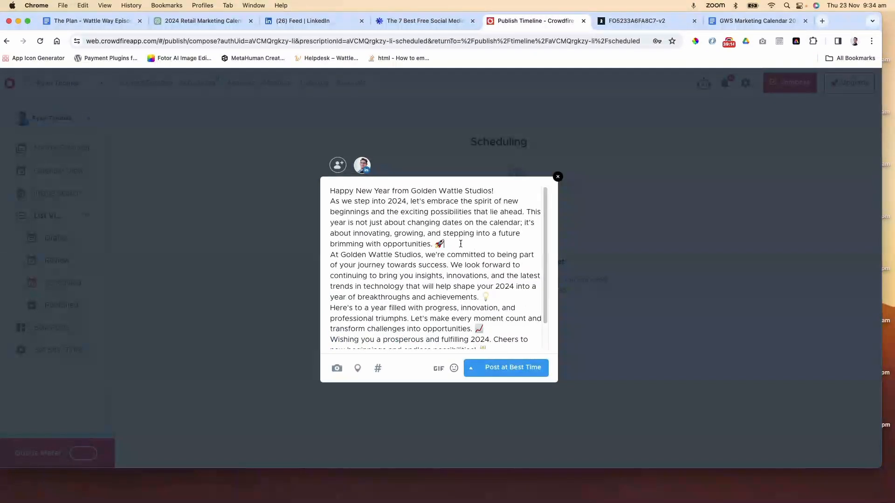
click(463, 245)
key(Return)
click(503, 308)
key(Return)
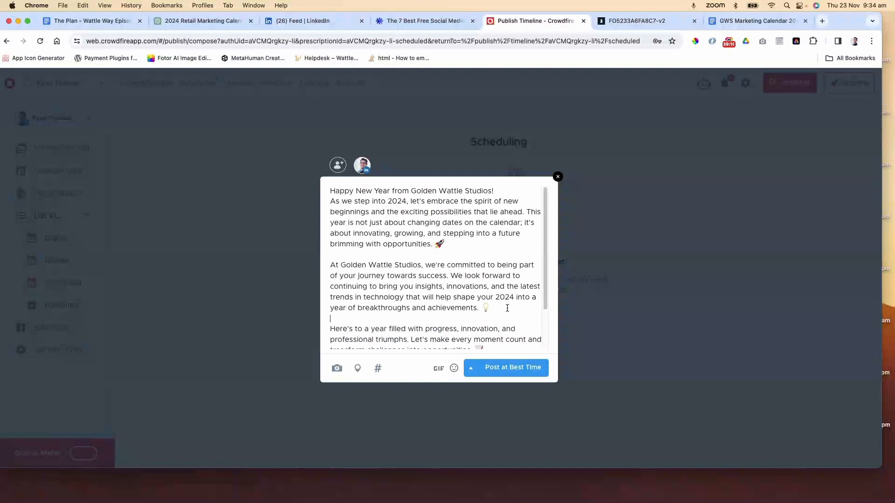
scroll(504, 308, down, 2)
click(497, 309)
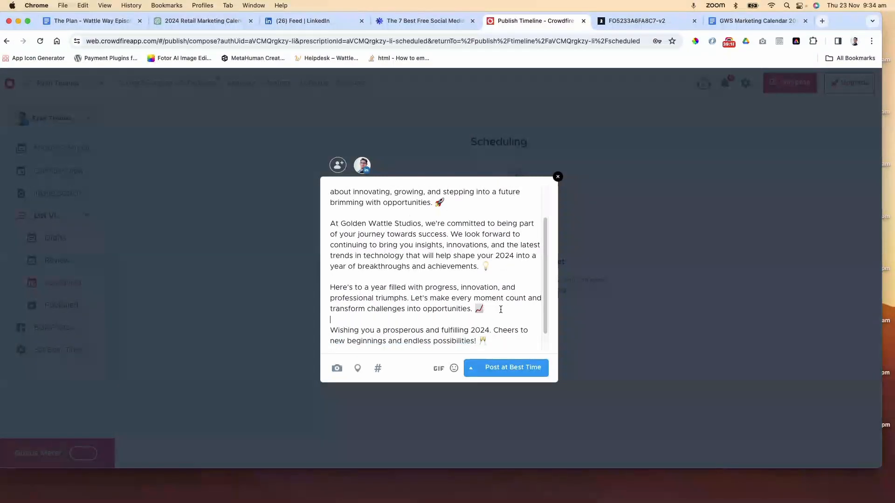
key(Return)
scroll(500, 310, up, 3)
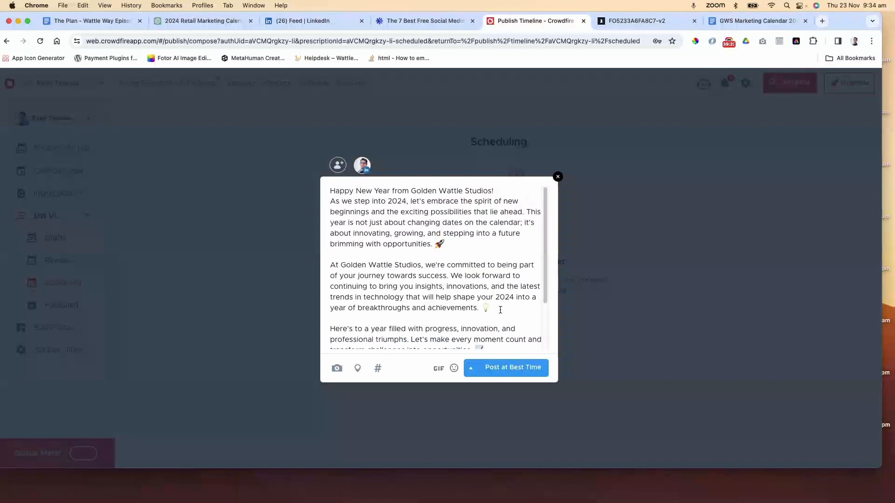
Schedule the Happy New Year post at a custom time of 9:05 AM on 1st January 2024
click(471, 369)
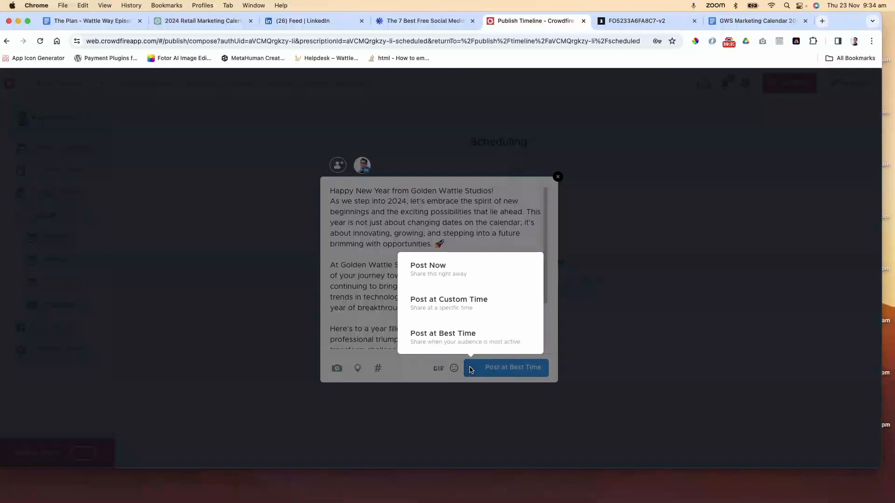
click(471, 299)
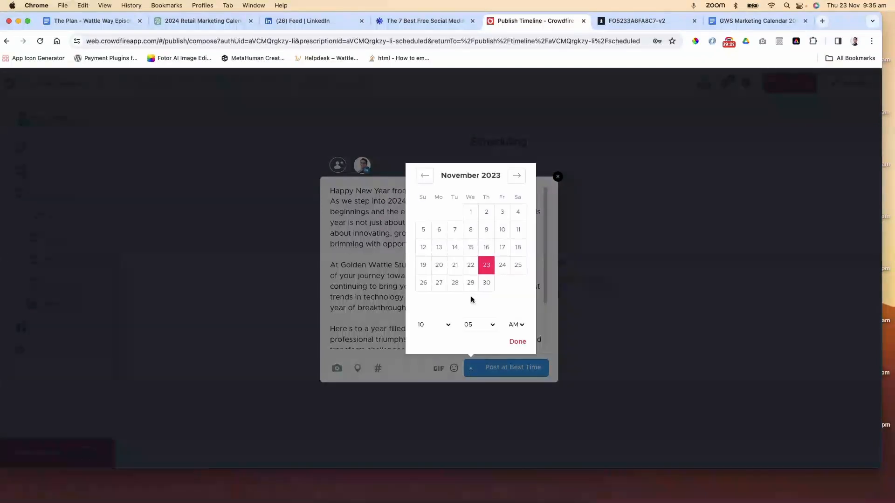
click(517, 177)
click(516, 177)
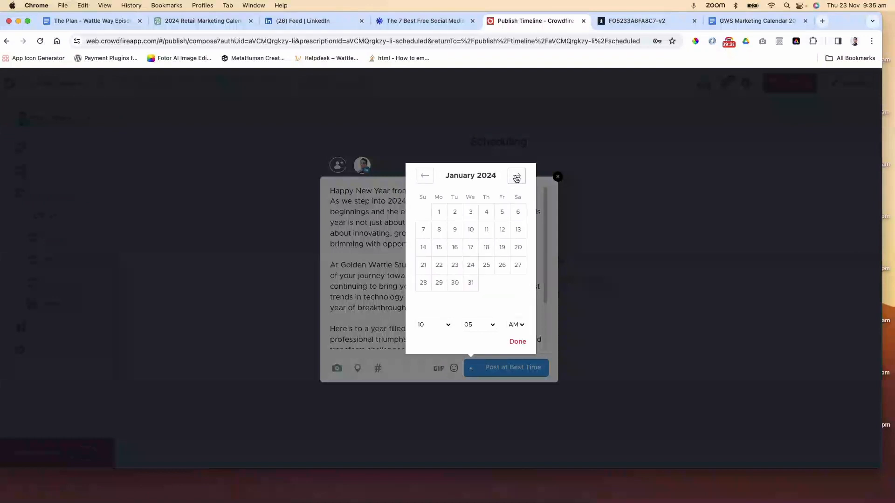
click(443, 215)
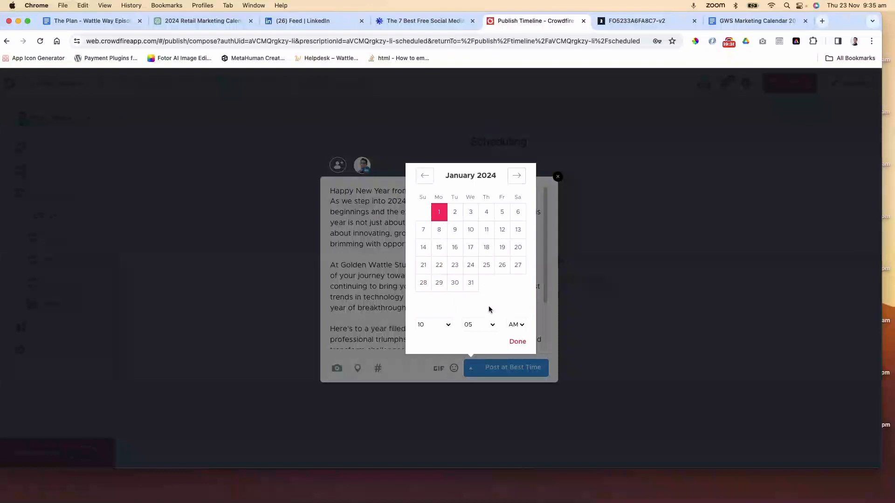
click(449, 326)
click(440, 314)
click(518, 342)
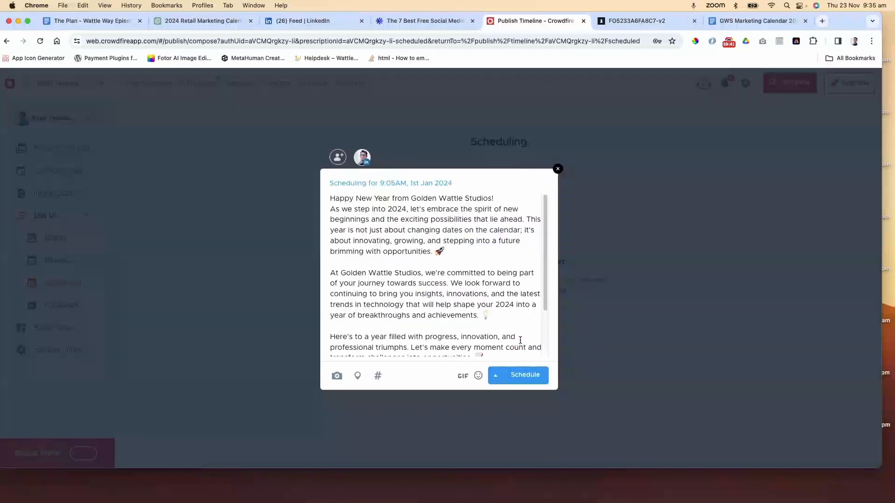
click(524, 375)
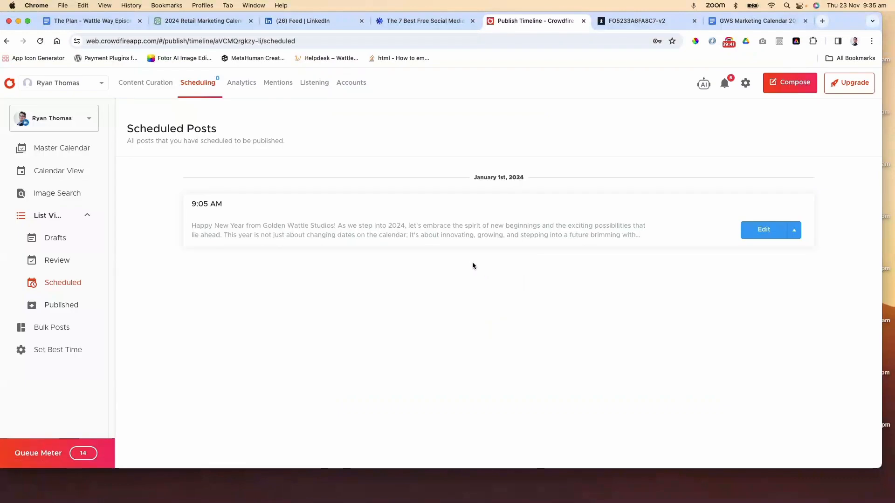
Review the scheduled posts and calendar views for each connected Golden Wattle Studios and personal channel
click(794, 230)
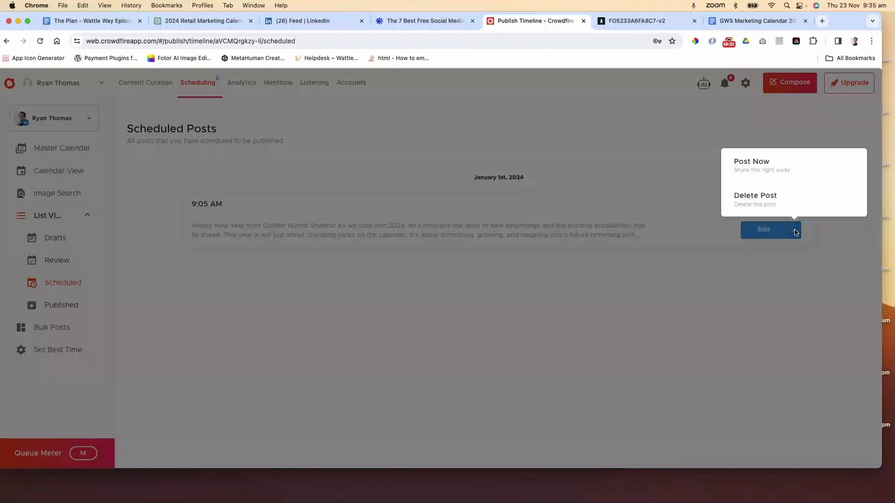
click(796, 232)
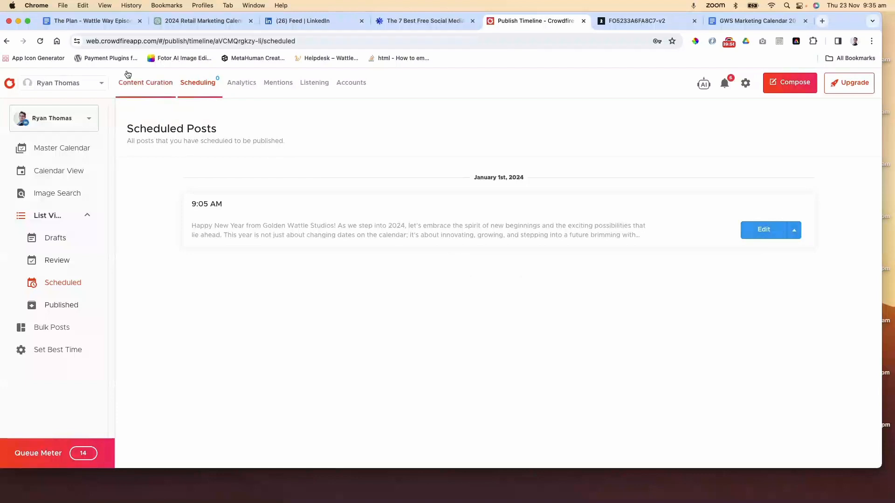
click(83, 122)
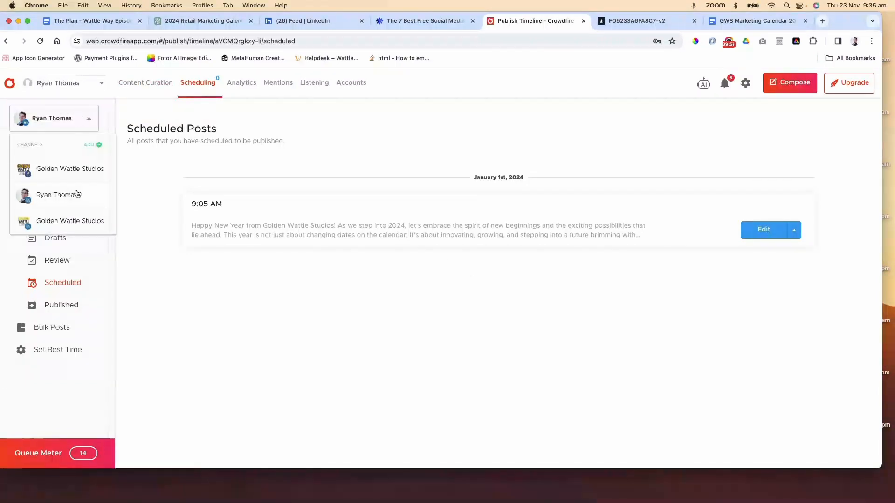
click(75, 169)
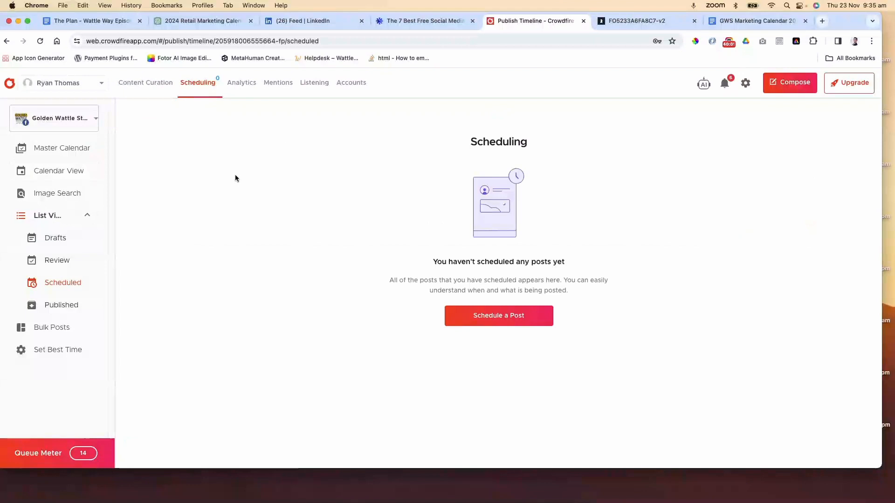
click(77, 119)
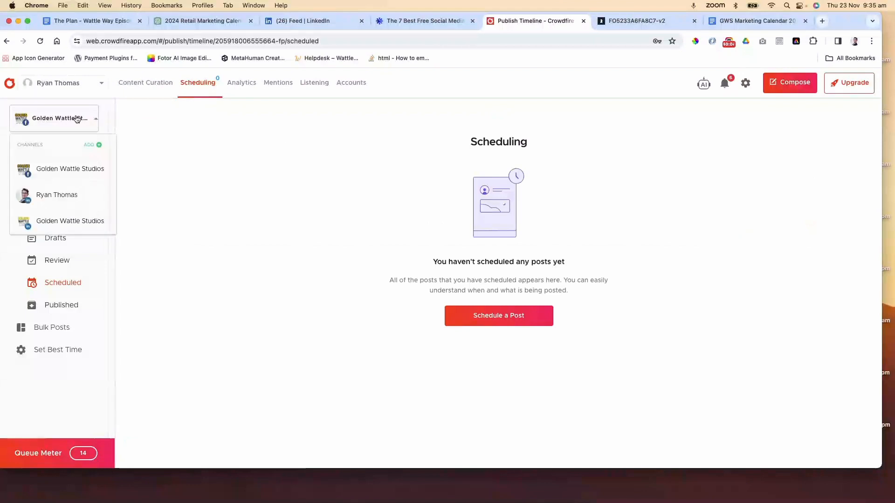
click(83, 220)
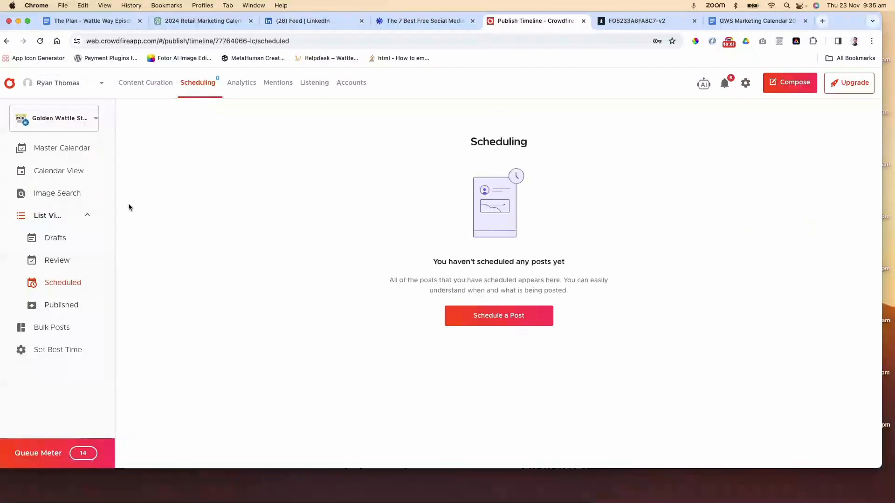
click(63, 148)
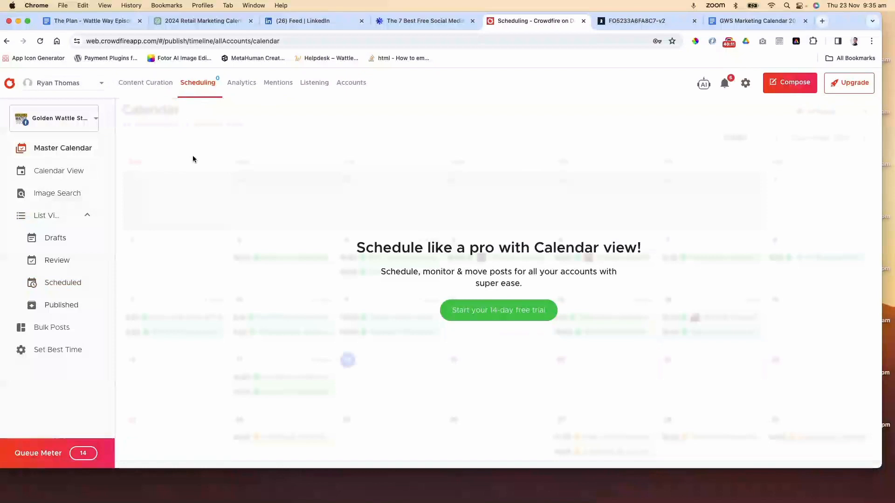
click(81, 171)
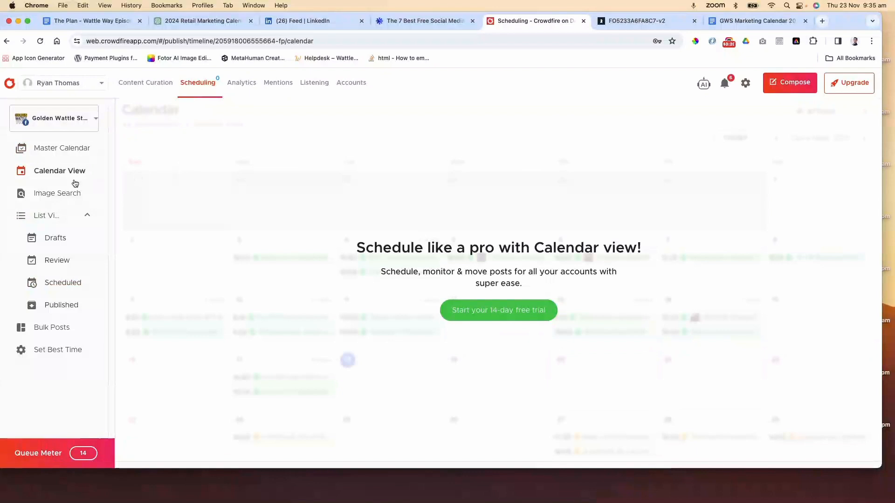
click(66, 148)
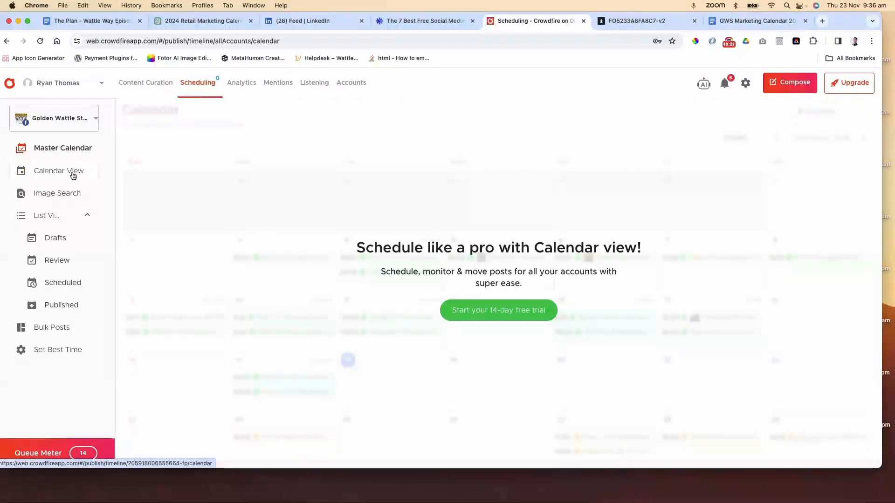
Browse the Content Curation, My Posts and Image Search sections while switching between connected channels
click(155, 85)
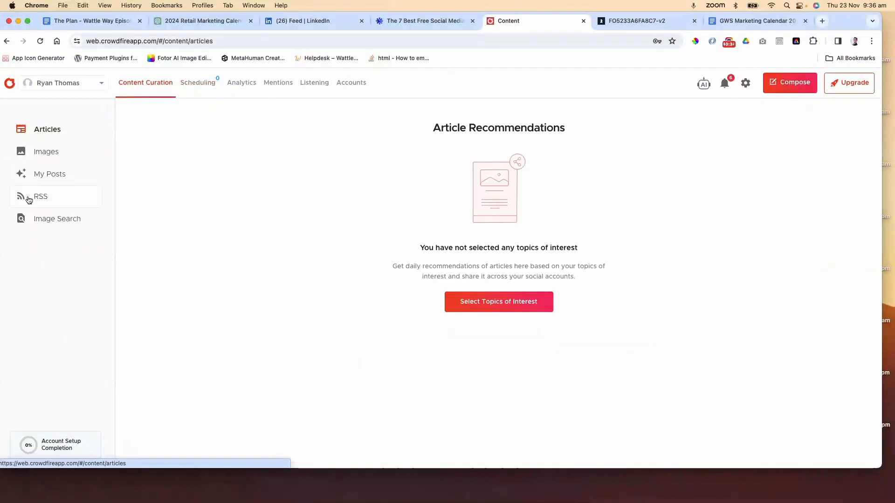
click(51, 174)
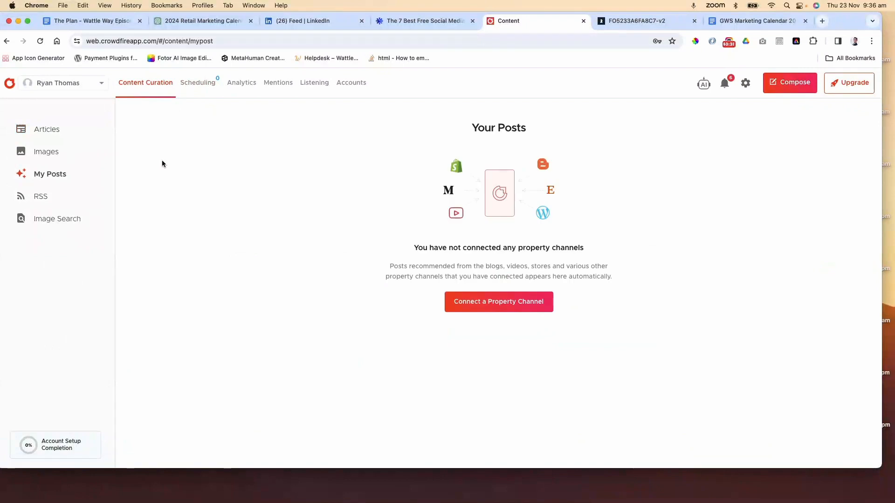
click(198, 86)
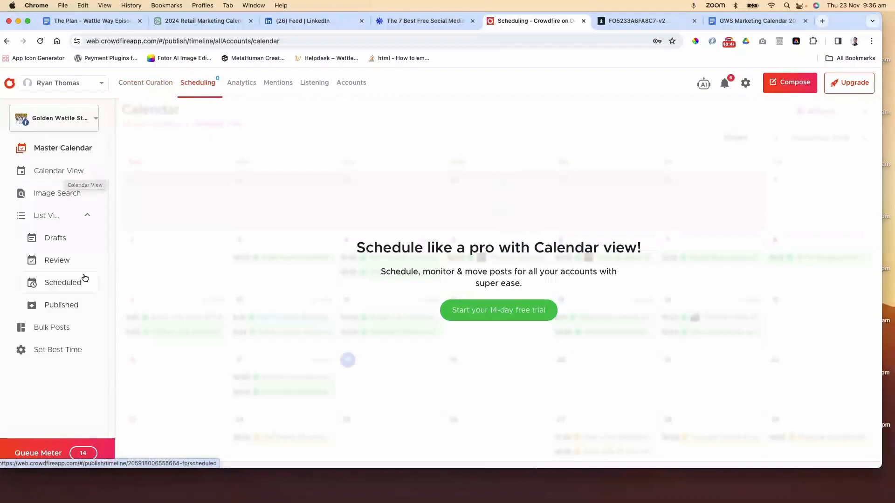
click(68, 195)
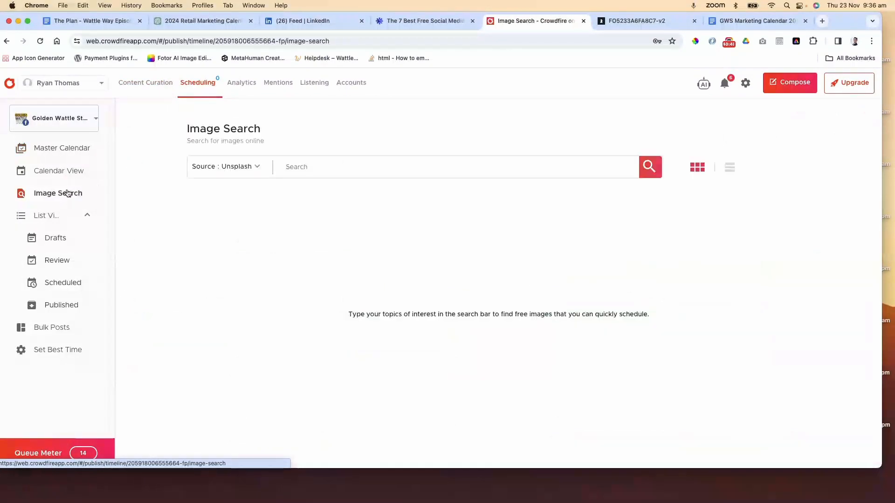
click(77, 120)
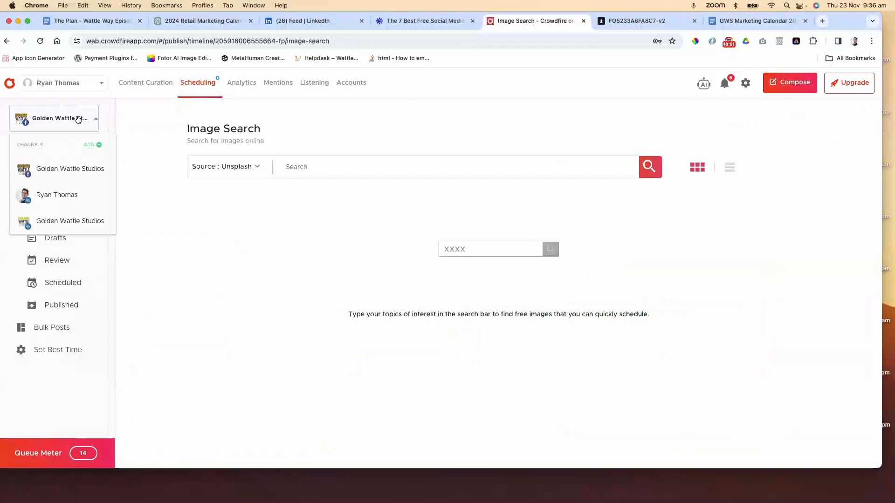
click(81, 219)
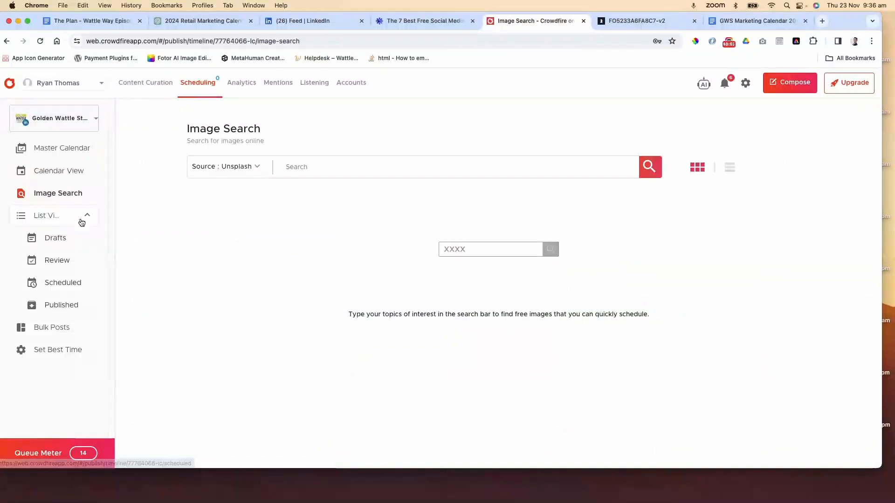
click(66, 119)
click(68, 171)
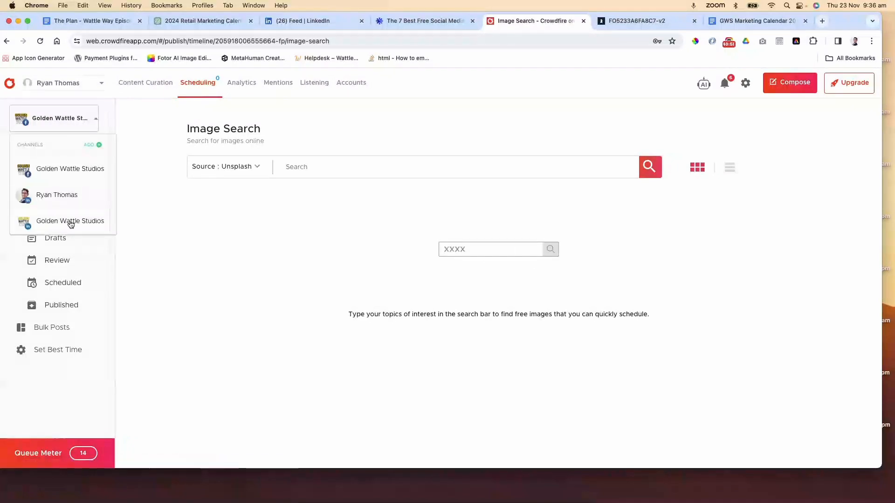
click(60, 196)
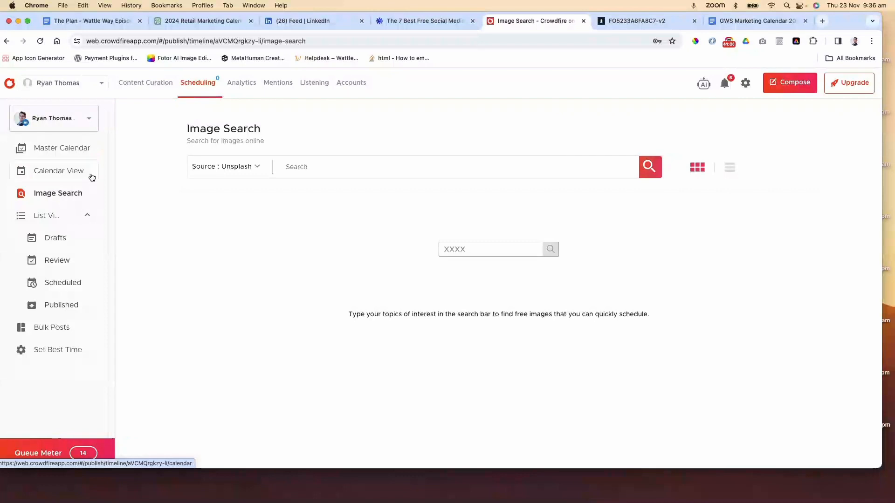
click(156, 84)
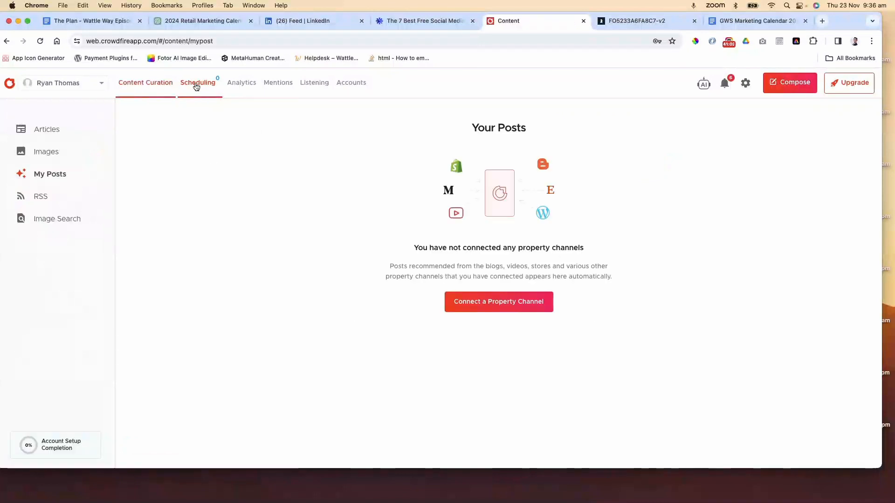
click(201, 93)
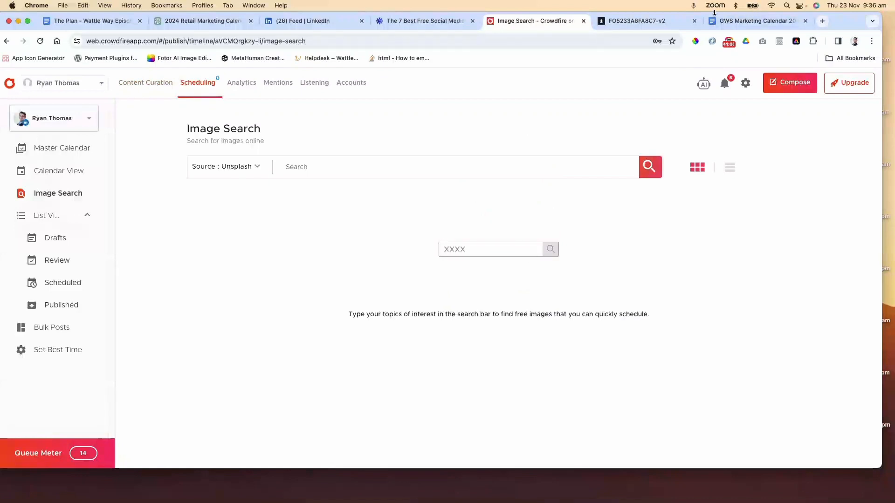
Open buffer.com in a new browser tab
click(823, 21)
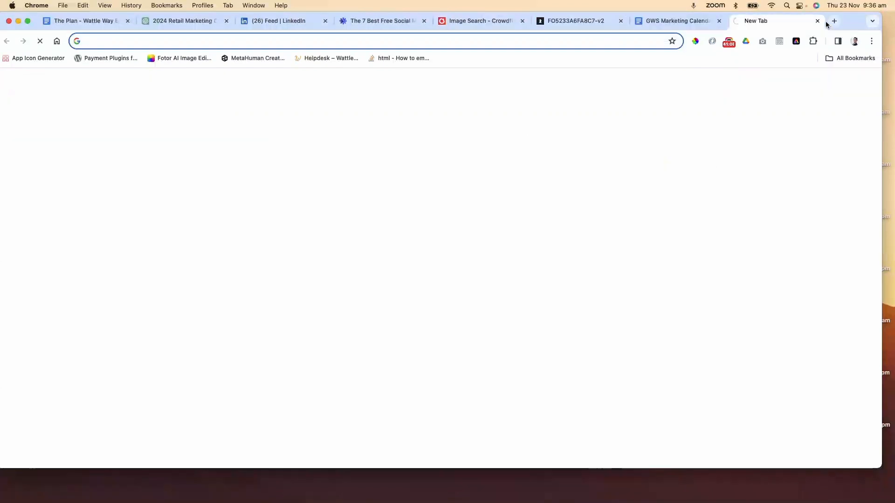
text(buffer)
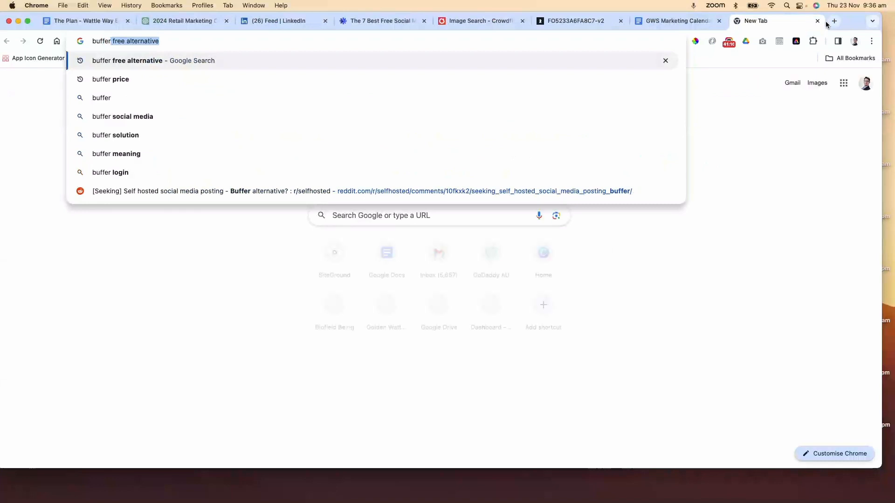
text(.com)
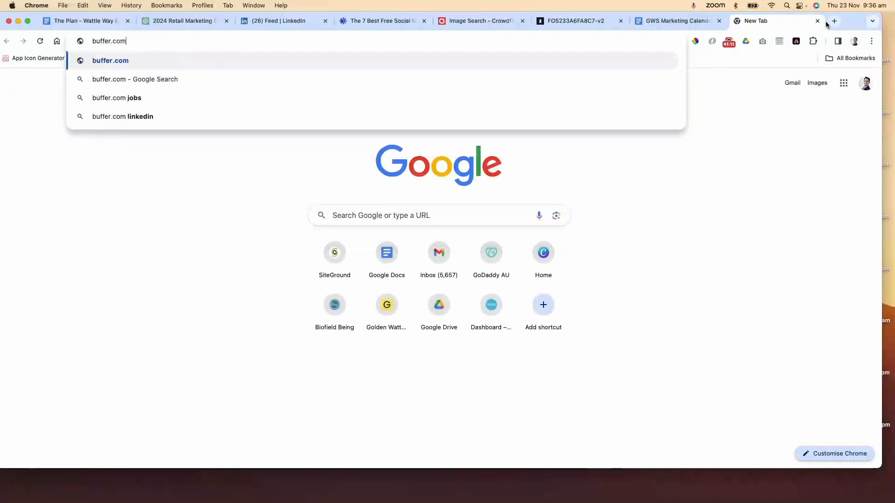
key(Return)
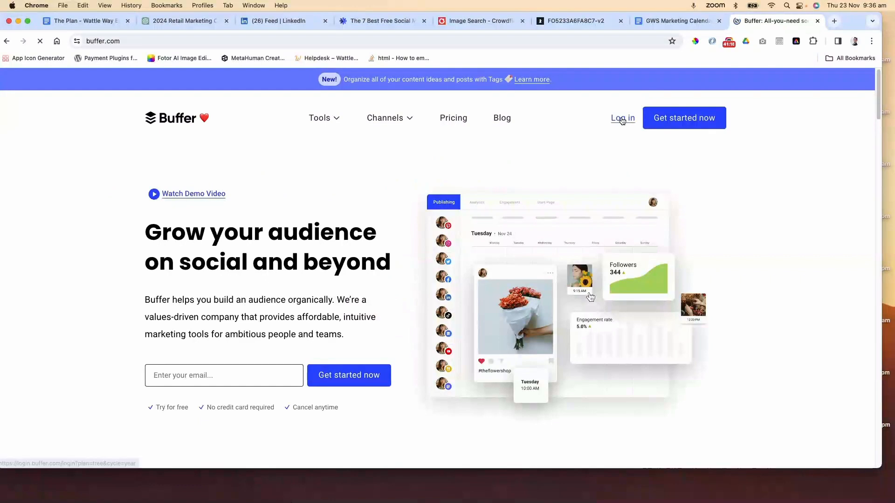
click(622, 121)
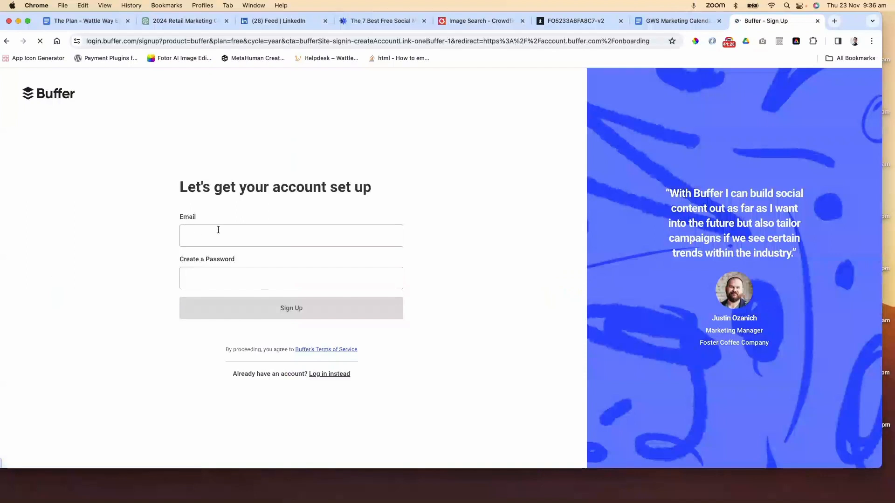
click(218, 230)
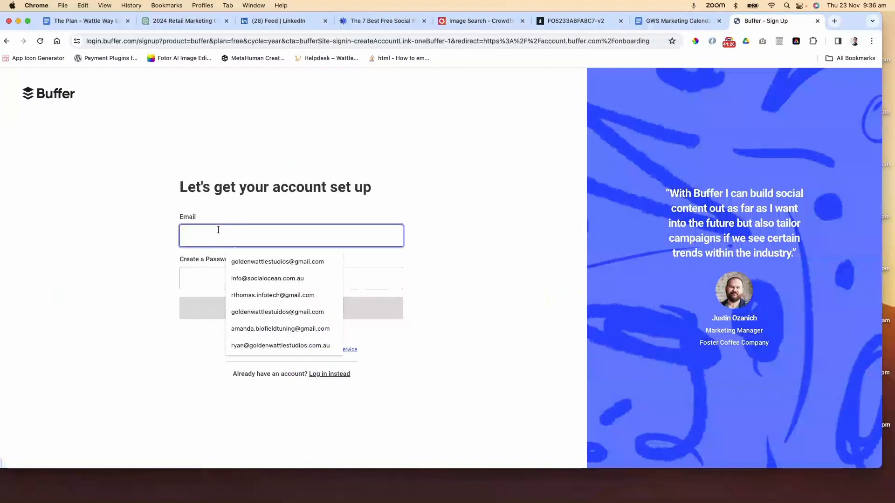
click(277, 311)
Complete the Buffer sign-up with a suggested strong account password and choose to connect channels
click(233, 279)
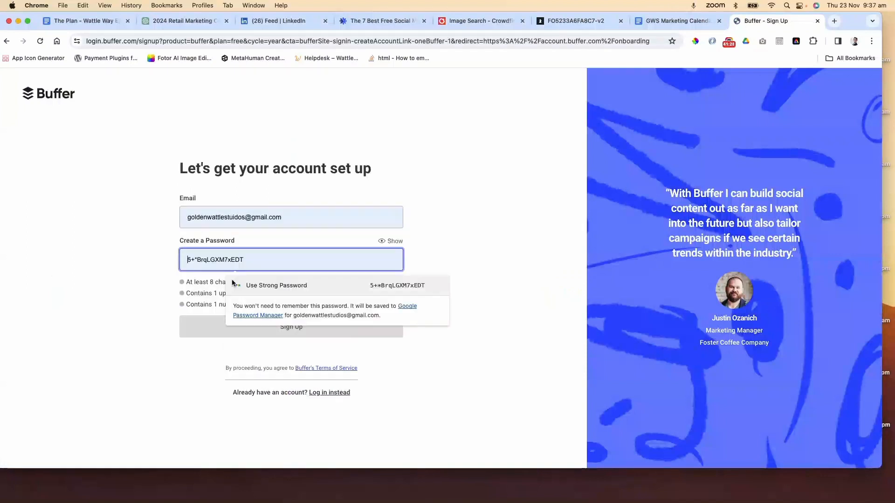
click(289, 287)
double_click(267, 268)
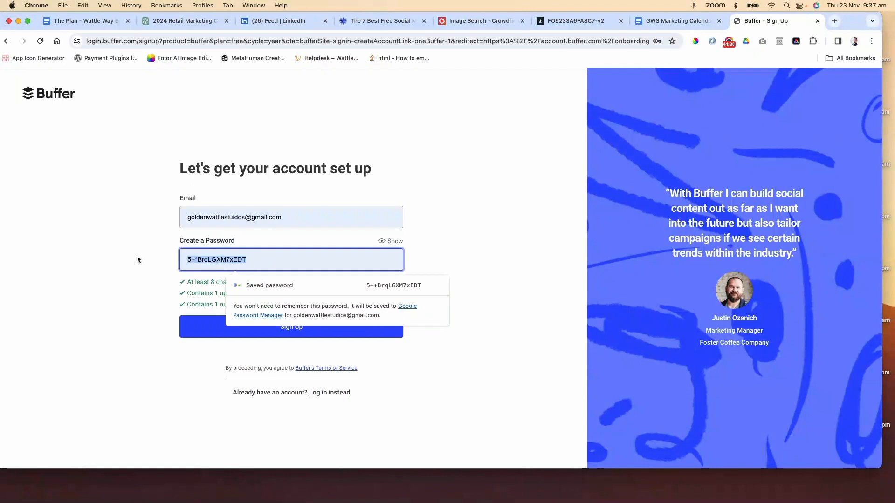
click(136, 256)
click(292, 328)
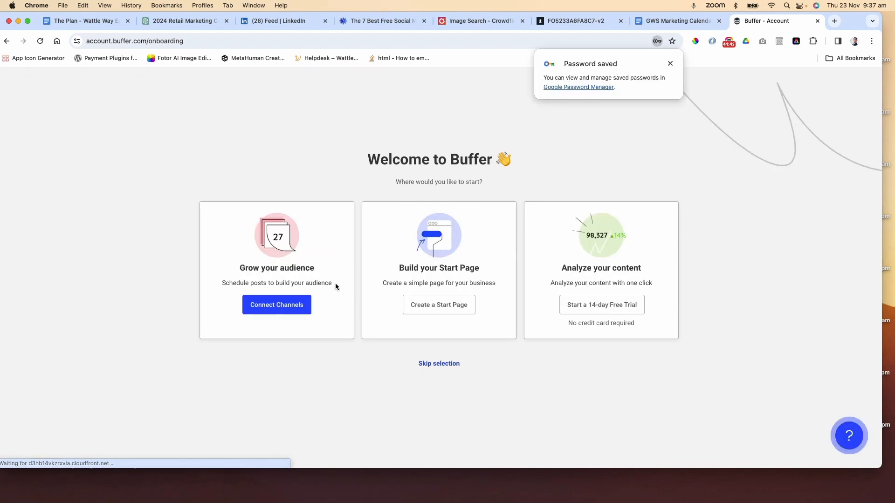
click(293, 308)
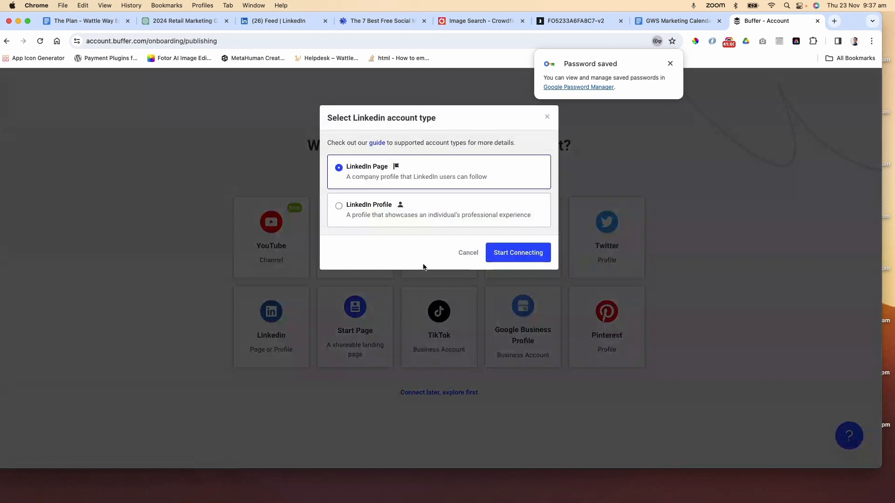
Connect the studio's LinkedIn Page to Buffer by signing in and authorizing access, then skip further channels
click(530, 255)
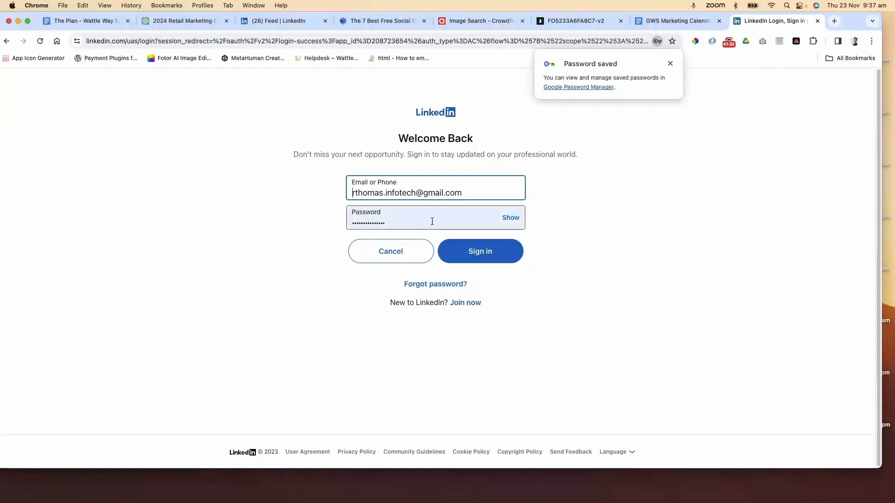
click(485, 252)
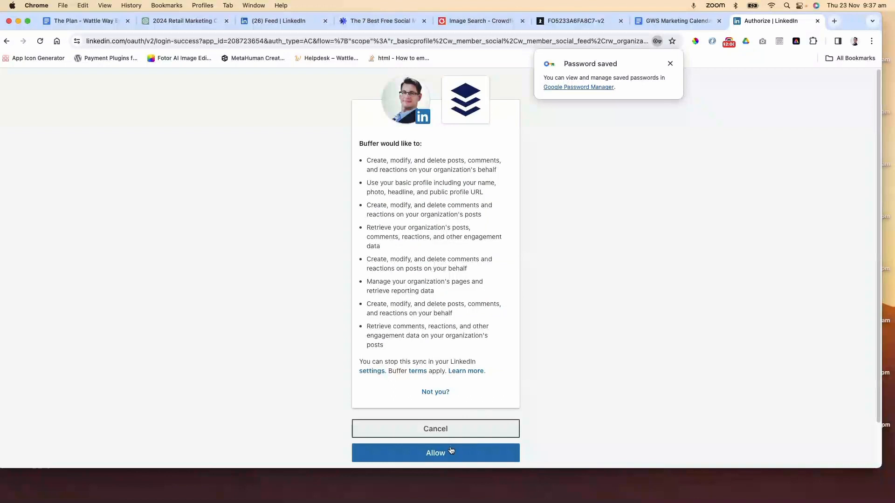
click(450, 450)
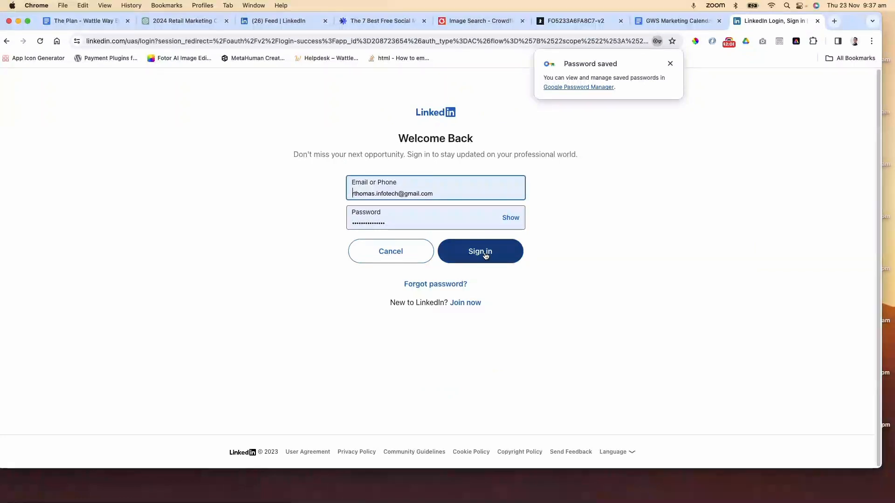
click(485, 256)
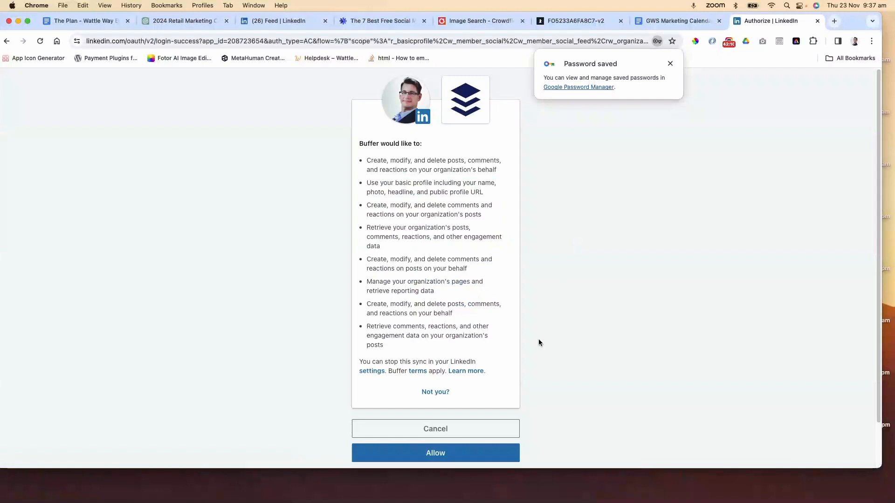
click(441, 454)
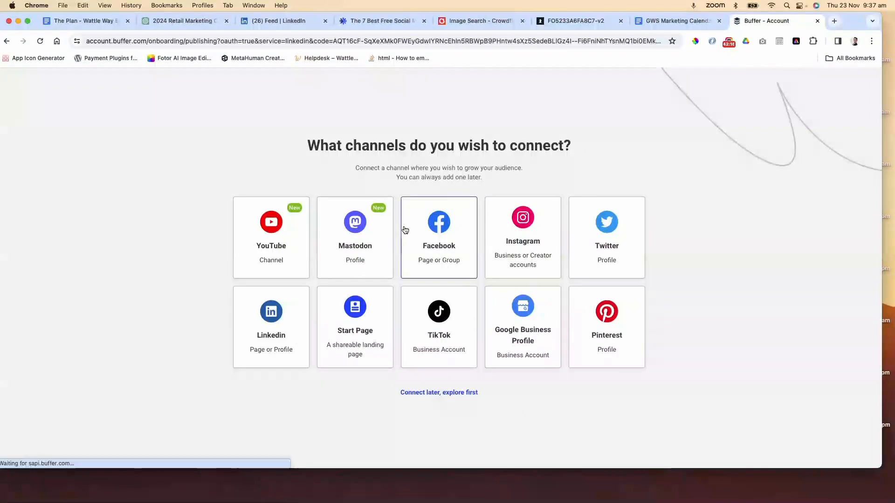
click(447, 393)
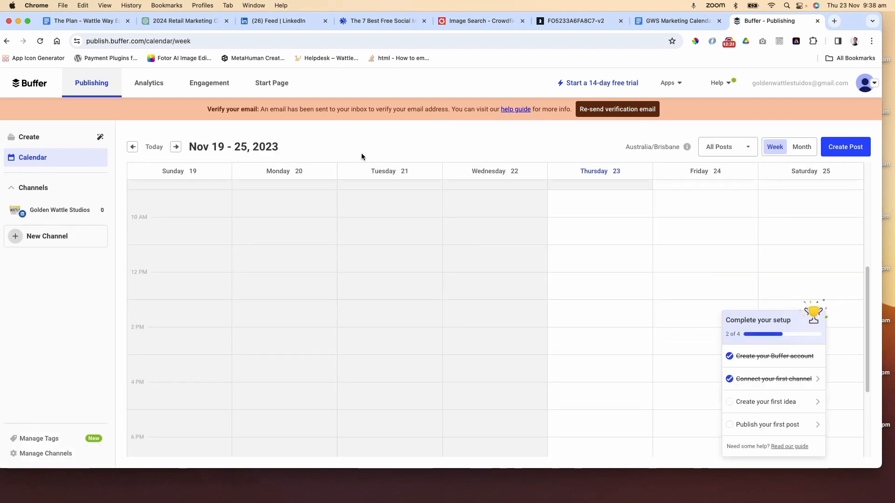
Browse Buffer's Create ideas board and the publishing calendar
click(41, 139)
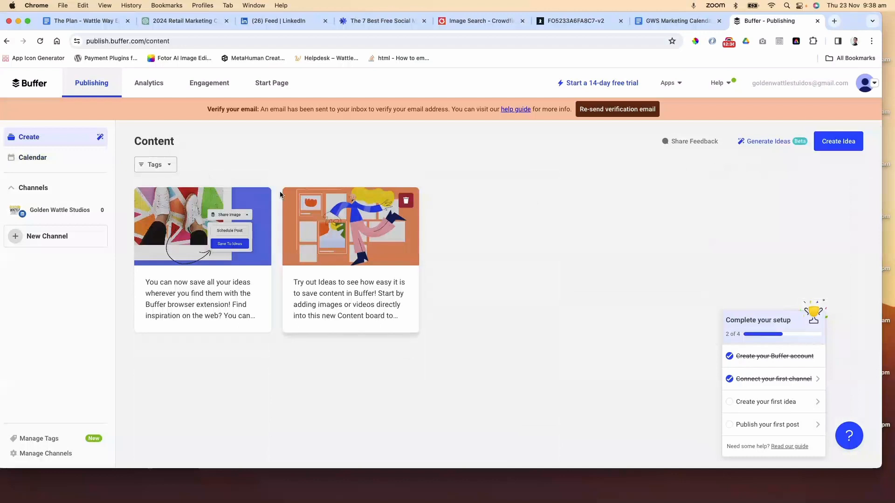
click(33, 158)
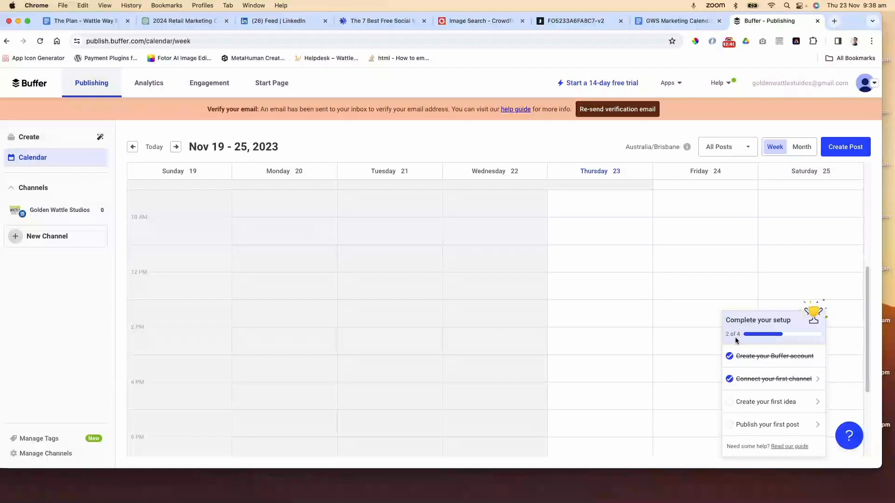
click(783, 426)
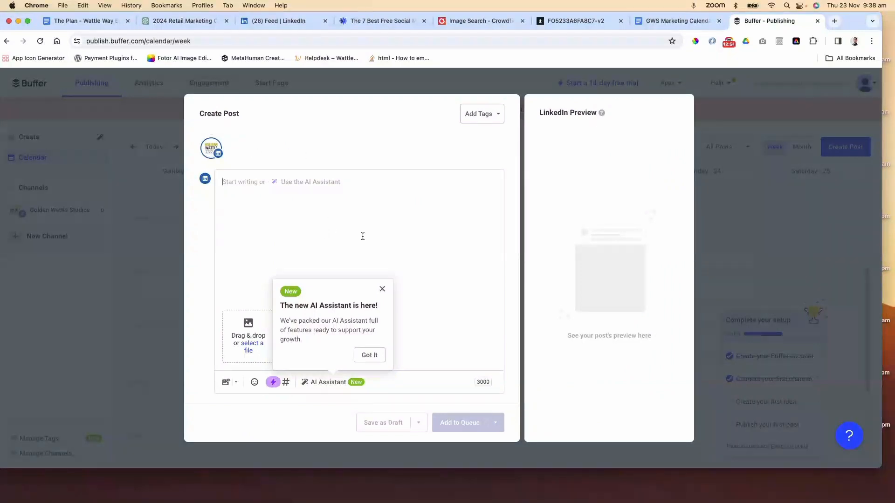
click(766, 275)
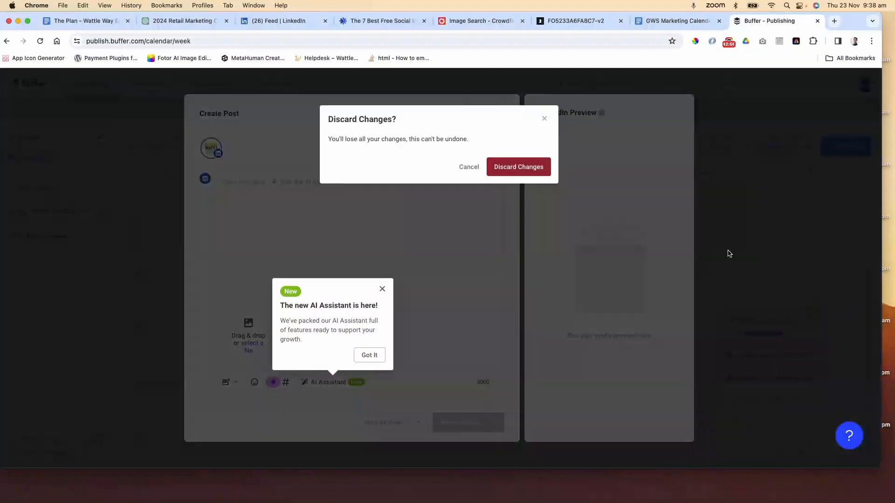
click(516, 167)
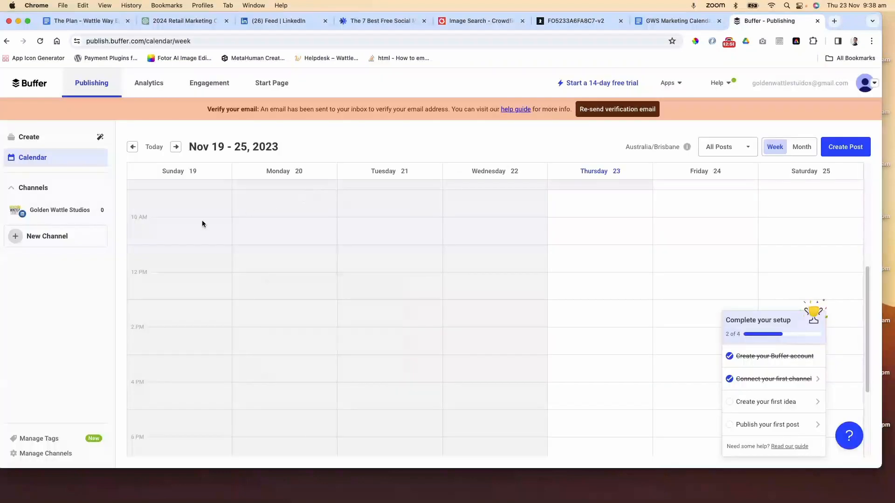
Add a new channel by connecting Facebook and selecting the Golden Wattle Studios page
click(48, 235)
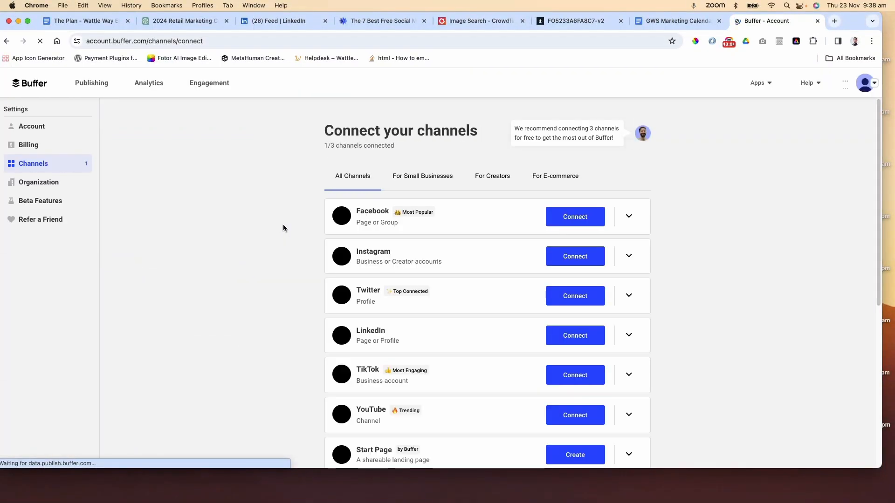
click(592, 241)
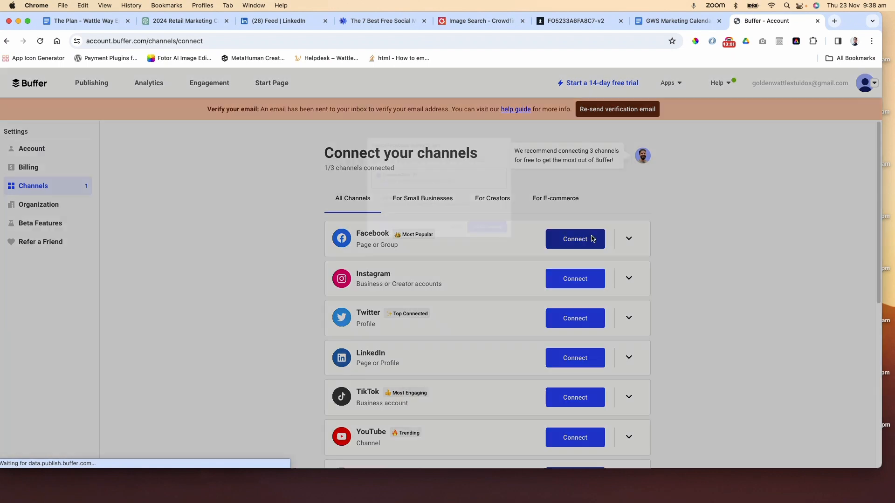
click(515, 252)
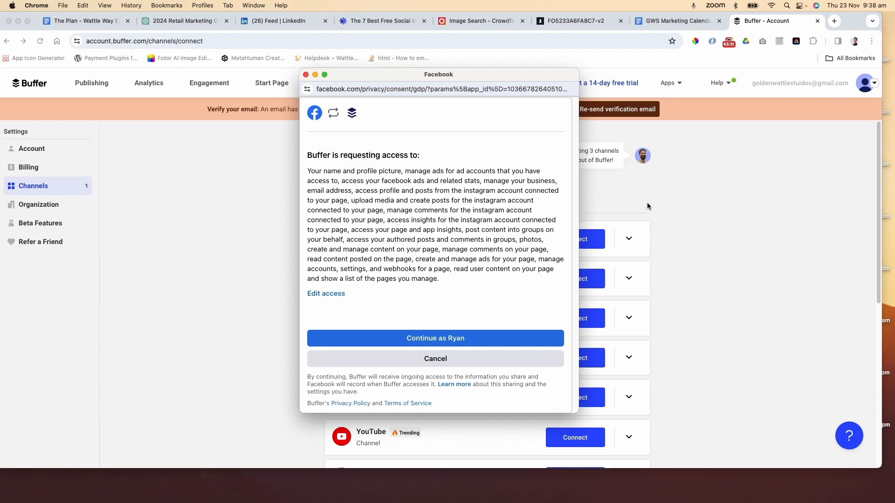
click(439, 337)
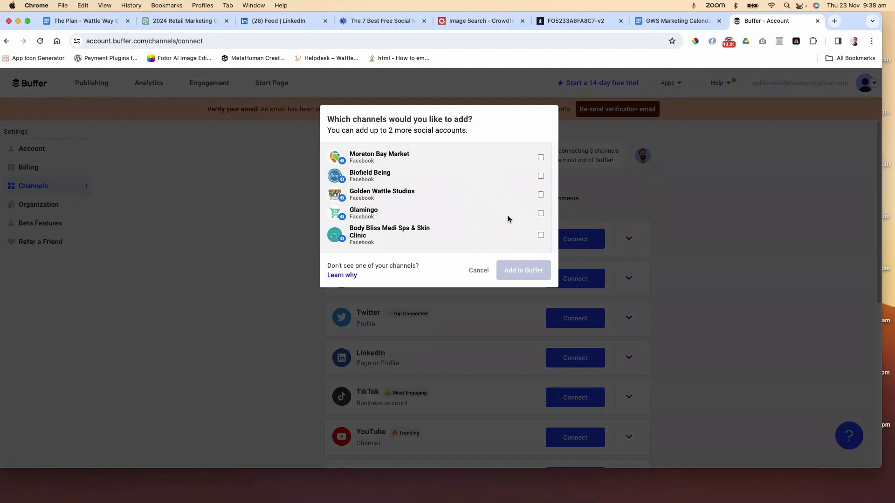
click(541, 193)
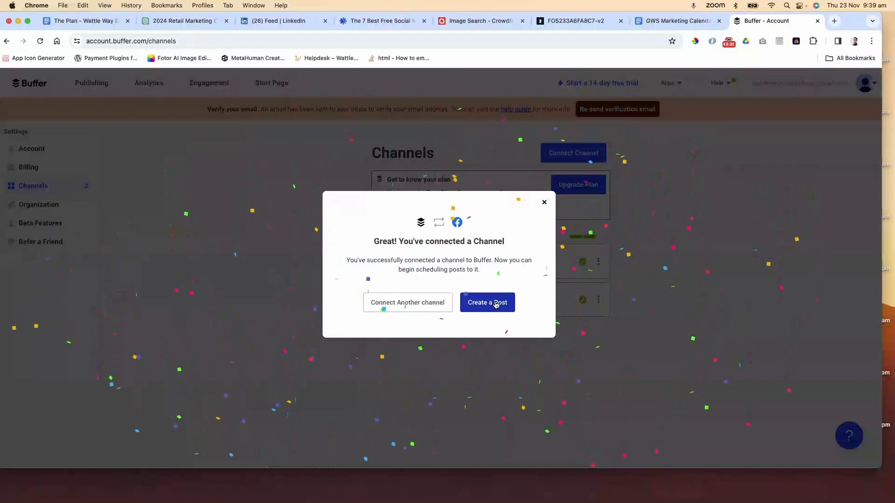
click(496, 304)
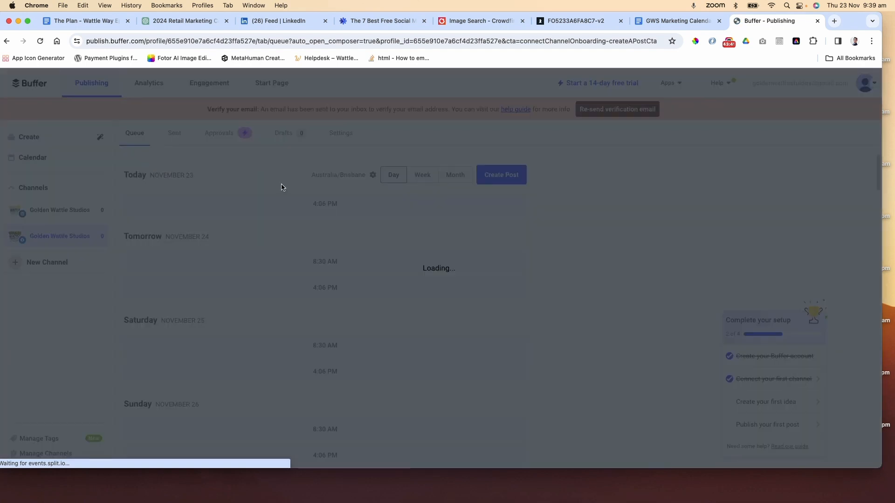
click(281, 188)
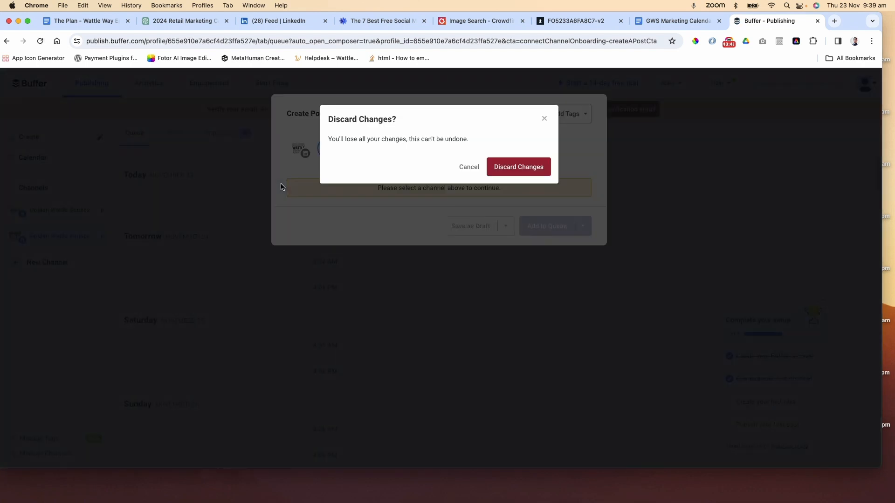
click(518, 166)
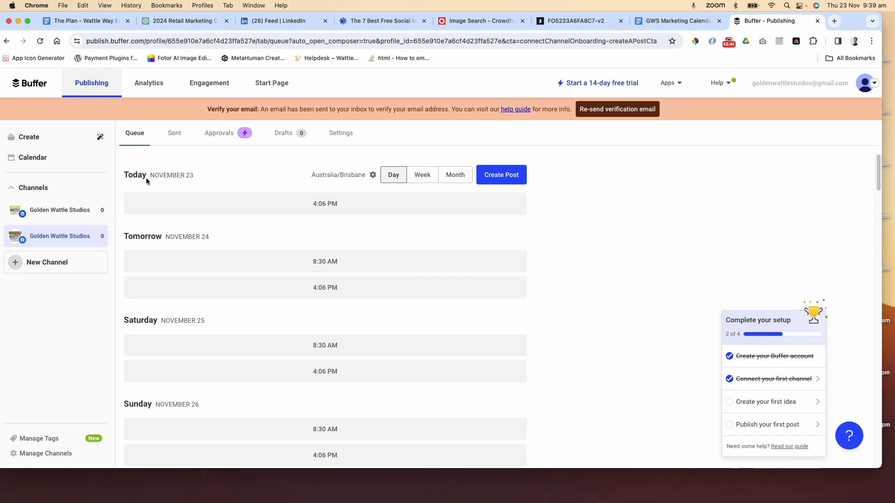
Open a new post for both channels, customize it per network, inspect each editor, then discard it
click(33, 158)
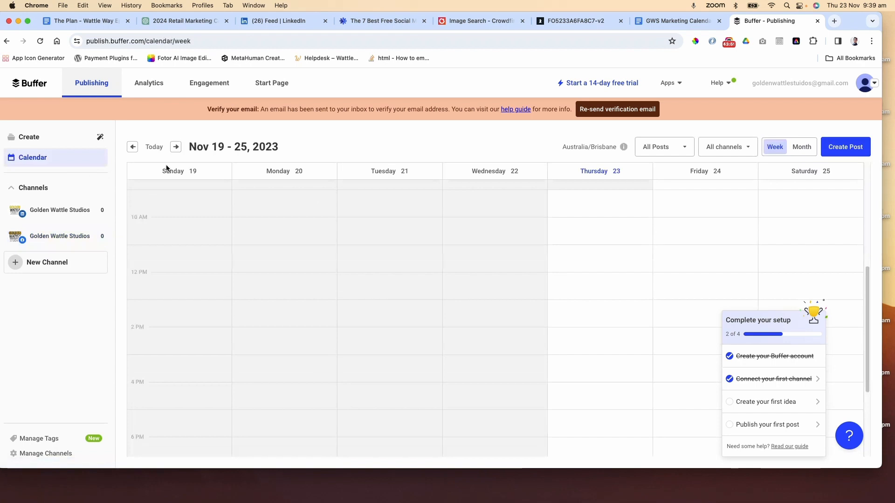
click(851, 148)
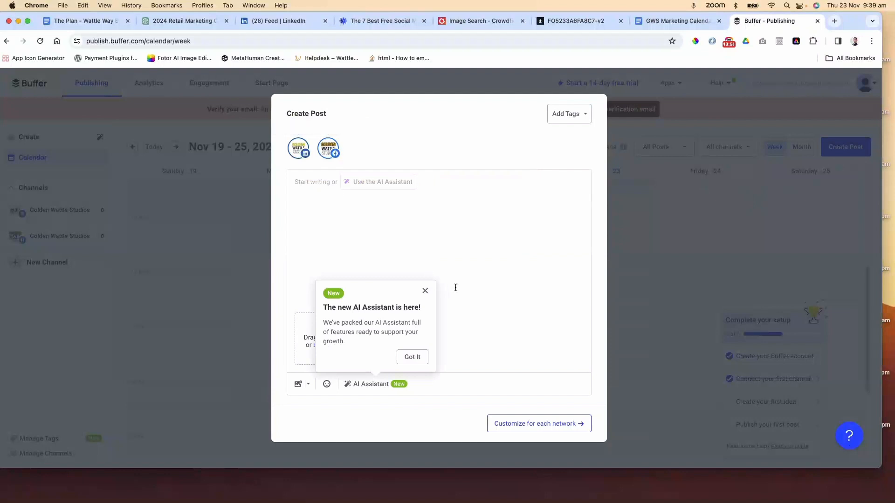
click(425, 291)
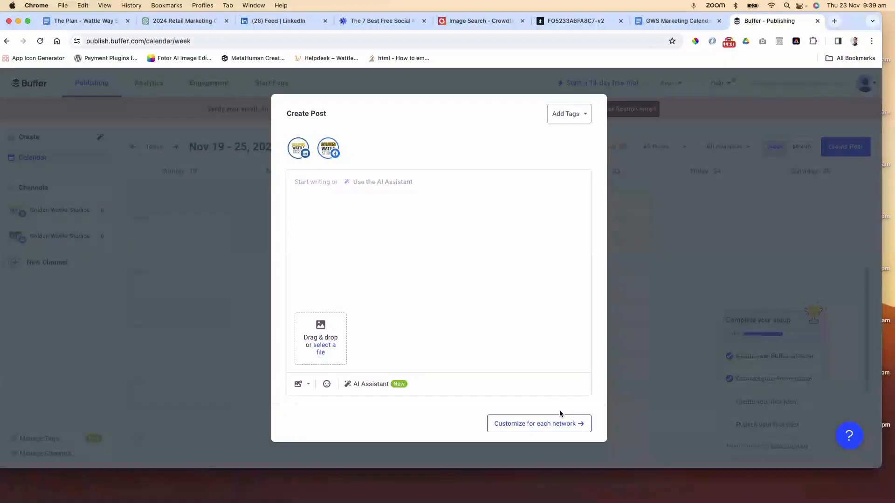
click(558, 428)
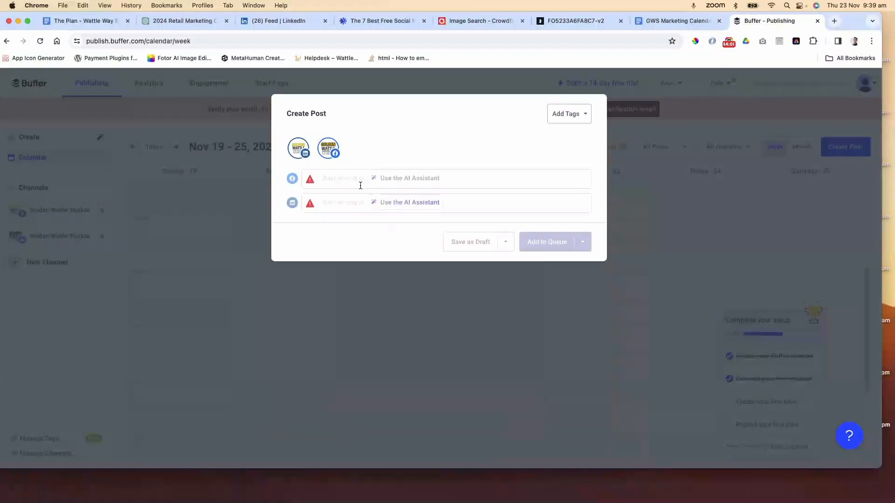
click(290, 205)
click(205, 179)
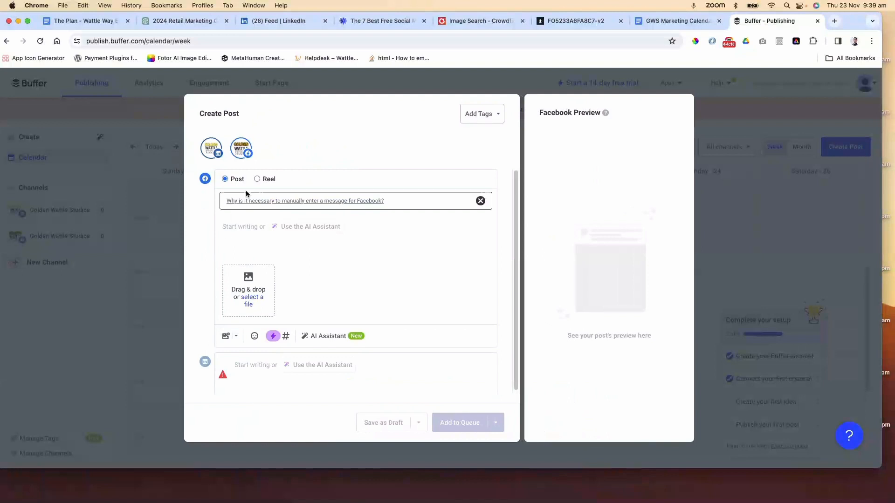
click(205, 363)
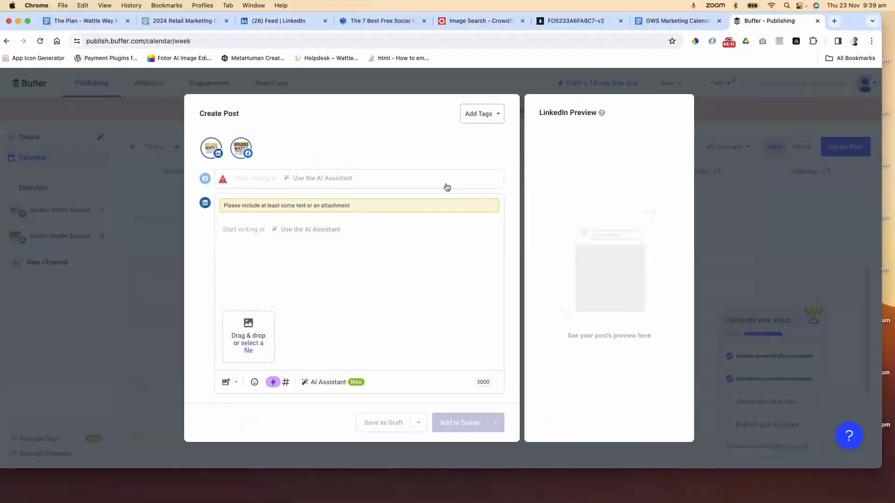
click(766, 193)
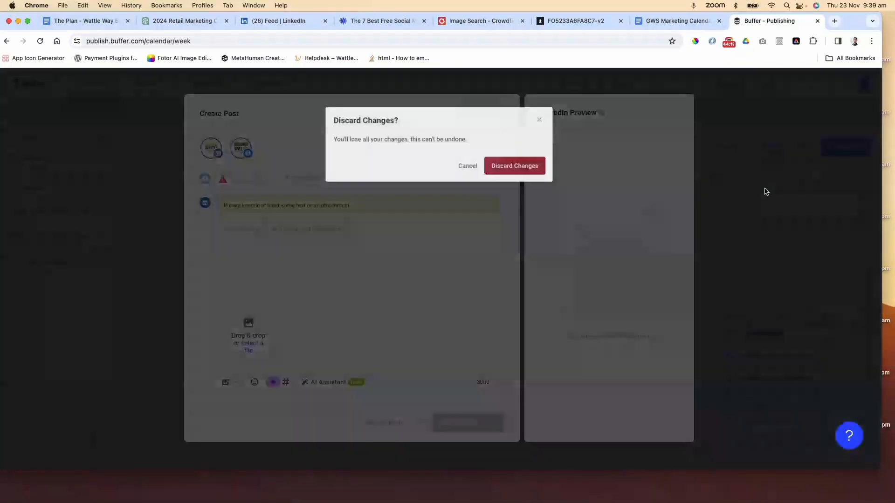
click(519, 167)
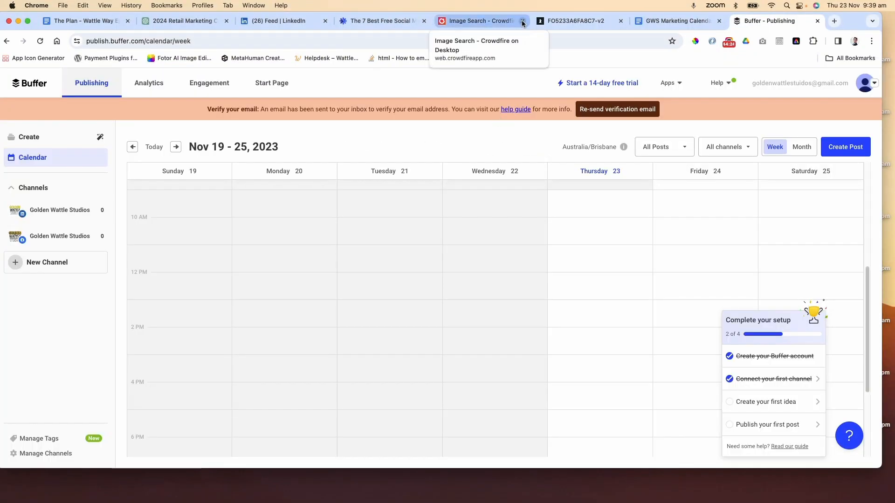
Close the social tools article and Crowdfire tabs and resend Buffer's verification email
click(424, 21)
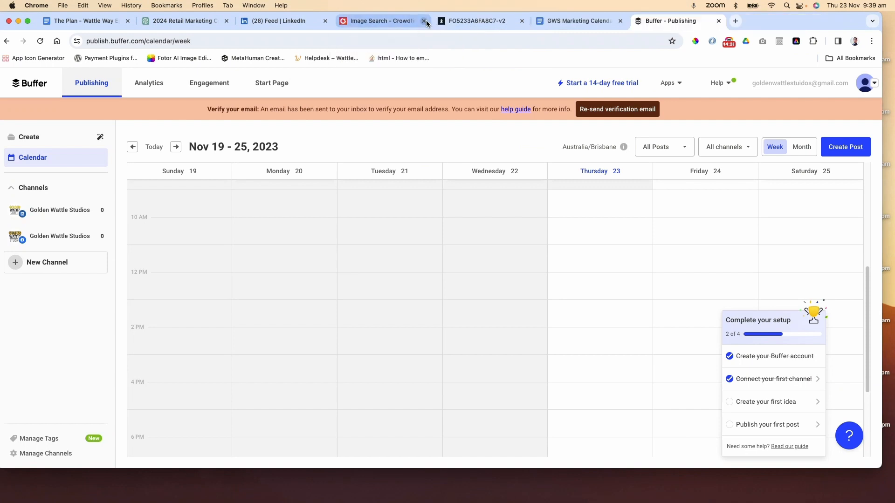
click(423, 21)
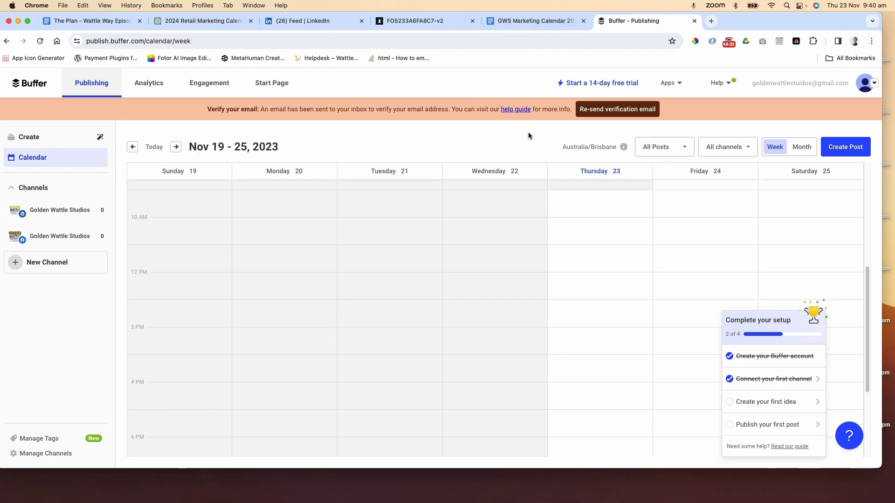
click(618, 111)
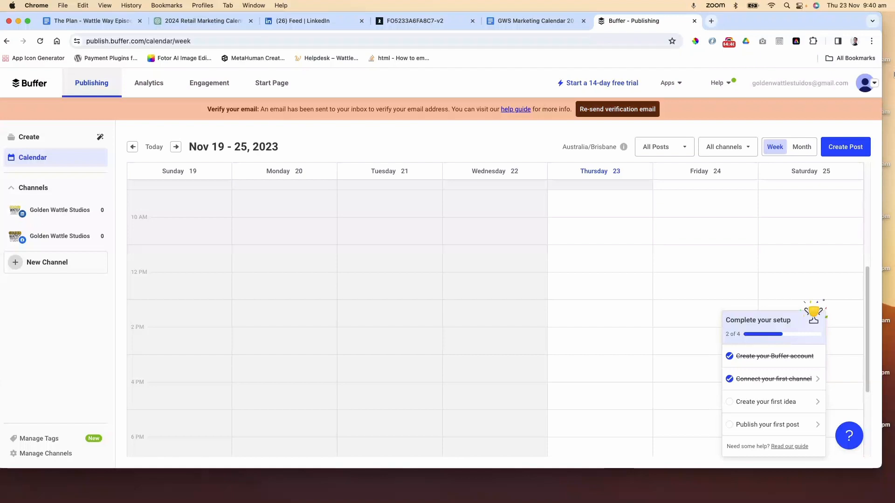
Return to the ChatGPT marketing calendar chat and review the drafted posts and weekly jokes
click(864, 85)
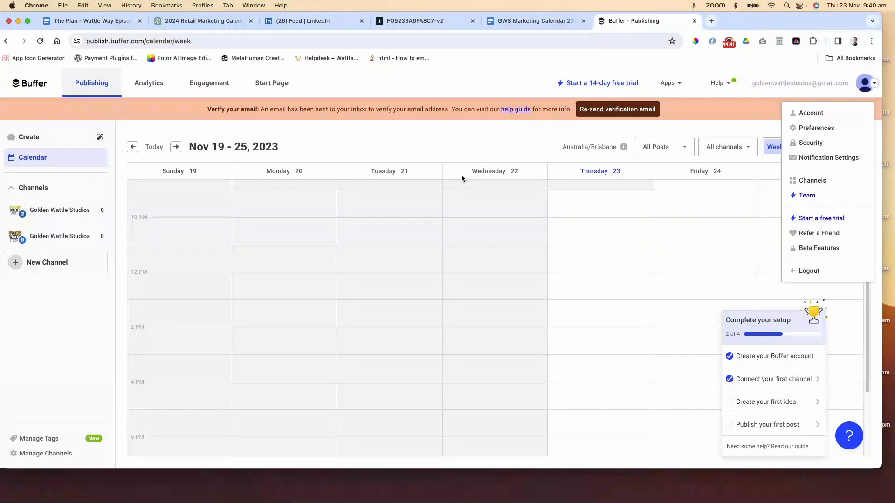
click(418, 184)
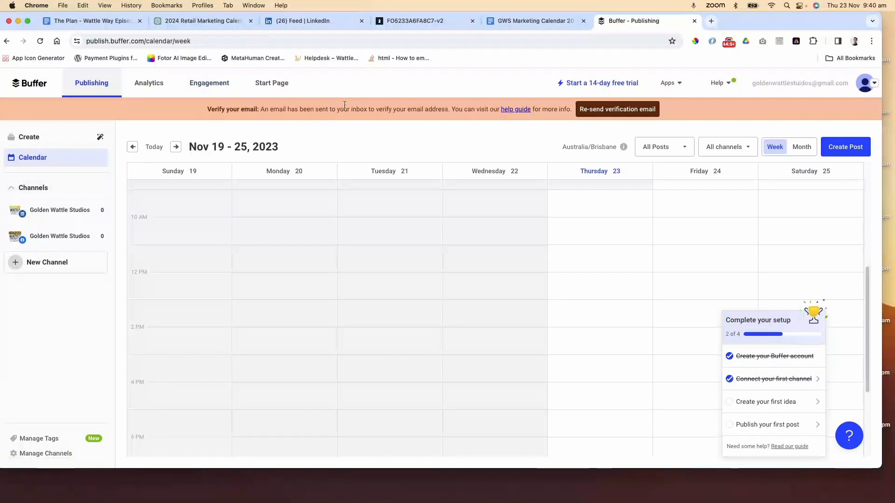
click(172, 24)
scroll(408, 181, up, 8)
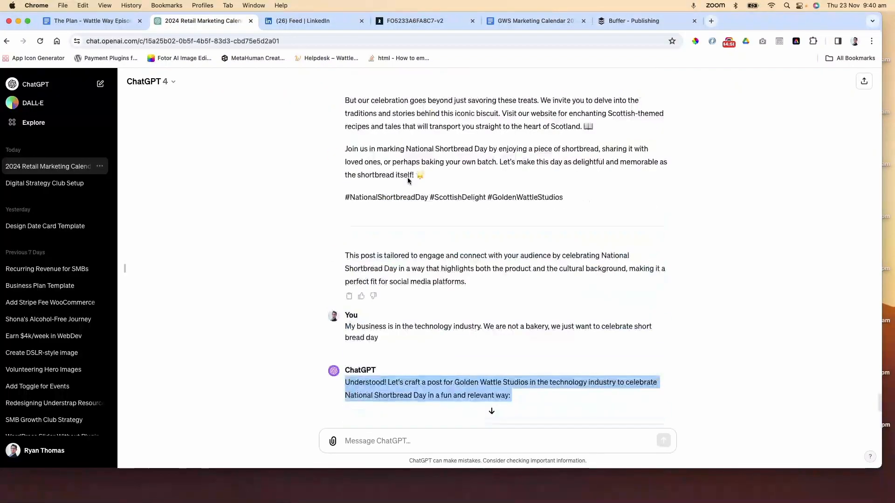
scroll(408, 181, up, 15)
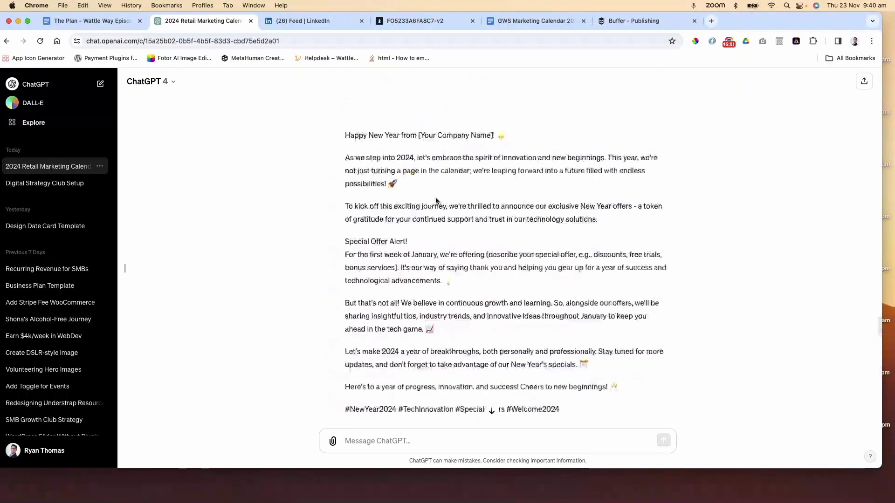
scroll(435, 201, down, 15)
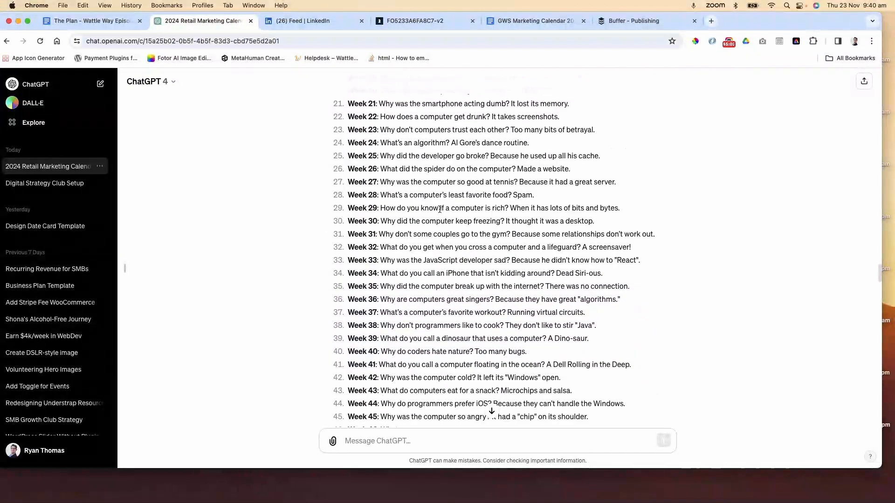
Copy the weekly jokes list and ask ChatGPT to finish it, sending "Can you finish this:" followed by the pasted list
scroll(440, 209, down, 5)
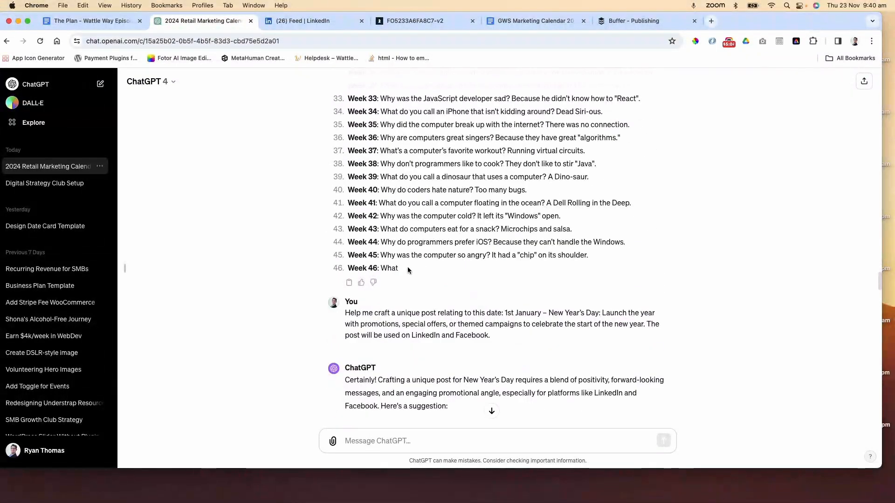
drag(407, 266, 347, 146)
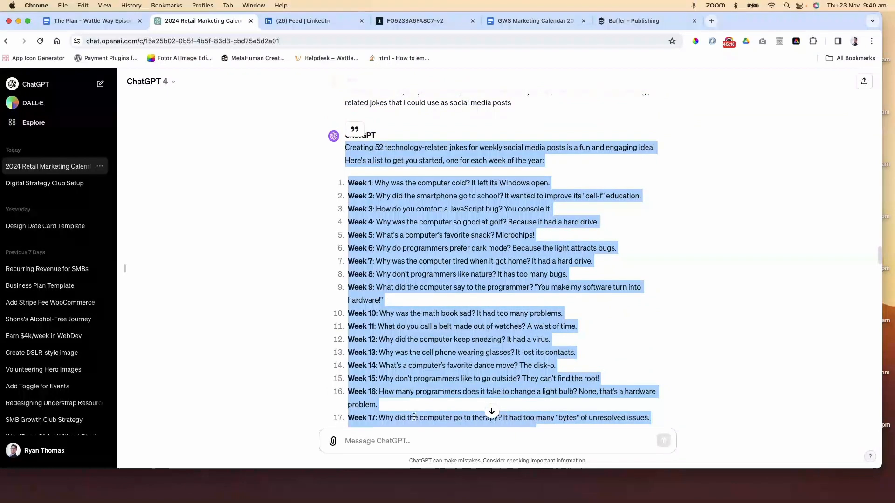
click(401, 438)
text(C)
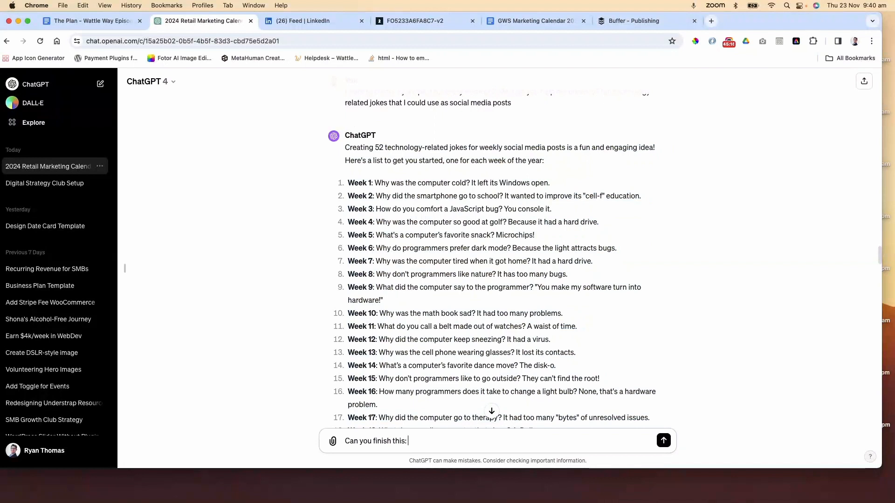
text(an you finish this:)
key(super+v)
key(Return)
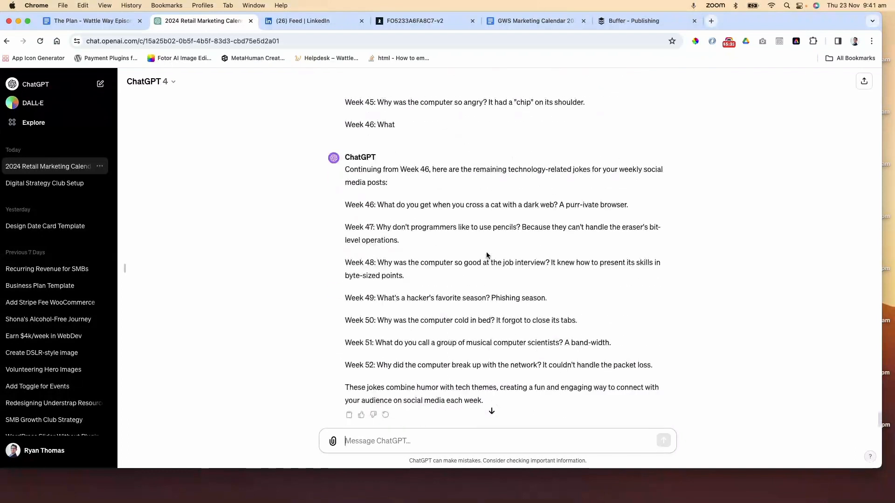
Open Canva in a new tab and create a blank Social Media design from the social media templates
click(711, 21)
text(canv)
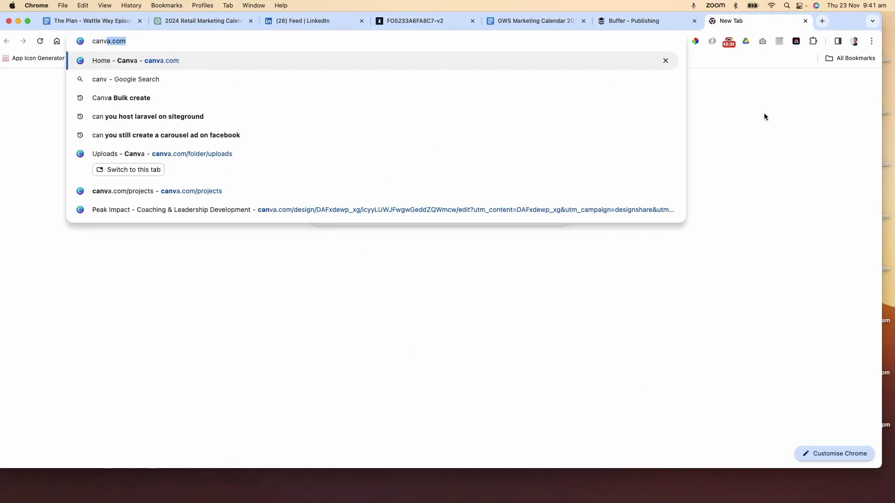
text(a)
key(Return)
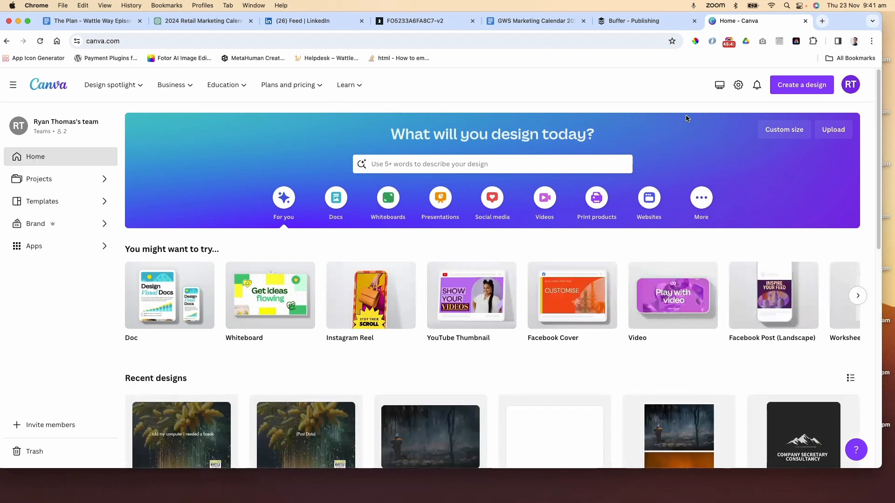
click(492, 201)
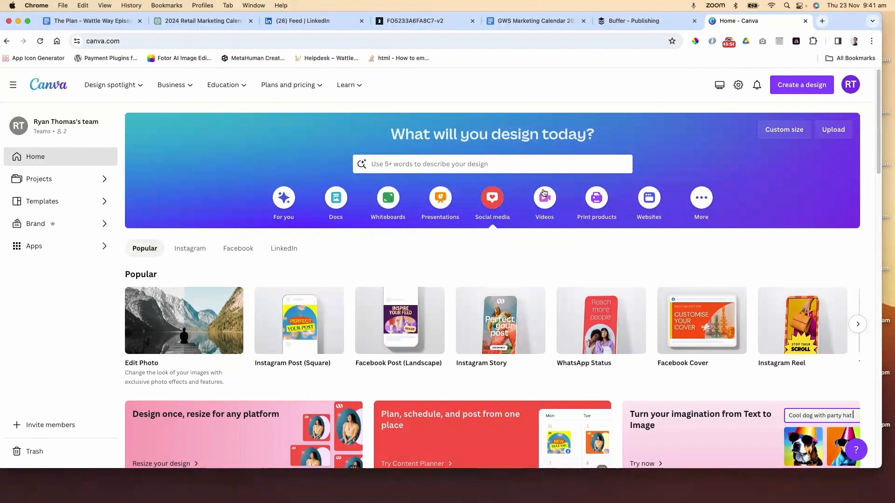
click(857, 324)
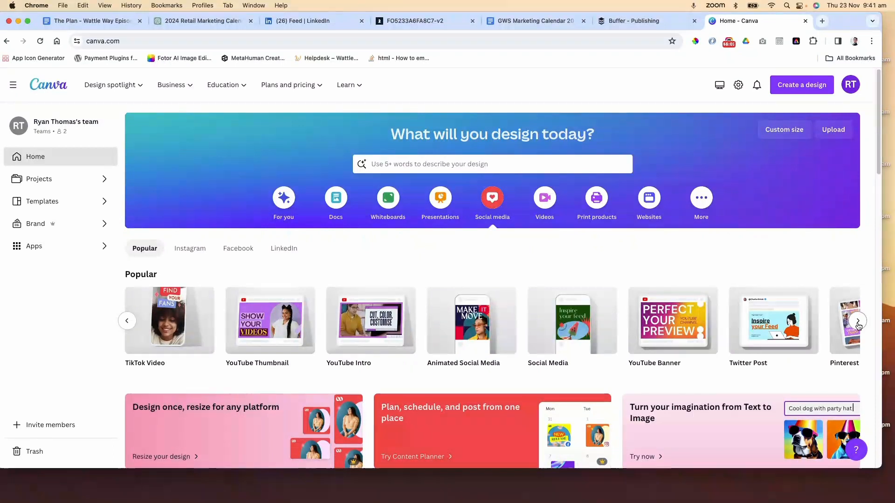
click(557, 323)
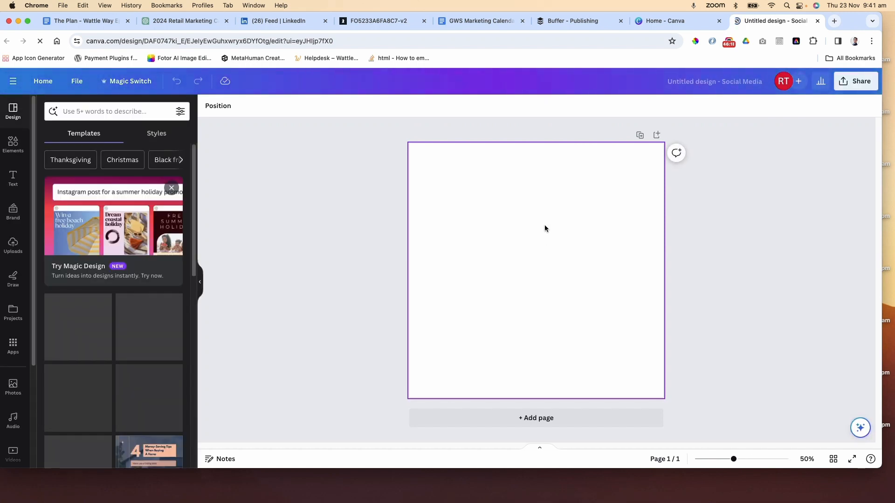
Return to the ChatGPT chat and select the completed jokes for Weeks 46 to 52
click(178, 22)
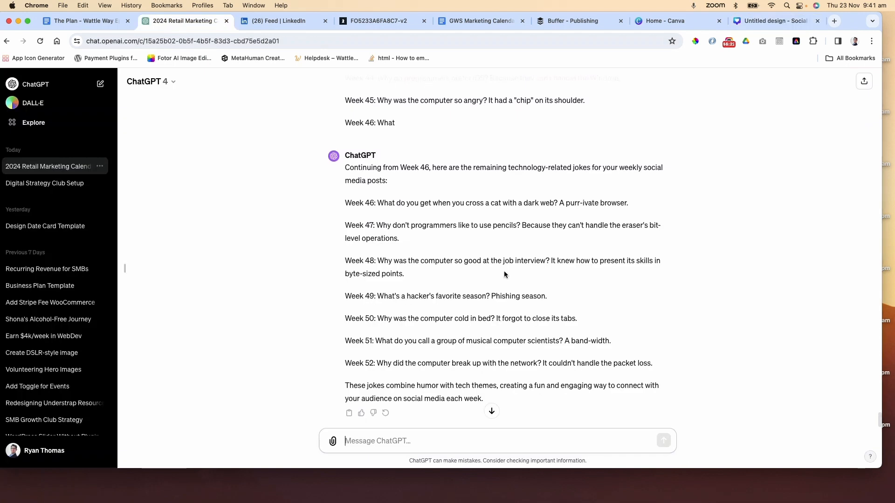
scroll(504, 274, down, 1)
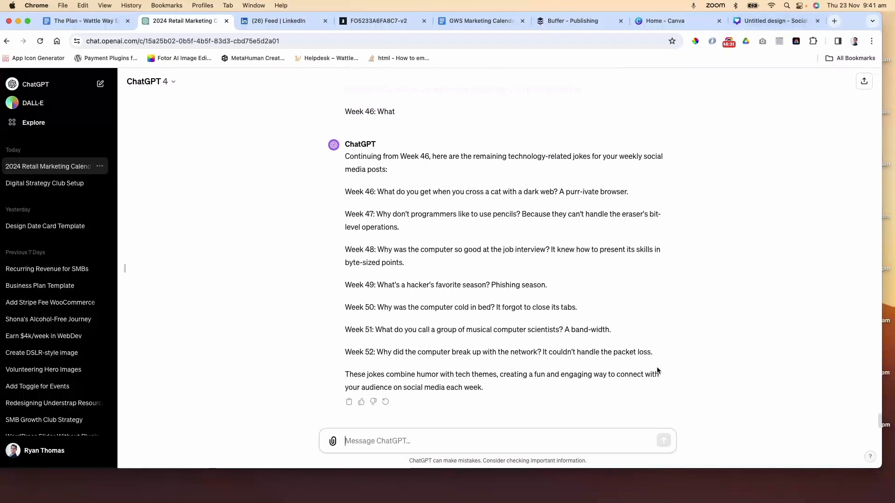
drag(655, 353, 345, 184)
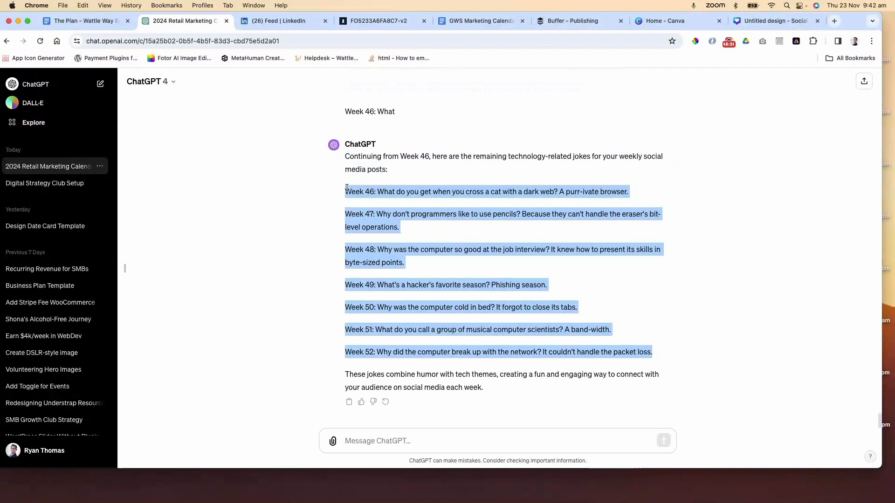
Open Google Sheets in a new tab and start a blank spreadsheet
click(834, 21)
text(sheets)
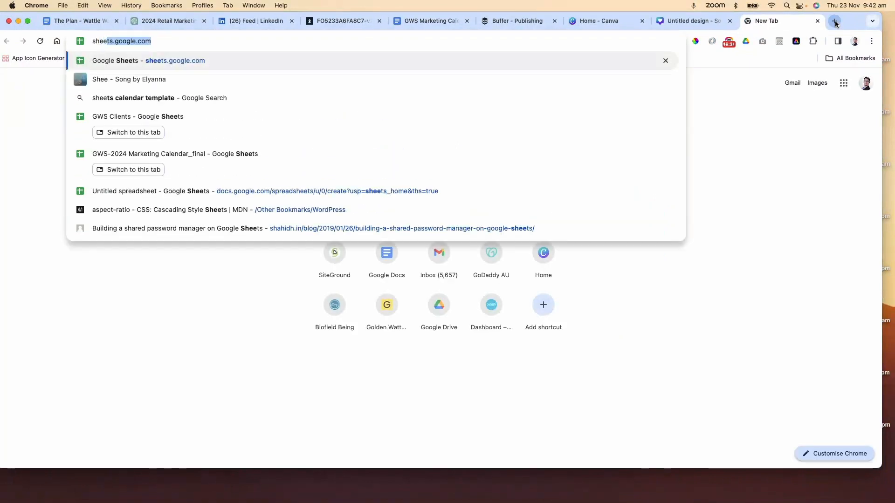
key(Return)
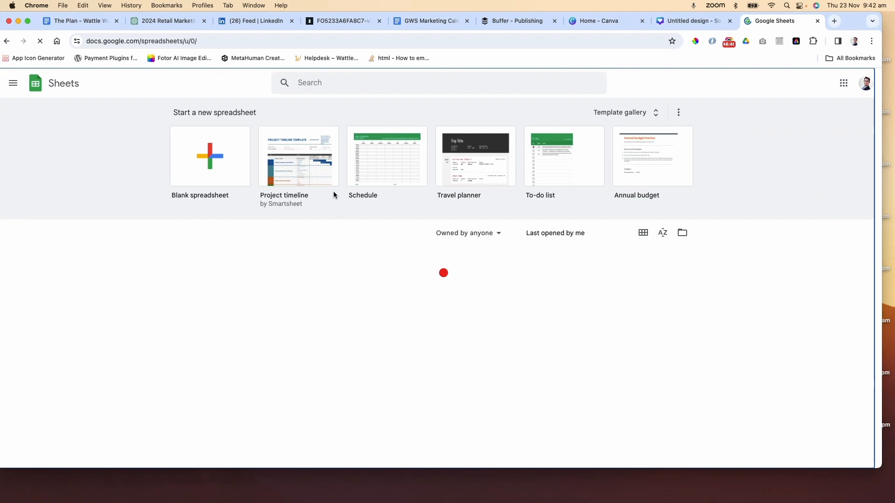
click(242, 133)
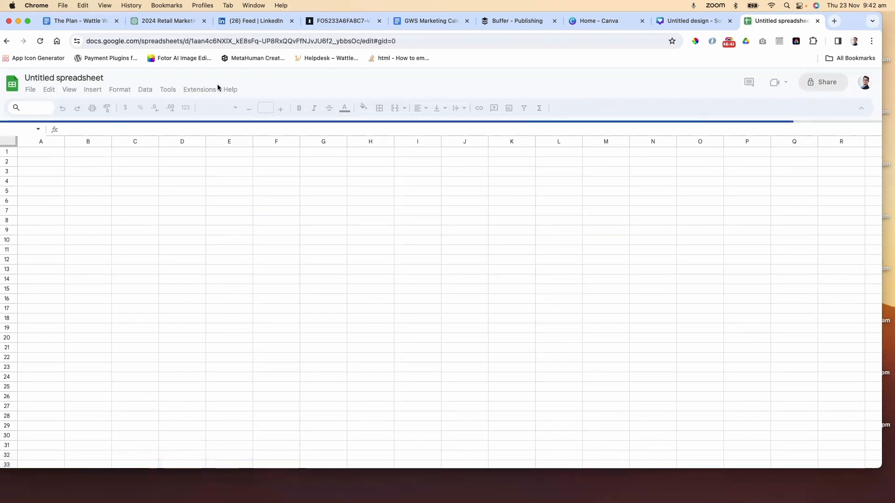
Open DALL·E and request a weekly social media background image for Golden Wattle Studios showing a Golden Wattle turning into binary code
click(600, 21)
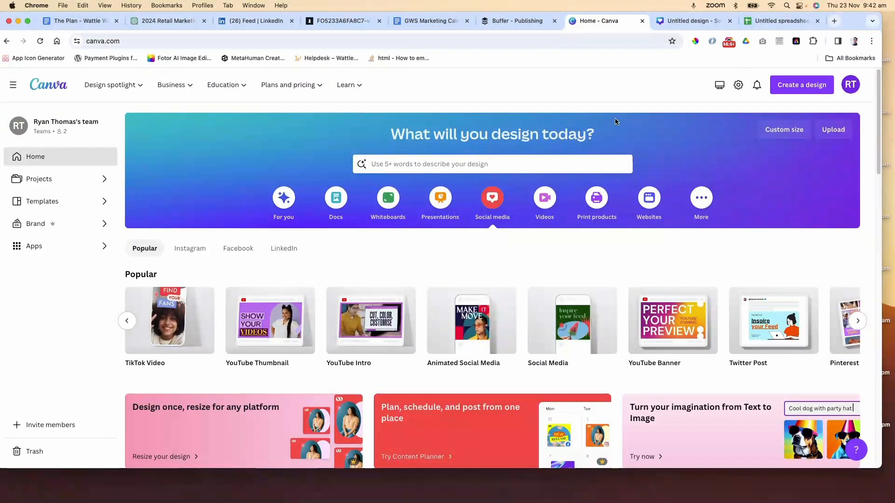
click(685, 21)
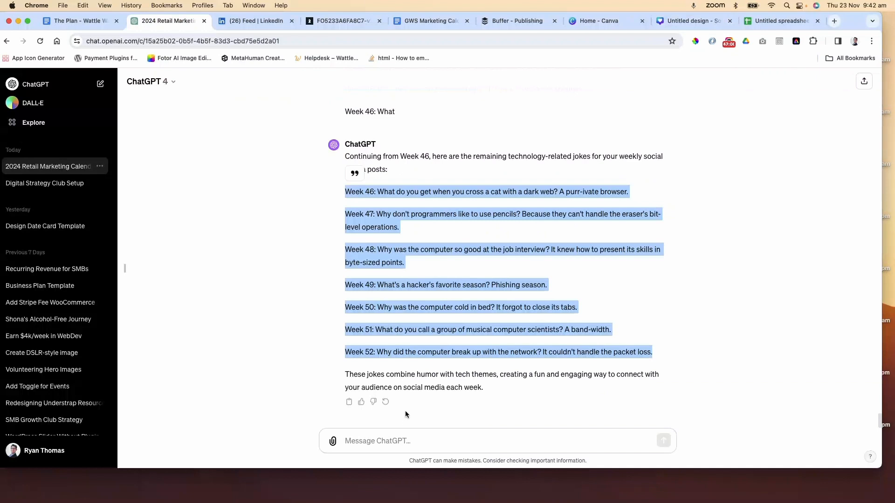
click(414, 444)
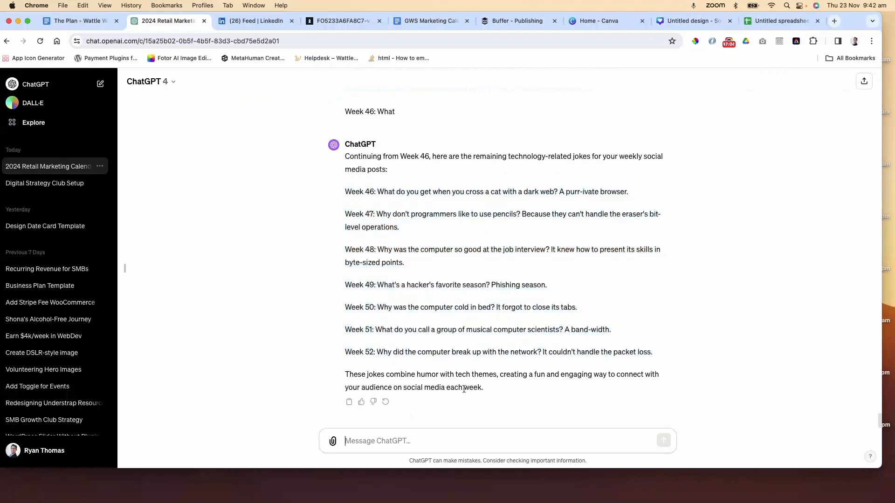
click(40, 108)
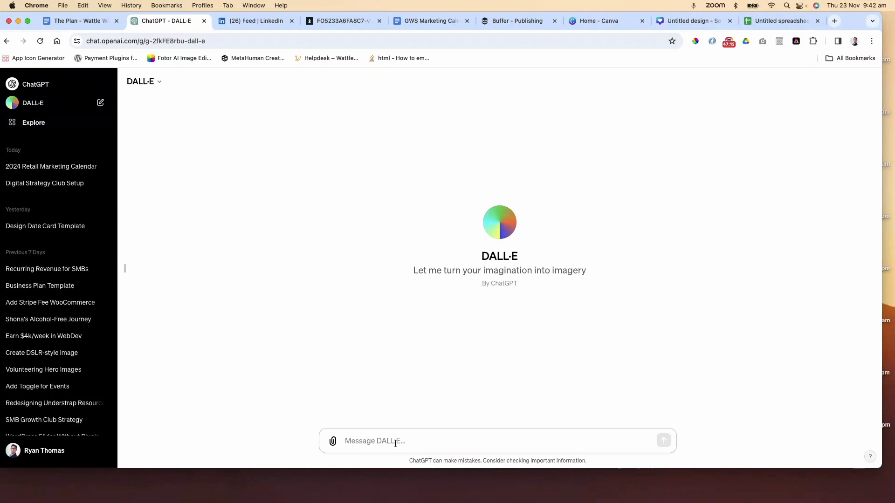
text(Create a ba)
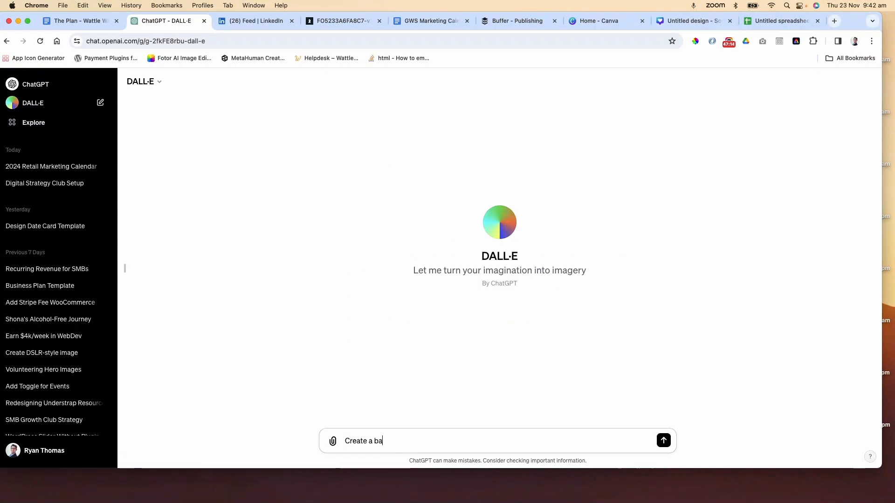
text(ckgfround image for my week)
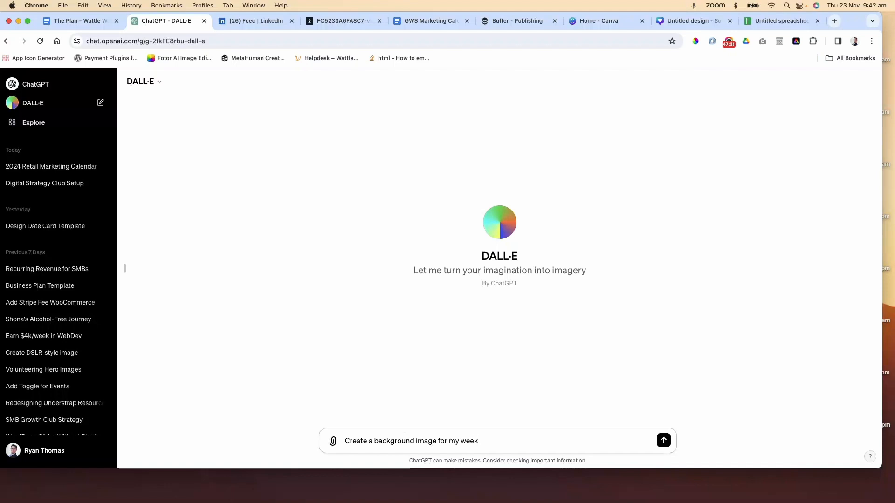
text(ly social media post. My business is)
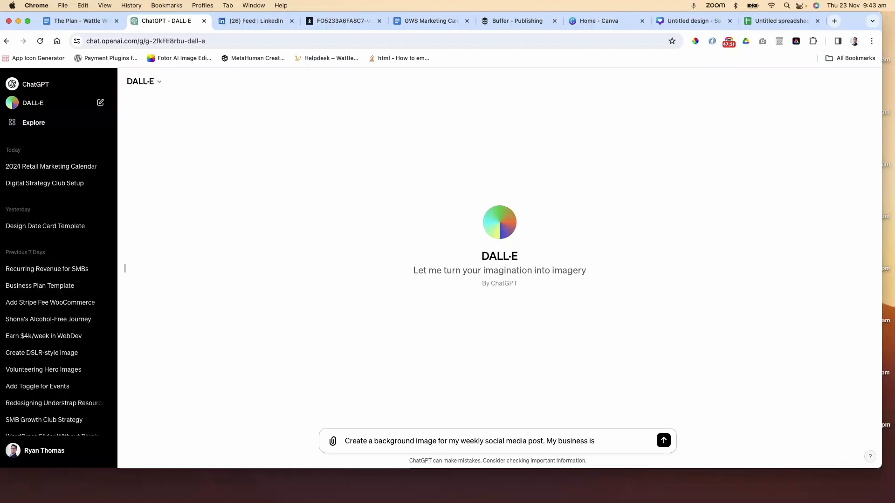
text( name is Golden Wattle)
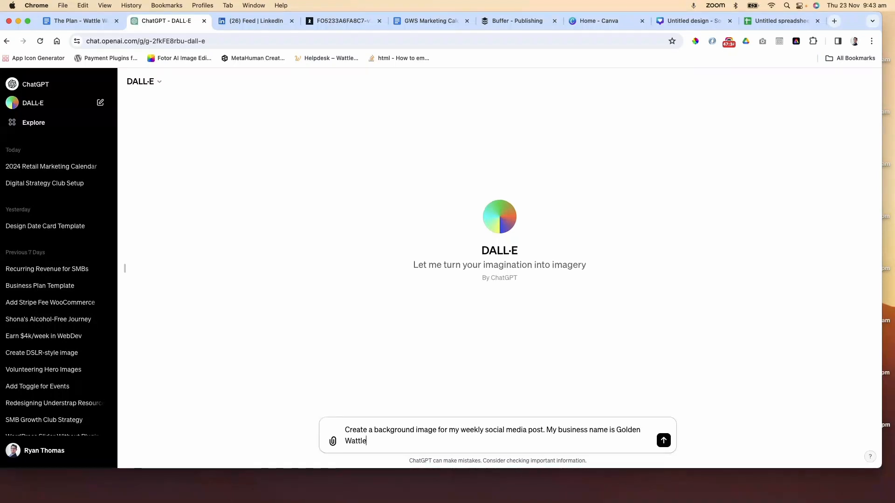
text( Studios, we work in the techno)
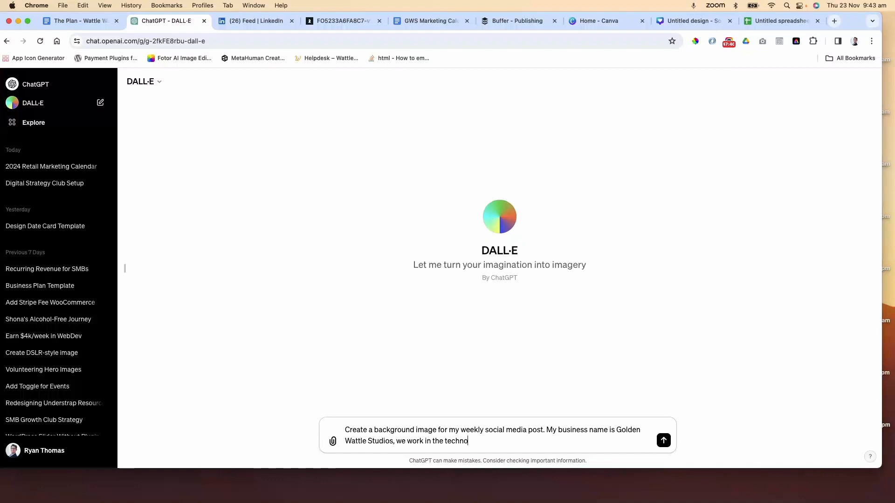
text(logy industry. I would like to h)
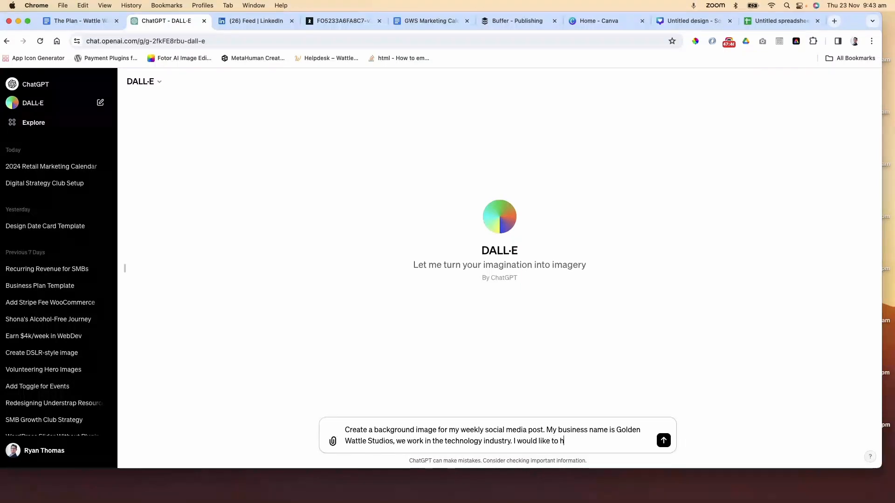
text(ave a Golden Wattle that is tur)
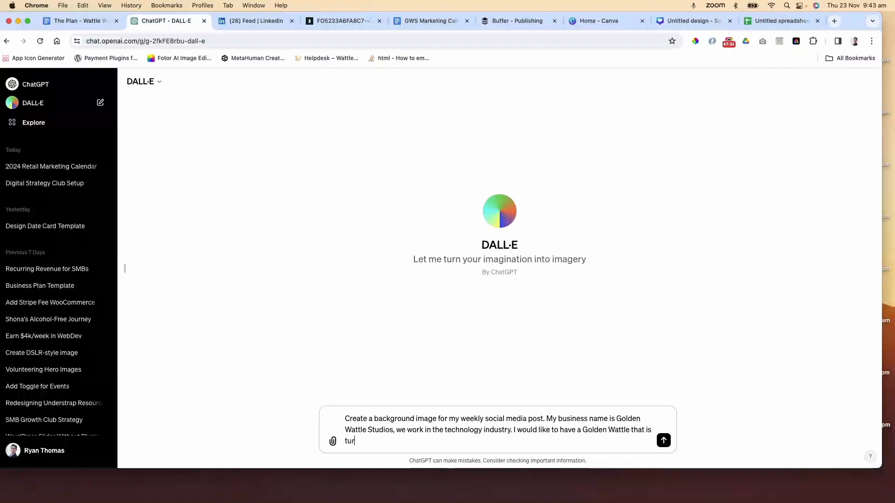
text(ning into binary code)
key(Return)
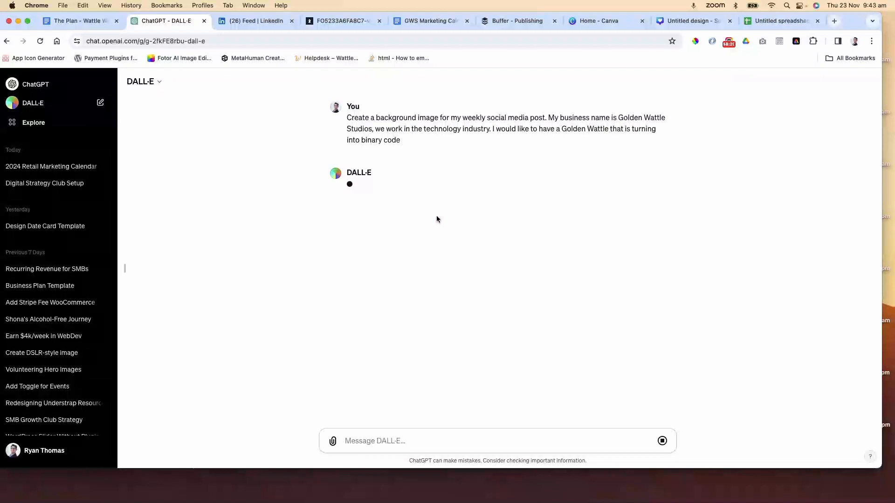
Review the January 2024 New Year's Day post in the GWS Marketing Calendar document
click(422, 21)
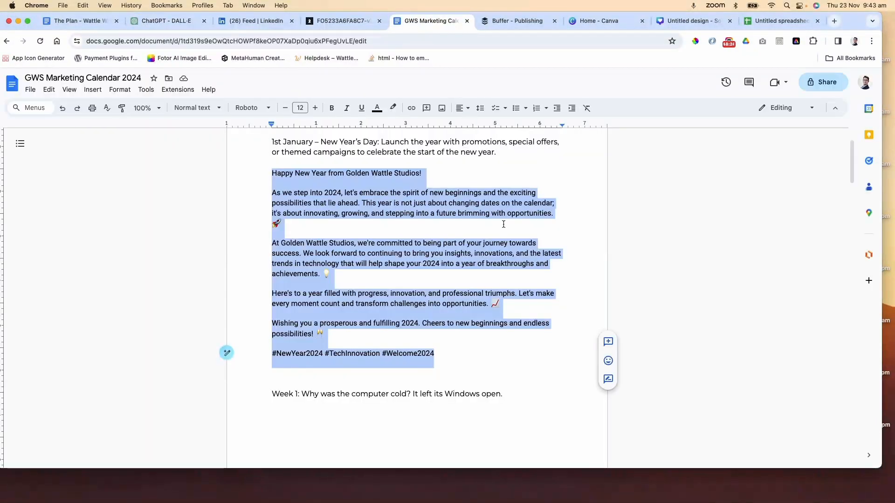
scroll(506, 220, up, 3)
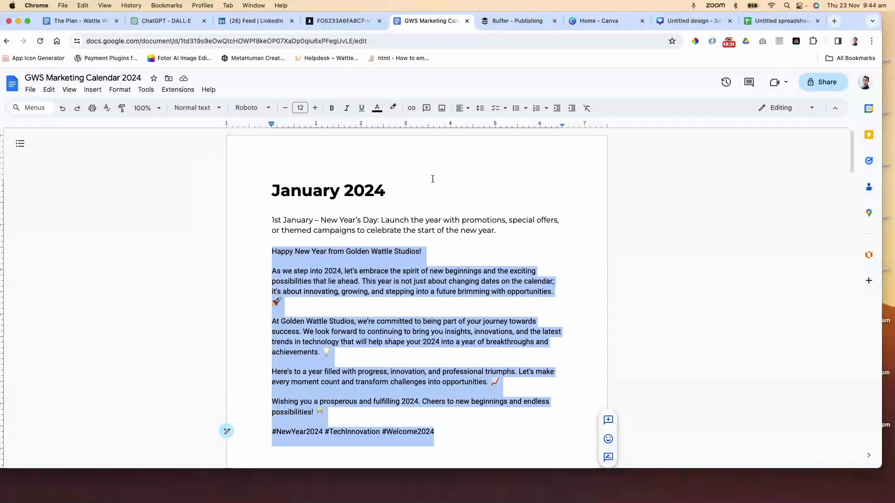
scroll(432, 179, down, 1)
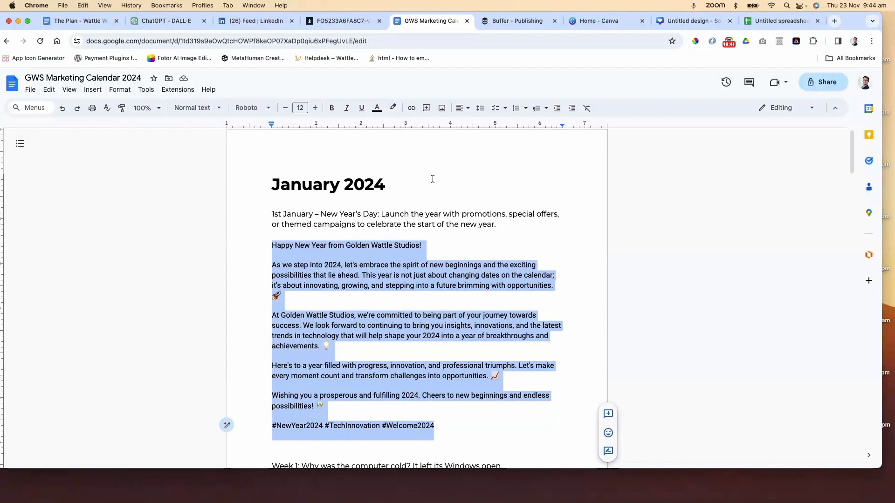
Browse the monthly event lists in the Retail Marketing Calendar 2024 PDF, then return to the marketing calendar document
click(332, 23)
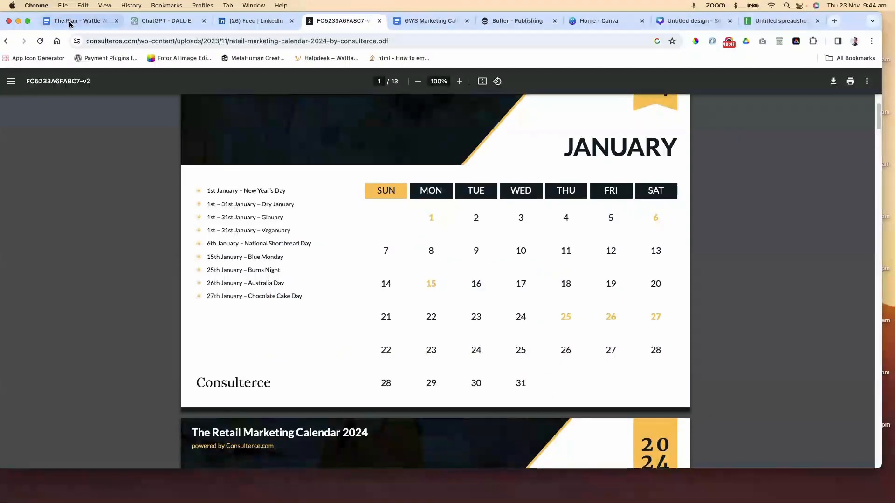
scroll(234, 149, up, 7)
scroll(234, 149, up, 2)
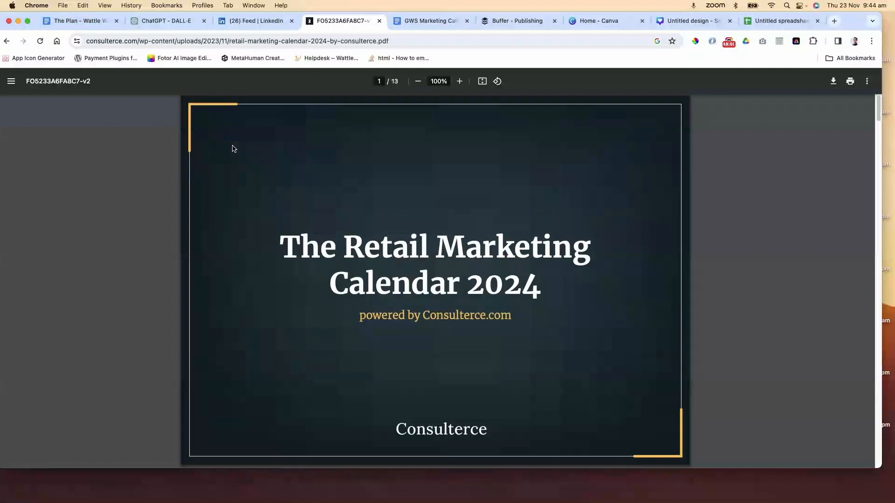
scroll(234, 148, down, 9)
scroll(234, 149, down, 10)
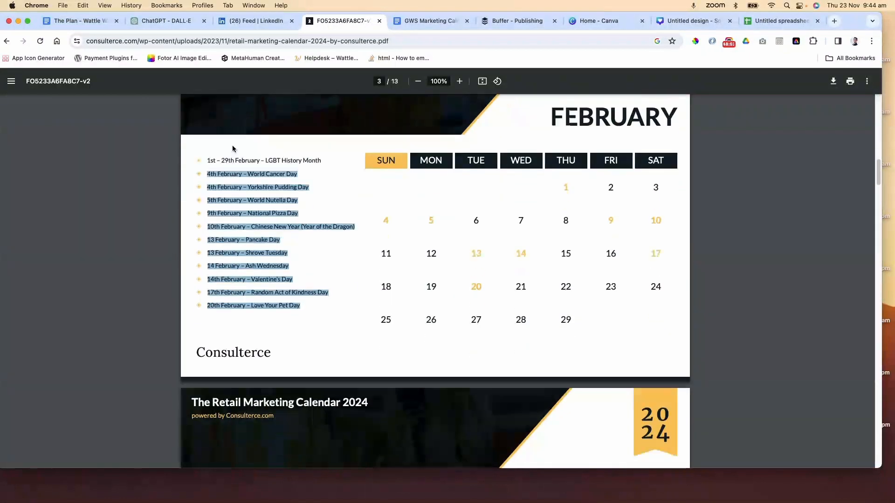
scroll(234, 149, down, 15)
scroll(233, 148, down, 5)
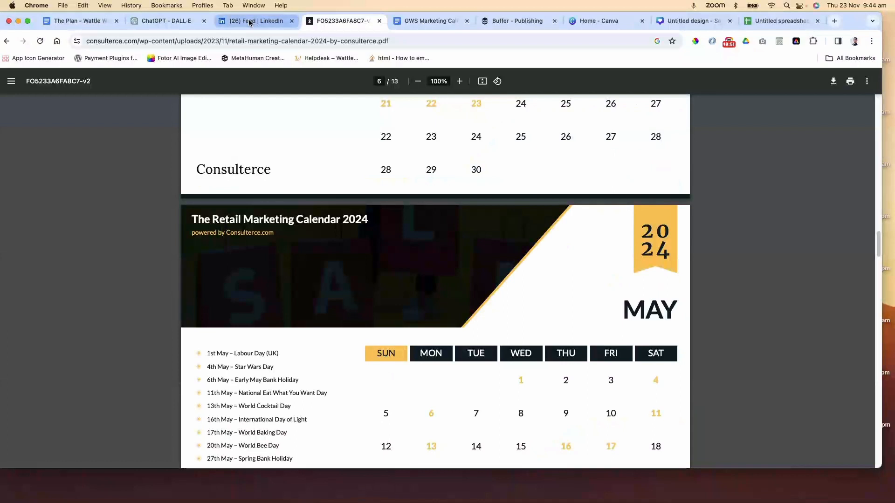
click(404, 24)
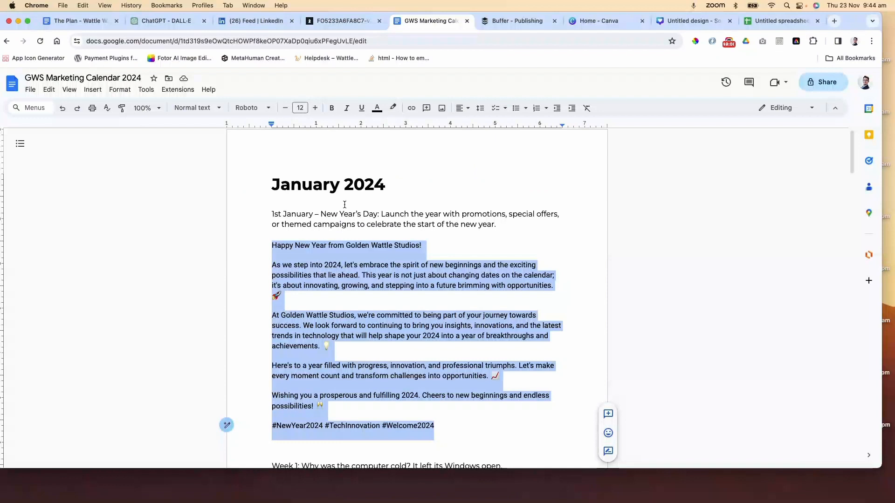
Scroll down through the January posts in the GWS Marketing Calendar 2024 document
scroll(344, 205, down, 2)
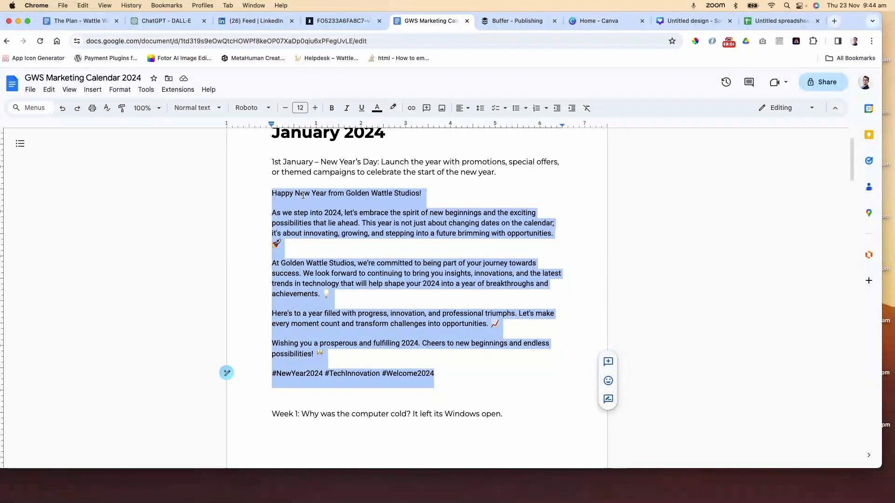
scroll(320, 185, down, 6)
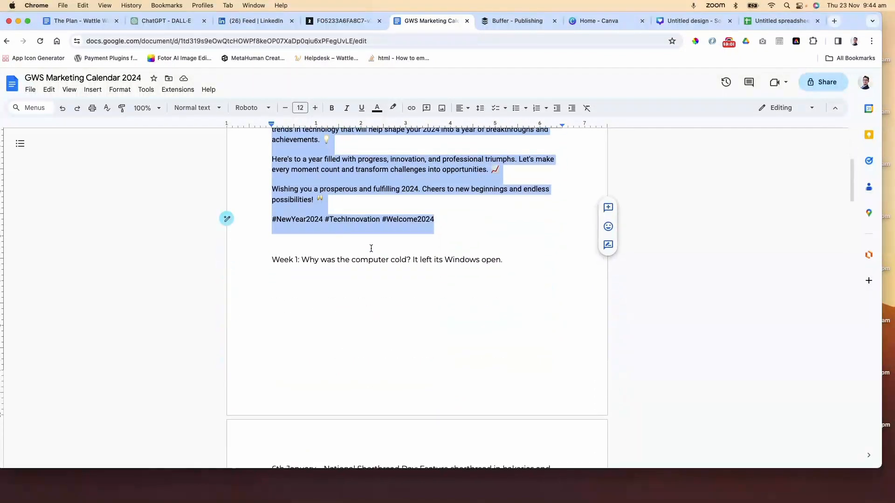
scroll(371, 248, down, 2)
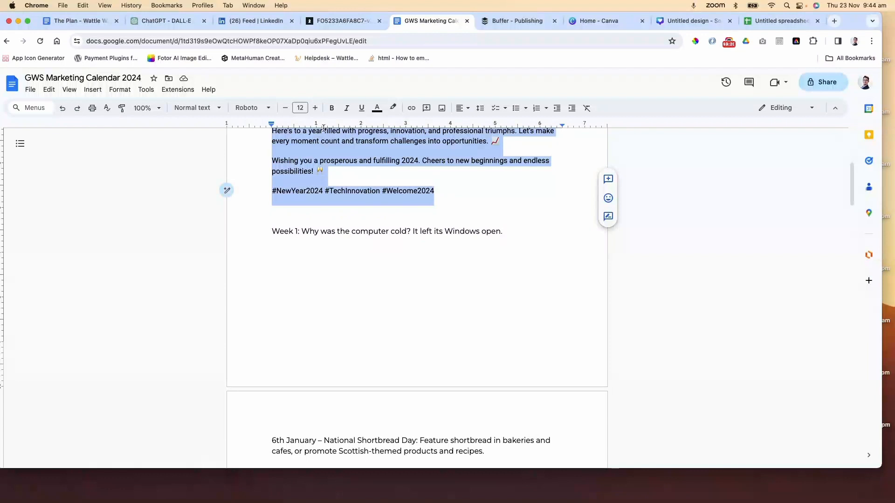
Compare the two generated DALL·E Golden Wattle background images in the full-size viewer
click(169, 21)
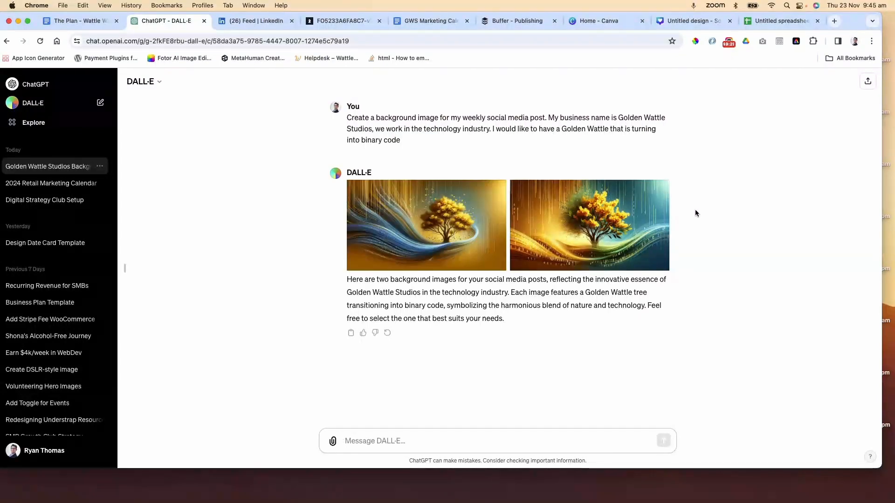
click(597, 220)
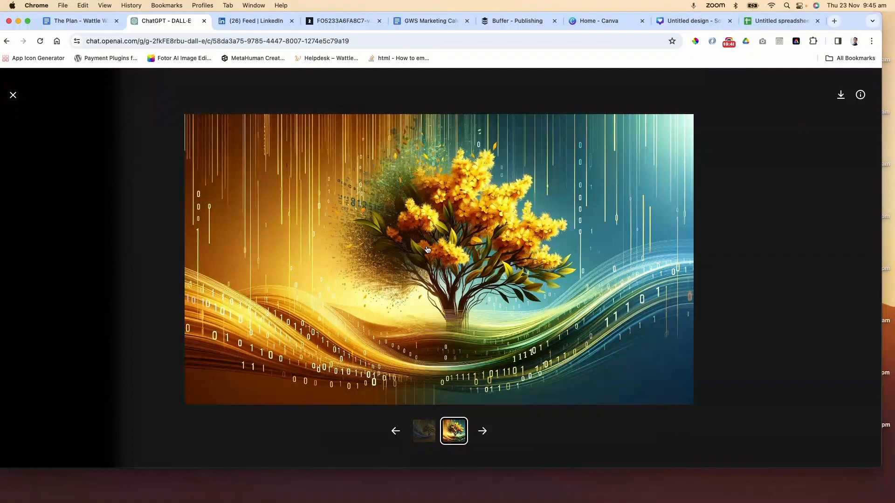
key(Escape)
click(445, 229)
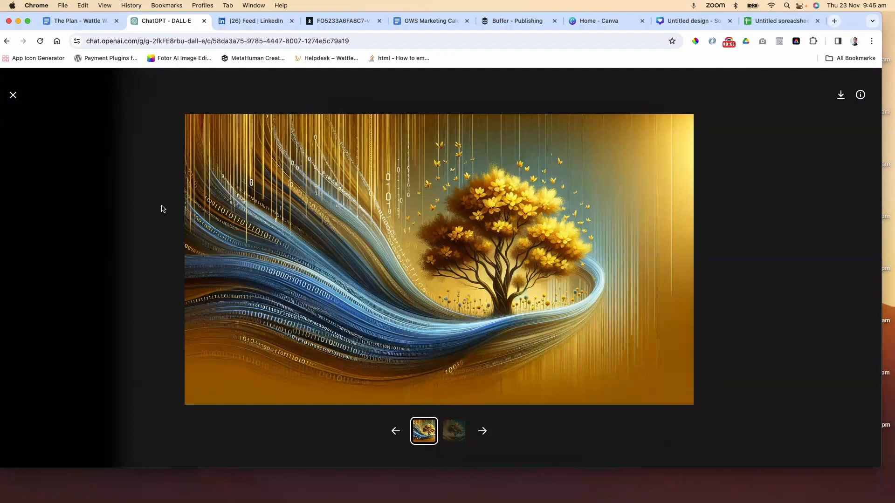
click(14, 96)
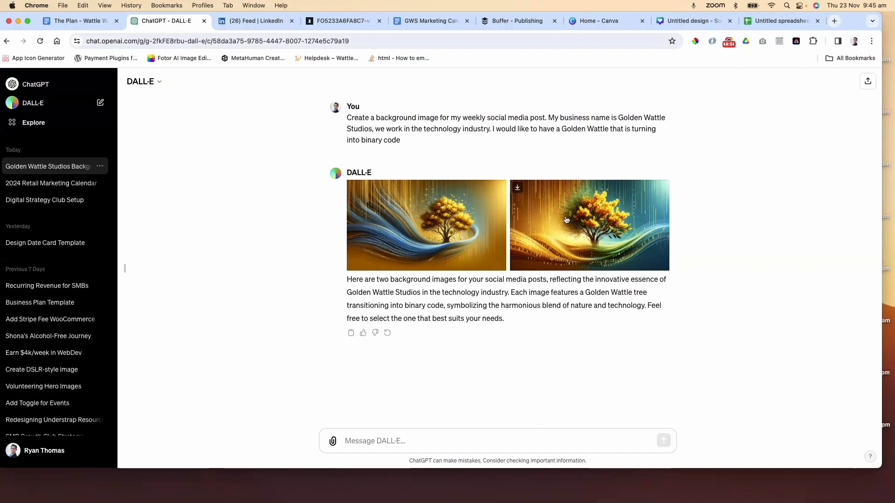
Place the uploaded golden wattle binary-code image onto the blank Canva social media design
click(605, 22)
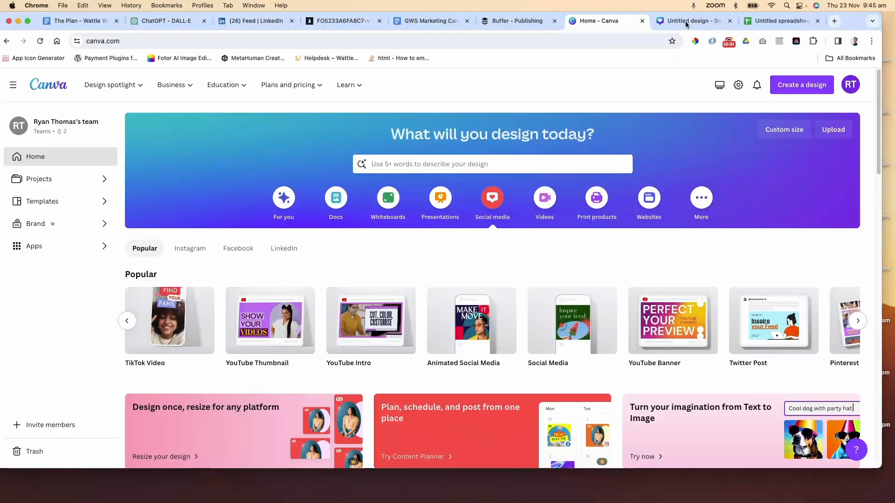
click(688, 21)
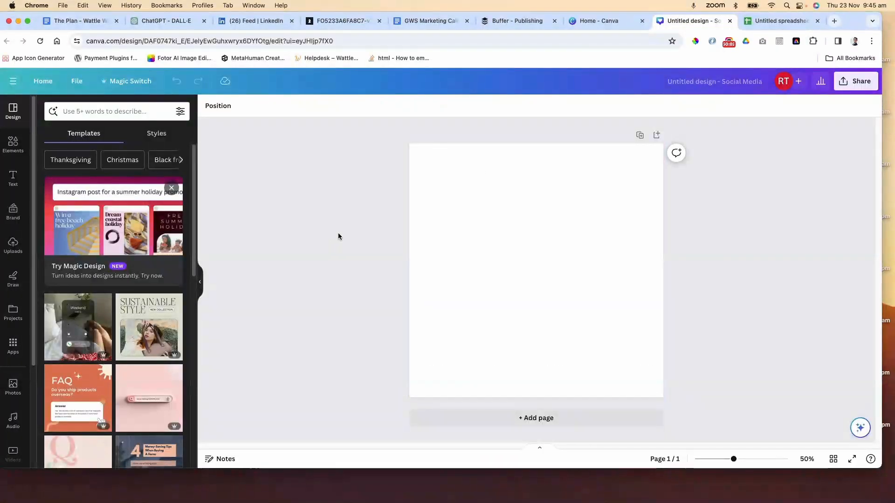
click(10, 246)
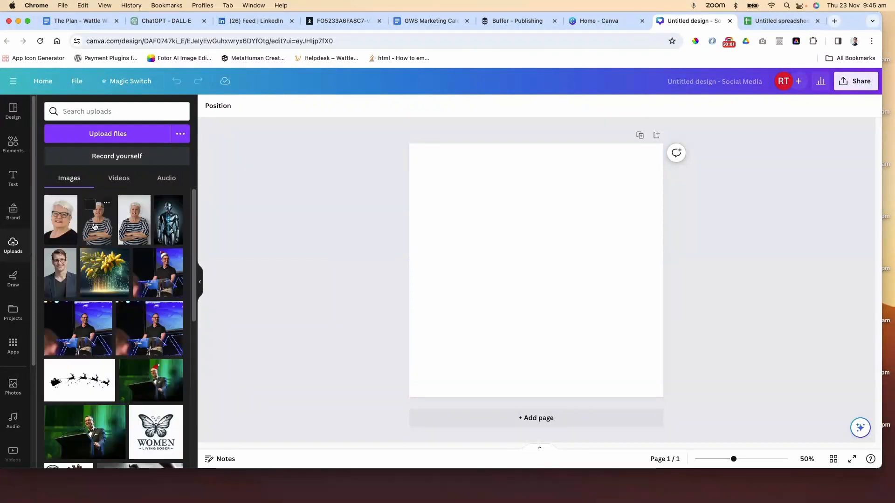
drag(105, 278, 472, 147)
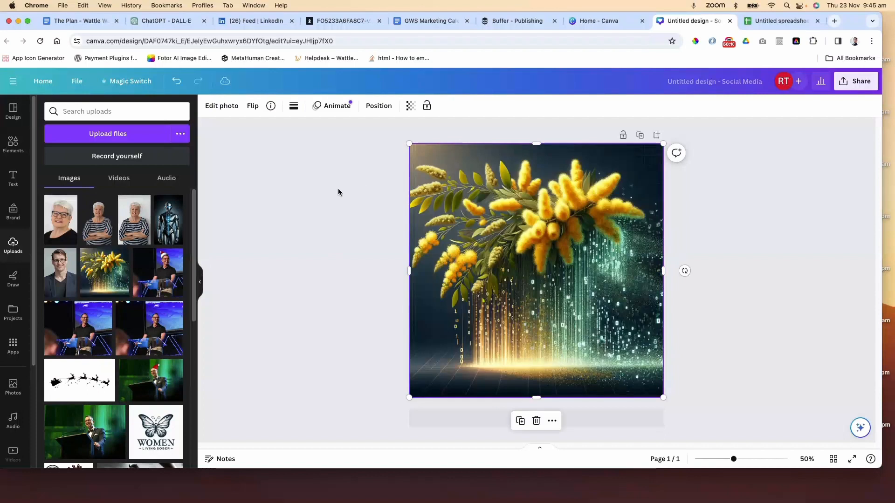
Add a heading text box on top of the wattle background image
click(325, 193)
click(200, 281)
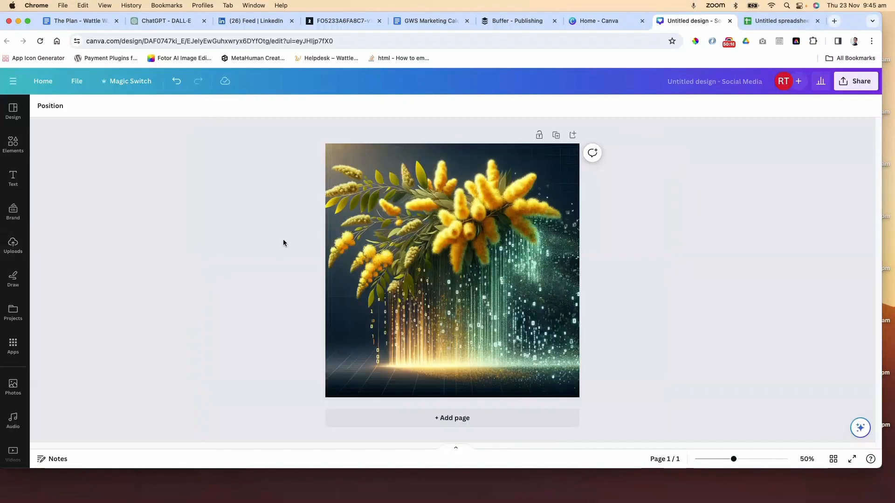
click(15, 178)
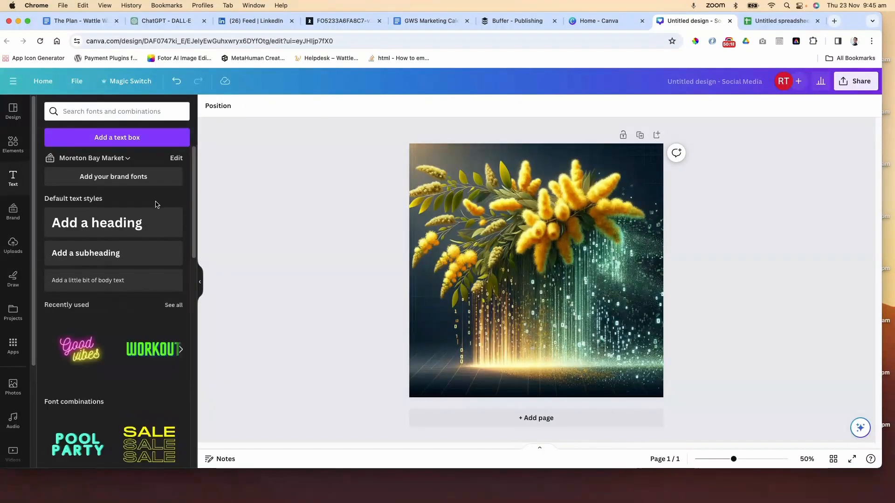
click(135, 222)
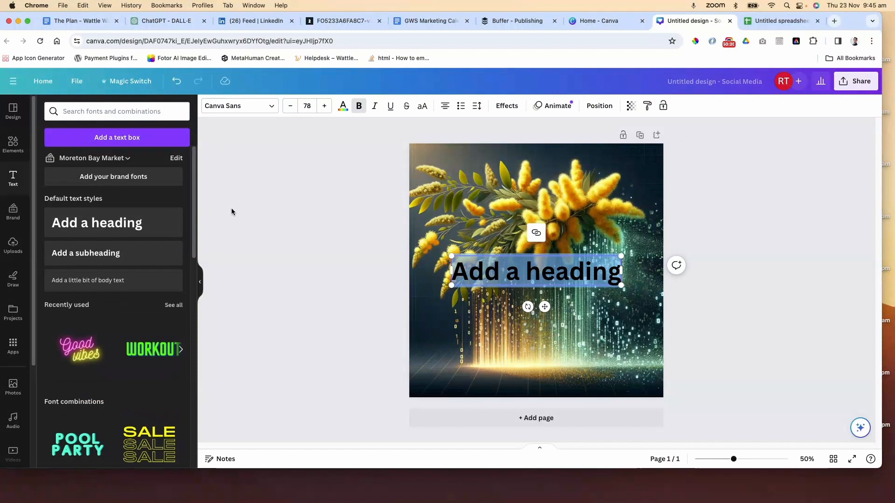
Set the heading font to Futura with a size of 35
click(257, 111)
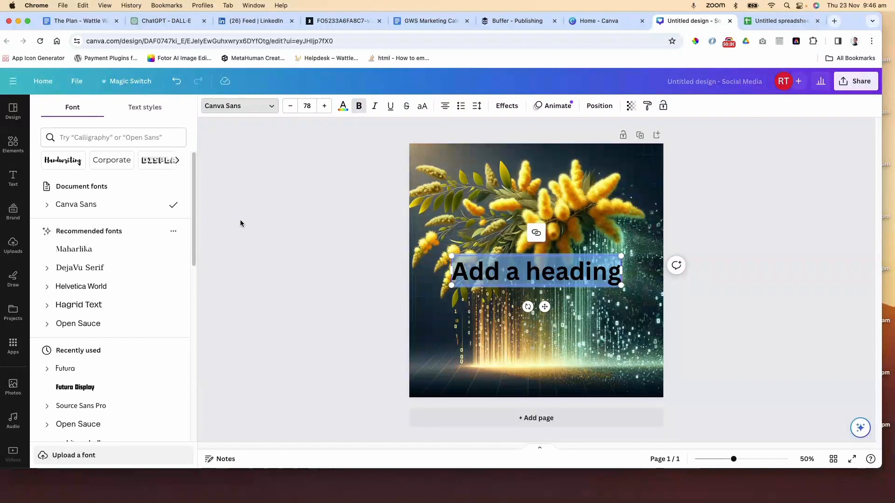
click(84, 389)
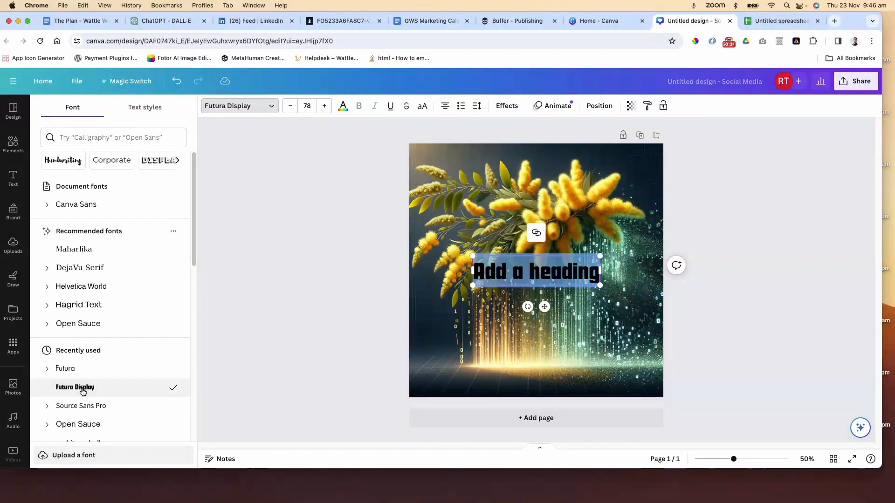
click(85, 369)
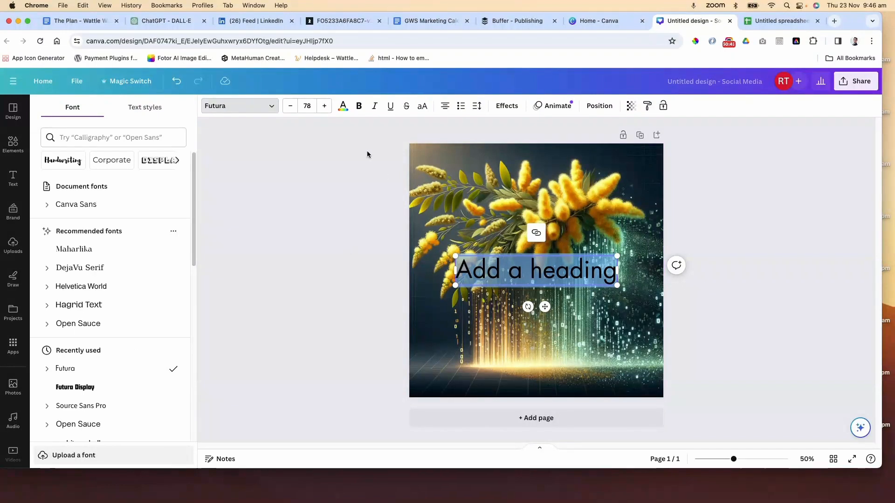
click(307, 105)
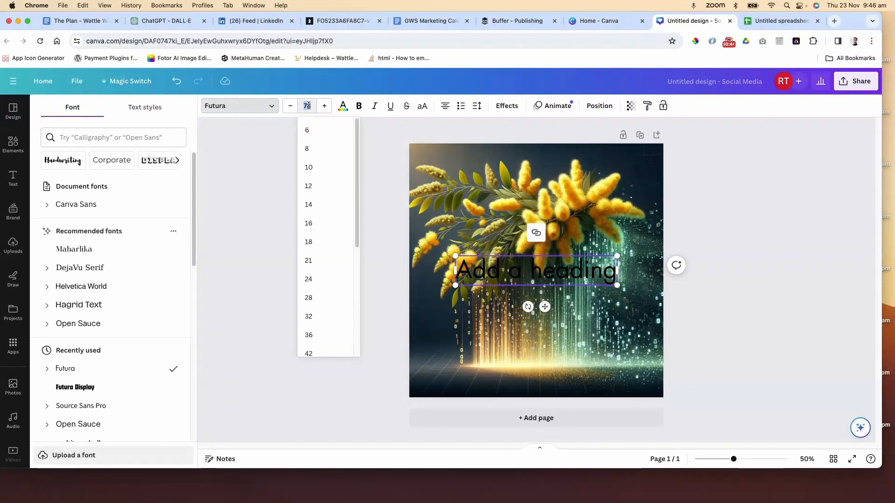
text(35)
key(Return)
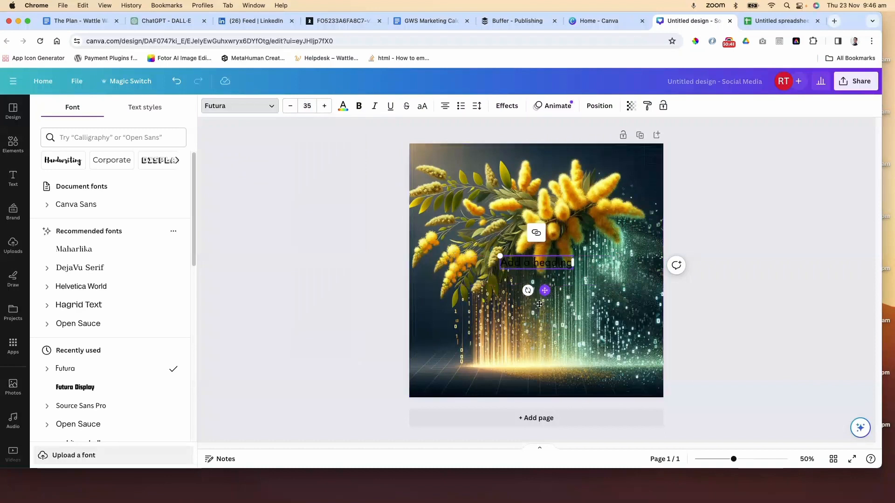
Move the heading lower on the image and make its text white and bold
drag(539, 305, 533, 326)
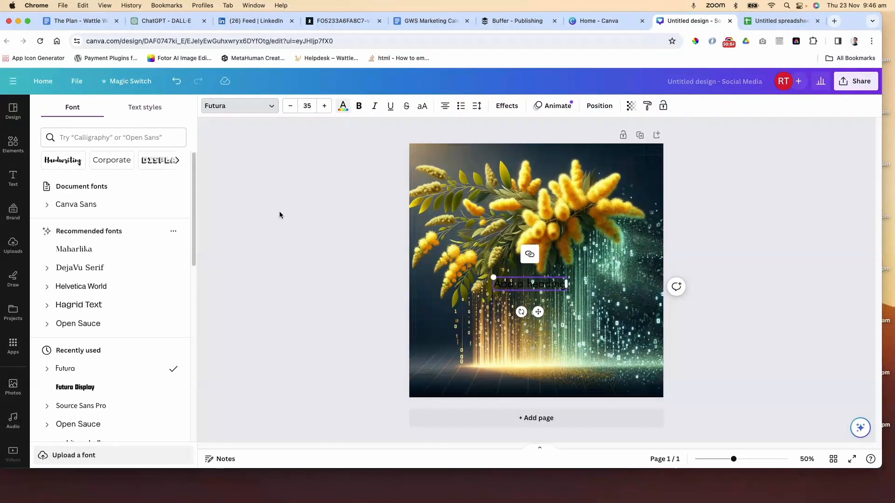
click(342, 106)
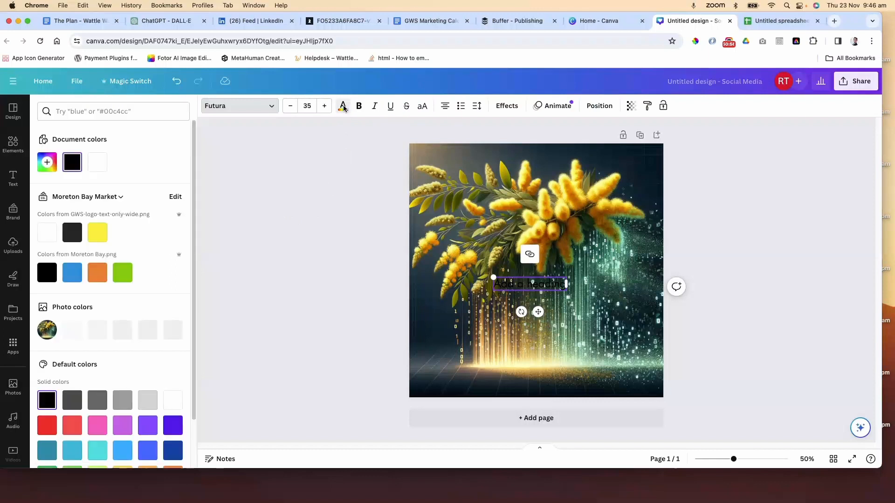
click(100, 163)
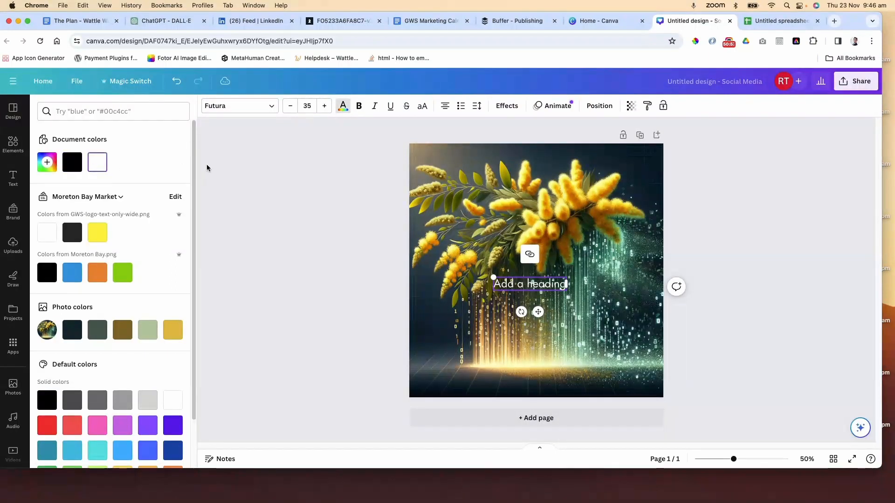
click(357, 106)
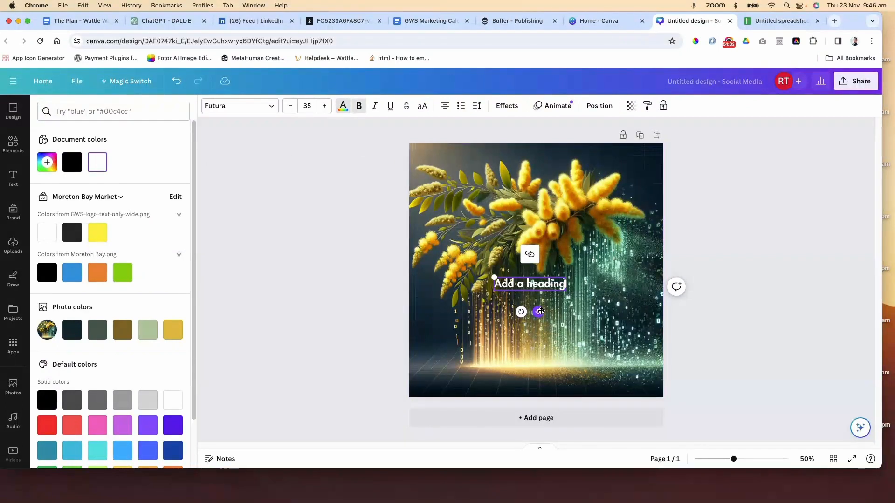
drag(538, 312, 517, 317)
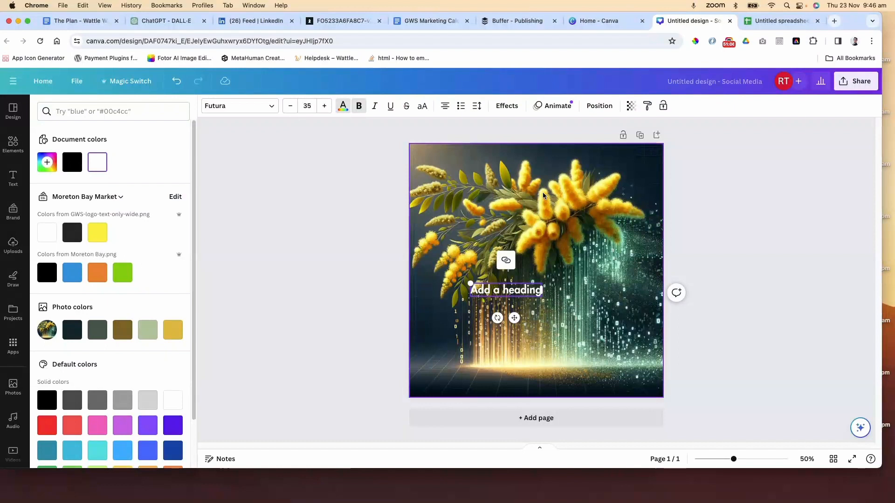
Apply the Lift text effect to the heading at intensity 100
click(506, 105)
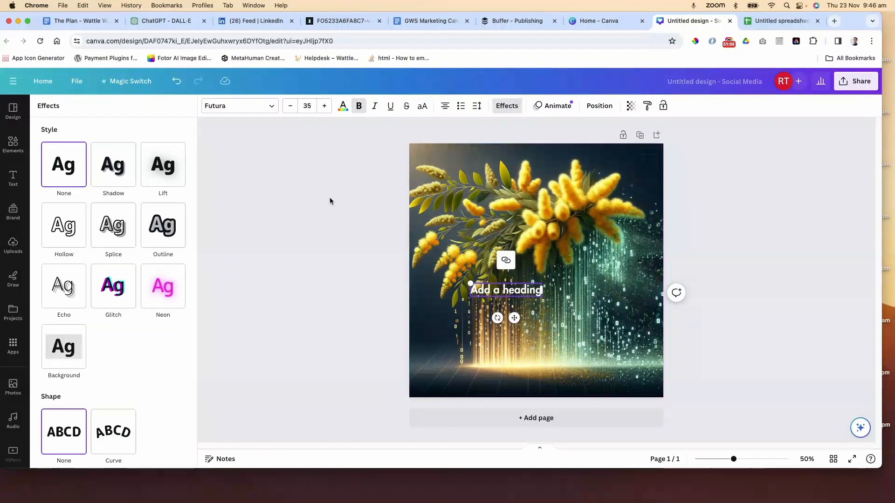
click(167, 166)
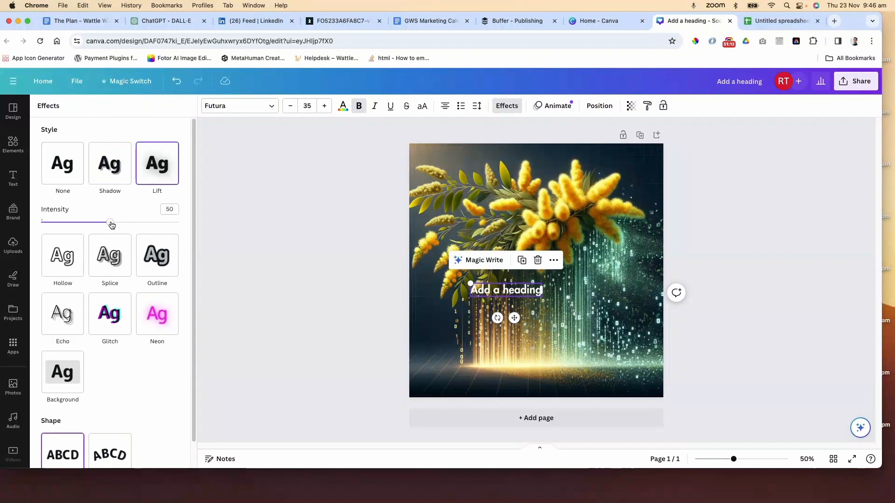
drag(110, 222, 224, 234)
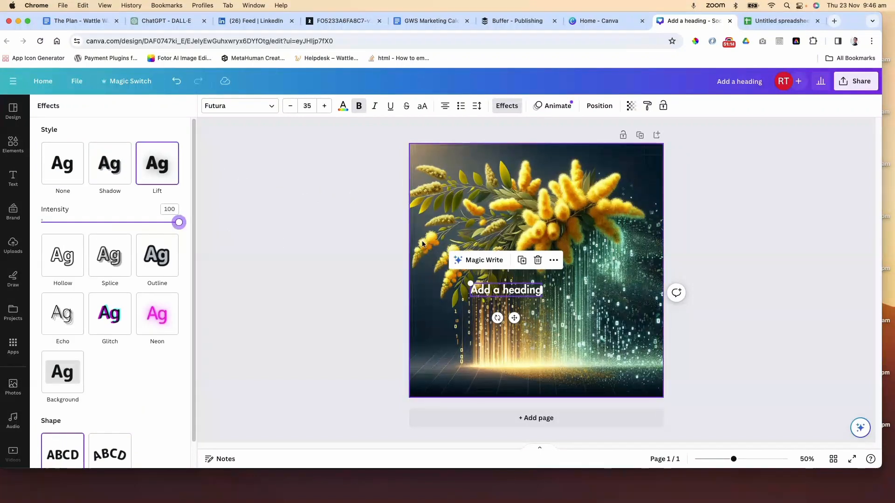
Set the heading font size to 52
click(306, 106)
text(42)
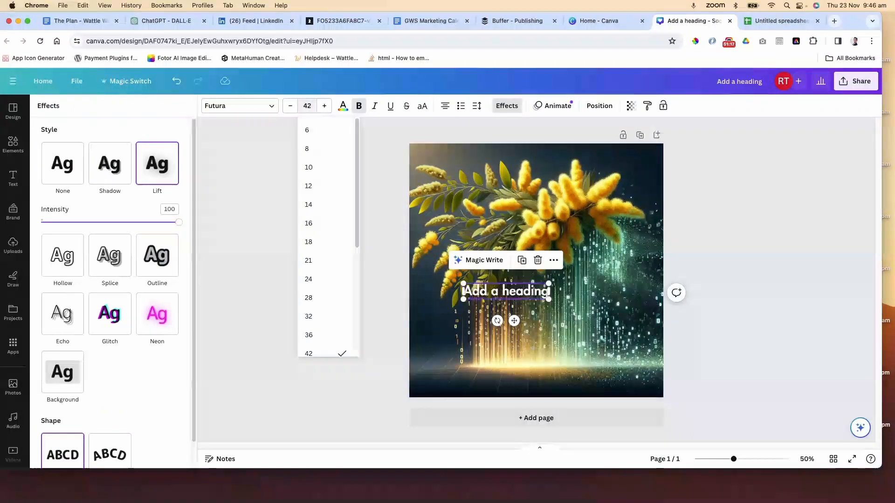
key(Return)
click(307, 106)
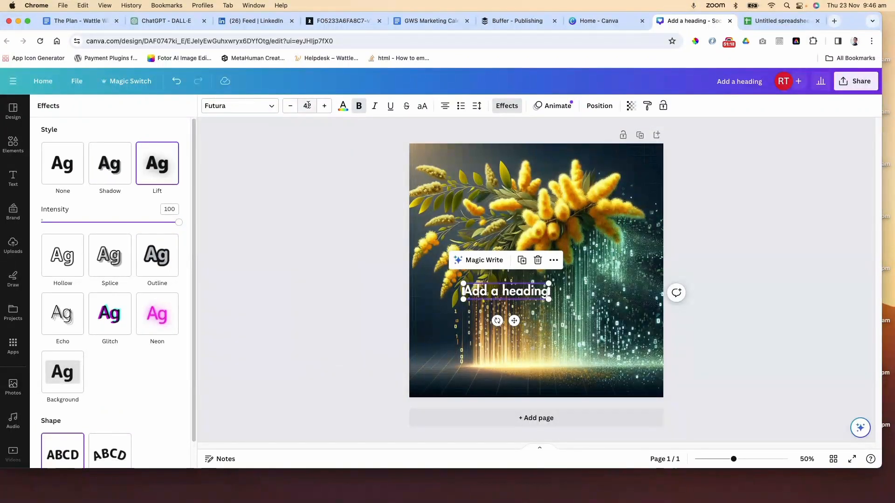
text(52)
key(Return)
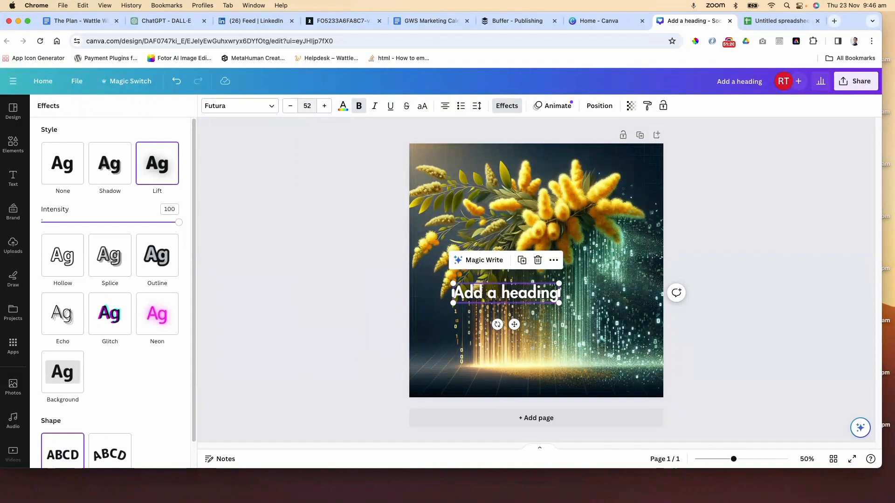
Move the heading up and widen its text box across most of the image
drag(514, 325, 513, 301)
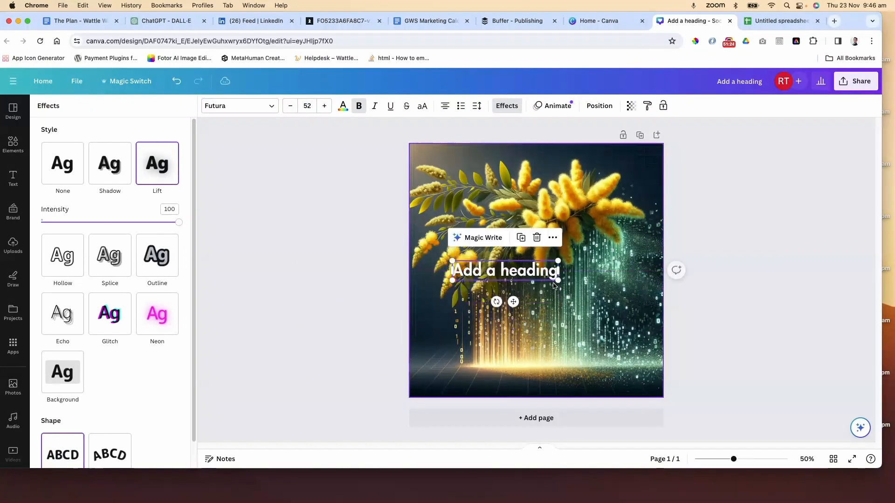
drag(558, 270, 637, 273)
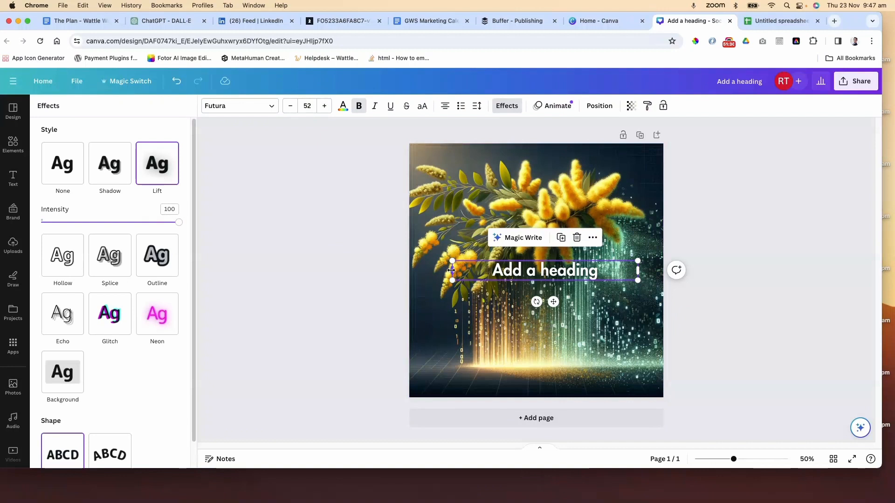
drag(452, 270, 433, 269)
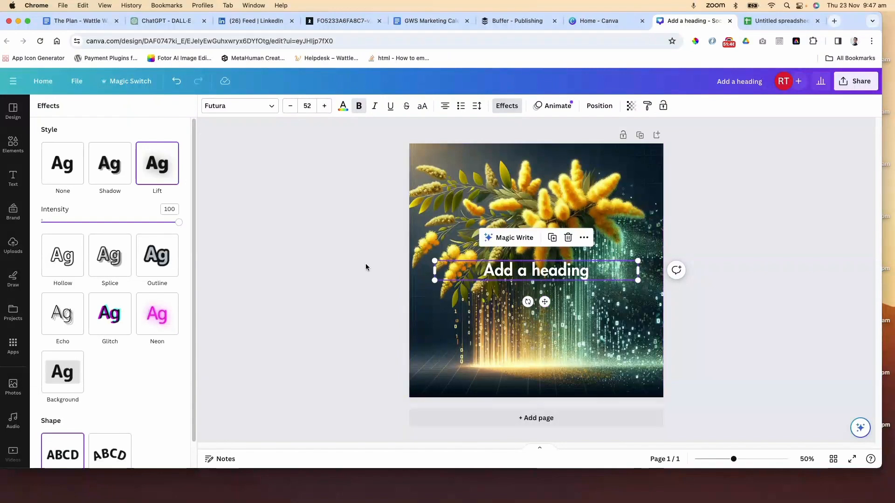
Add a second line of text after the heading, typing 'heiwheiwheiwheiwhe'
click(562, 275)
click(592, 271)
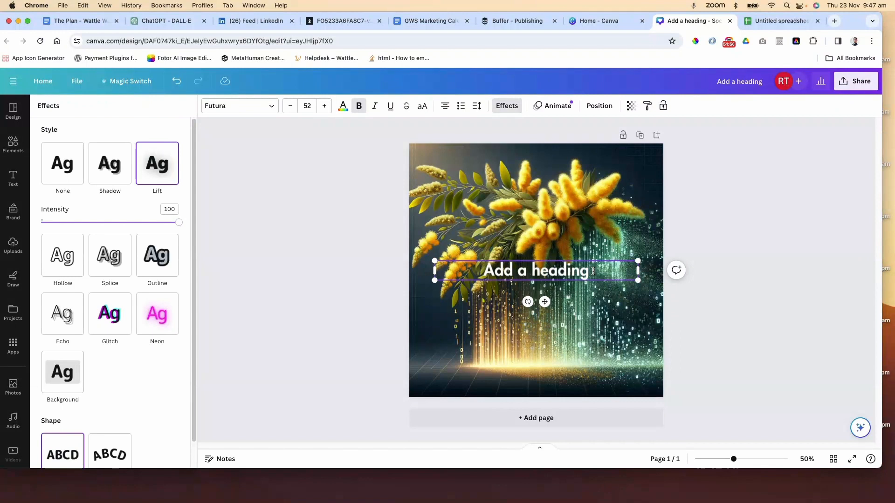
text(heiwheiwheiwheiwhe)
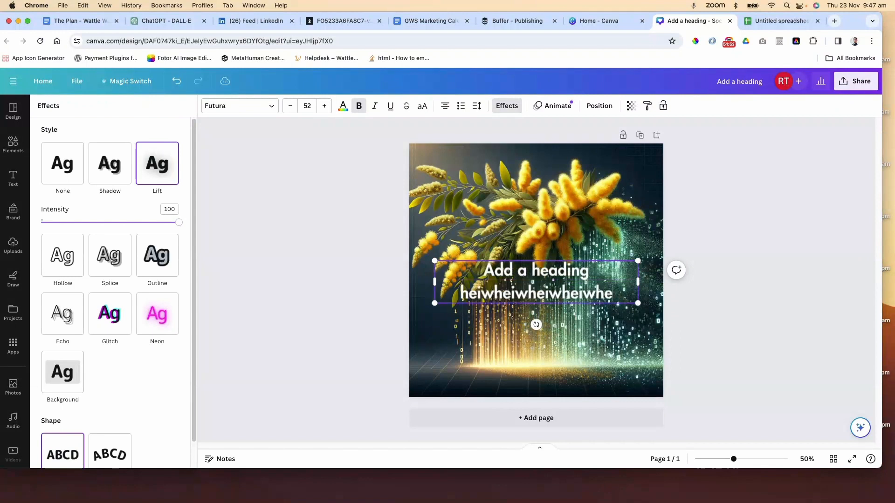
text(iwheiwheiwheiwheiwheiwehiwheiw)
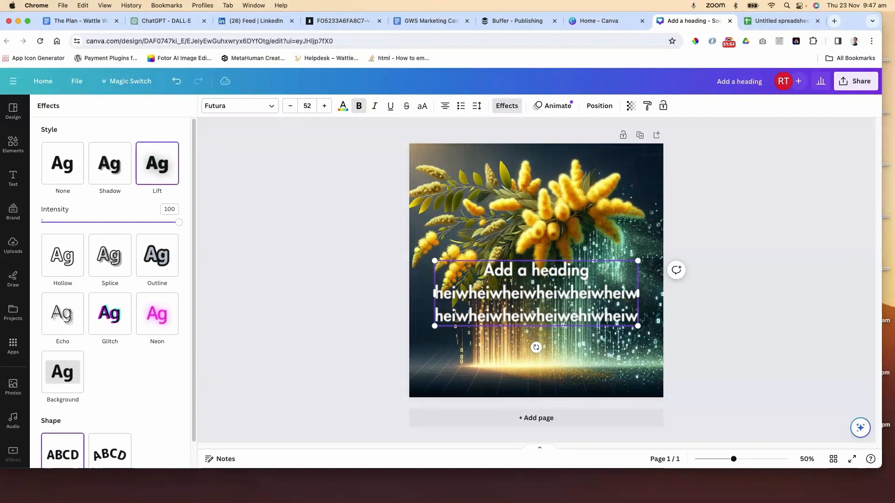
text(heiwheiwheiw)
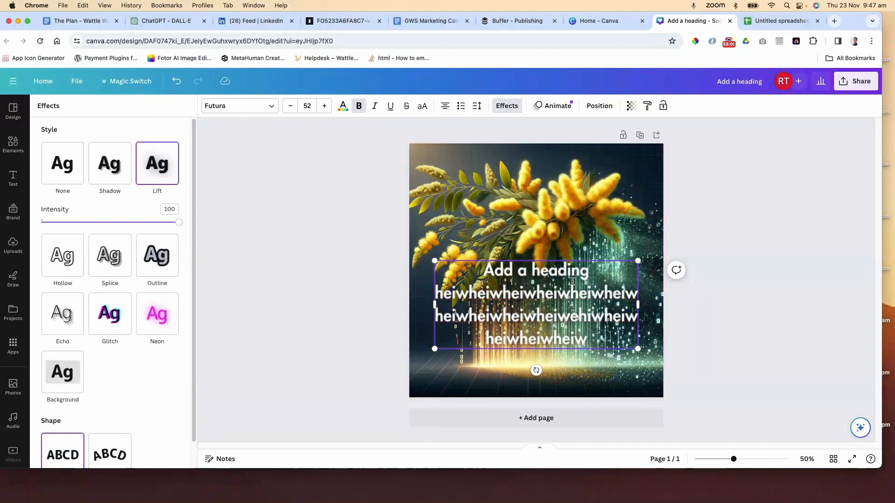
Type more filler text into the heading box, then undo all filler so only 'Add a heading' remains
key(super+z)
key(super+z)
key(super+z)
key(super+z)
key(super+z)
key(super+z)
key(super+z)
key(super+z)
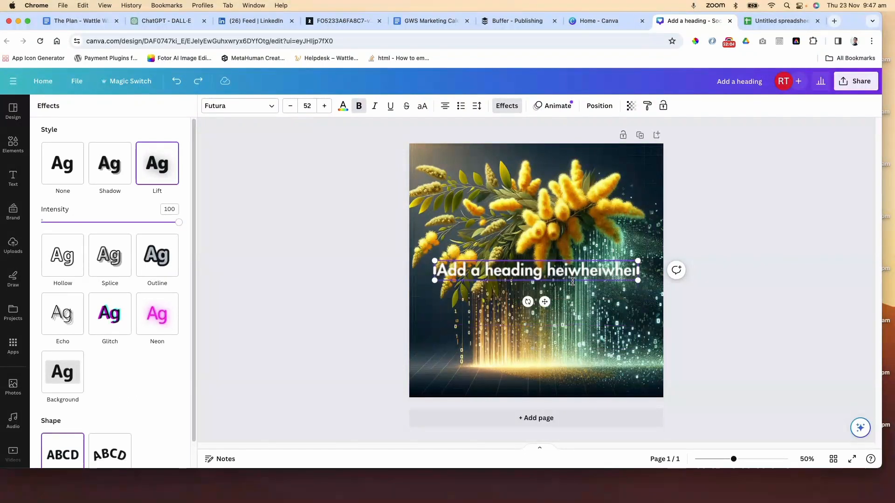
key(super+z)
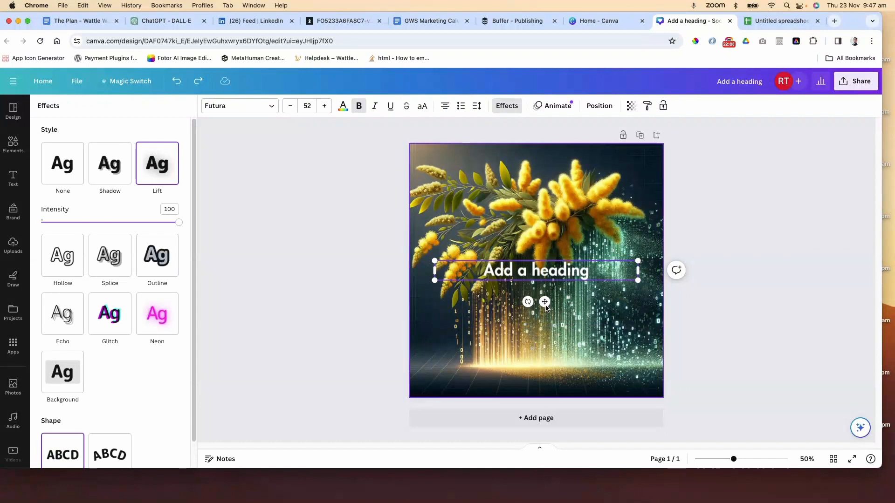
Nudge the heading slightly higher on the image
drag(545, 302, 545, 301)
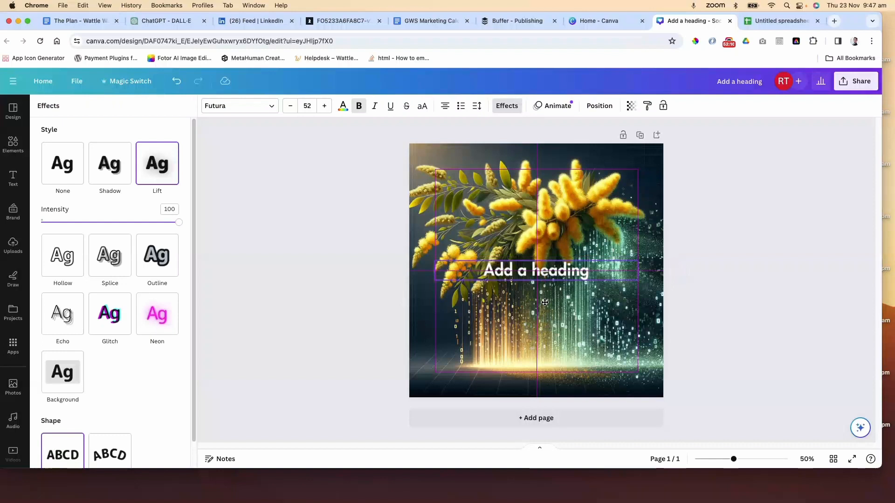
drag(545, 302, 544, 293)
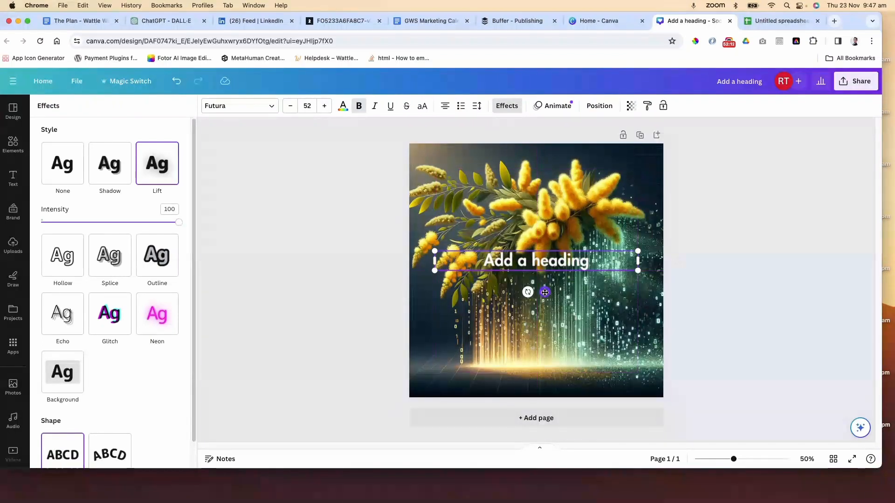
click(739, 276)
click(742, 264)
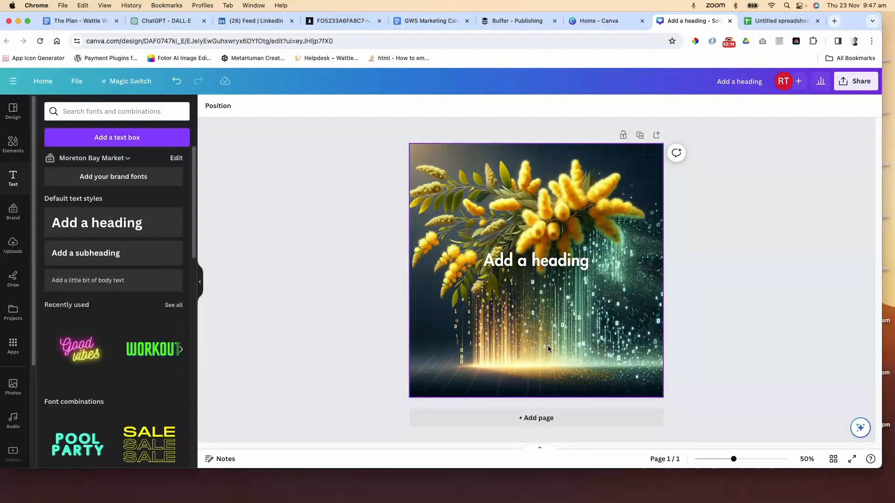
click(549, 268)
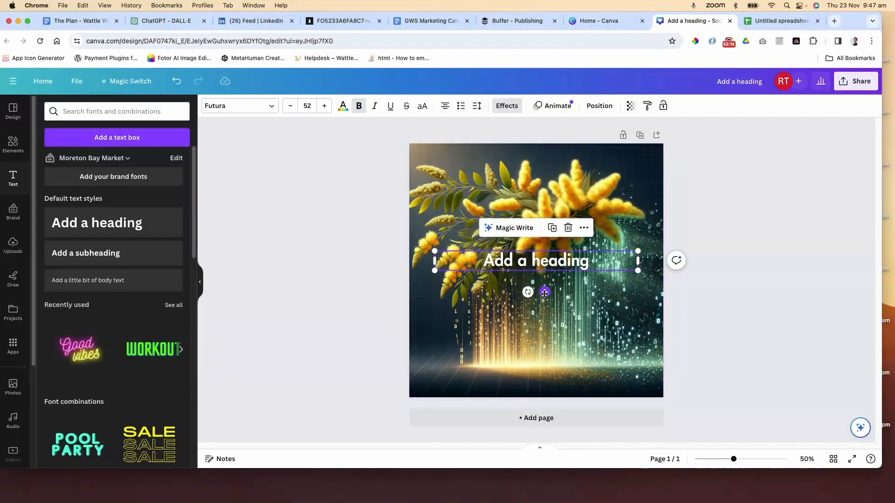
mouse_move(545, 293)
mouse_down()
mouse_move(544, 312)
mouse_move(547, 271)
mouse_move(545, 293)
mouse_up()
click(681, 290)
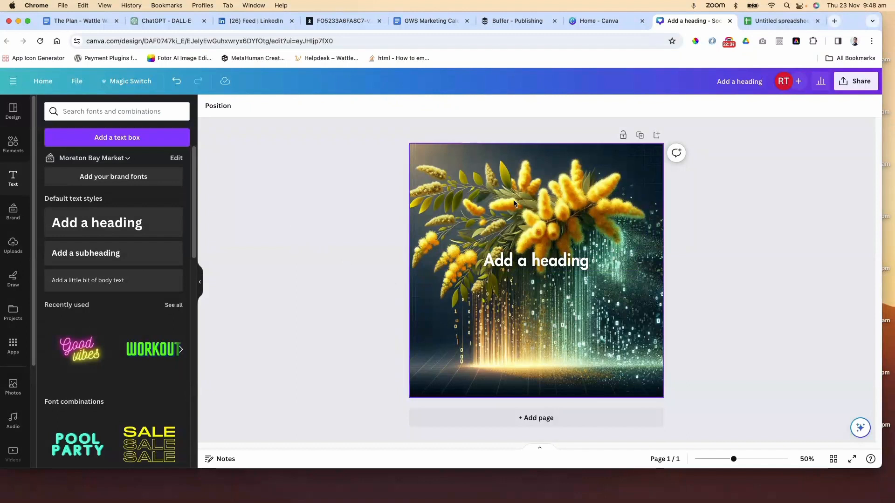
Apply the Outline effect to the heading and set its outline colour to #4B4747
click(555, 266)
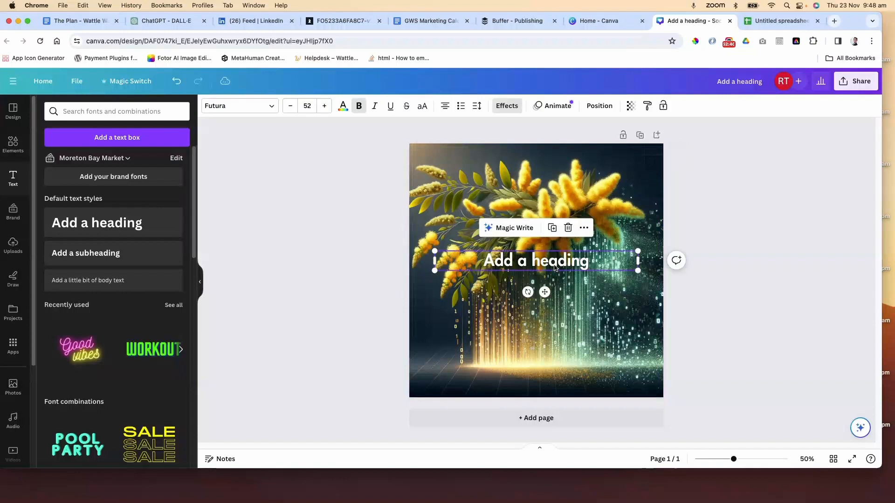
click(506, 105)
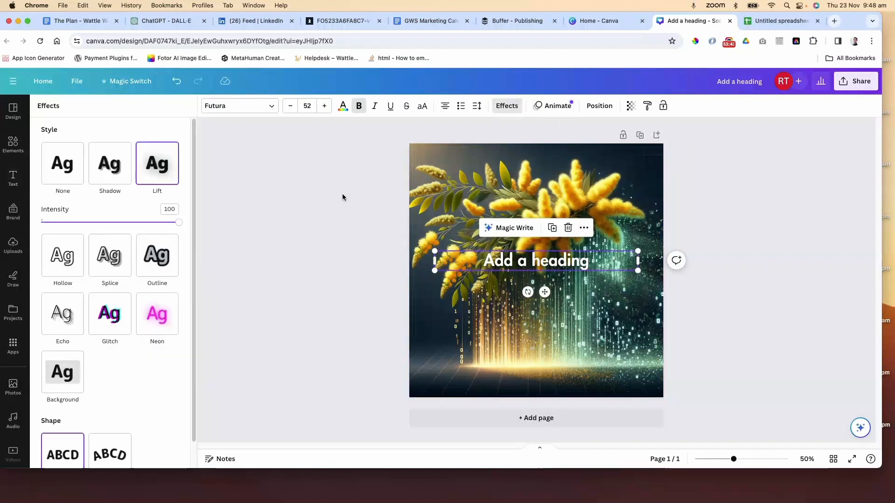
click(156, 255)
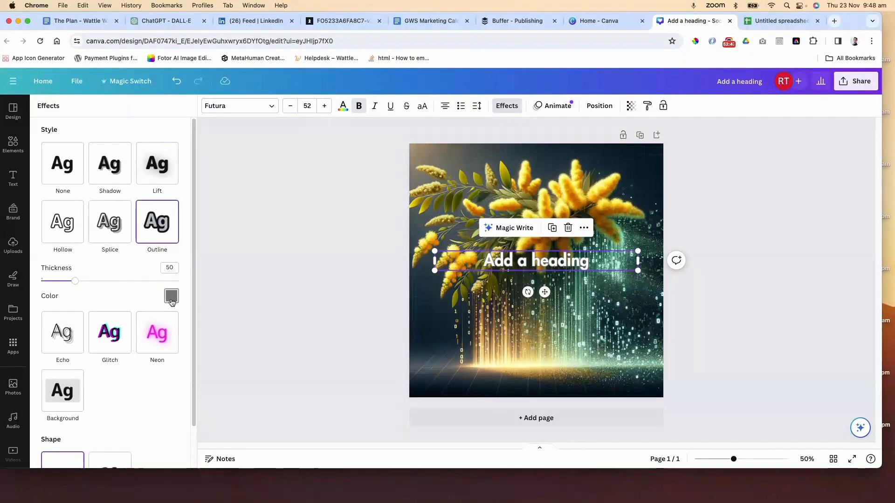
click(174, 296)
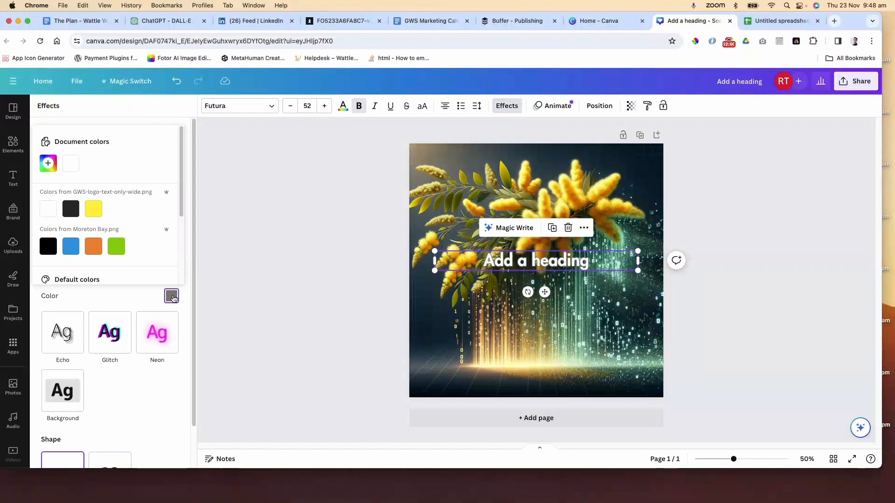
click(43, 246)
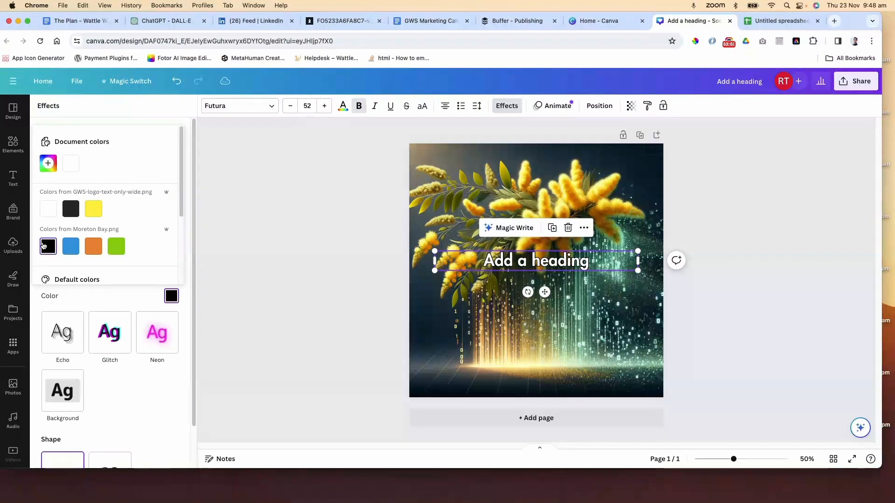
click(94, 208)
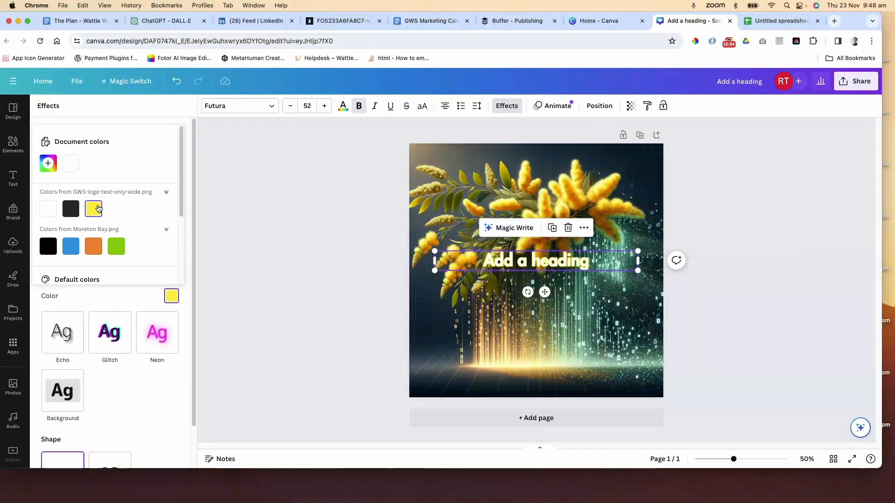
click(116, 246)
click(93, 246)
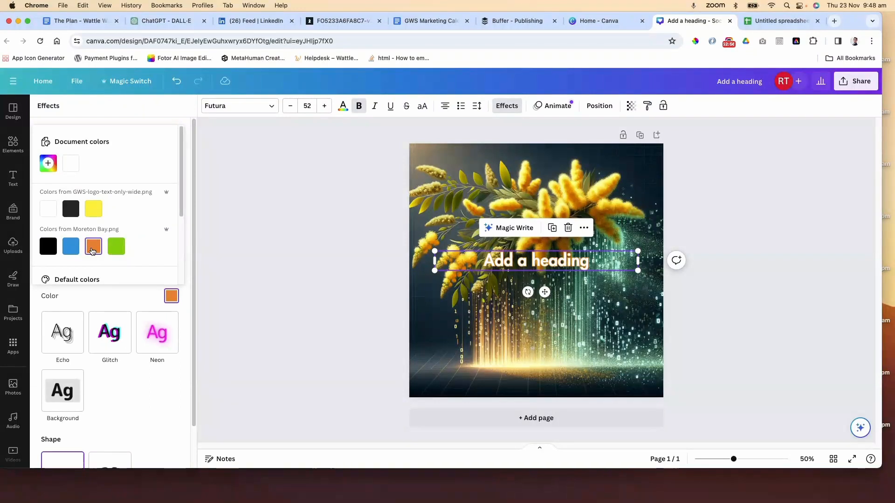
click(69, 250)
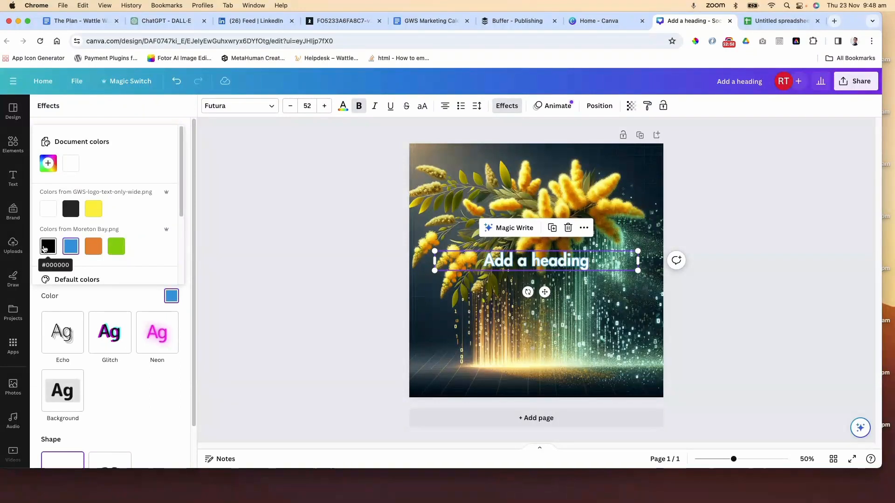
click(46, 248)
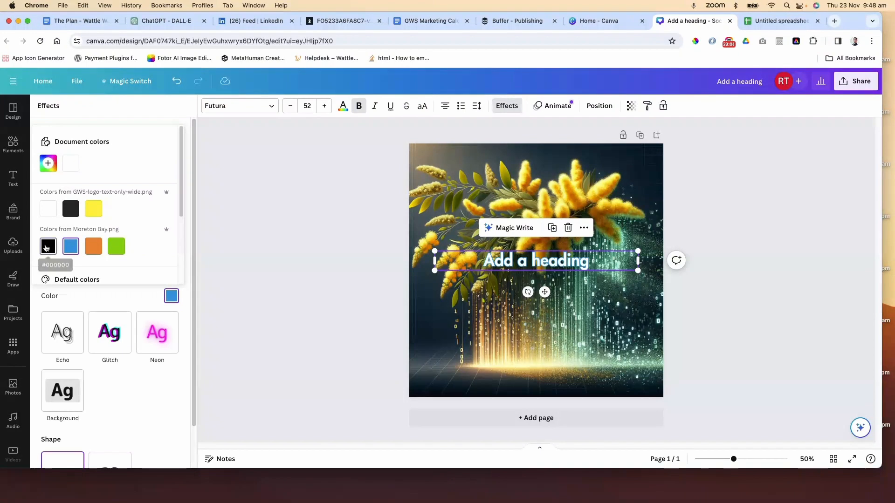
click(48, 209)
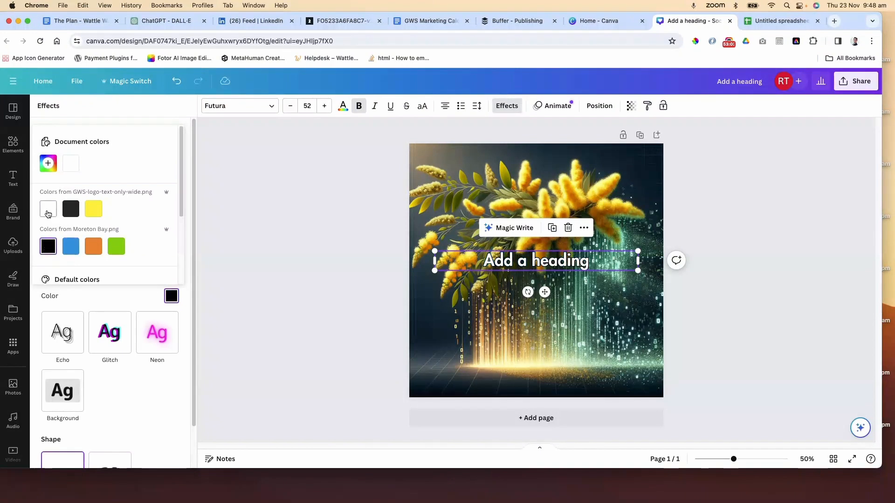
click(48, 163)
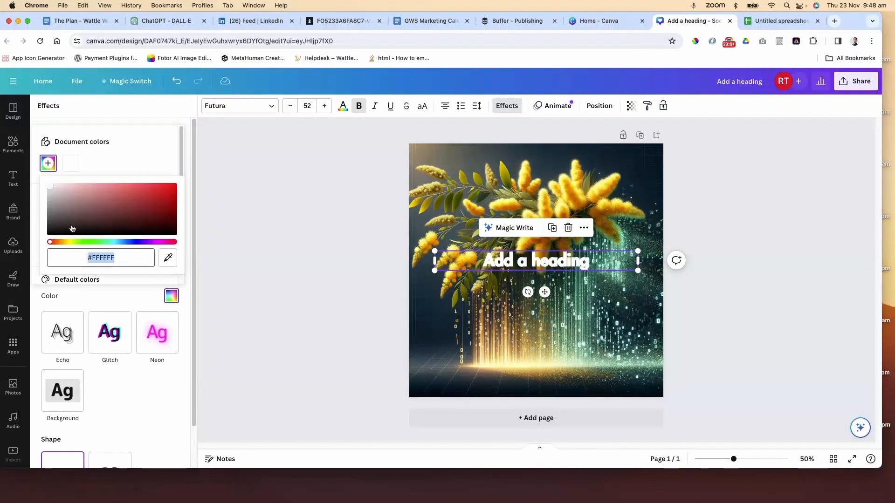
drag(50, 187, 32, 220)
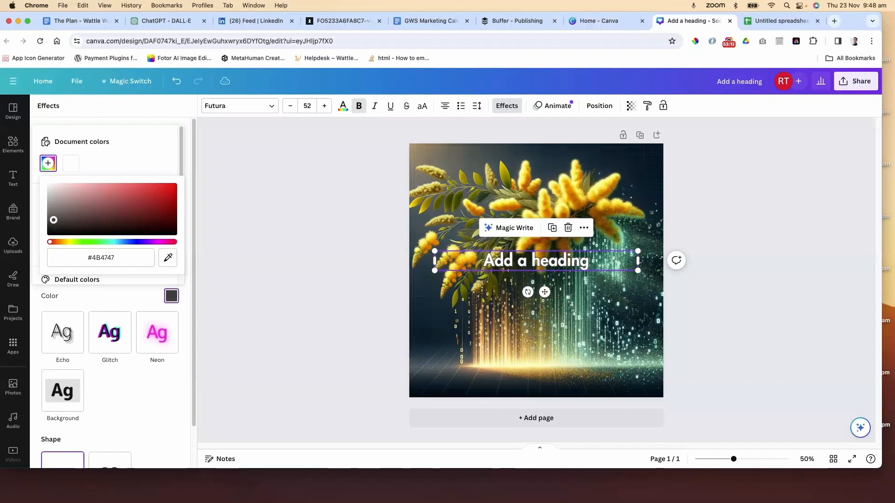
click(105, 295)
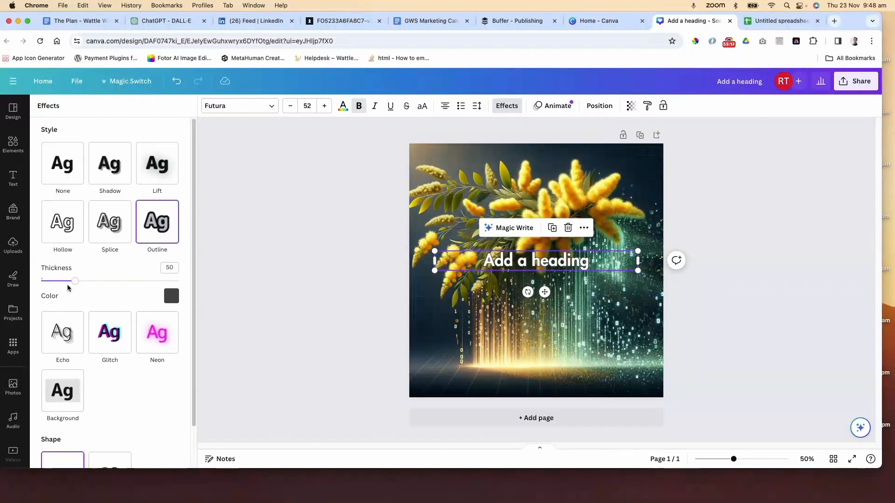
Set the heading's outline thickness to 16
drag(74, 280, 51, 280)
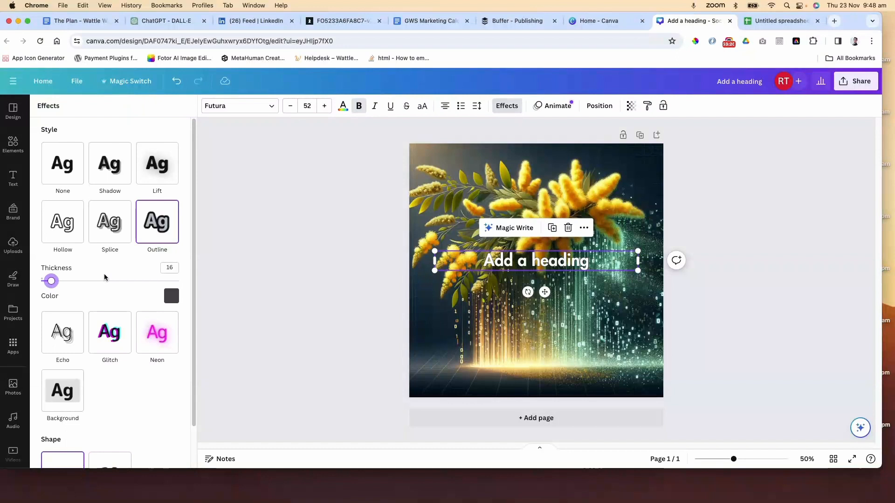
click(352, 203)
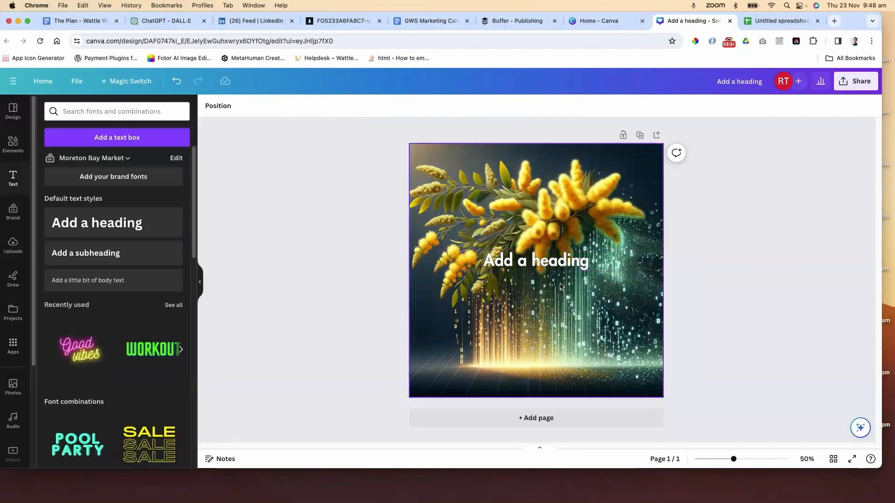
click(560, 263)
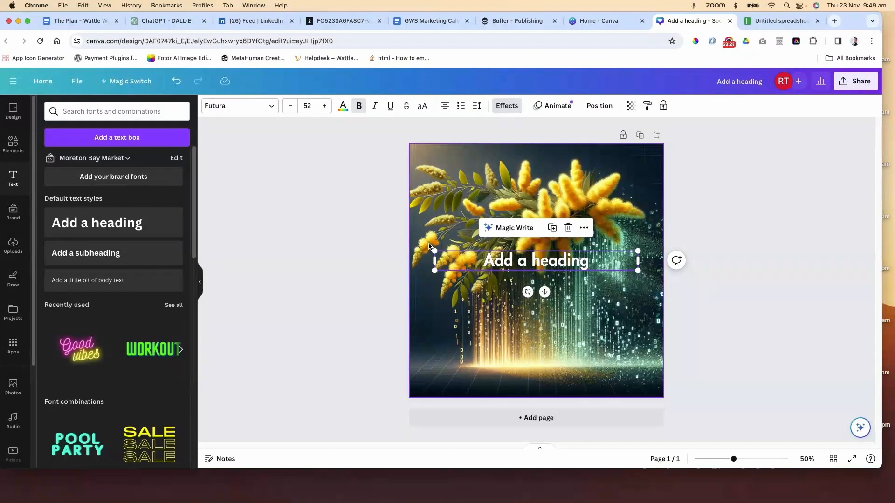
click(328, 196)
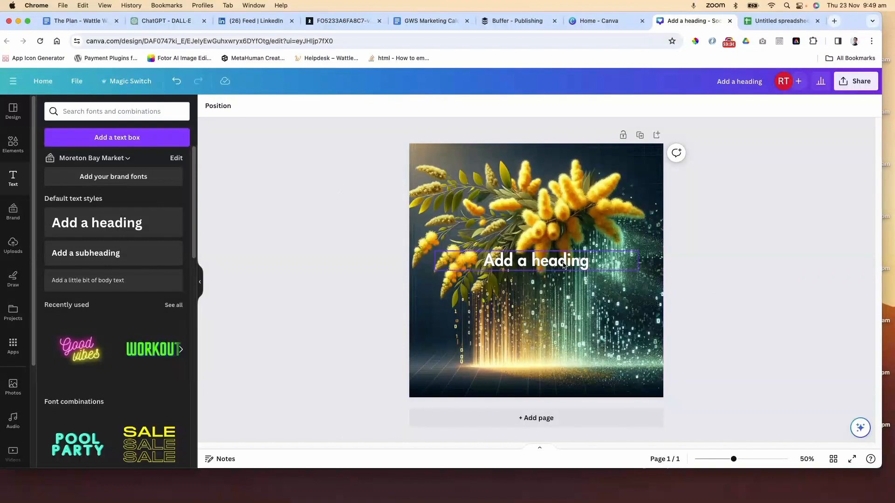
click(561, 264)
click(350, 195)
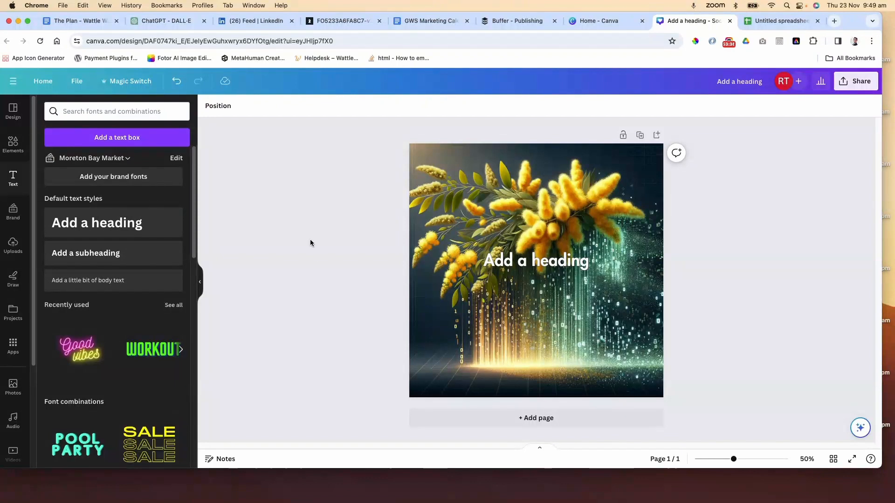
Open the Bulk create app and browse for a CSV file to upload, cancelling the file picker
click(14, 345)
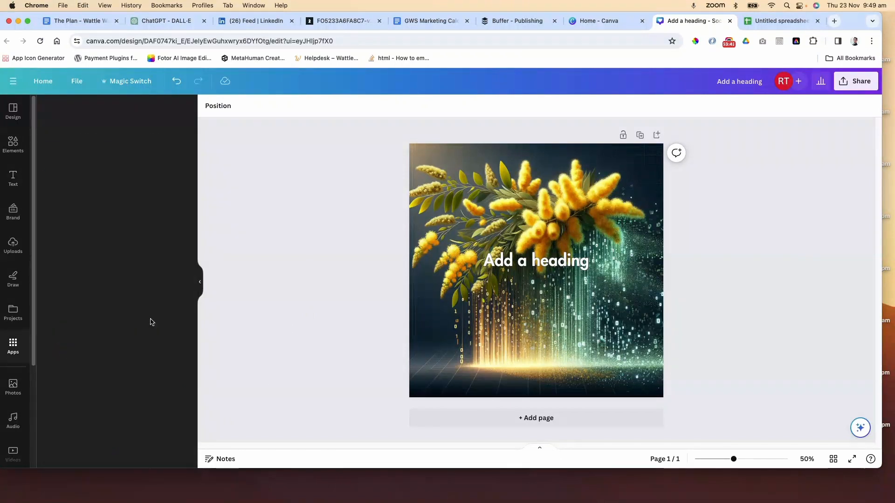
scroll(151, 321, down, 2)
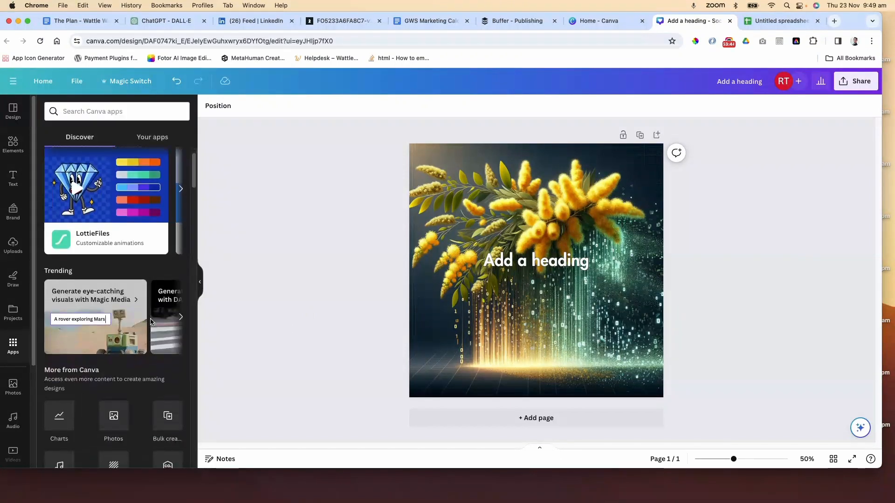
scroll(154, 331, down, 1)
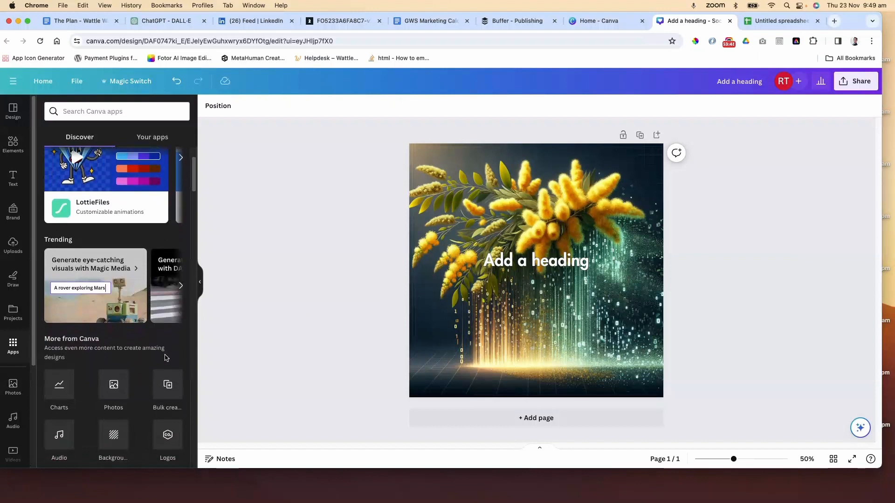
click(168, 387)
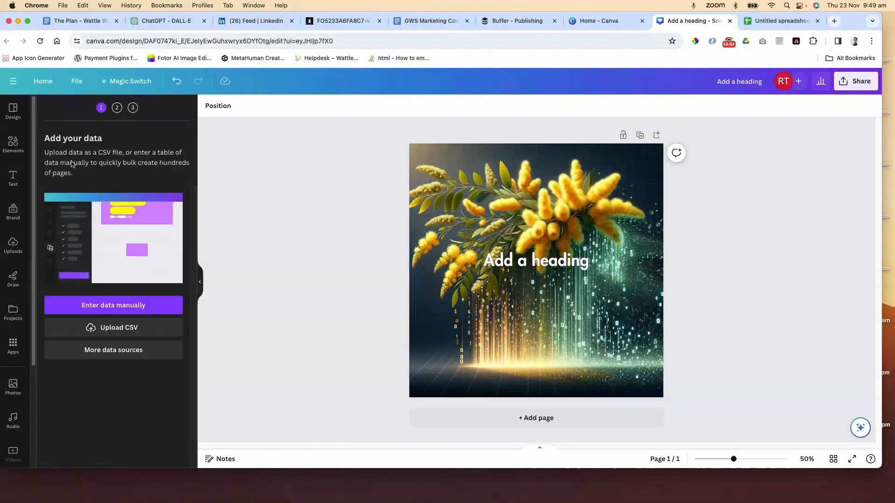
click(124, 329)
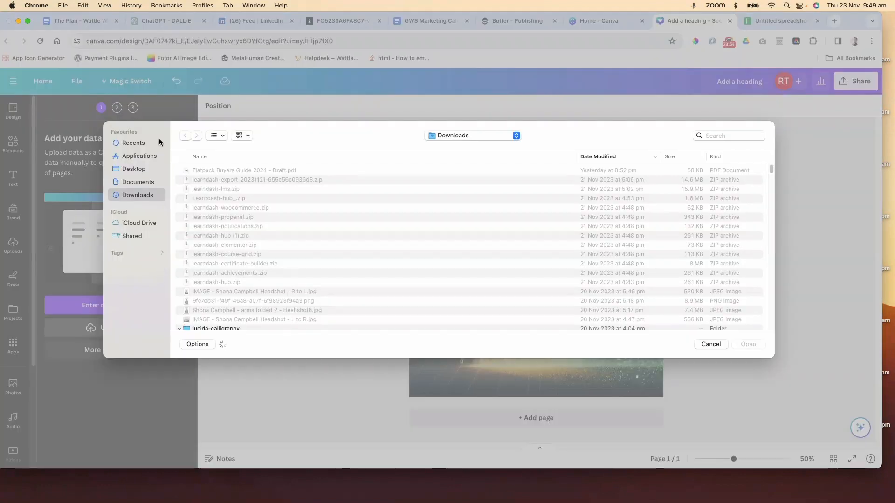
click(717, 343)
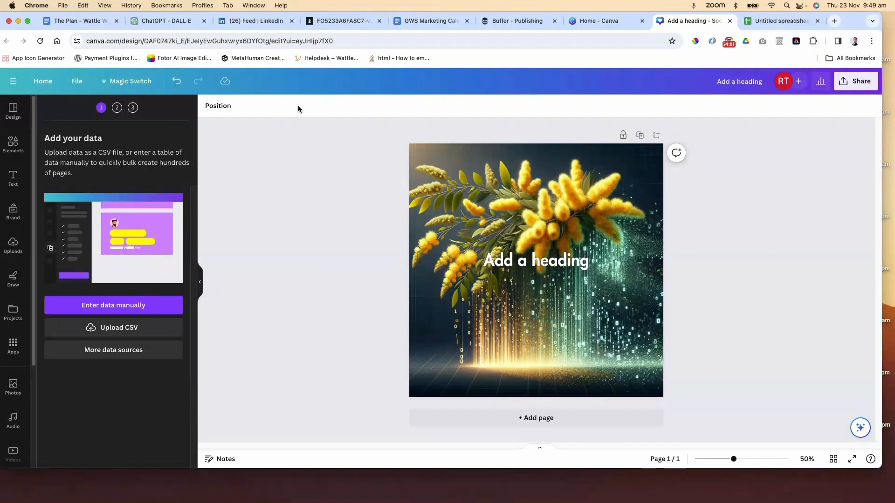
Switch to ChatGPT and open the 2024 Retail Marketing Calendar conversation
click(158, 23)
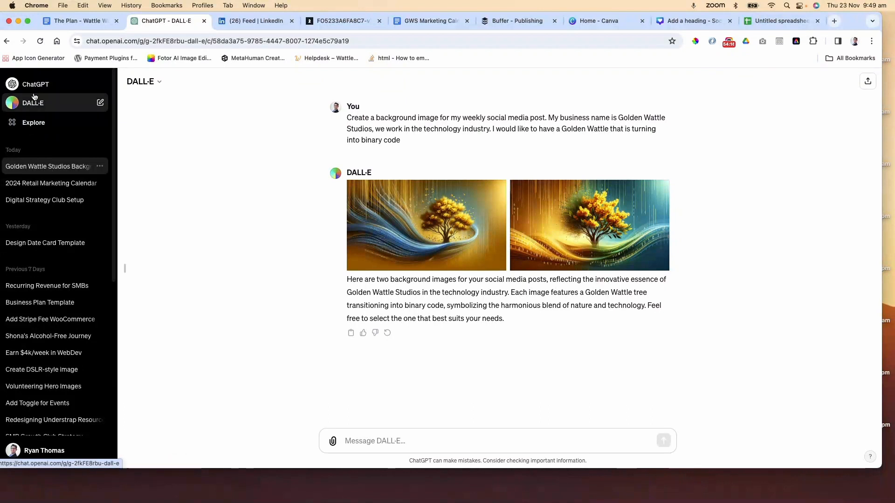
click(55, 184)
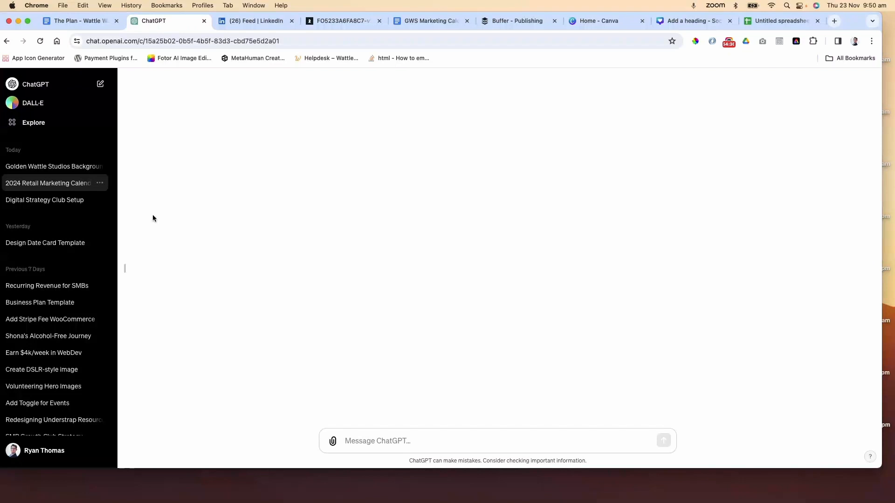
click(46, 201)
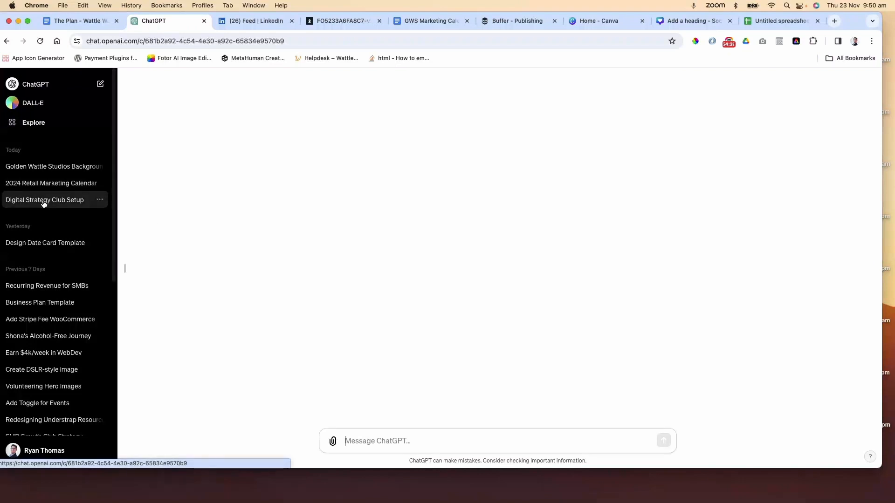
click(55, 183)
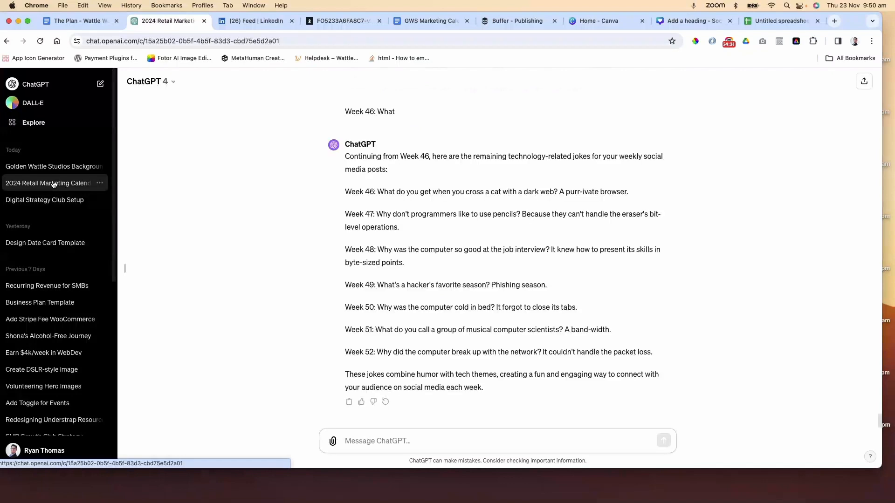
scroll(425, 247, up, 7)
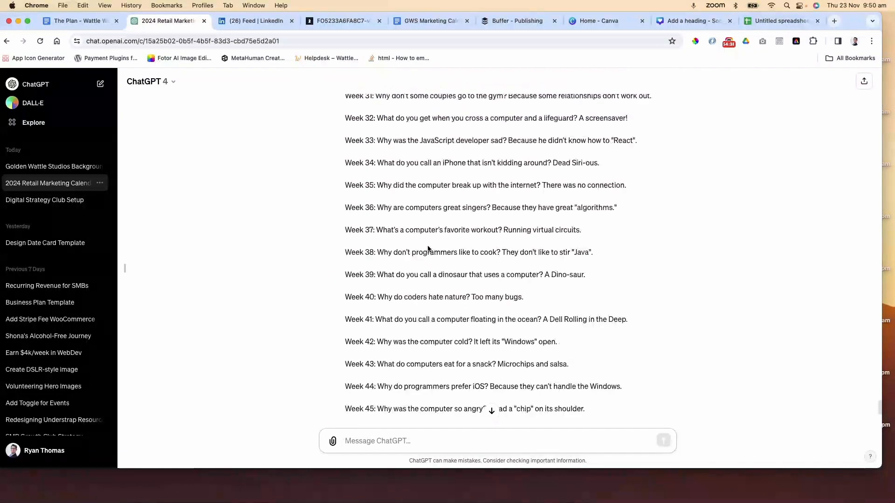
scroll(448, 250, down, 3)
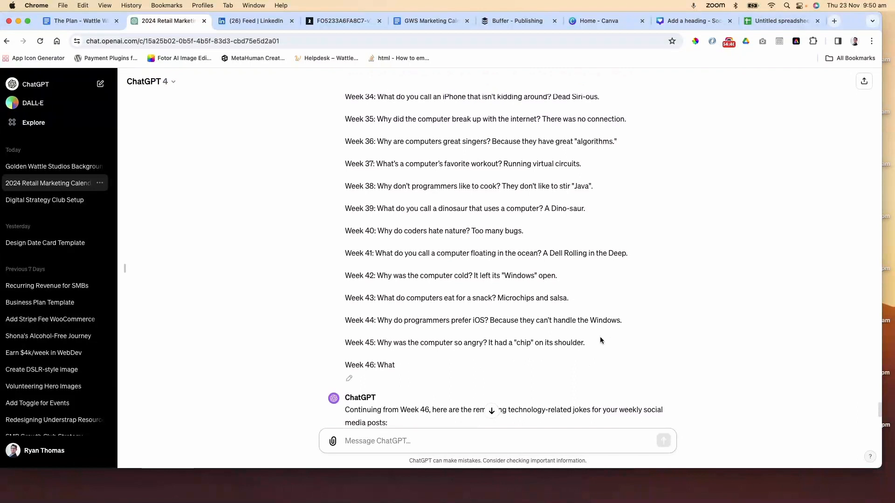
drag(600, 340, 346, 128)
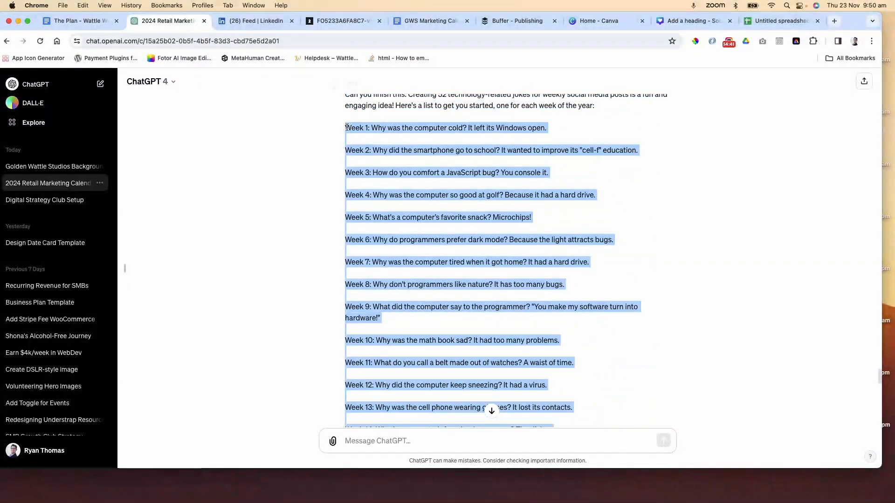
click(776, 21)
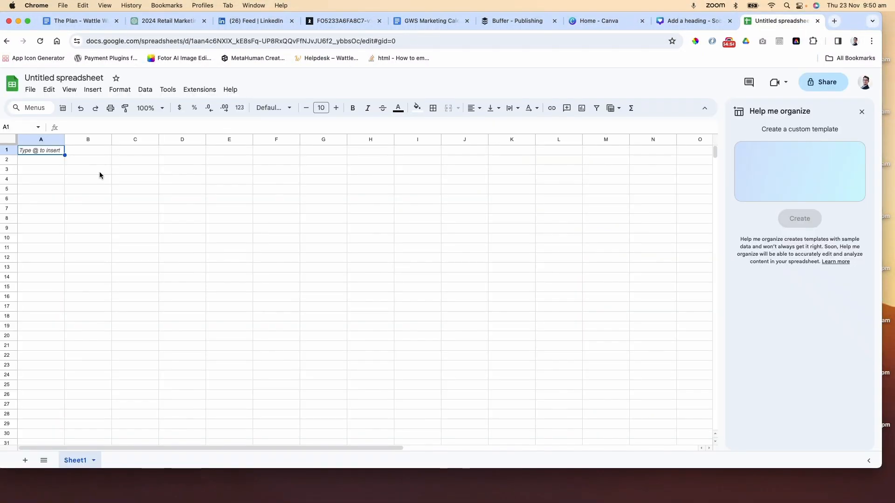
key(super+v)
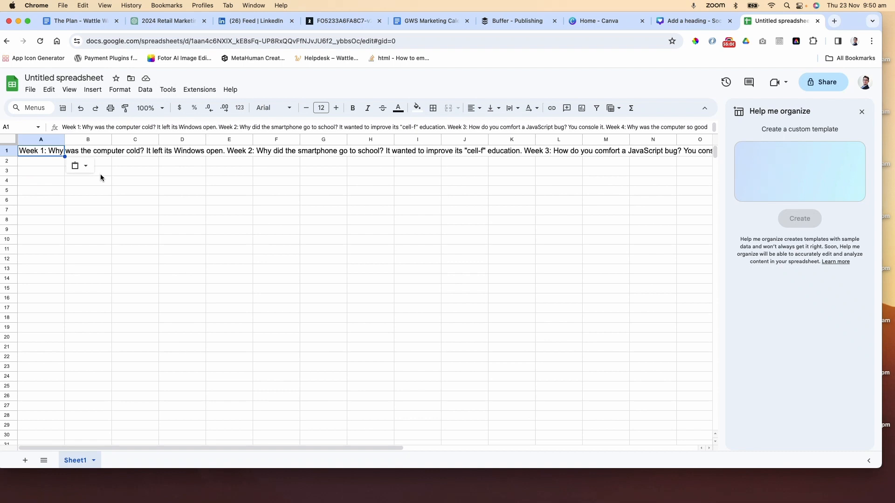
key(super+z)
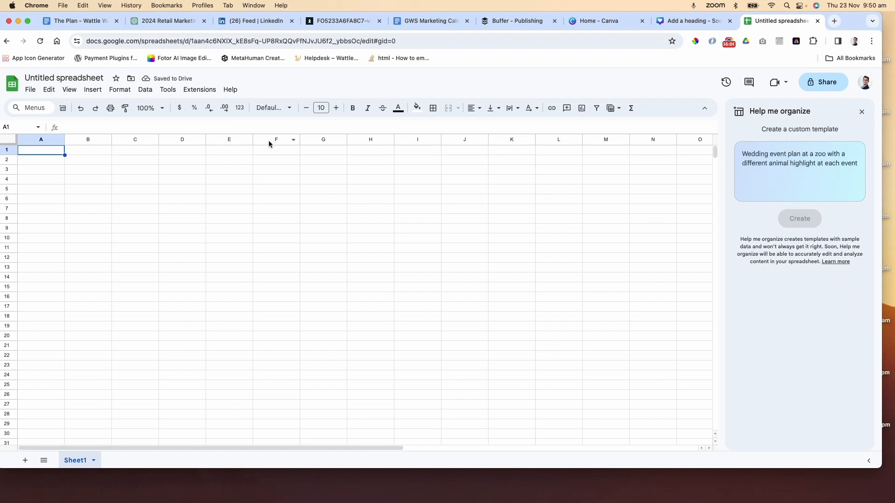
Ask ChatGPT to output the 52 jokes in CSV form without week numbers or headings
click(154, 21)
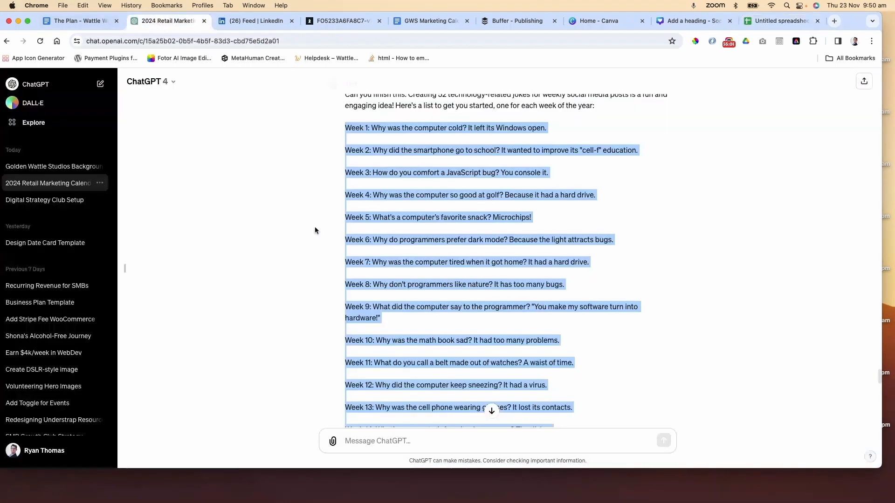
click(331, 343)
scroll(330, 344, down, 20)
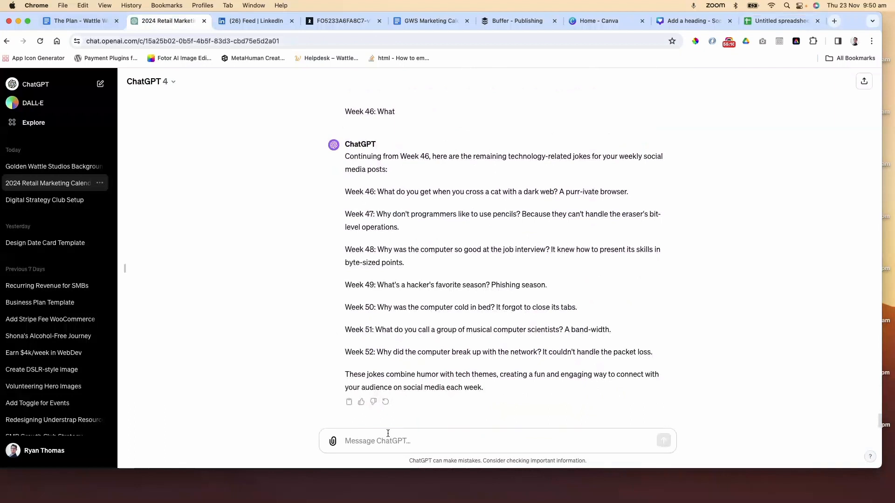
click(405, 442)
text(Can you outp)
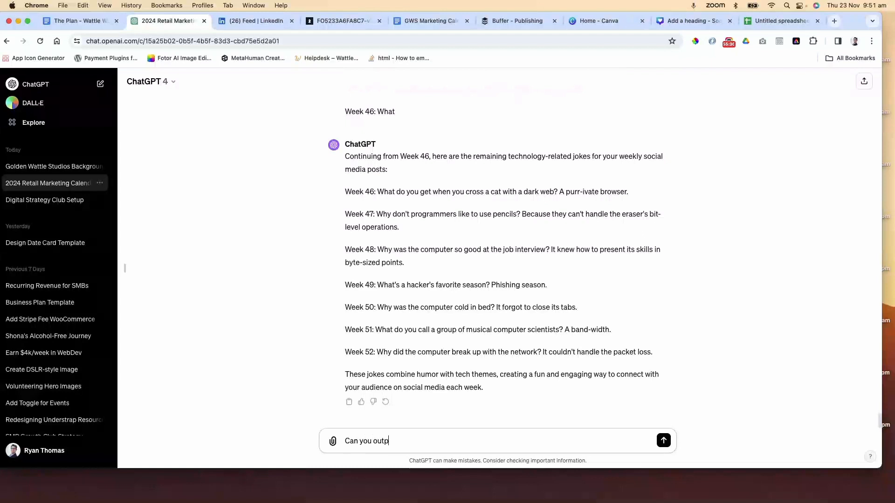
text(ut the)
text( joe)
text(52)
text( jokes to a )
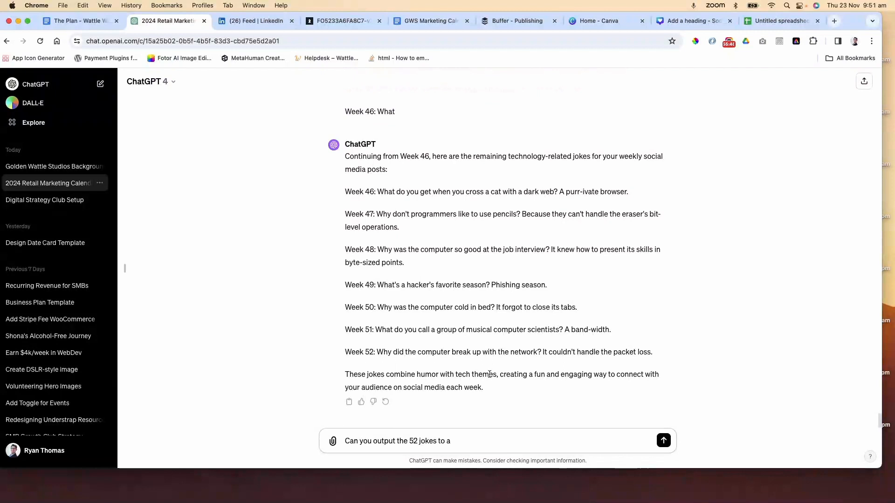
text(co)
key(BackSpace)
key(BackSpace)
text(sv form. Do not include the week number)
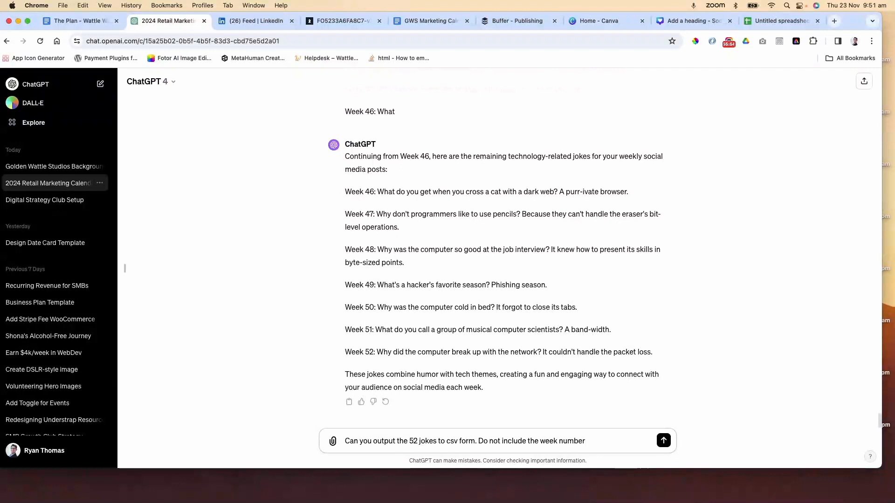
text( and no headings)
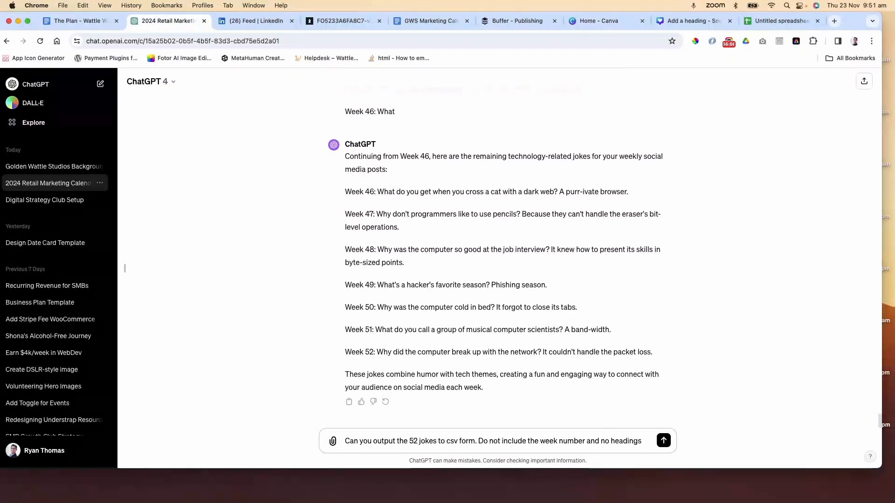
key(Return)
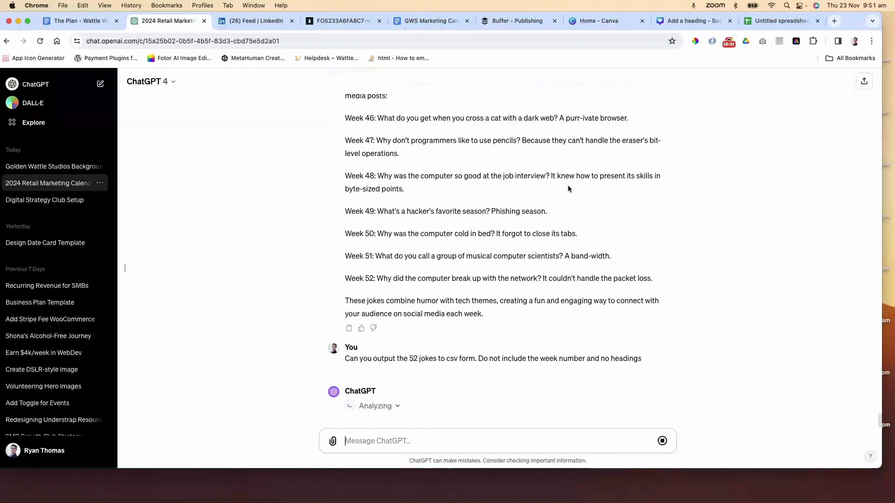
Paste the joke list into cell A1 of the spreadsheet, split it into columns using Period as separator, and widen column A
click(764, 27)
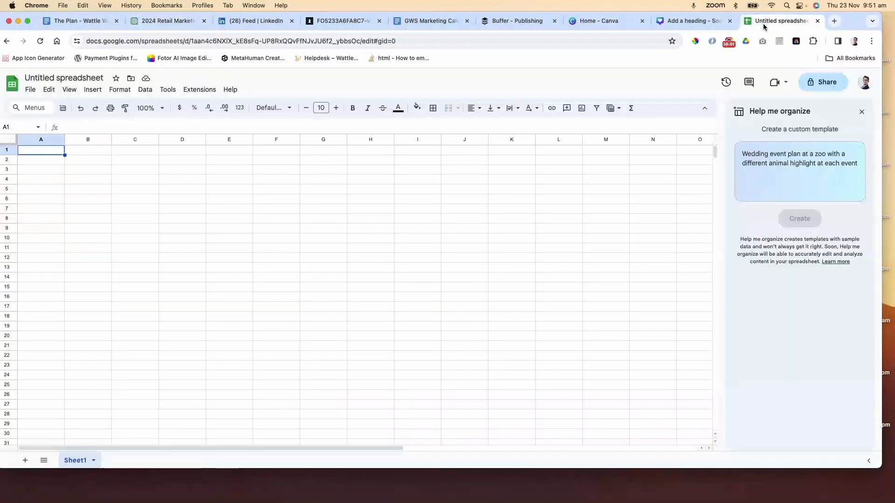
click(146, 89)
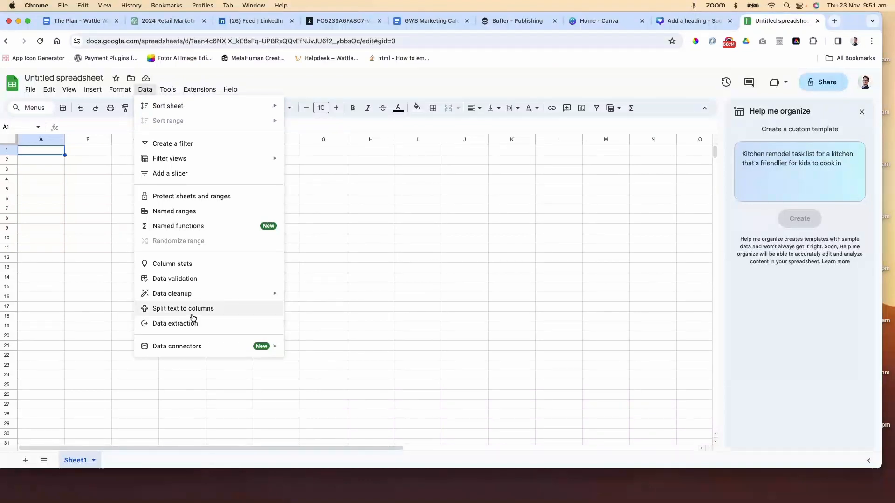
click(47, 151)
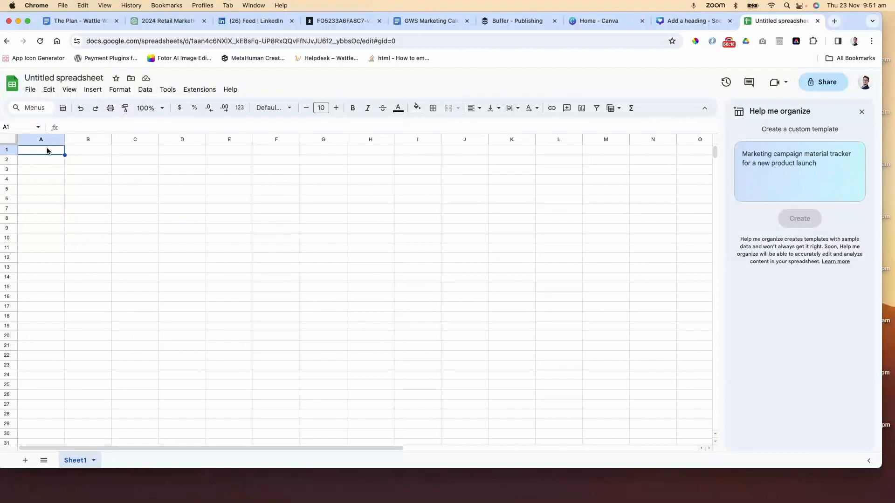
key(super+v)
click(143, 90)
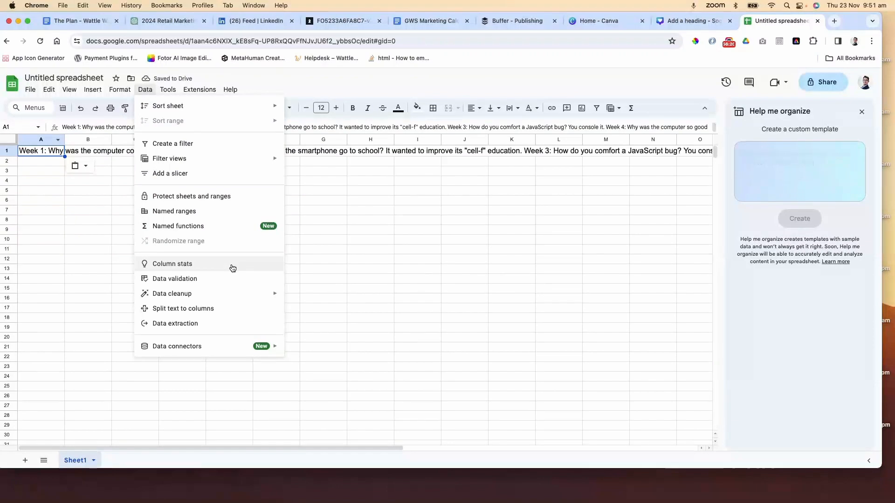
click(208, 308)
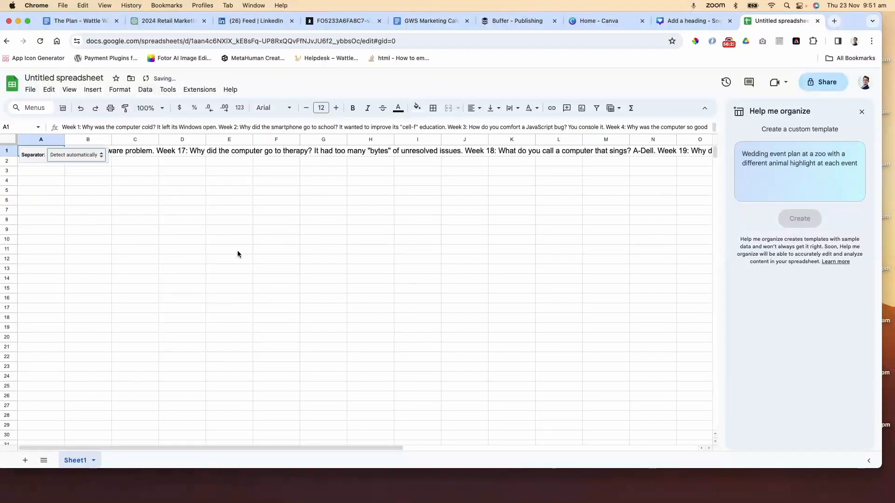
click(95, 155)
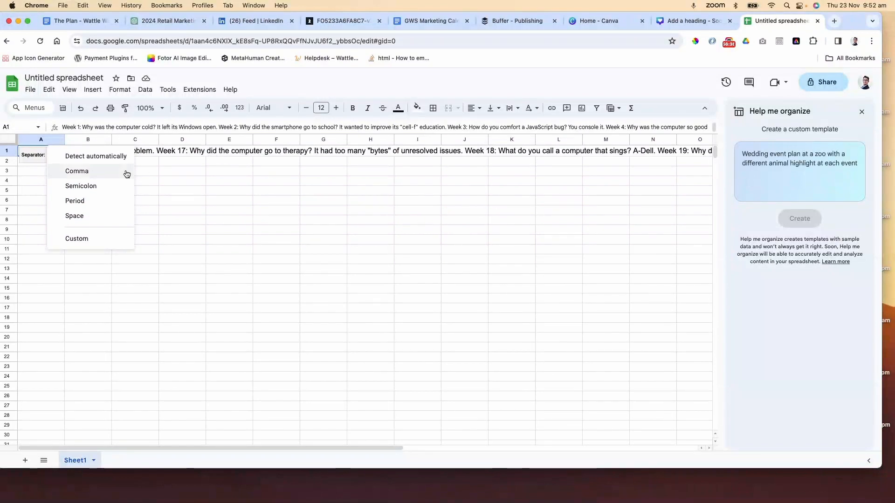
click(98, 201)
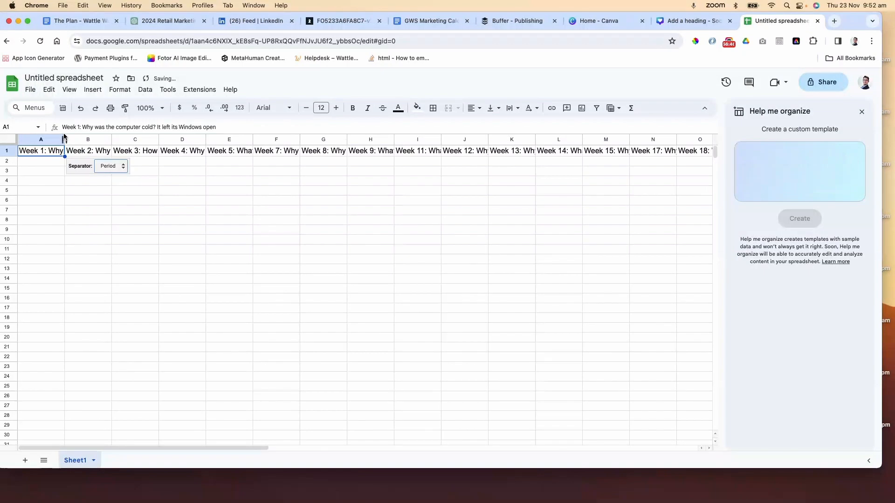
drag(65, 139, 368, 148)
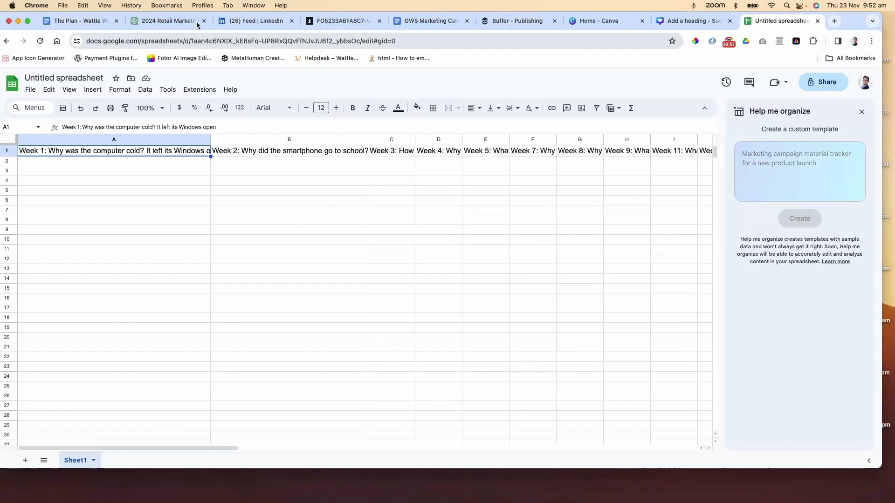
Download the Technology Jokes 2024 CSV file from the ChatGPT reply and show it in Finder
click(164, 23)
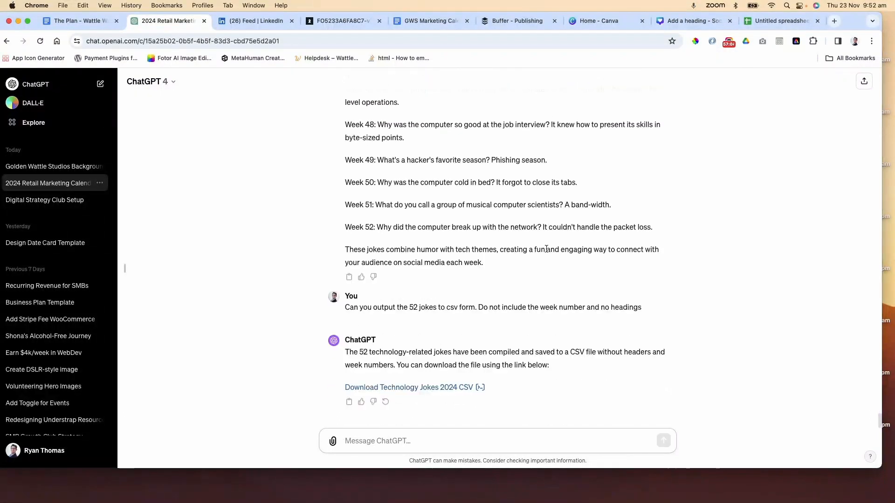
click(444, 388)
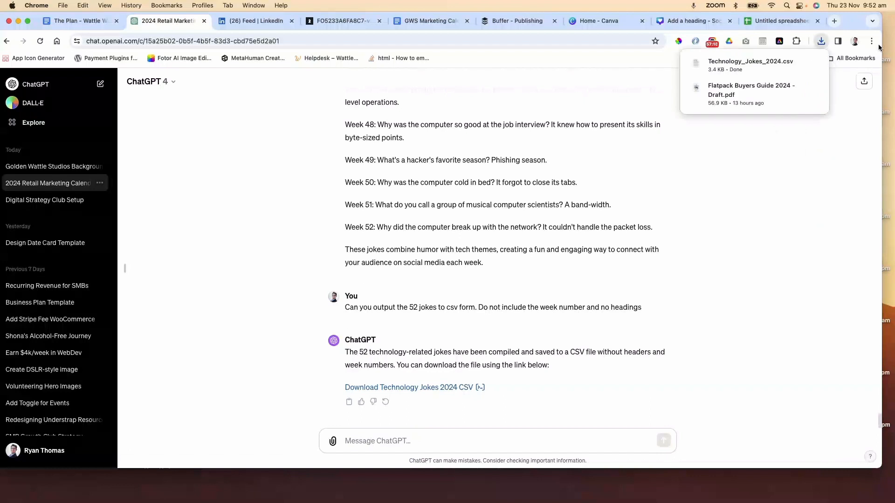
click(796, 62)
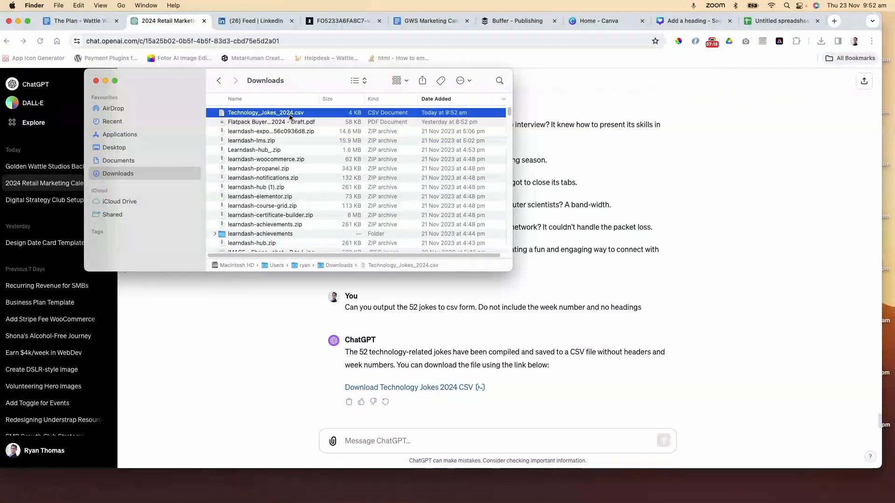
Preview the contents of Technology_Jokes_2024.csv
key(space)
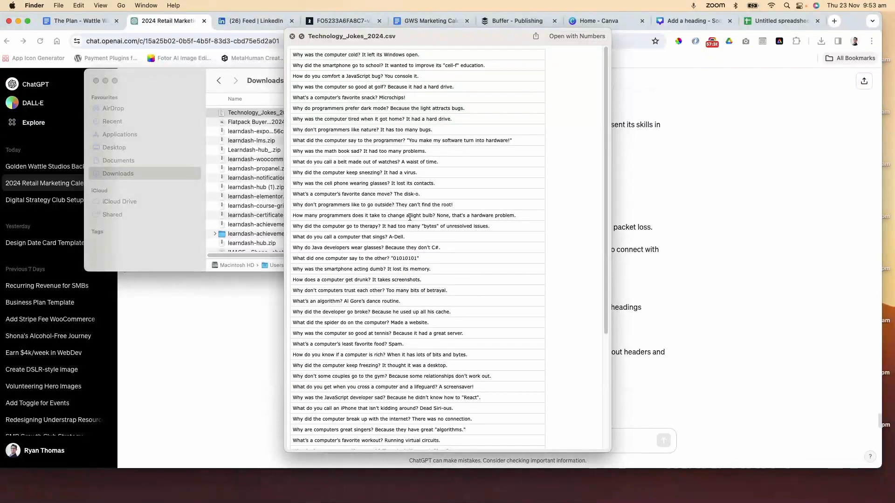
scroll(409, 217, down, 5)
key(space)
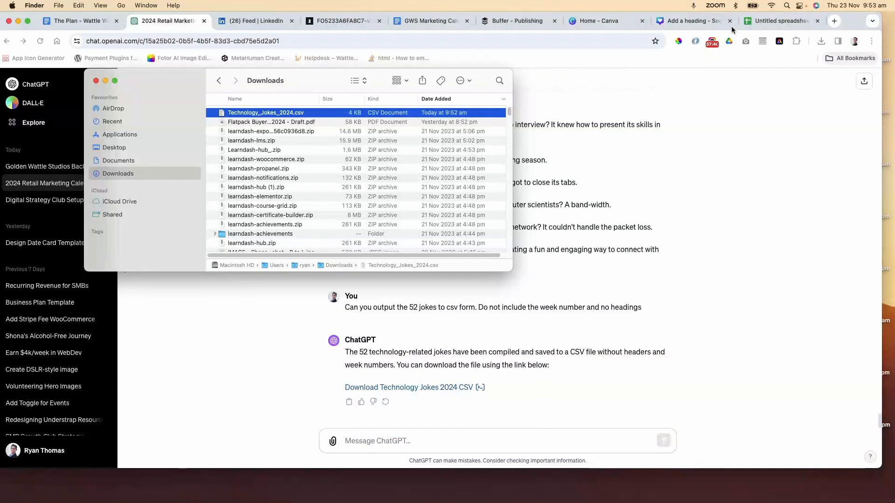
Upload Technology_Jokes_2024.csv as the data source in the Canva Bulk create app
click(687, 25)
click(125, 328)
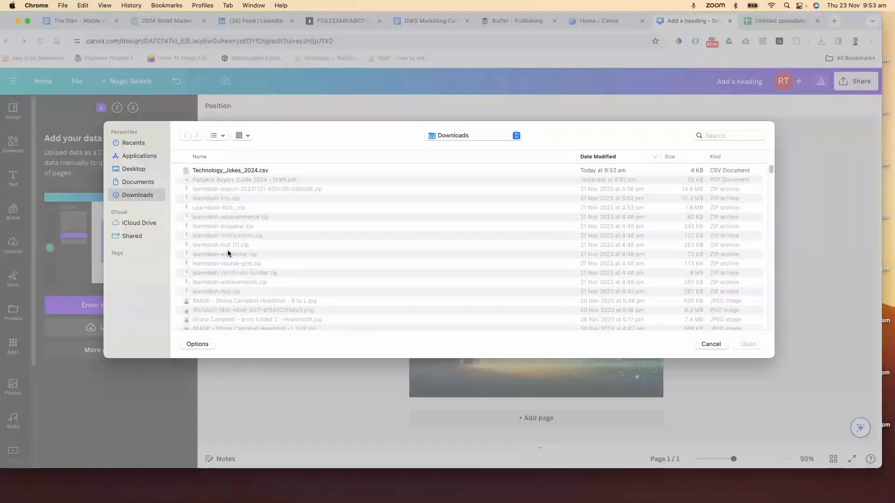
click(230, 171)
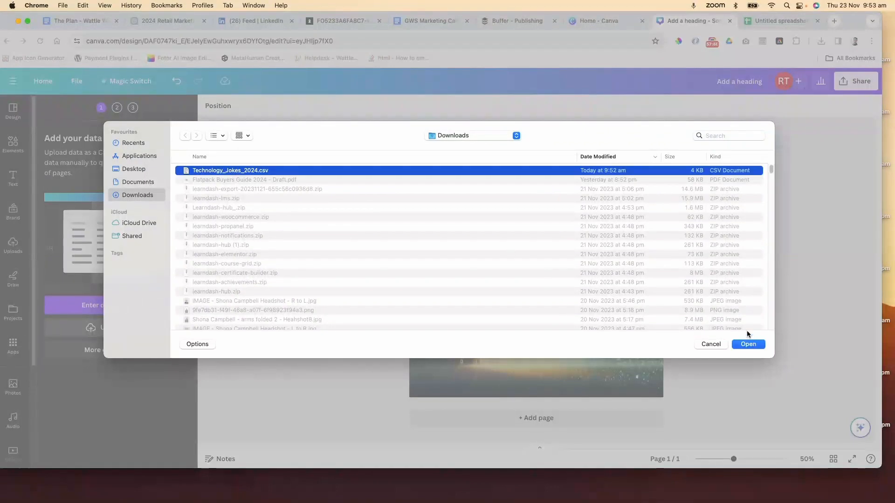
click(748, 343)
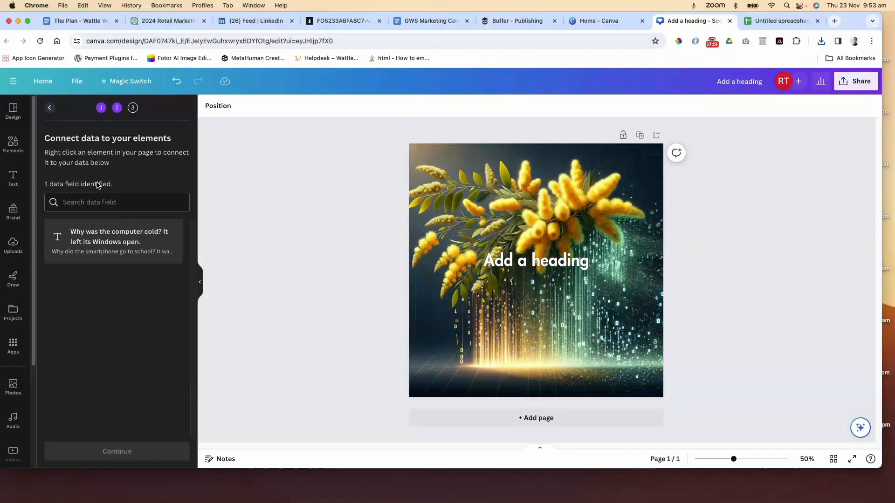
Connect the heading text on the design to the jokes data field
click(537, 264)
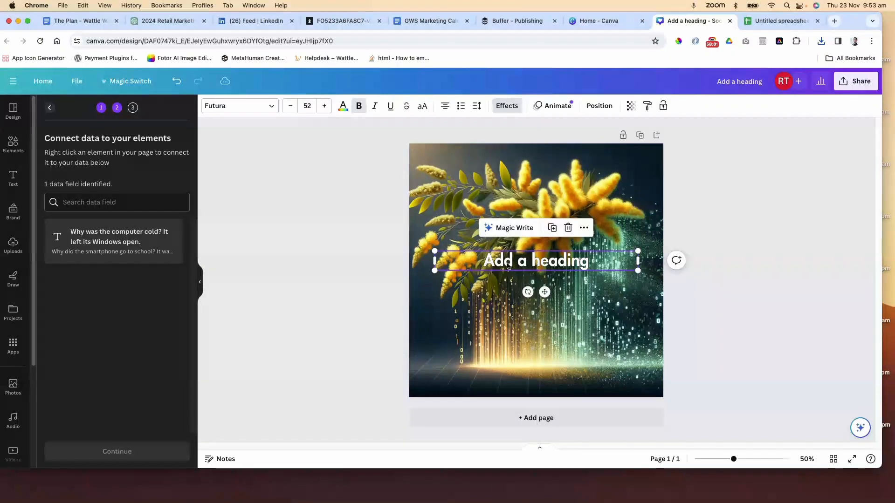
click(584, 229)
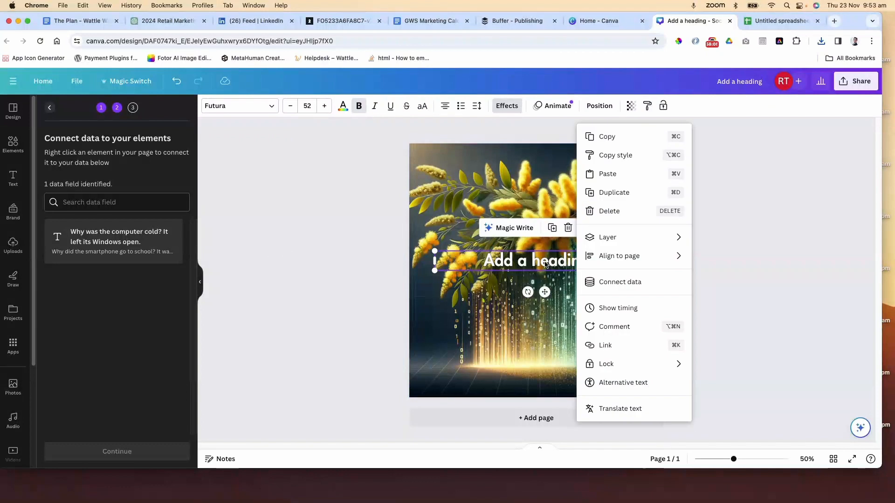
click(634, 283)
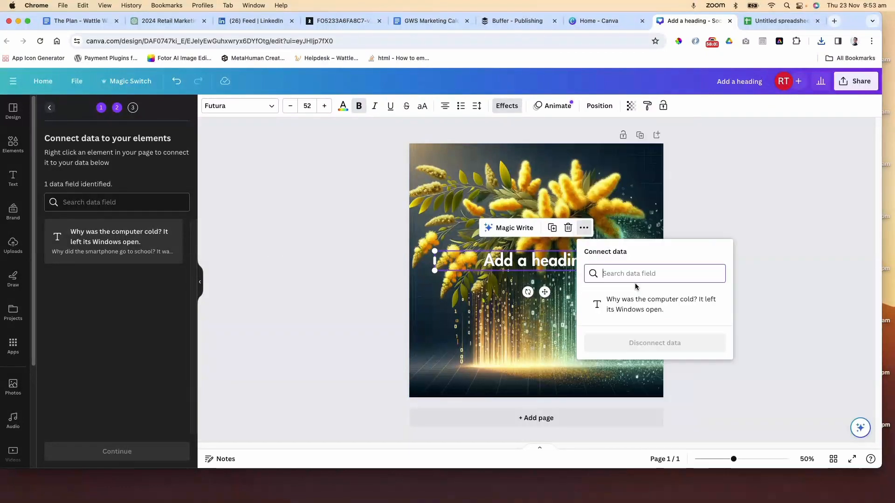
click(645, 307)
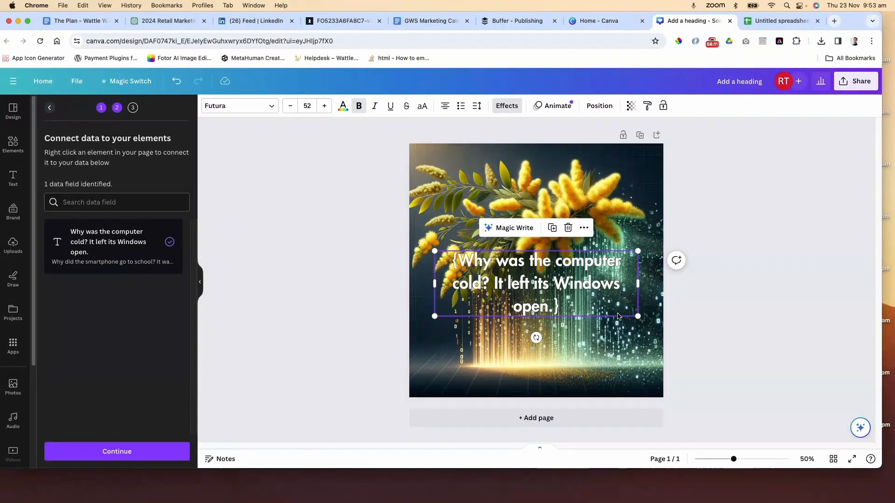
Move the joke heading slightly upward on the design
click(669, 314)
click(568, 306)
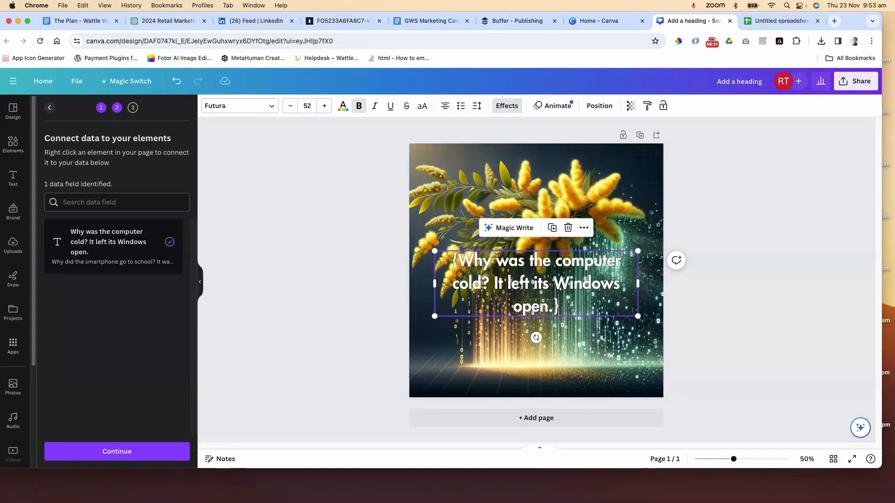
drag(519, 285, 518, 272)
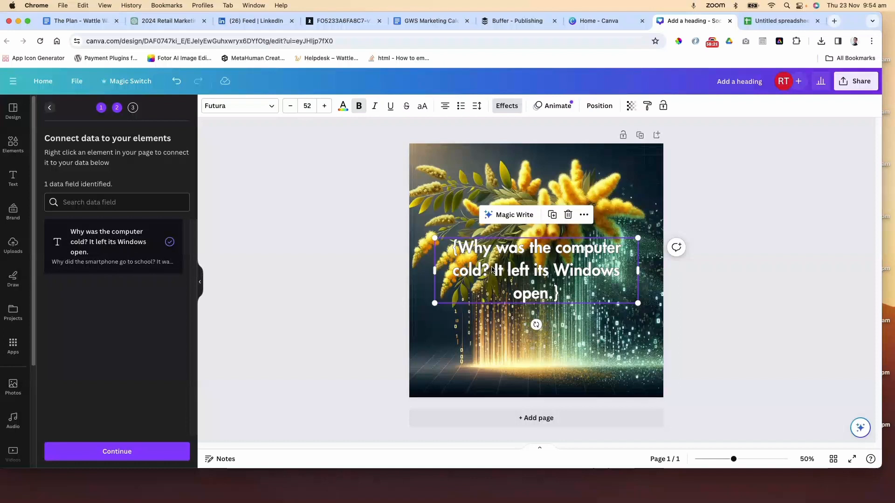
Continue to the apply-data stage and generate 51 designs from all the selected joke rows
click(134, 452)
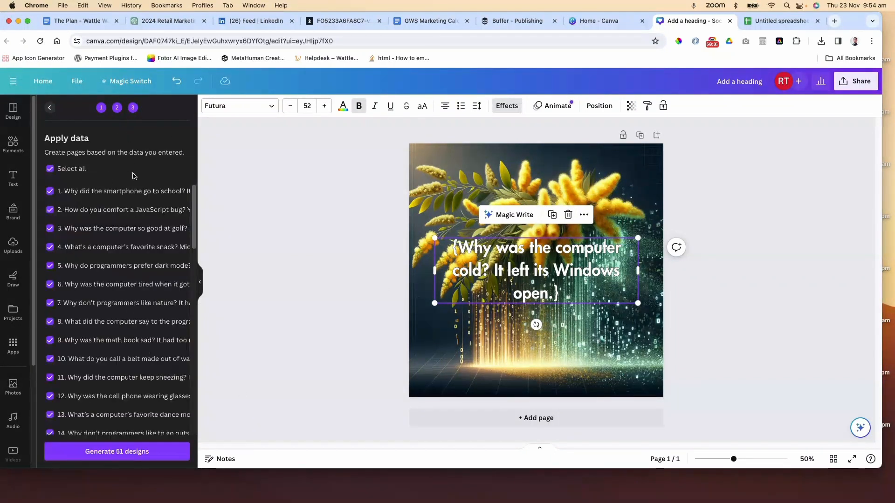
scroll(119, 187, down, 5)
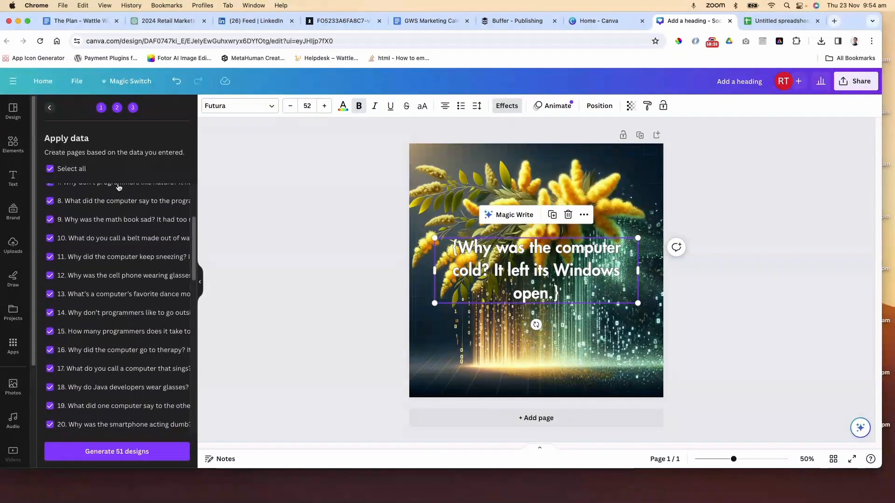
scroll(119, 187, down, 20)
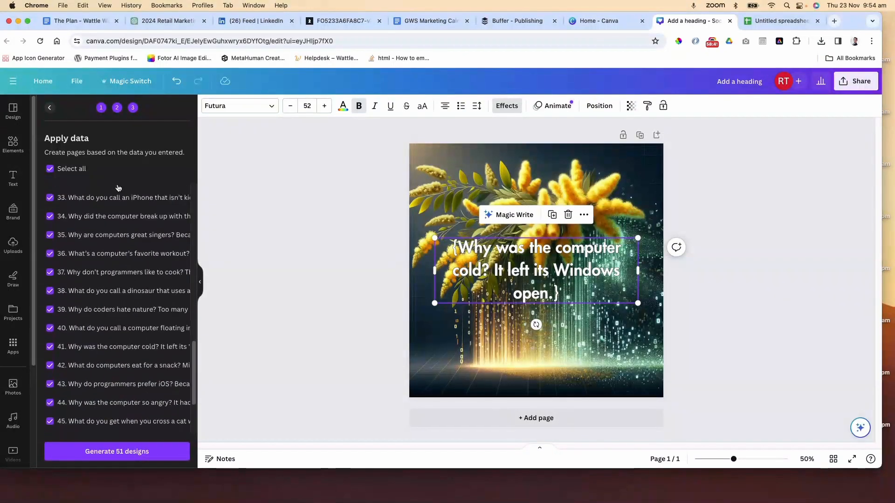
scroll(118, 188, down, 5)
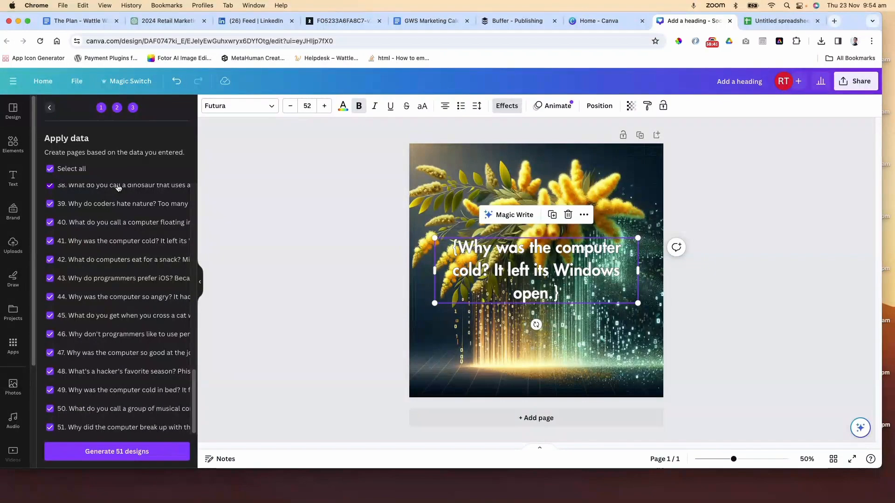
click(120, 454)
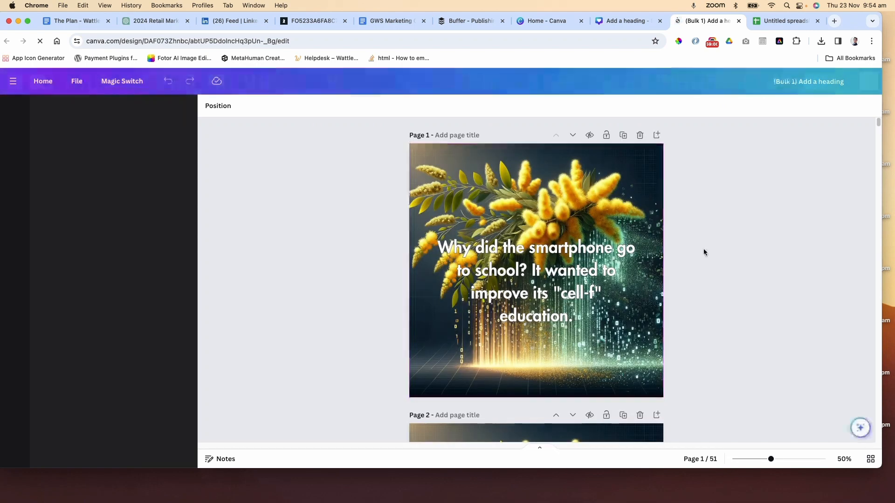
Try to adjust the transparency of the background image on page 1
scroll(703, 248, down, 3)
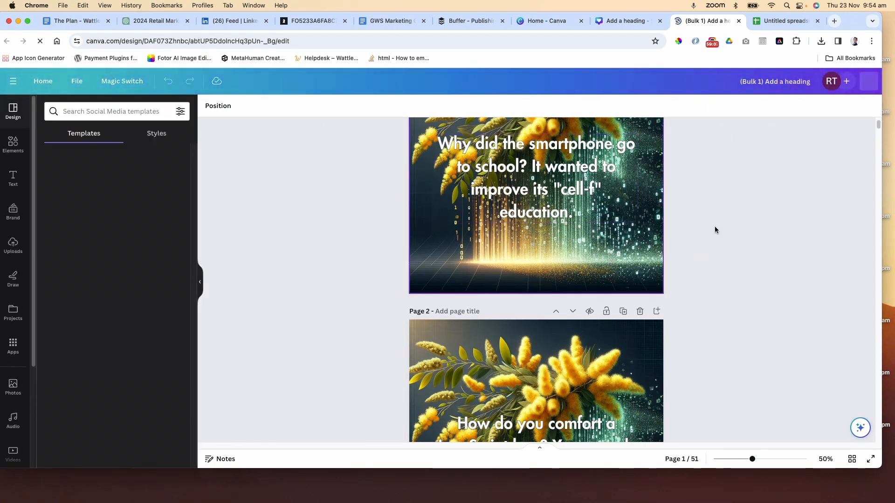
click(615, 186)
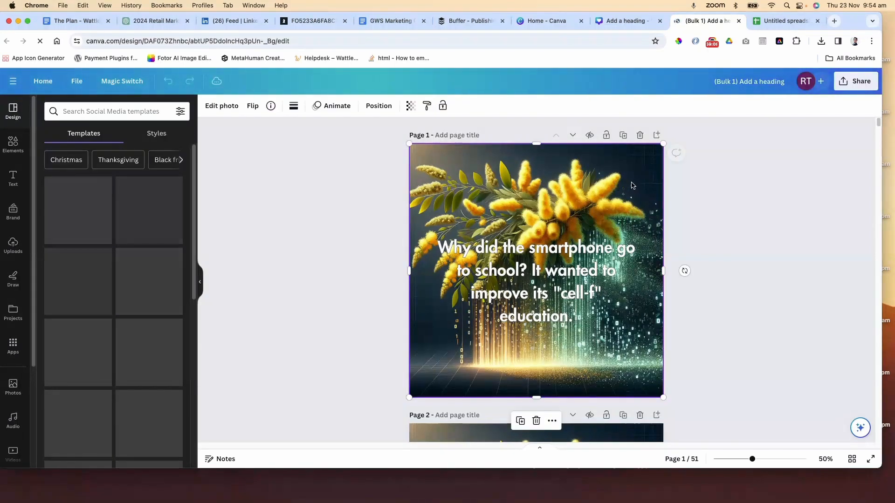
click(410, 106)
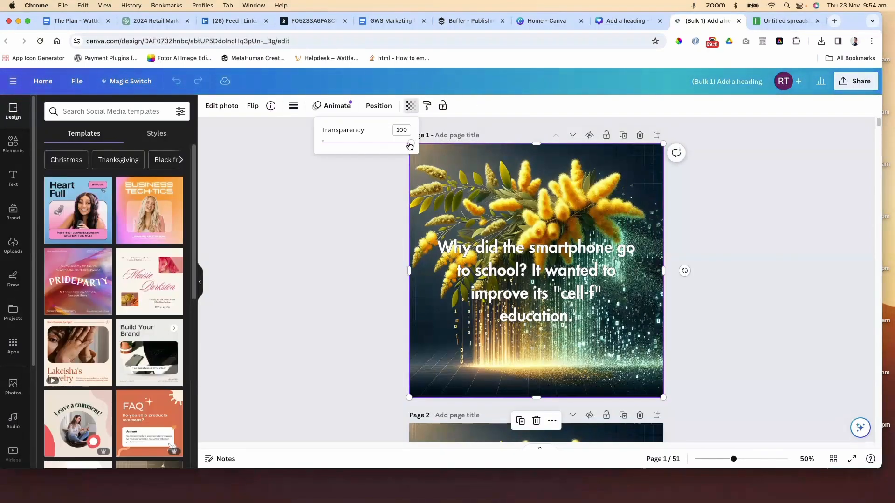
mouse_move(405, 143)
mouse_down()
mouse_move(381, 142)
mouse_move(411, 143)
mouse_up()
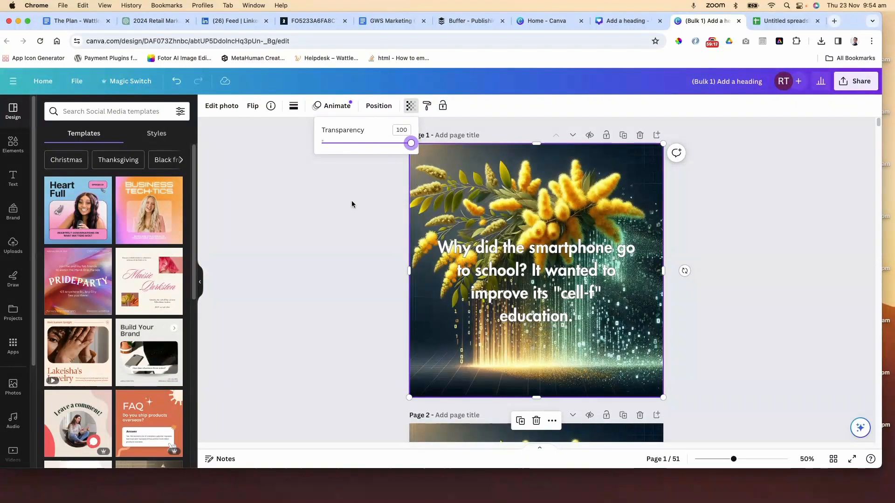
click(353, 204)
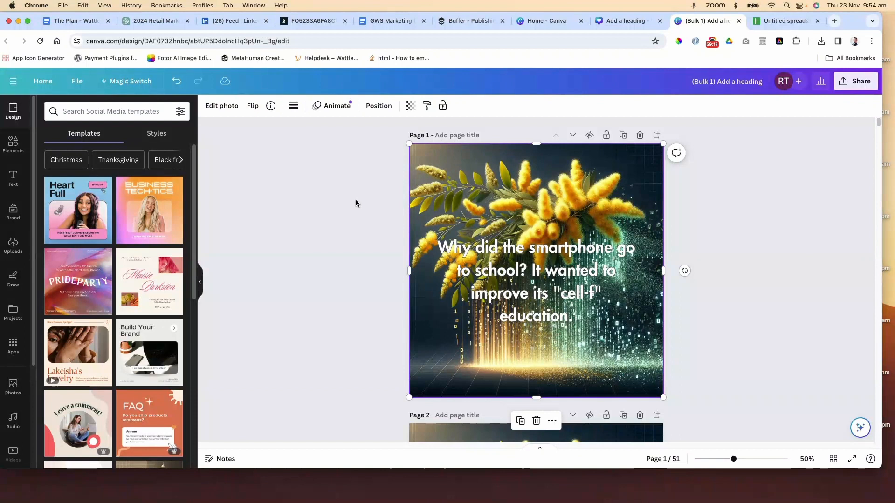
Add a dark square shape over page 1, stretch it to cover the whole page and lower its transparency
click(13, 145)
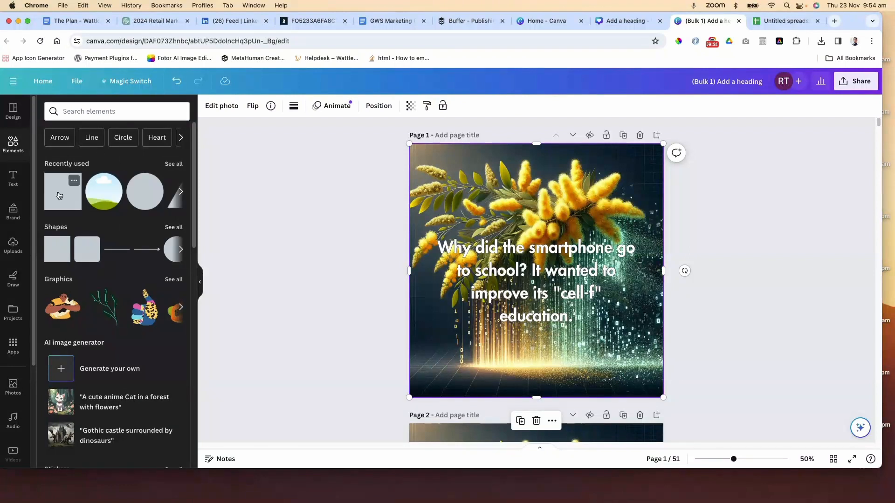
drag(58, 196, 448, 179)
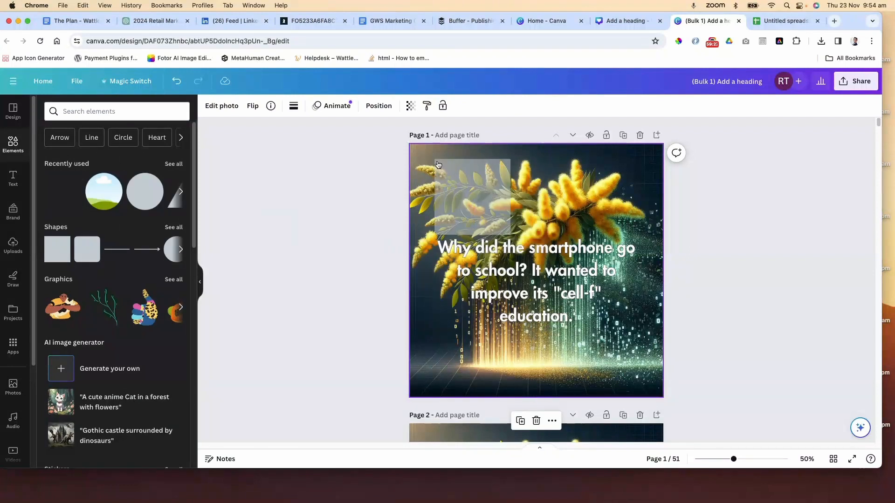
drag(404, 149, 404, 139)
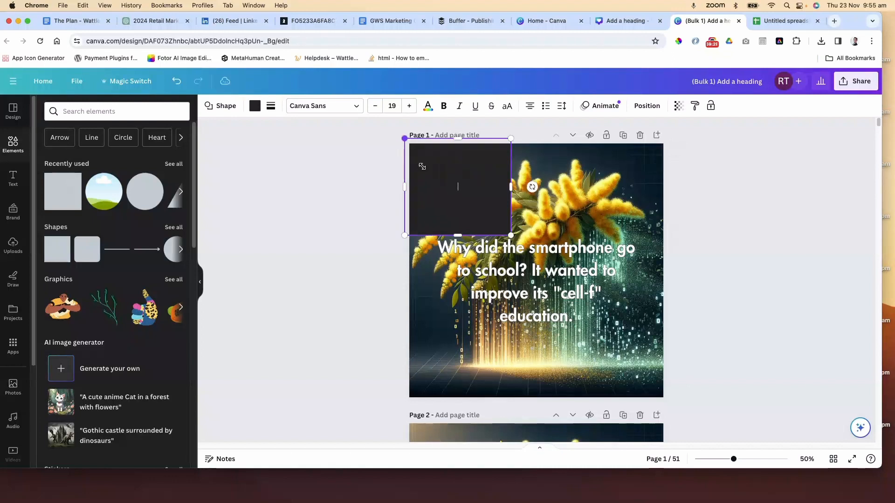
drag(513, 236, 666, 402)
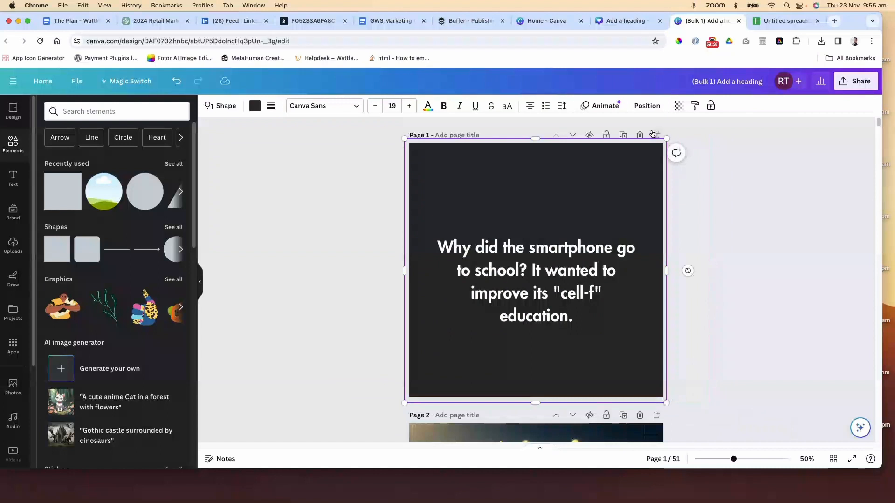
click(678, 106)
drag(677, 142, 622, 143)
click(766, 222)
click(766, 211)
Undo the dark overlay on page 1
scroll(789, 237, down, 4)
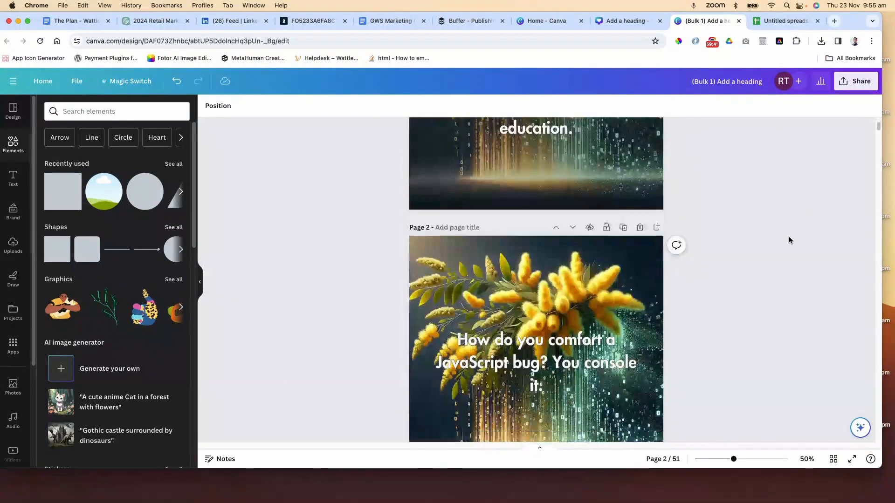
scroll(788, 236, up, 3)
scroll(788, 237, up, 1)
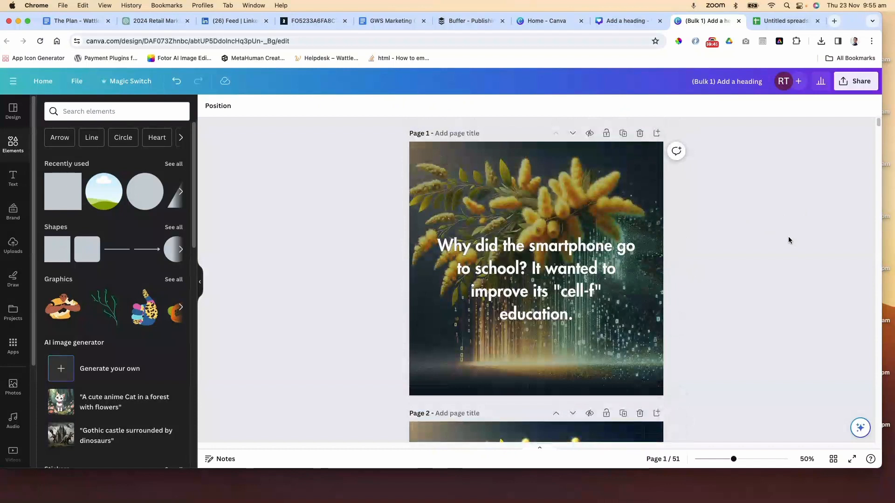
scroll(788, 237, down, 2)
scroll(787, 236, down, 4)
scroll(788, 237, up, 6)
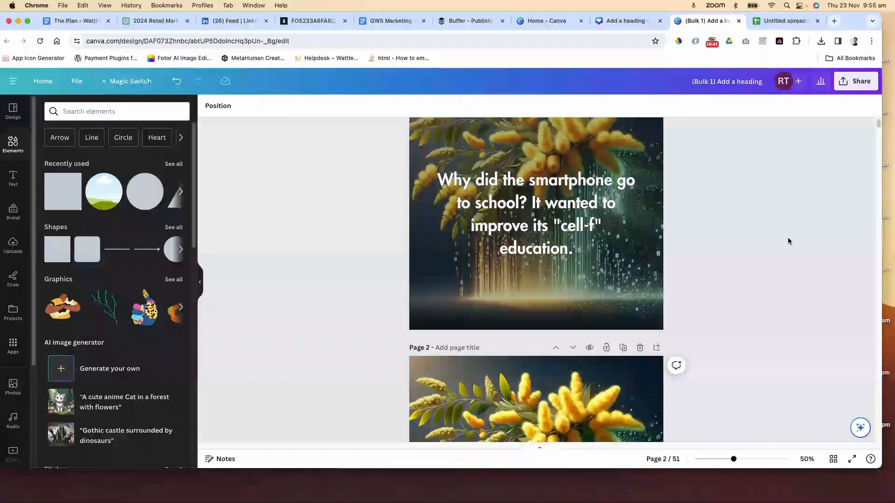
key(super+z)
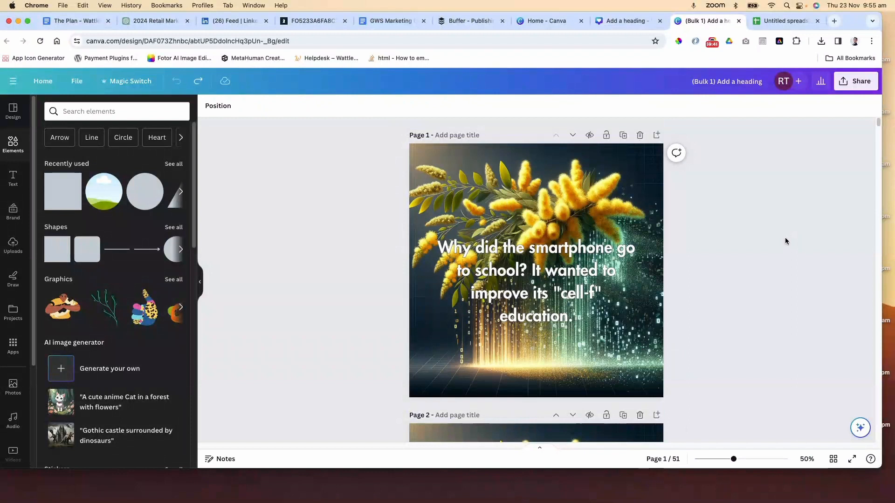
Scroll through the generated joke pages to review them, then open the design's share options
scroll(776, 241, down, 3)
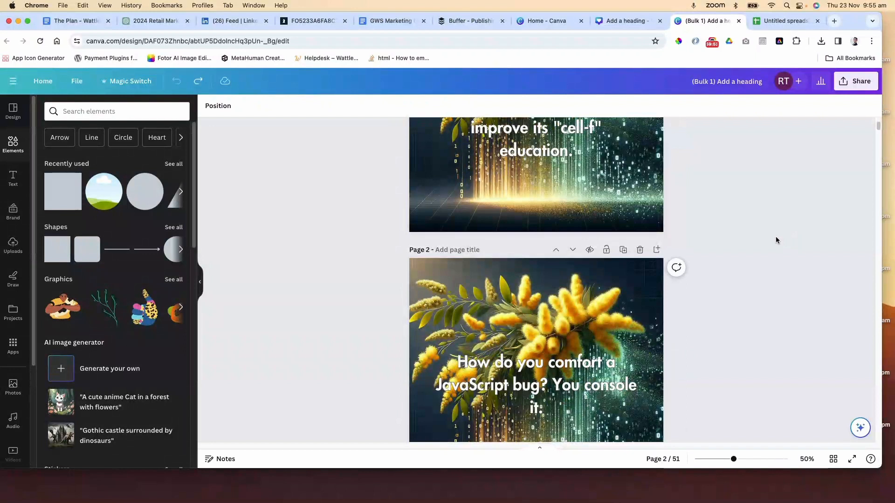
scroll(776, 238, down, 8)
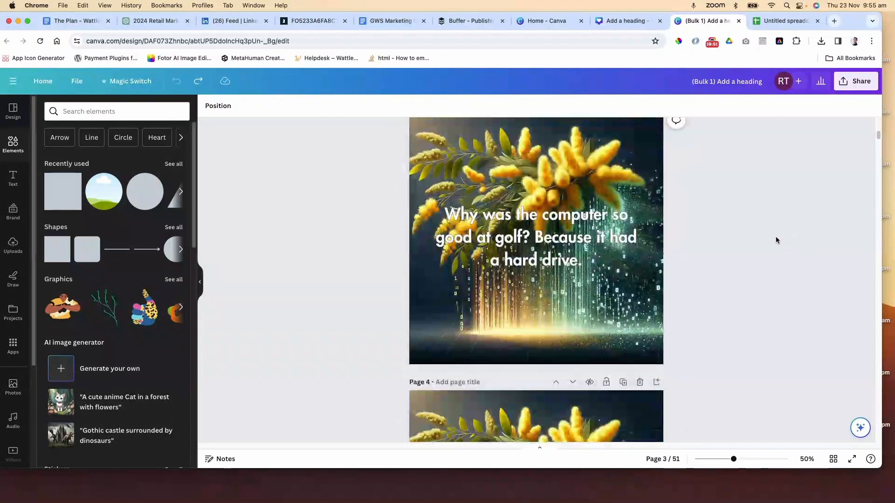
scroll(776, 240, down, 20)
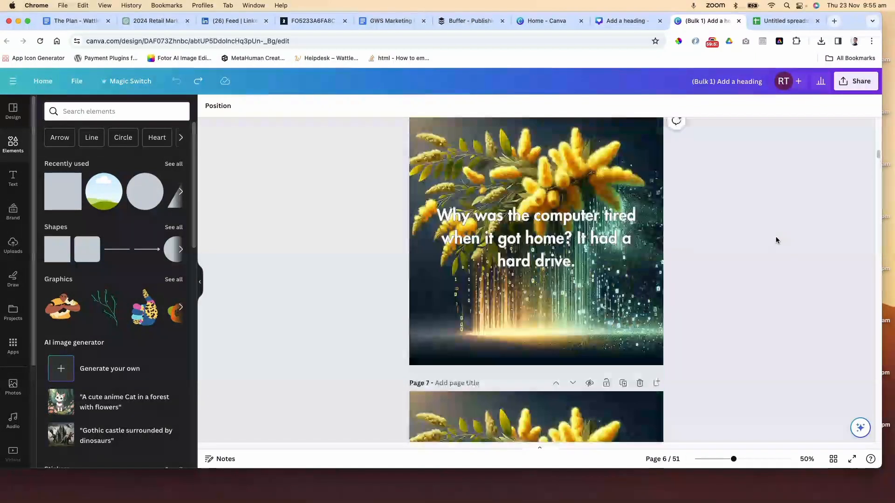
scroll(775, 236, up, 20)
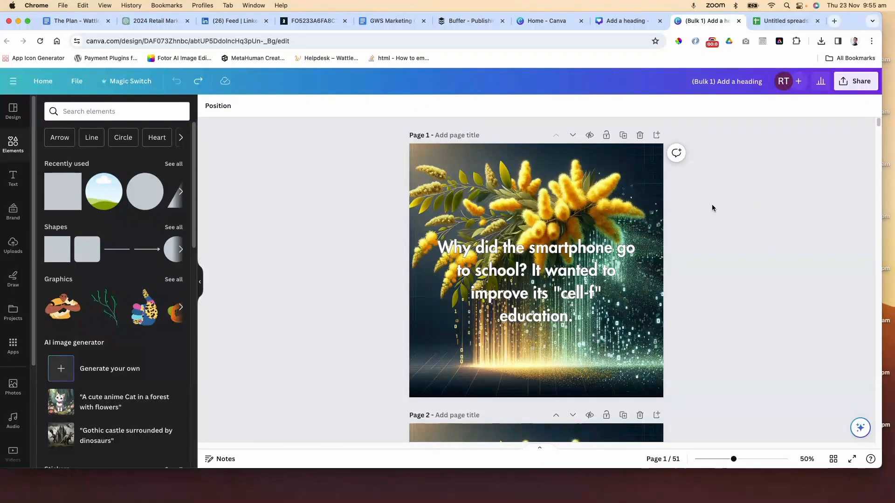
click(543, 182)
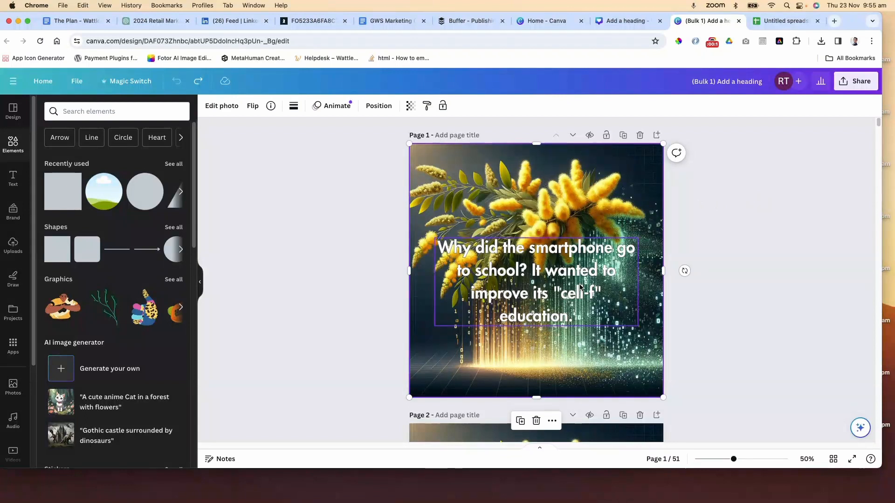
scroll(580, 287, down, 5)
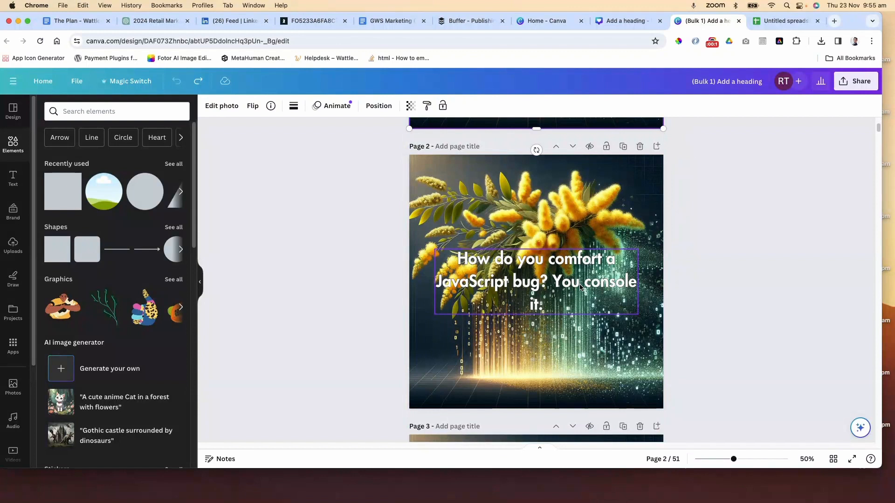
scroll(576, 288, down, 15)
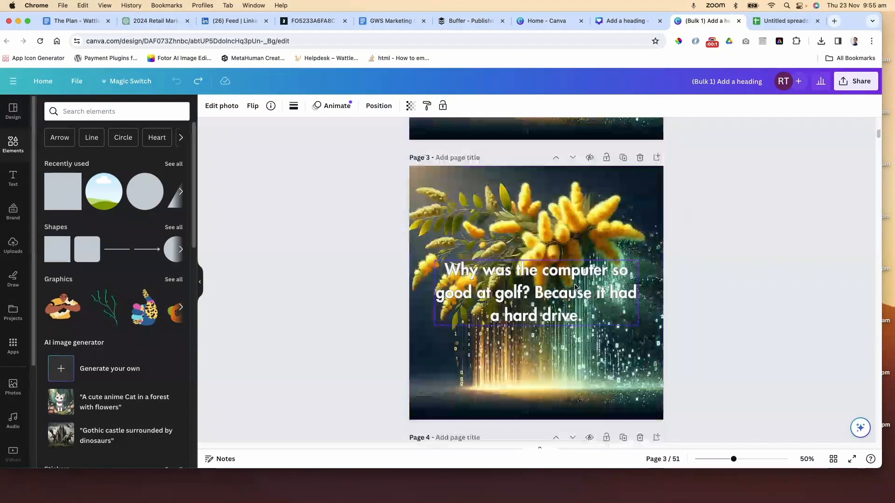
scroll(576, 287, down, 20)
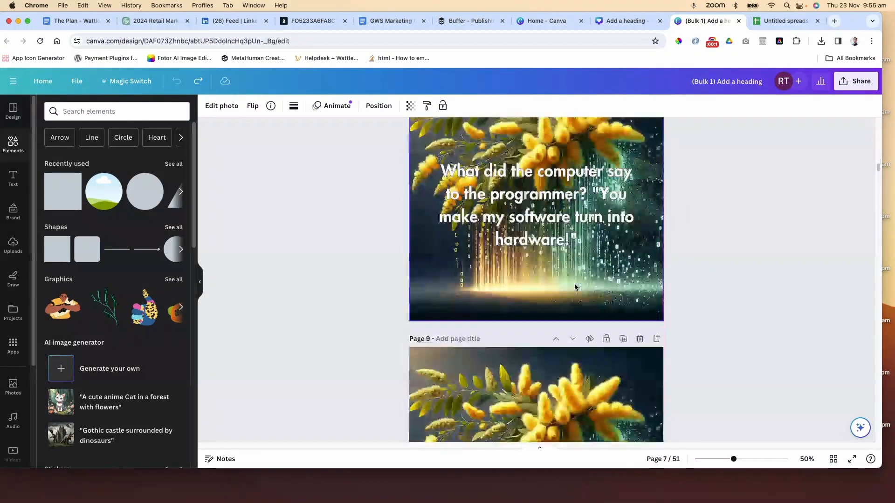
scroll(574, 286, down, 15)
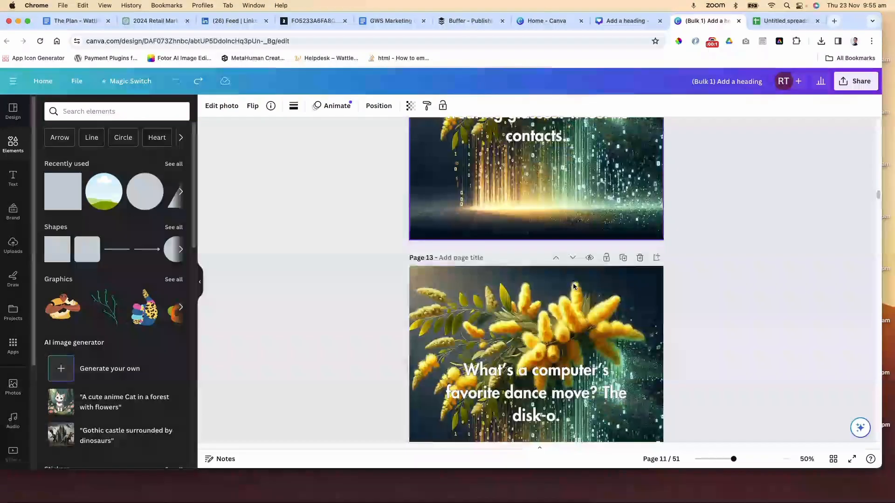
click(860, 82)
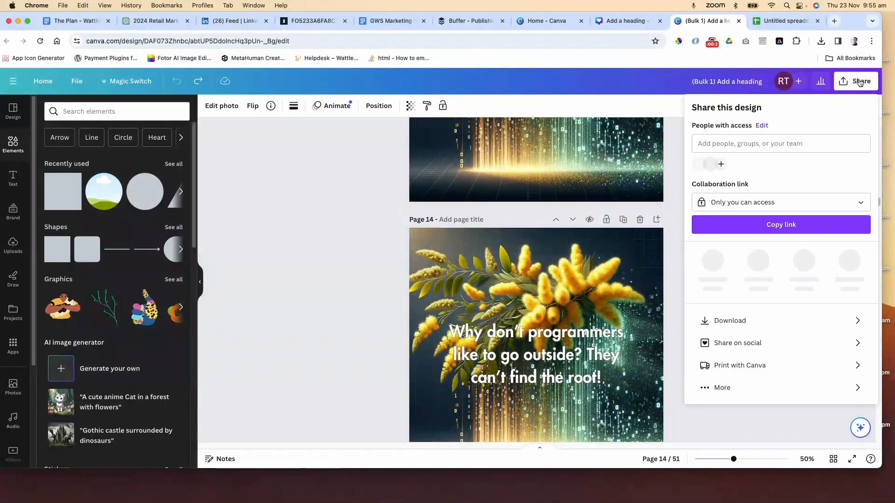
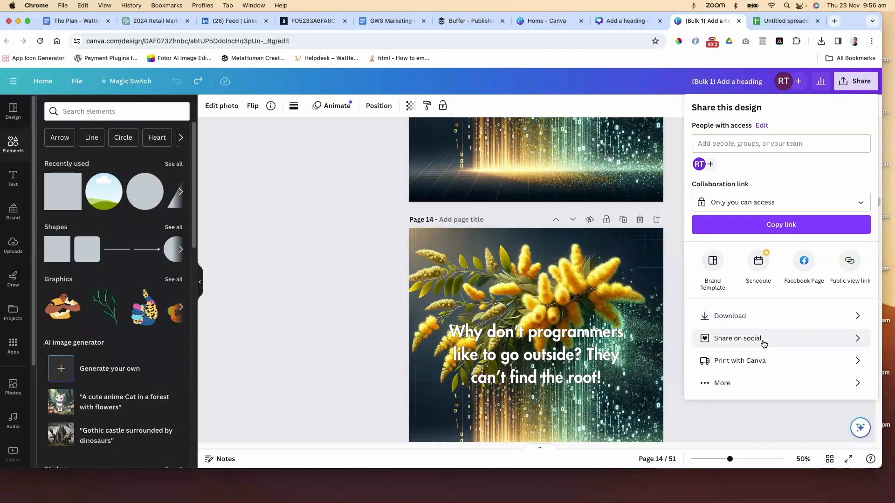
Download all 51 pages of the design as PNG images at size 0.75
click(751, 318)
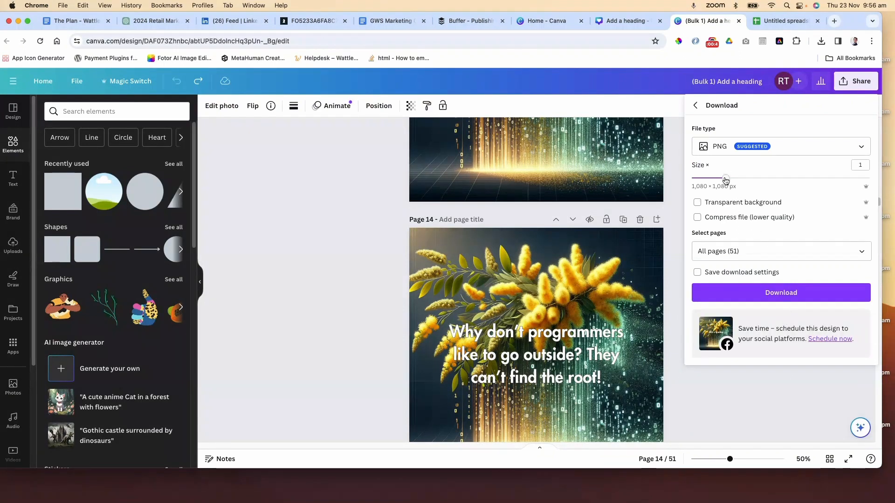
drag(725, 180, 709, 178)
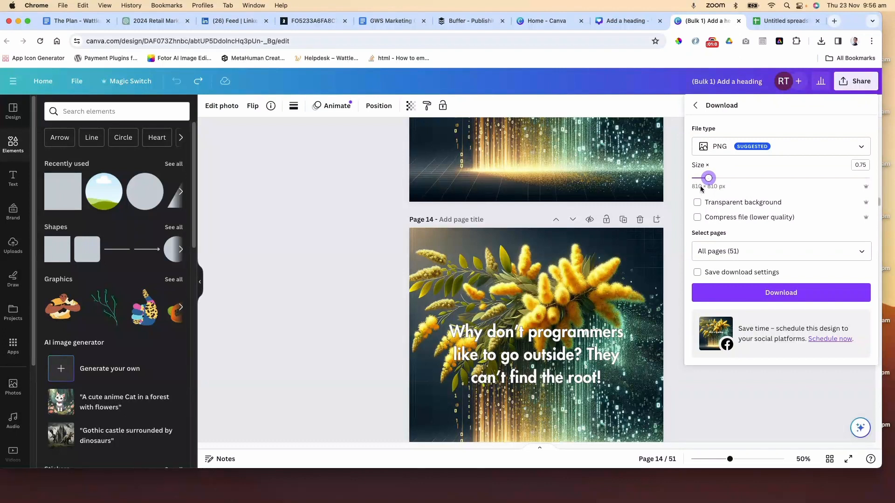
drag(708, 178, 710, 180)
click(793, 146)
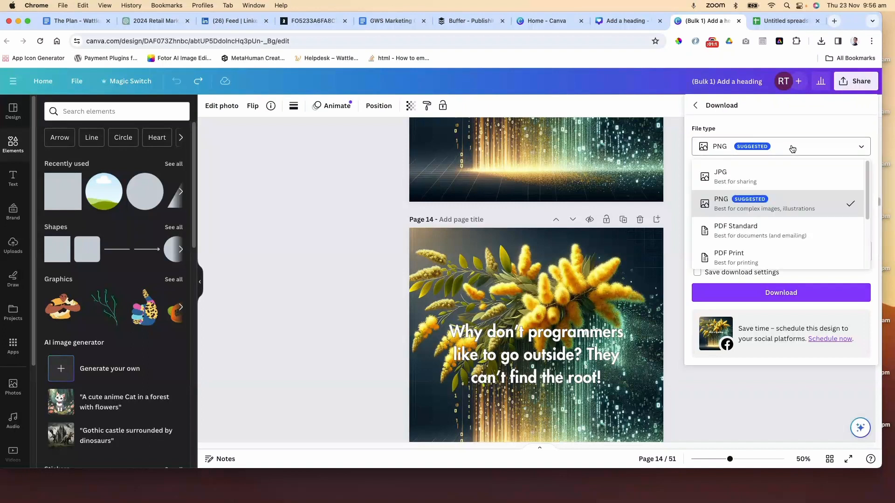
click(781, 210)
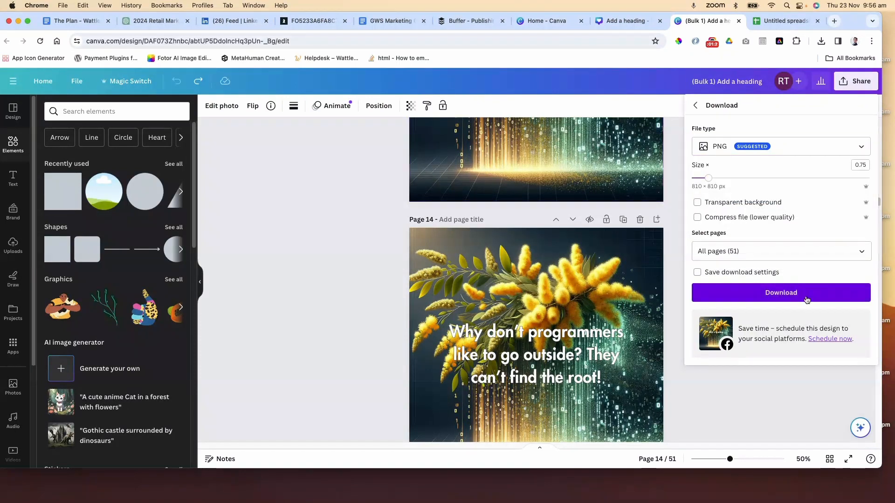
click(780, 293)
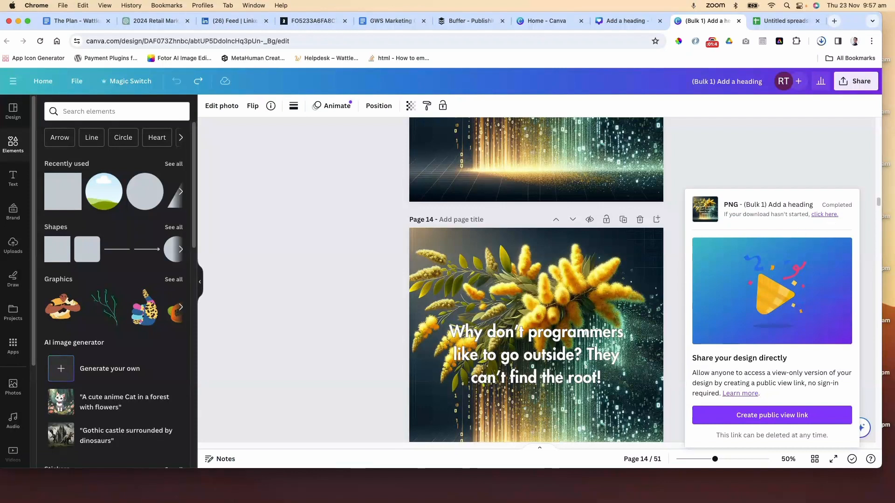
Unzip the downloaded (Bulk 1) Add a heading.zip archive in Downloads and expand its folder
click(17, 486)
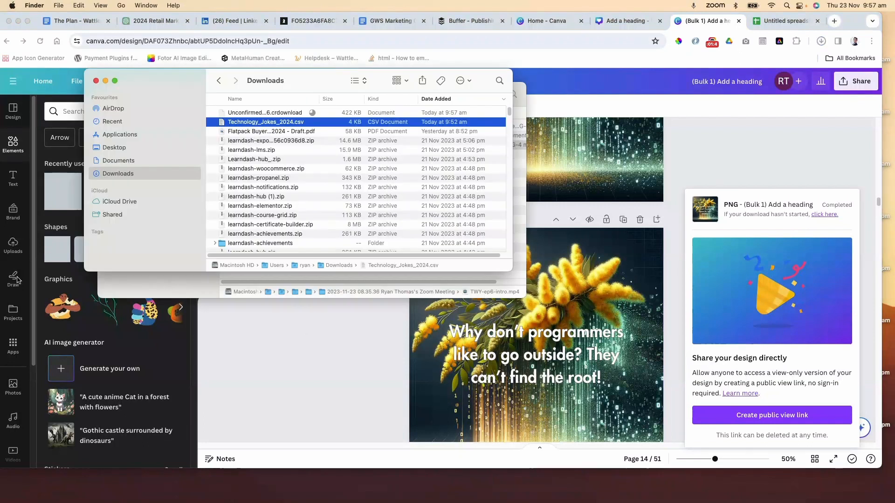
click(281, 113)
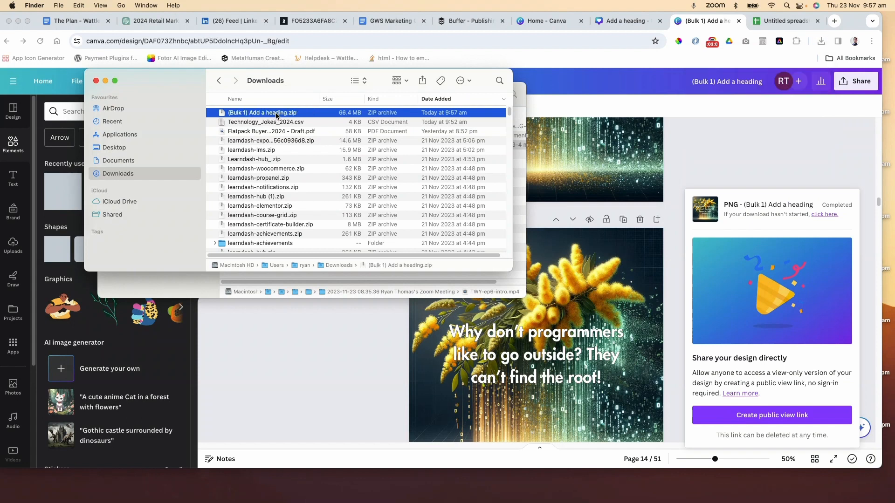
double_click(276, 115)
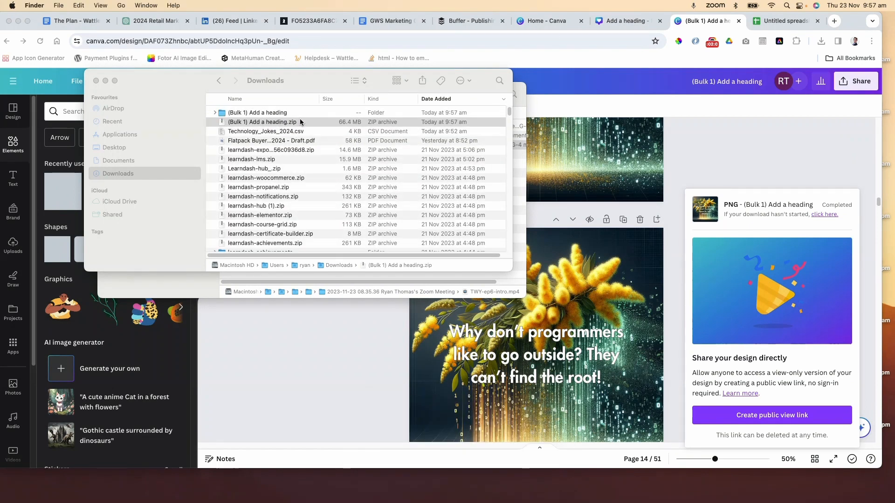
click(215, 113)
click(258, 123)
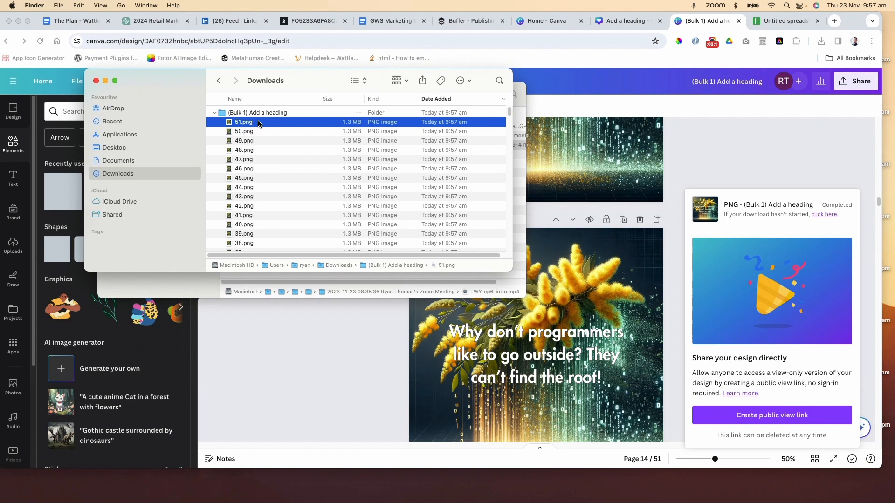
Preview the exported PNG images one after another to check the jokes
key(space)
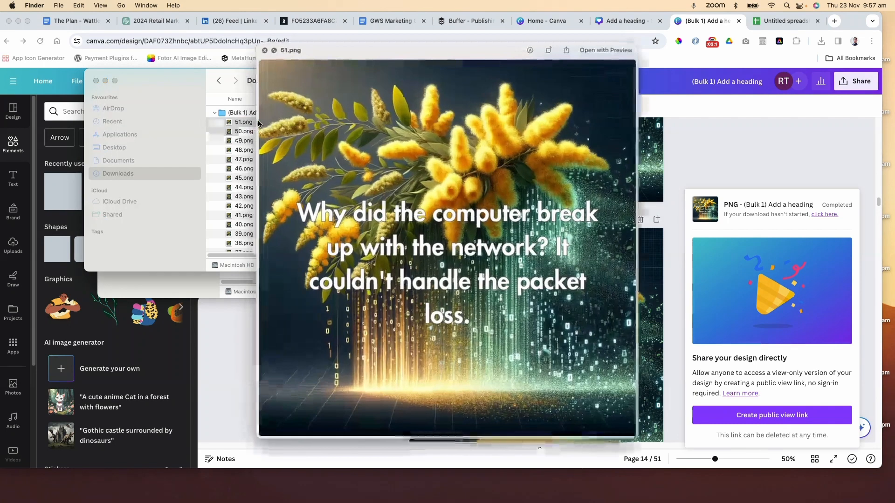
key(Down)
key(Down)
key(Down)
key(Down)
key(Down)
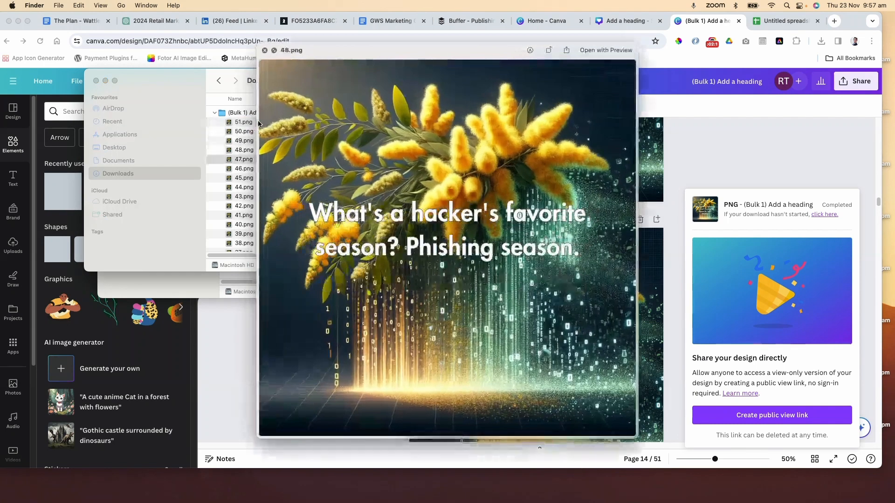
key(Down)
key(Down)
key(Down)
key(Down)
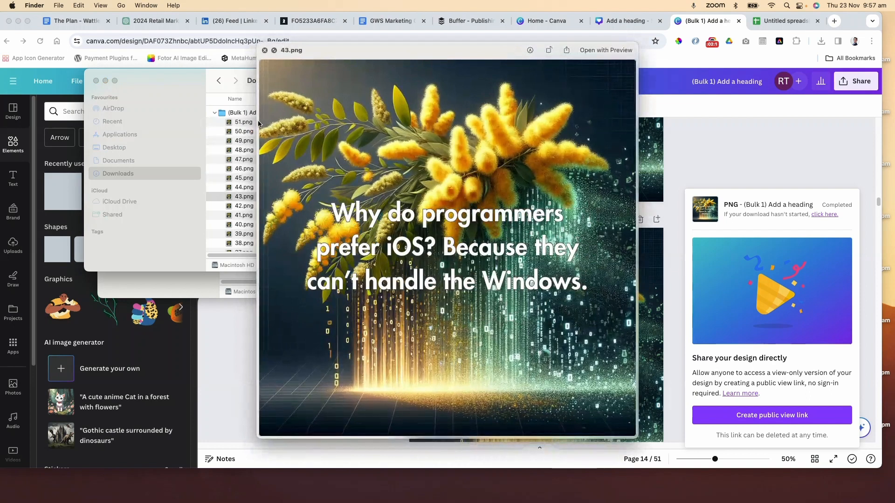
key(Down)
key(Down)
key(Down)
key(Down)
key(Down)
key(Down)
key(Down)
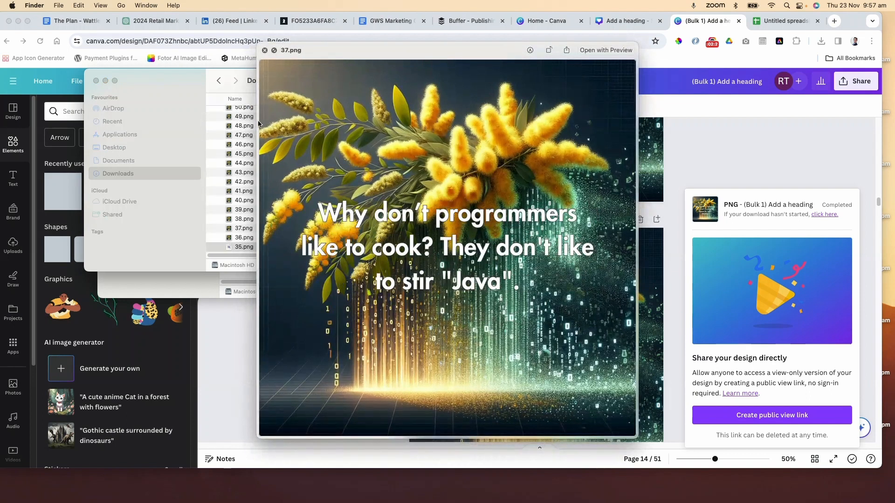
key(Down)
key(Down)
key(Down)
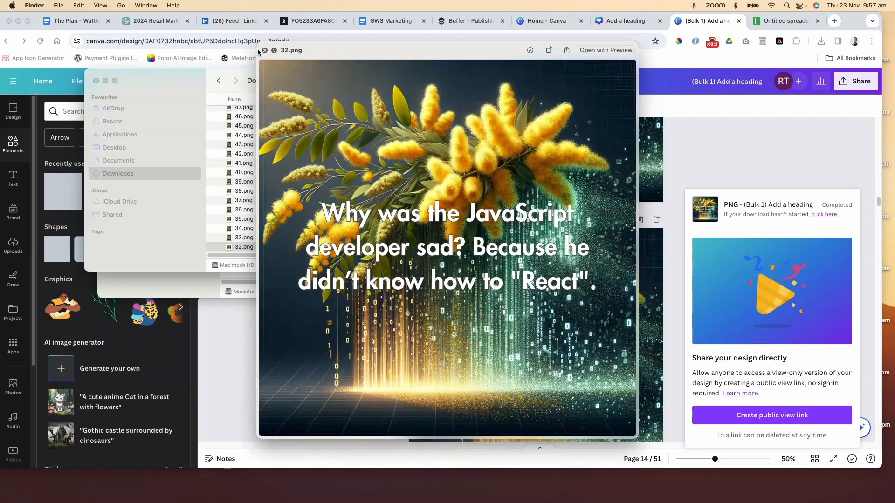
click(265, 50)
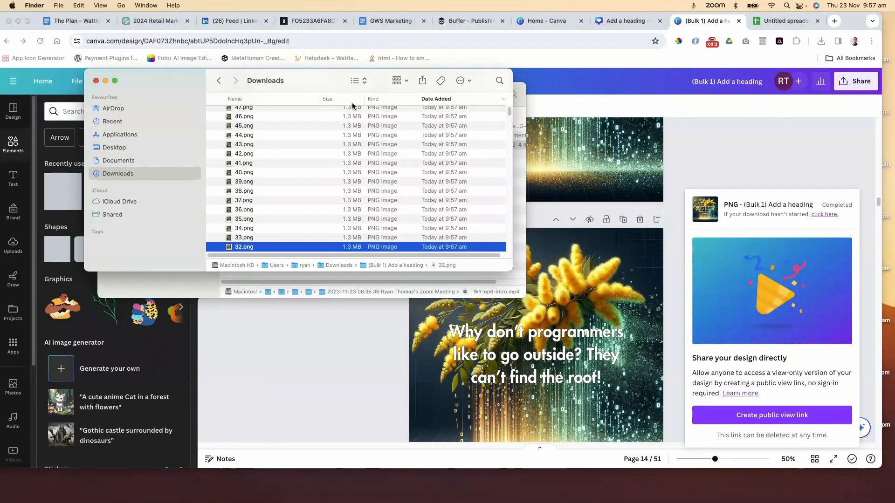
Switch to Buffer and start creating a new post for both Golden Wattle Studios channels
click(467, 21)
click(467, 21)
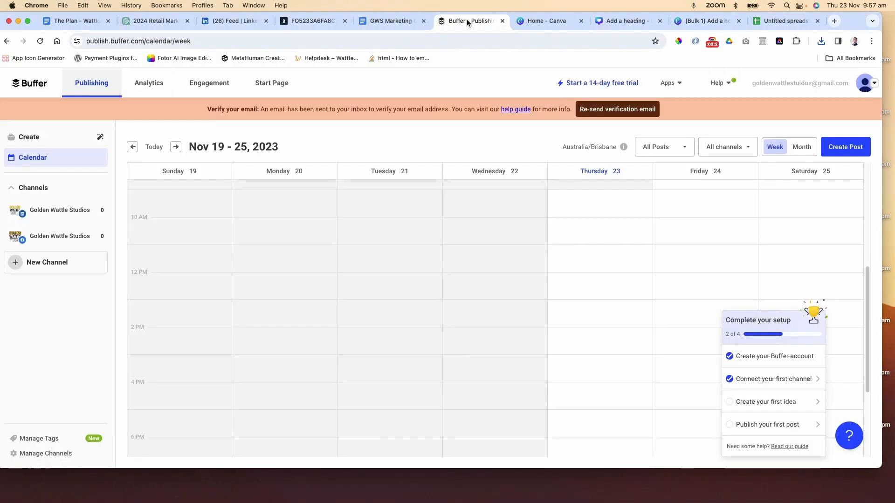
click(856, 150)
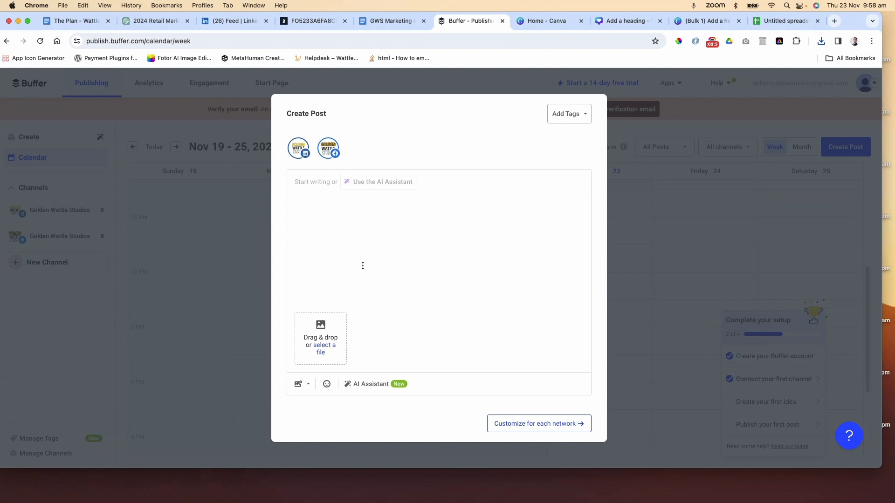
click(297, 385)
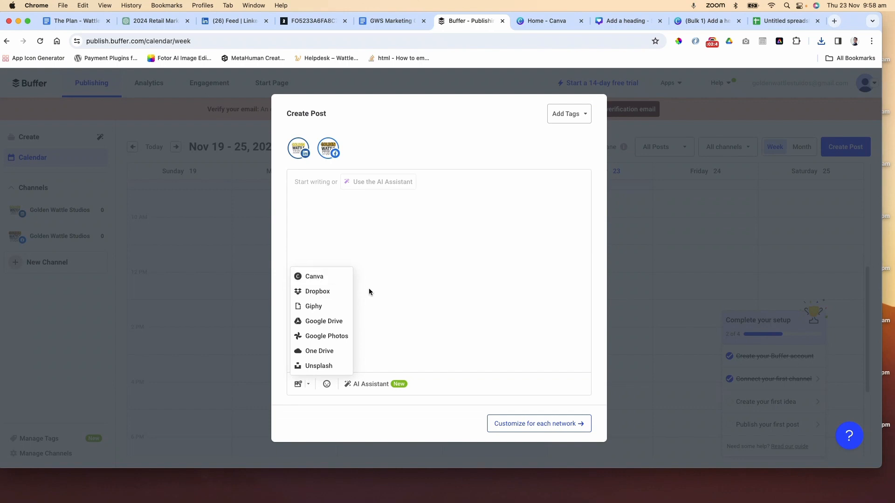
click(297, 383)
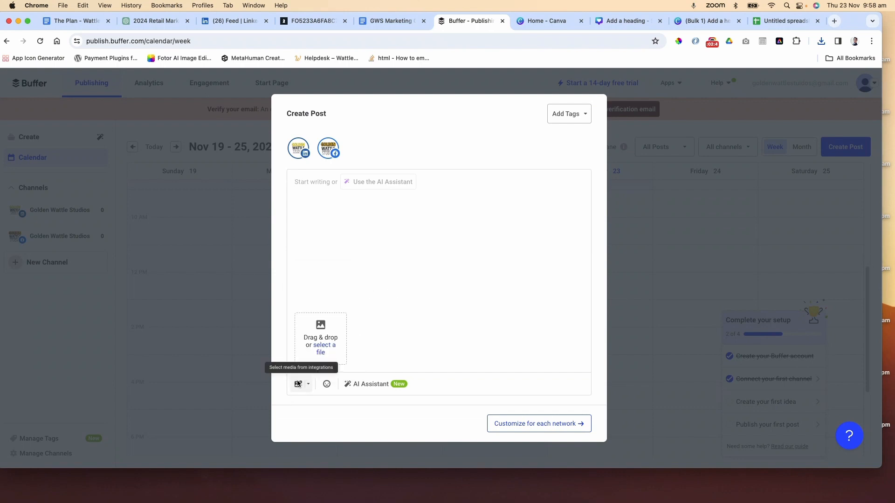
click(298, 384)
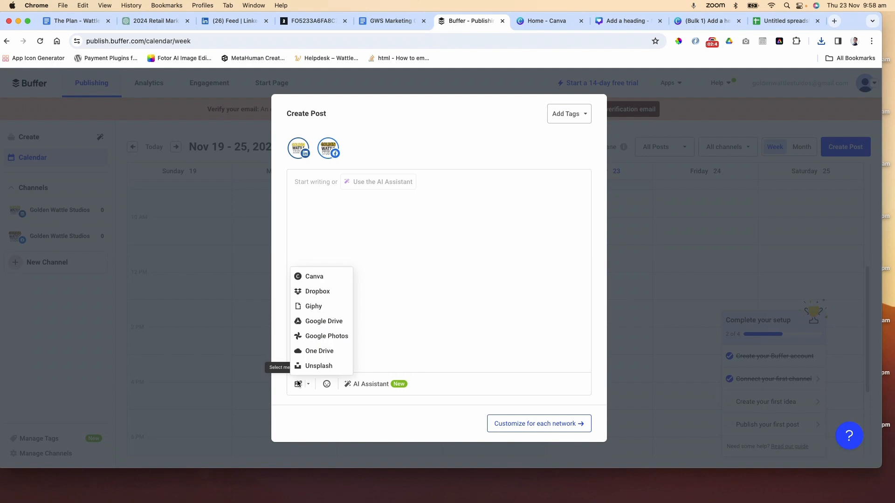
click(386, 305)
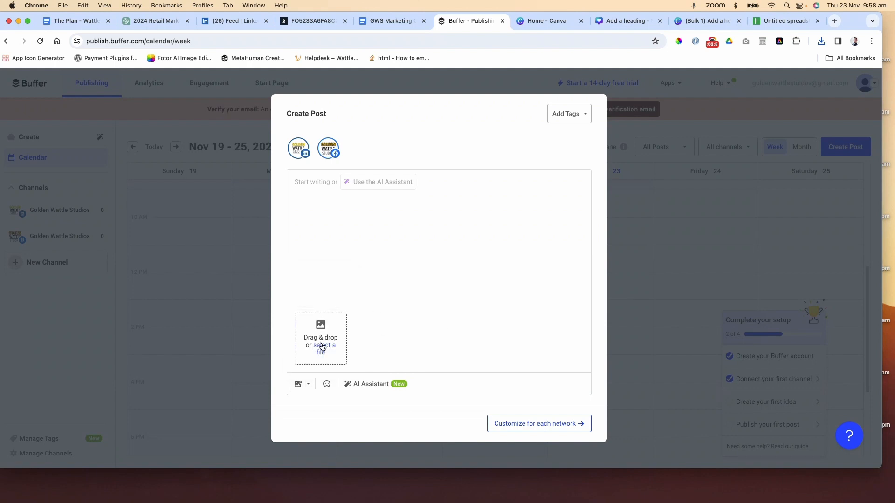
Attach 1.png from the (Bulk 1) Add a heading folder as the post's image
click(322, 346)
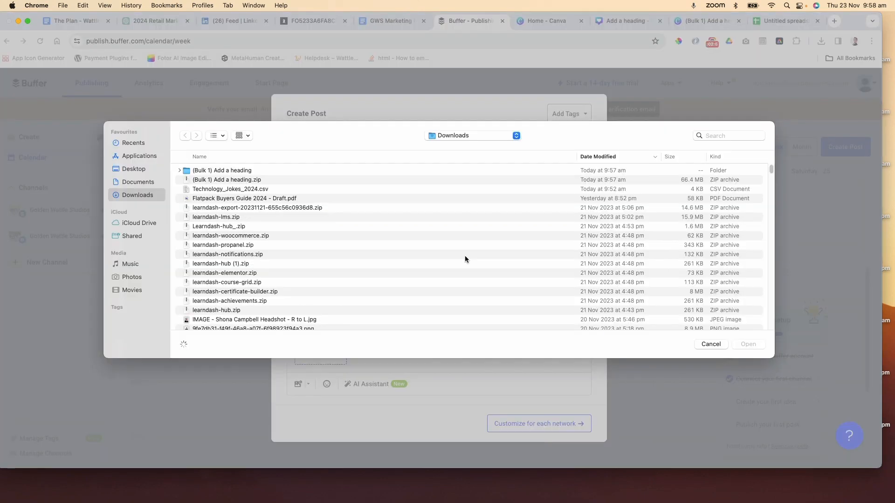
click(178, 170)
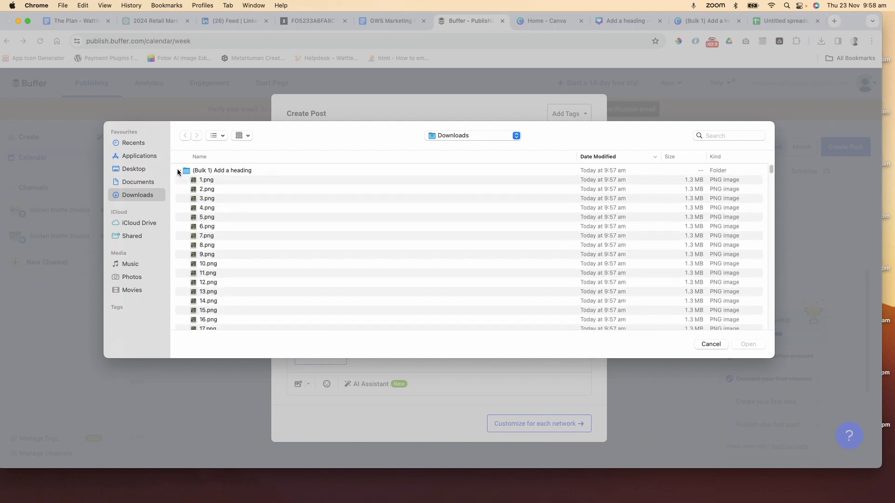
click(222, 179)
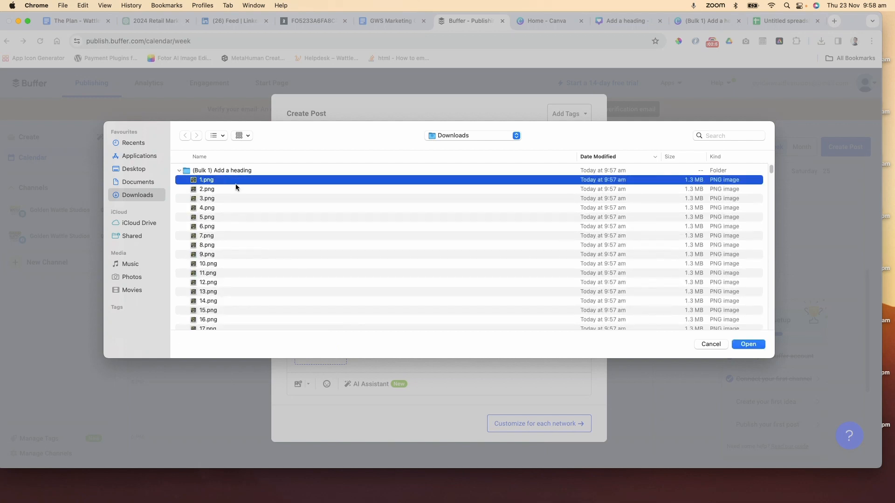
click(756, 344)
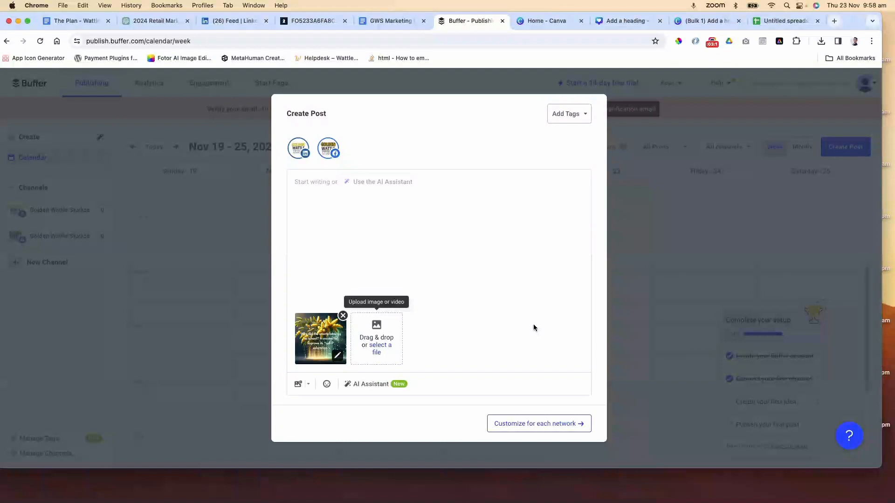
Switch the post to per-network customization and choose to schedule it
click(554, 428)
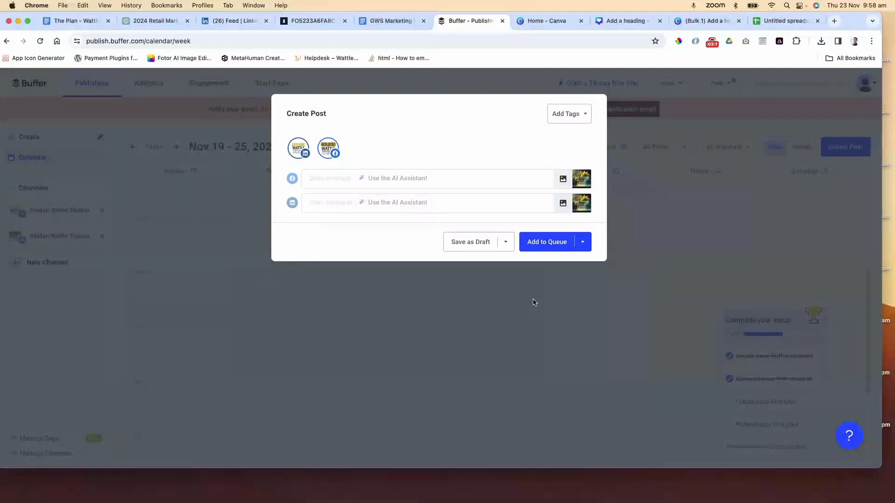
click(585, 242)
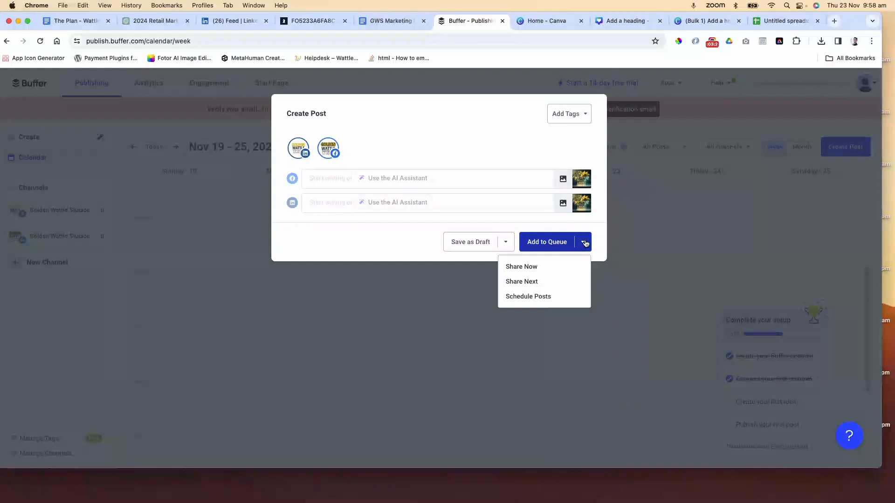
click(553, 297)
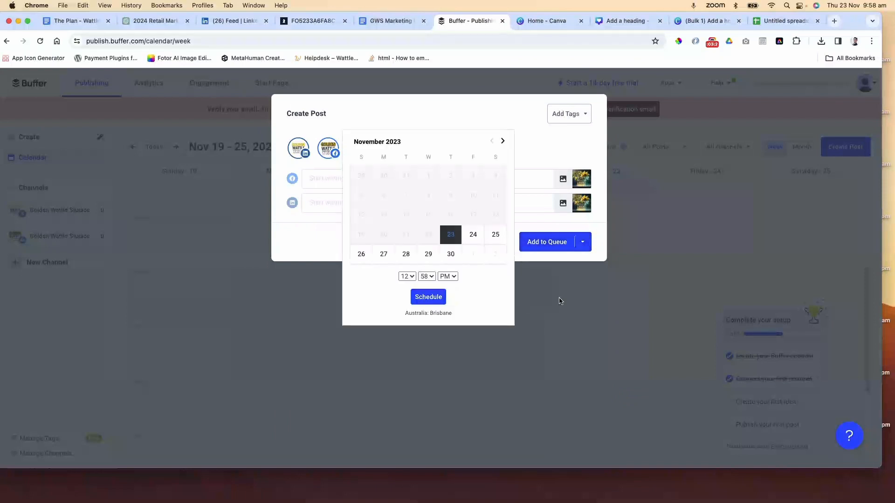
Pick 3 January 2024 as the posting date
click(502, 140)
click(503, 140)
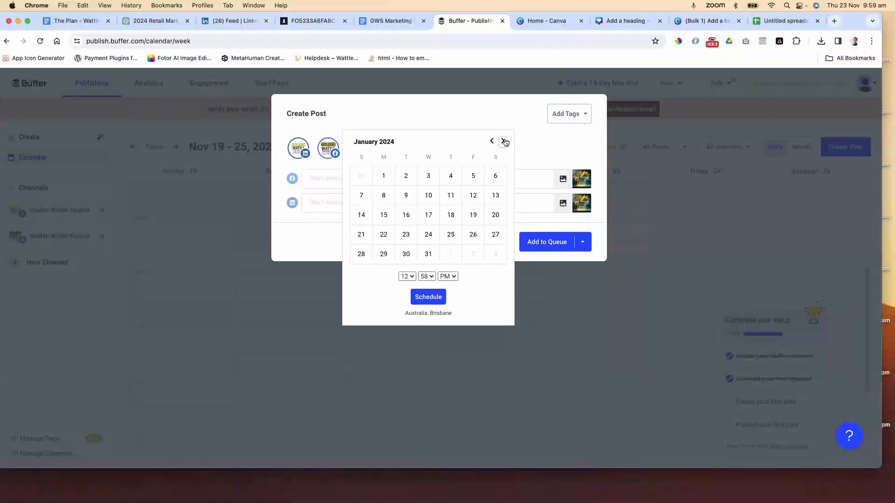
click(429, 176)
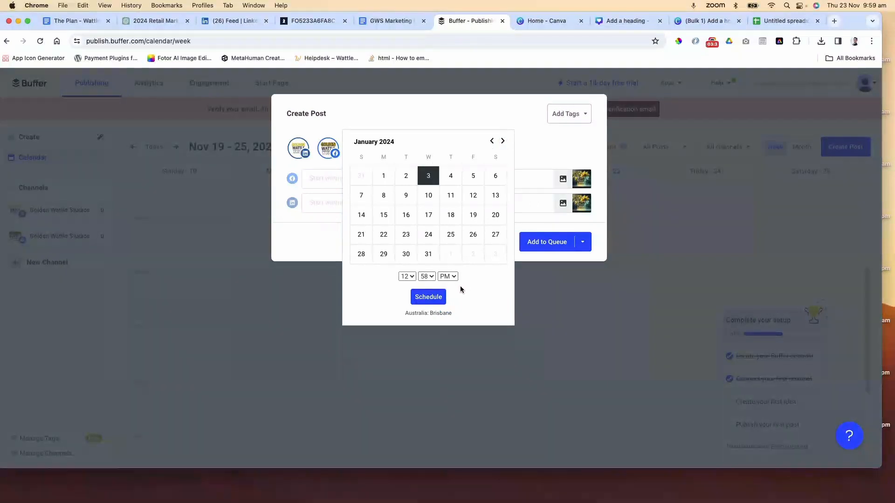
Set the posting time to 08:00 PM and schedule the post
click(409, 277)
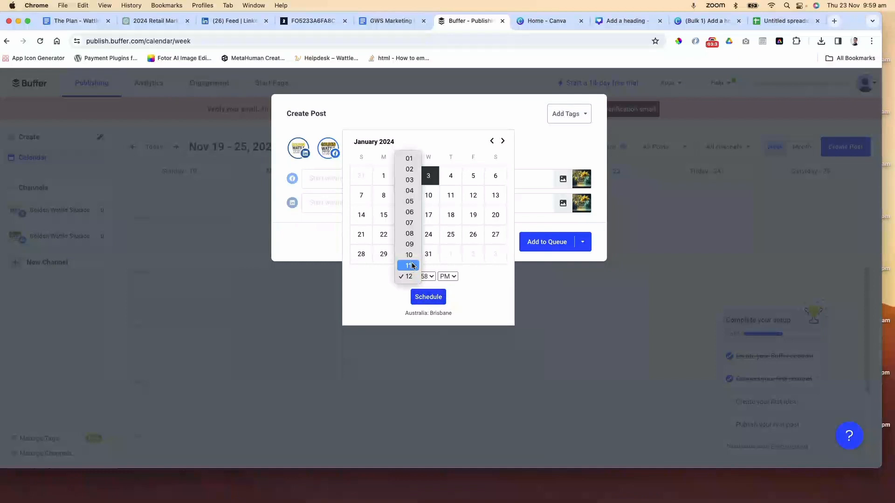
click(409, 255)
click(427, 277)
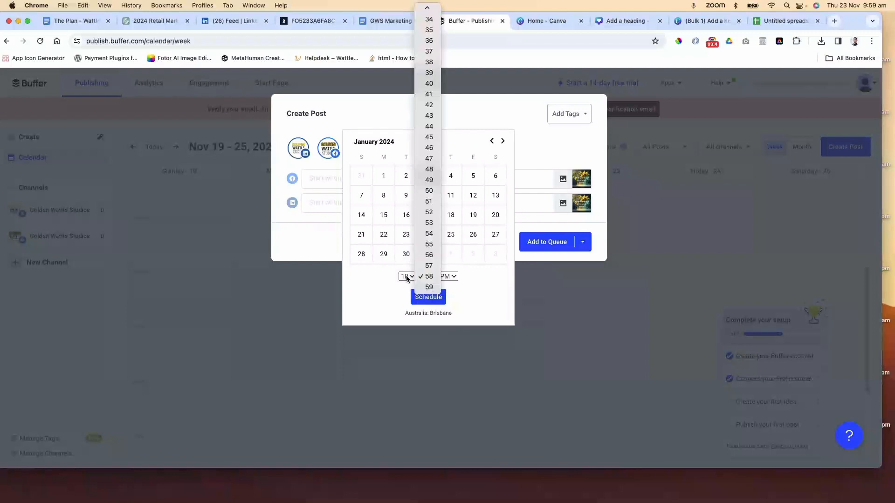
click(406, 278)
click(407, 279)
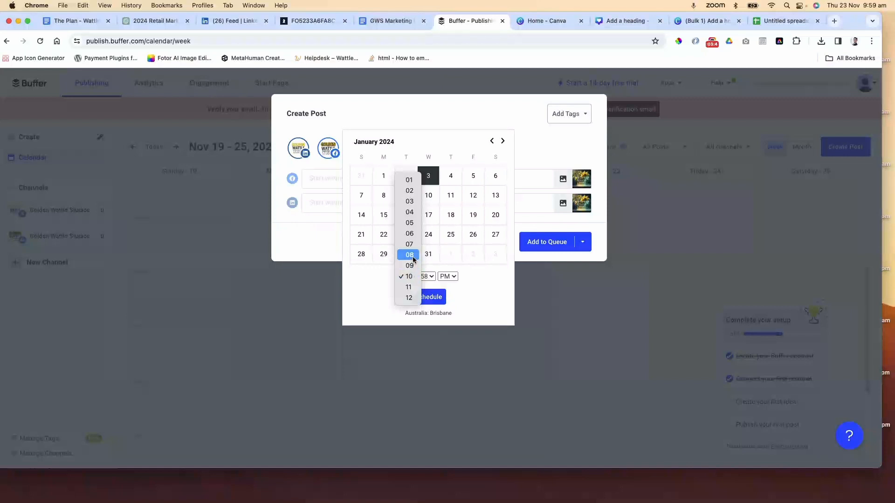
click(412, 256)
click(427, 275)
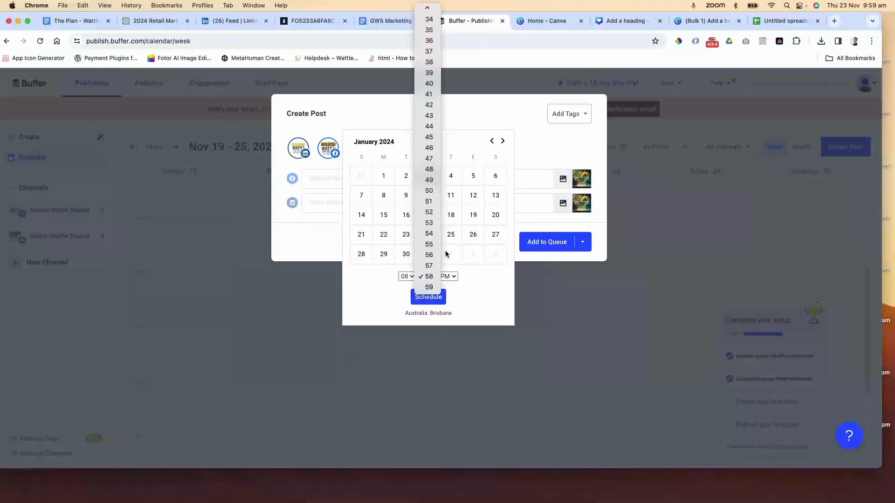
scroll(429, 83, up, 3)
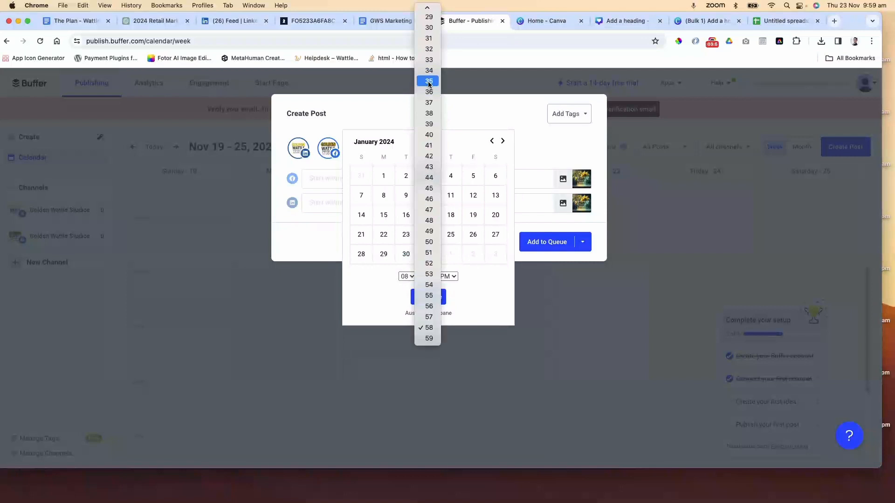
click(429, 27)
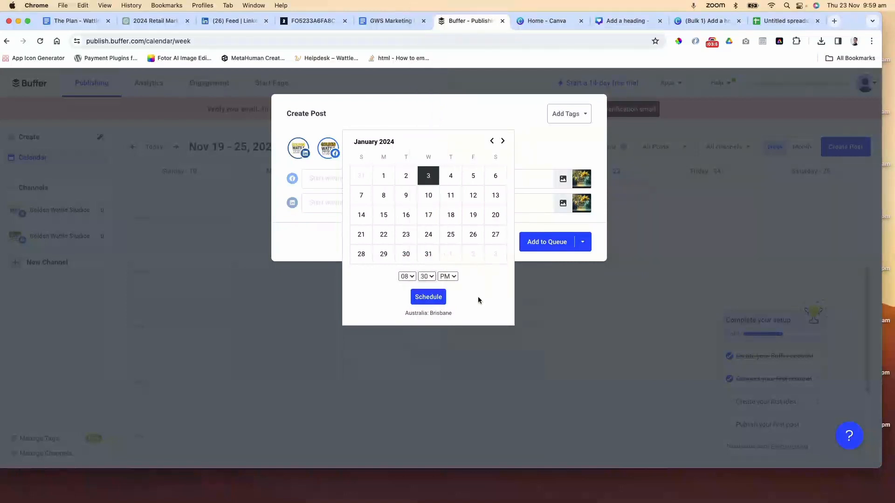
click(426, 277)
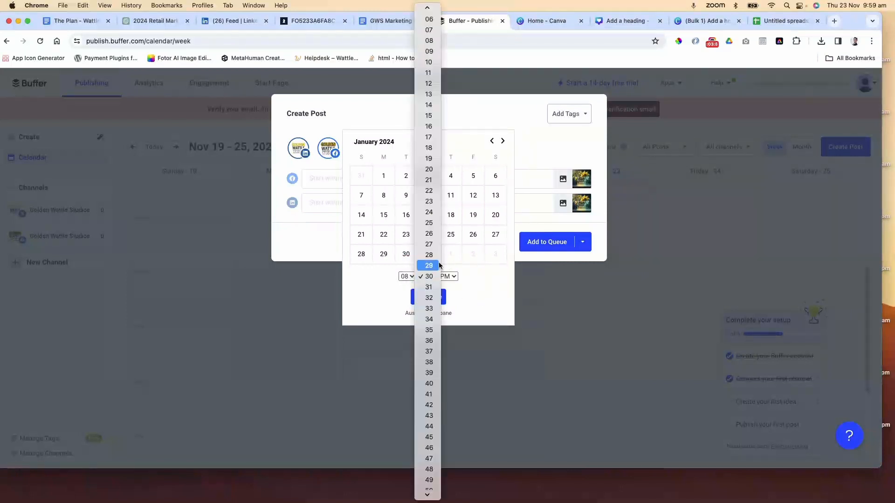
scroll(432, 268, up, 2)
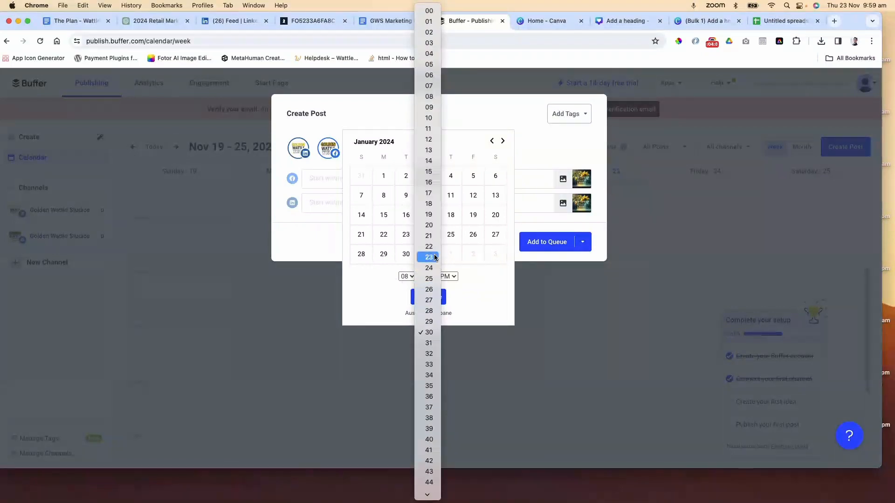
click(429, 10)
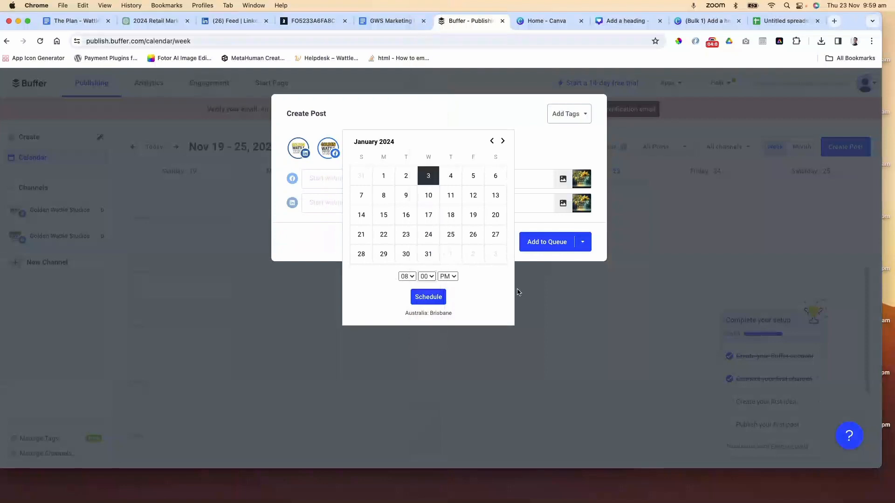
click(428, 297)
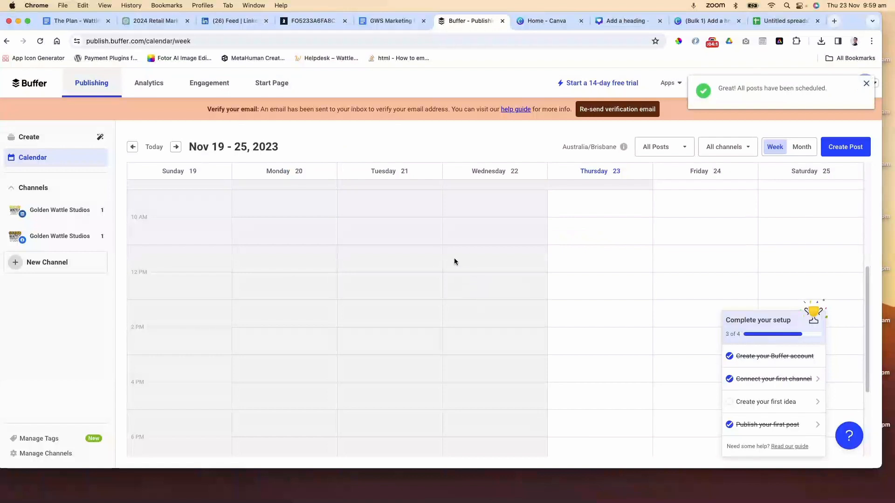
Browse the calendar forward to December 2023 in month view to find the scheduled posts
click(175, 148)
click(175, 147)
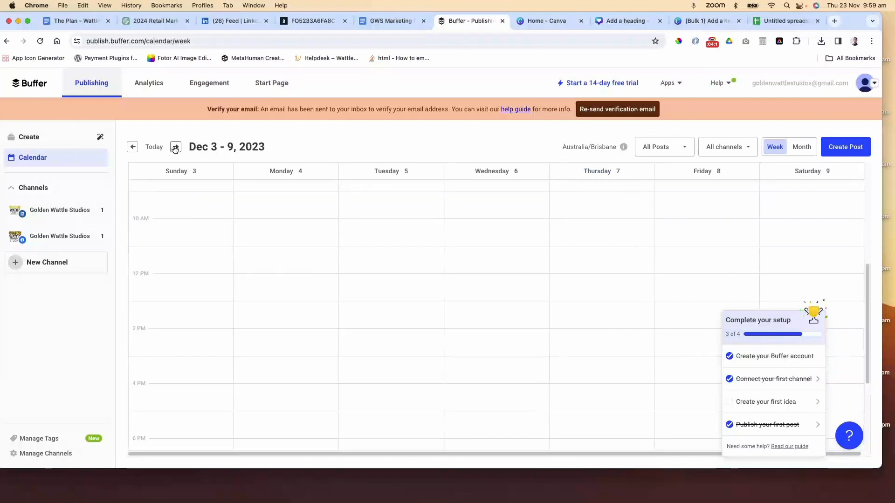
click(175, 148)
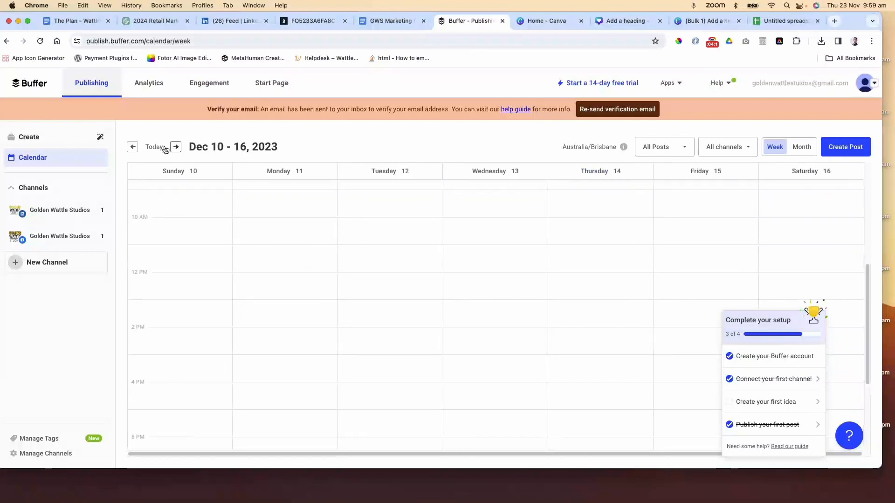
click(133, 148)
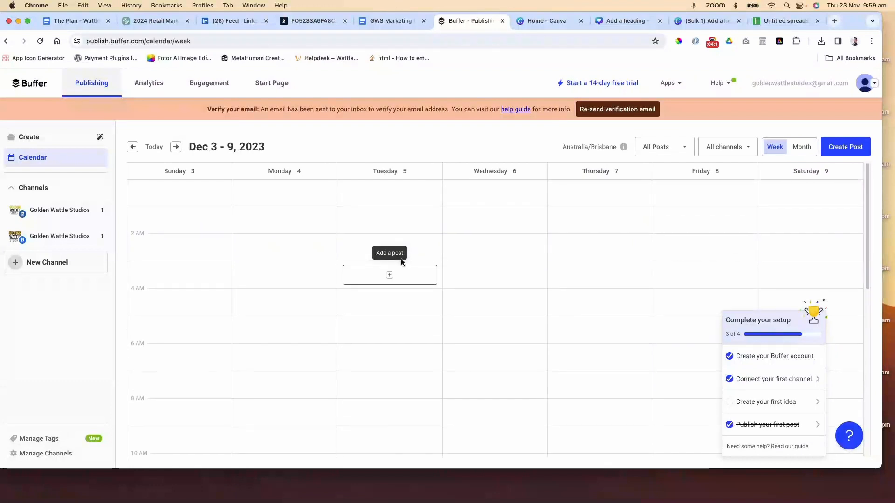
scroll(401, 262, down, 10)
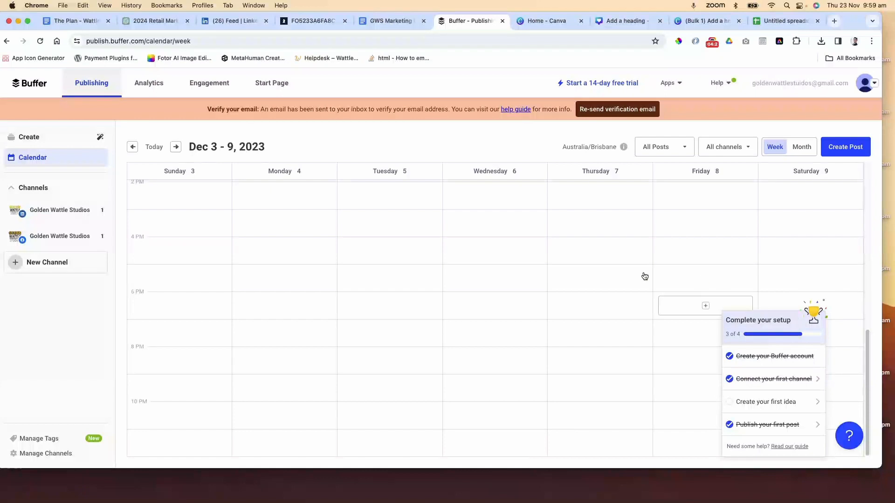
scroll(624, 274, up, 10)
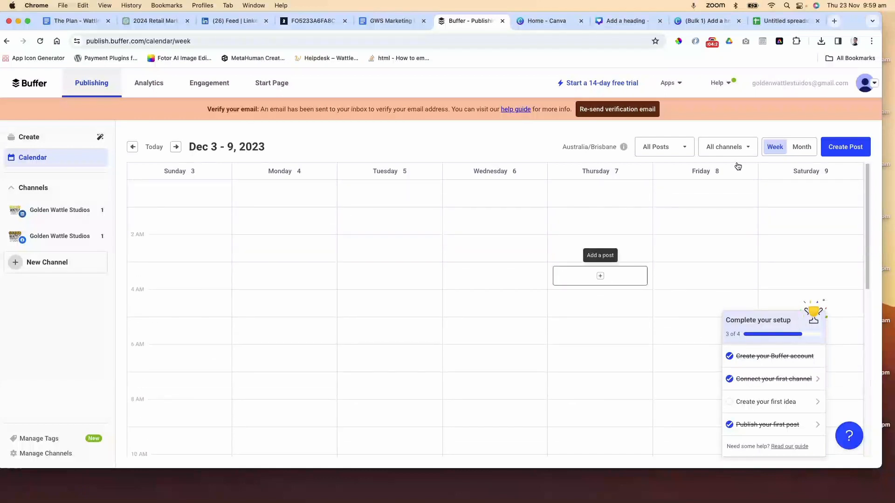
click(801, 147)
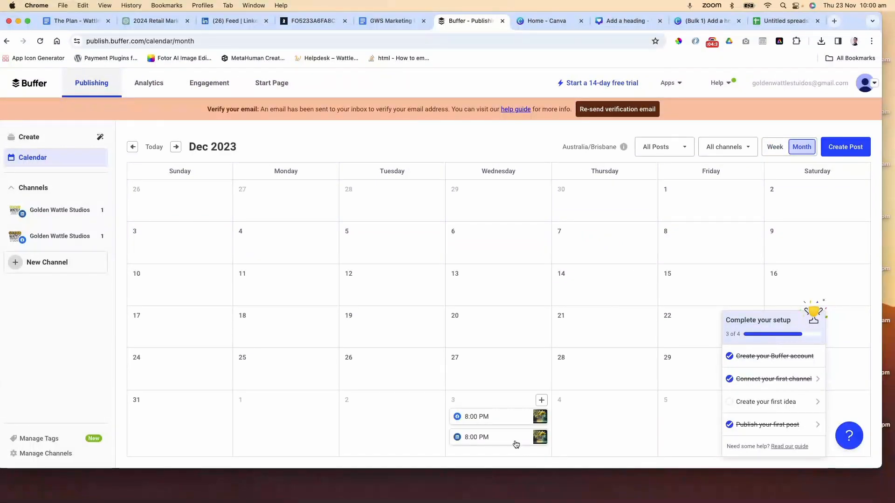
Reschedule the Facebook post on 3 January to 8:00 AM and save it
mouse_move(502, 421)
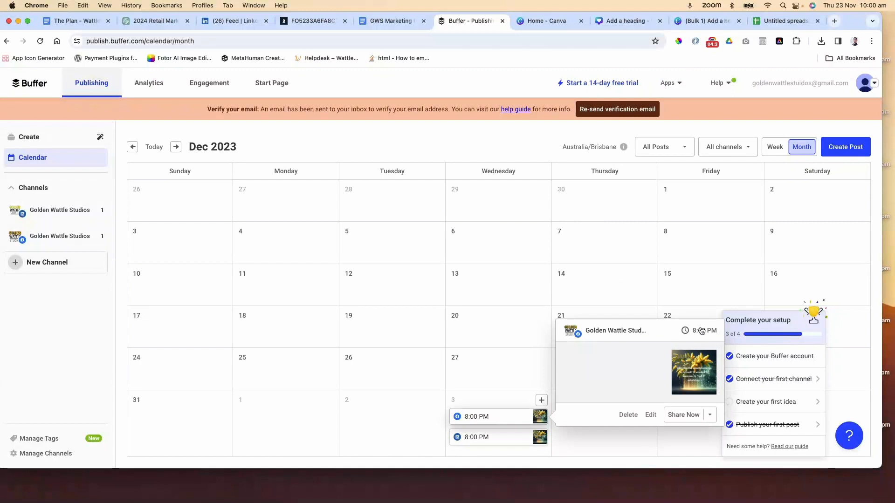
click(652, 416)
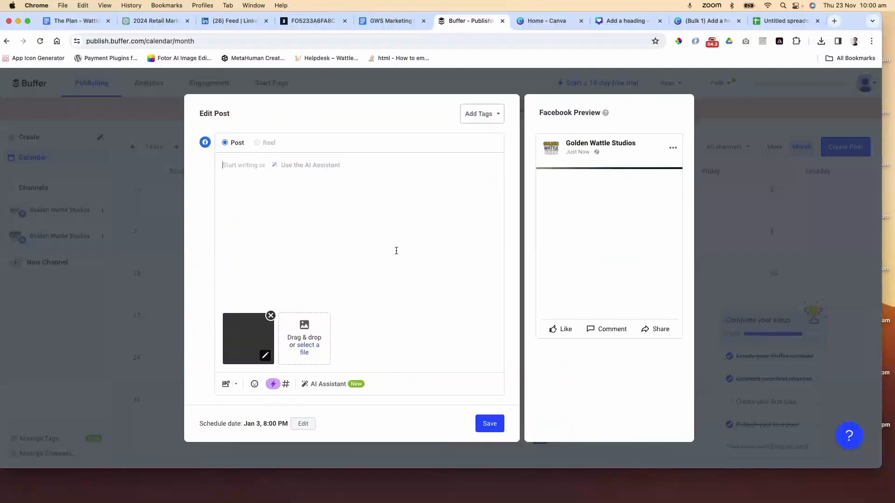
click(302, 424)
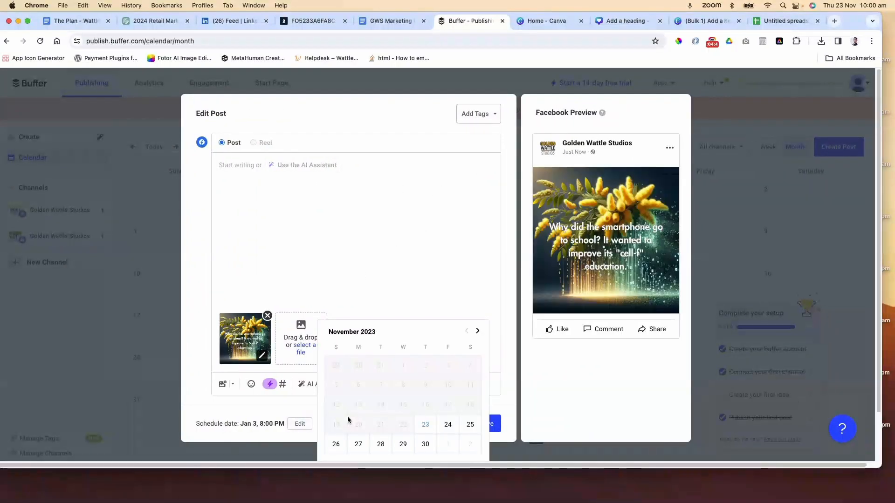
scroll(373, 409, down, 2)
click(422, 412)
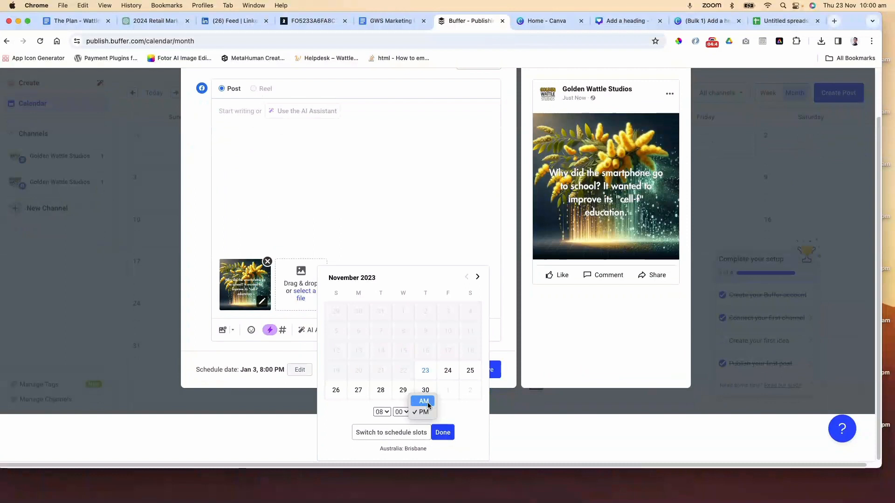
click(424, 402)
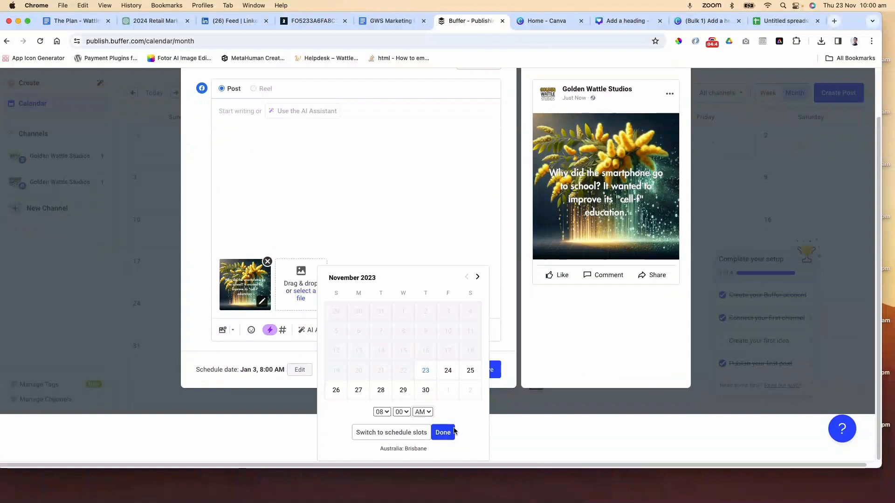
click(451, 432)
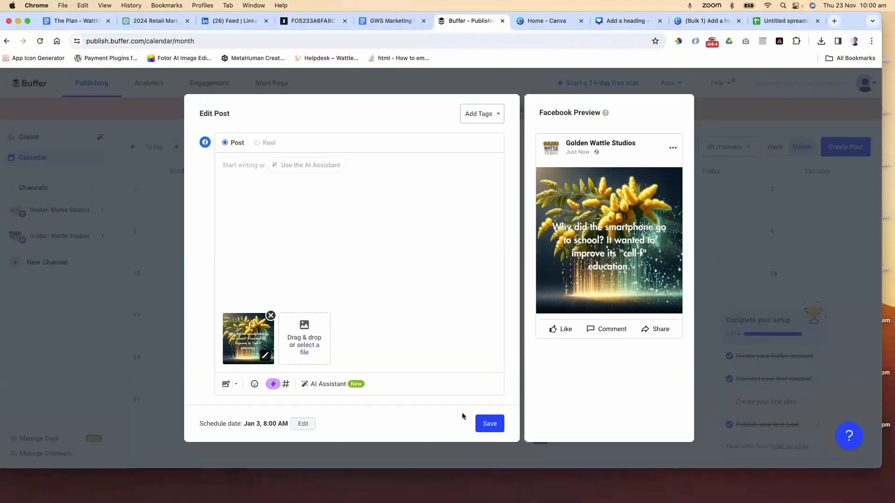
click(488, 426)
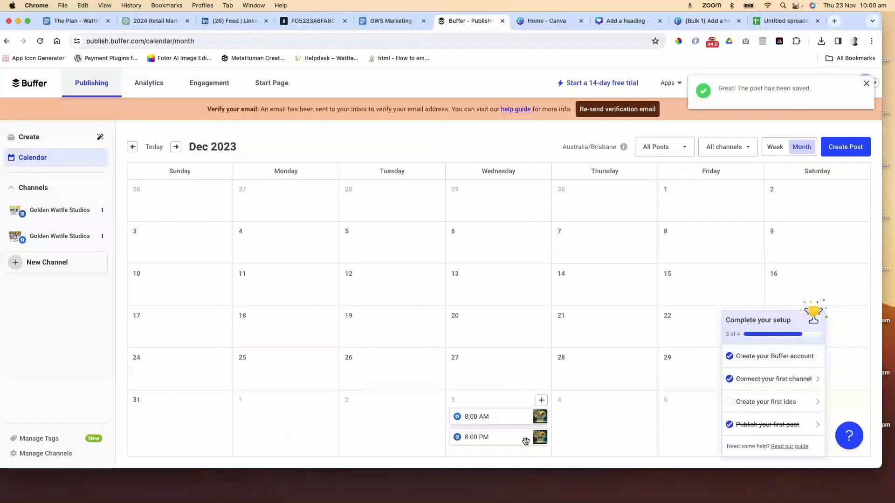
Try to reschedule the LinkedIn post on 3 January 2024 to 8:00 AM and save it
mouse_move(516, 440)
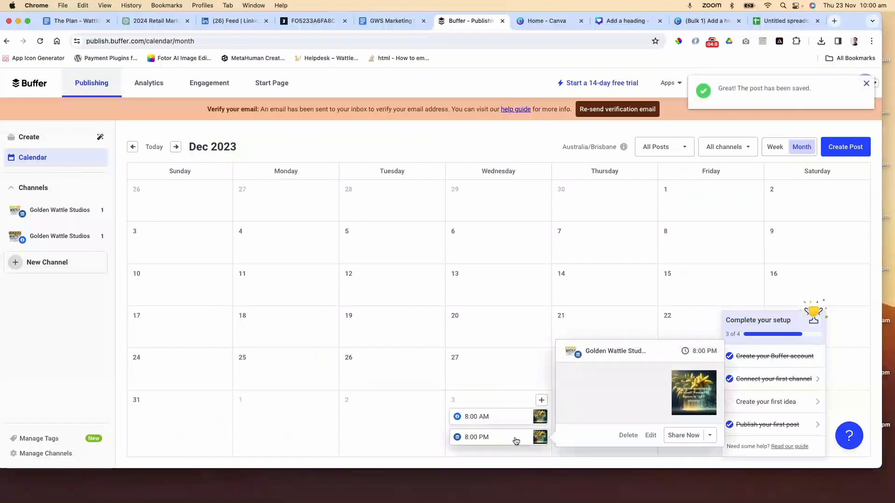
click(516, 440)
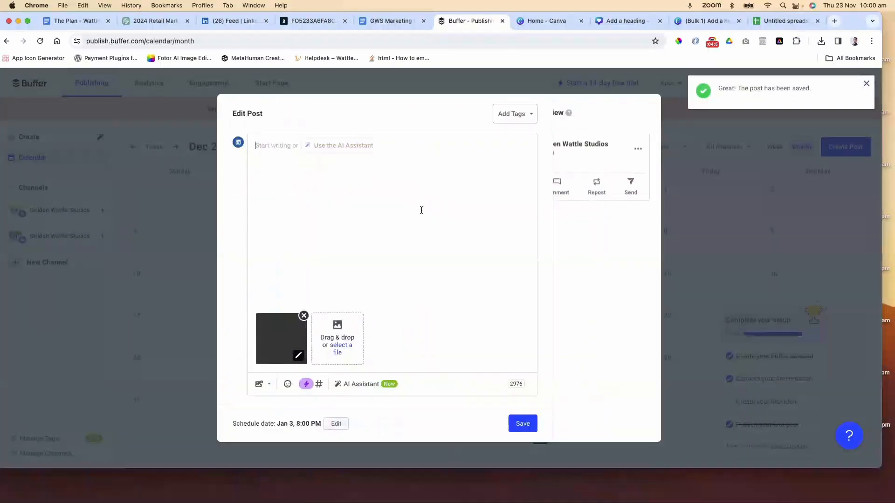
click(300, 423)
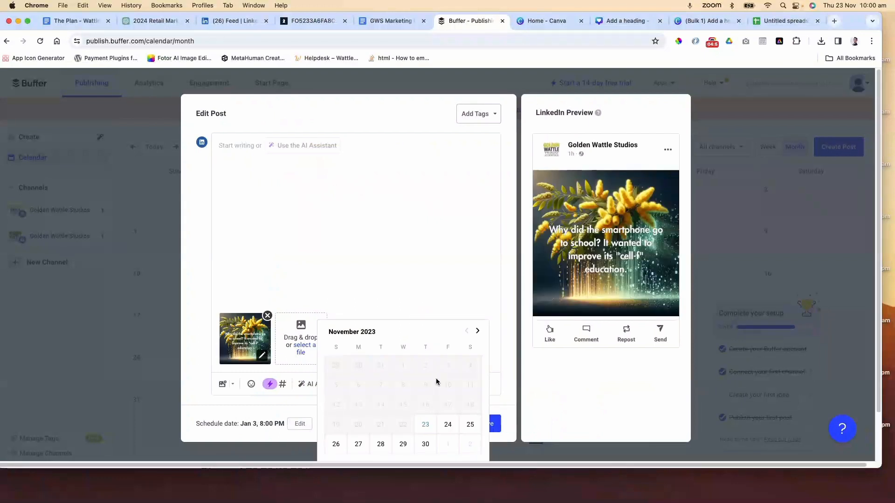
click(478, 331)
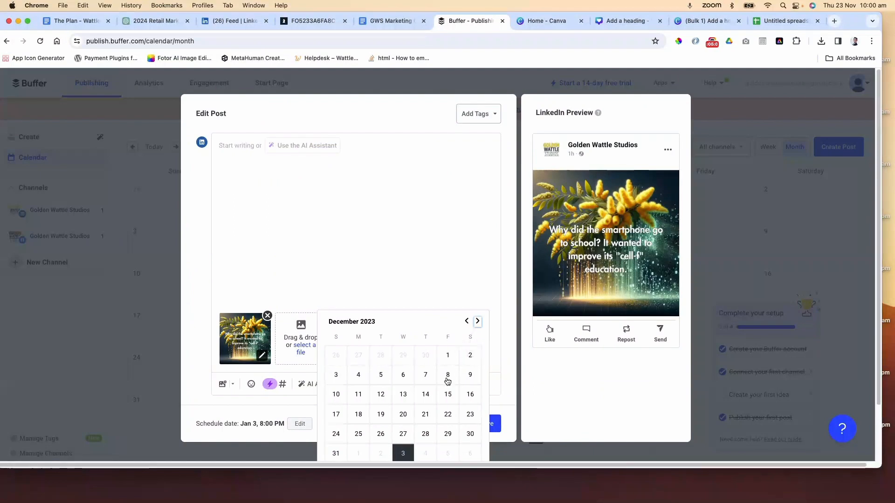
click(477, 321)
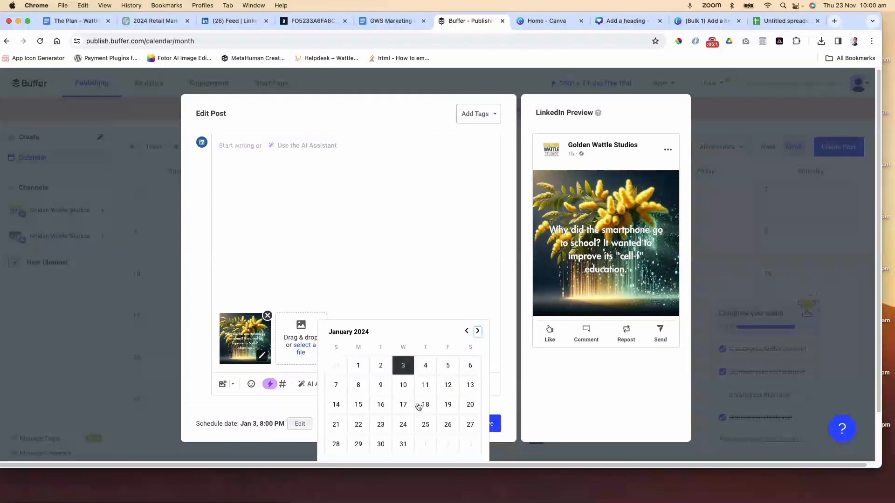
click(404, 365)
click(422, 412)
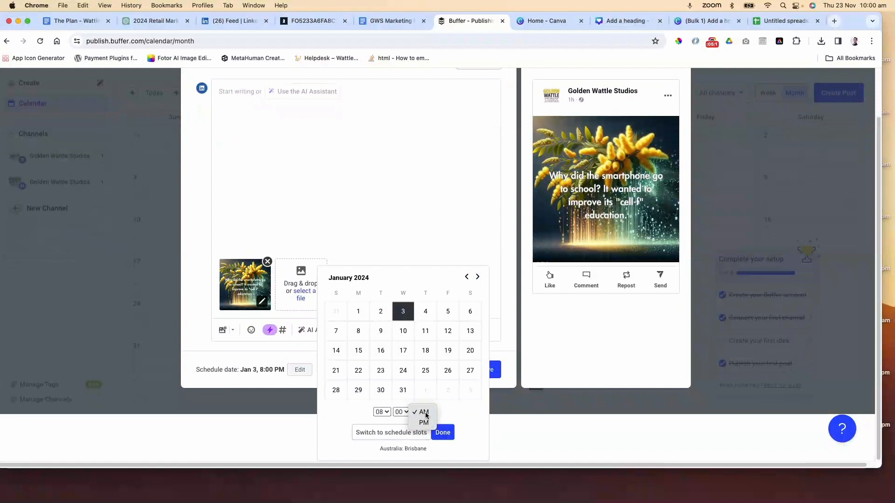
click(422, 412)
click(442, 432)
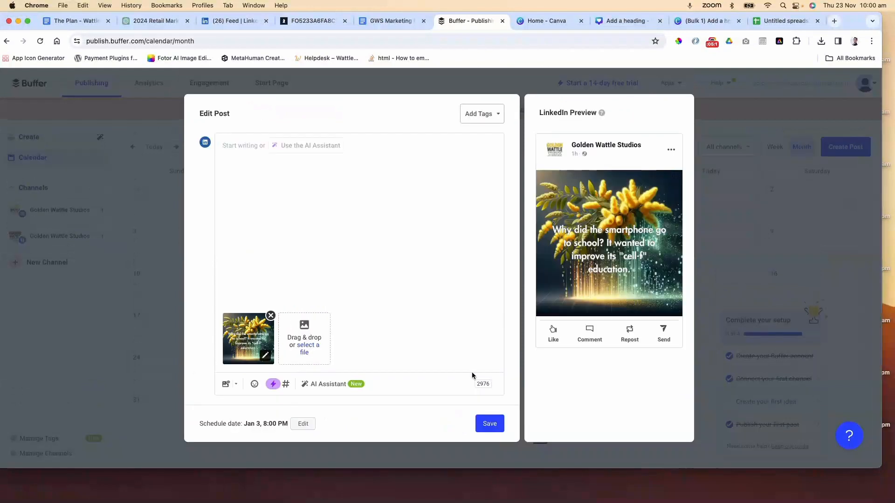
click(485, 424)
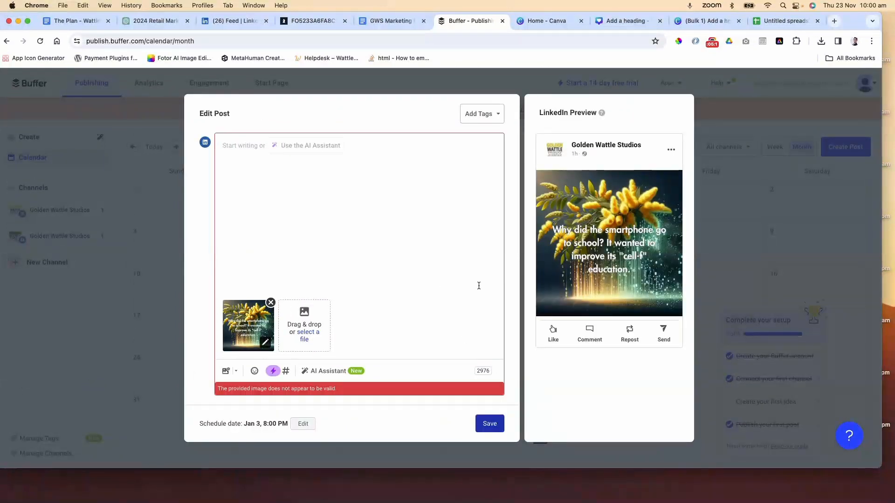
click(302, 424)
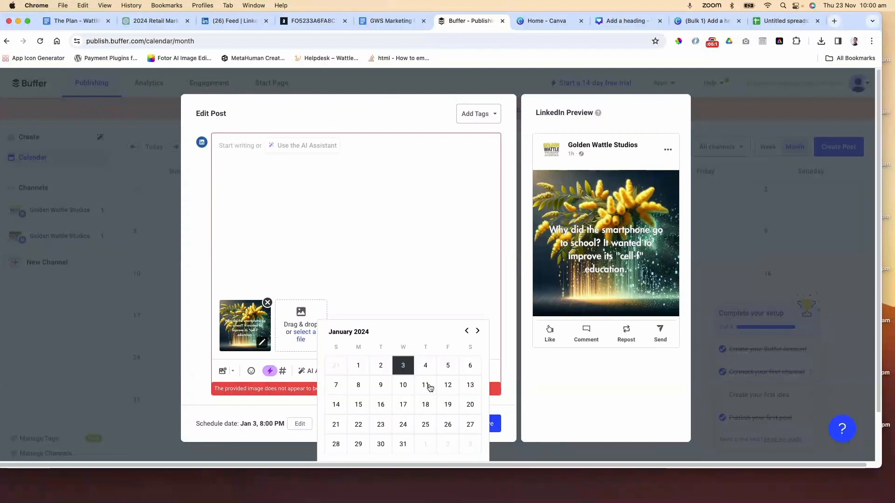
scroll(427, 389, down, 2)
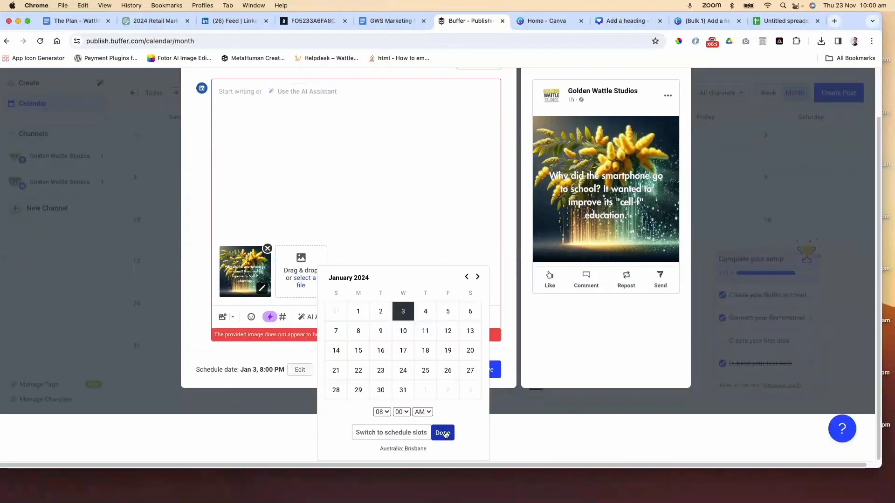
click(443, 433)
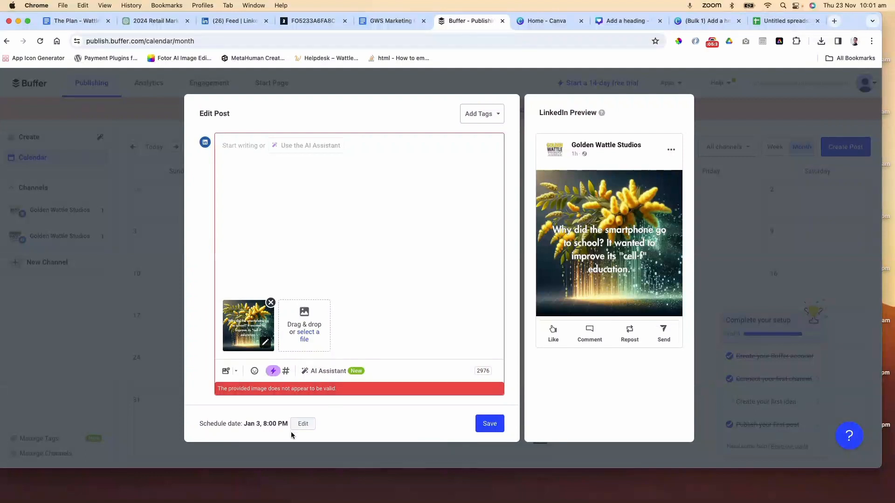
click(726, 195)
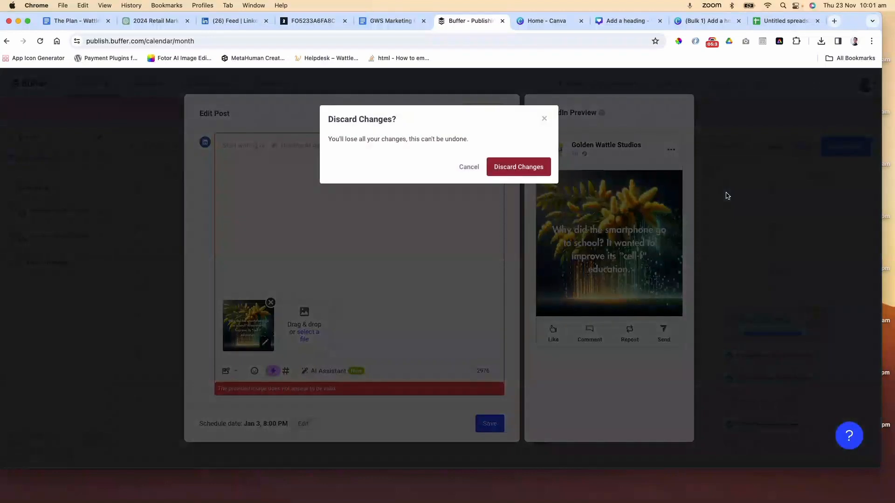
click(505, 167)
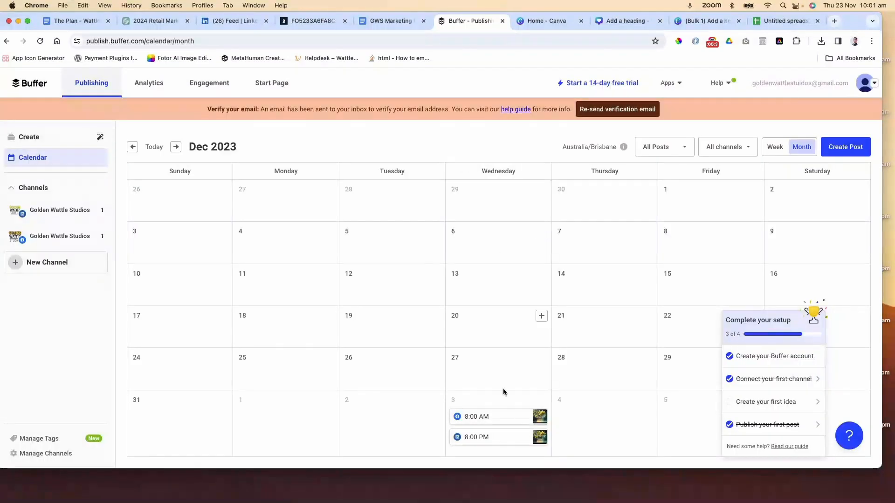
Reschedule the LinkedIn post on 3 January to 8:00 AM and save it
click(506, 438)
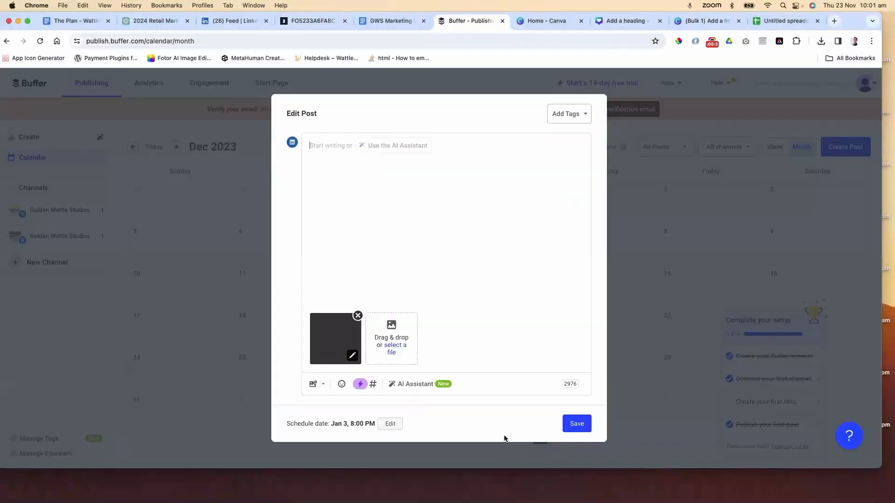
click(299, 425)
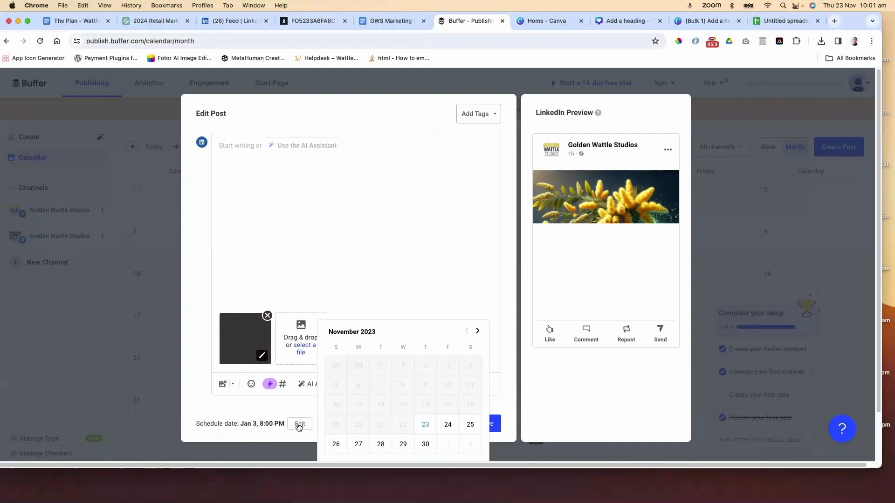
scroll(418, 408, down, 2)
click(421, 412)
click(424, 401)
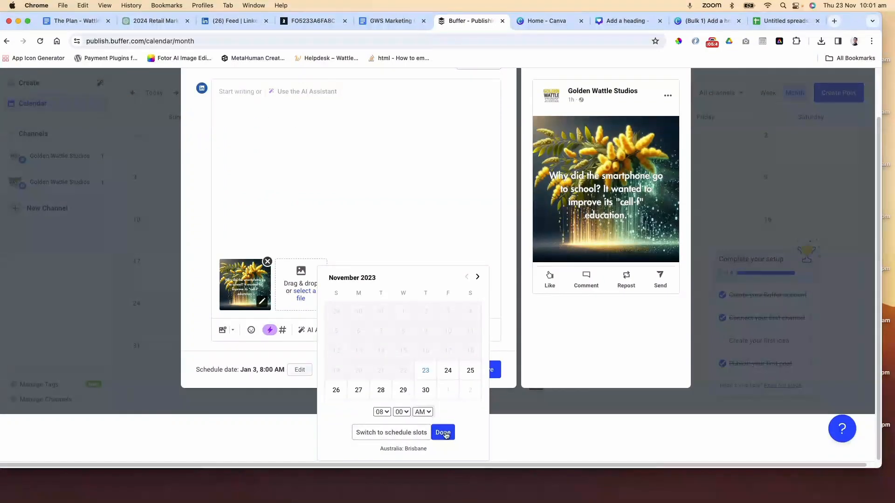
click(443, 432)
click(492, 425)
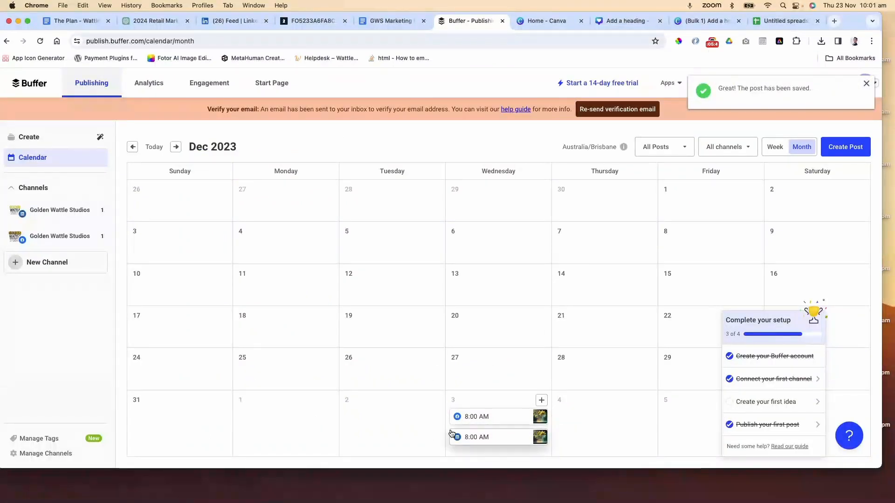
Switch to the GWS Marketing Calendar 2024 document and scroll through the January 2024 entries and posts
mouse_move(491, 442)
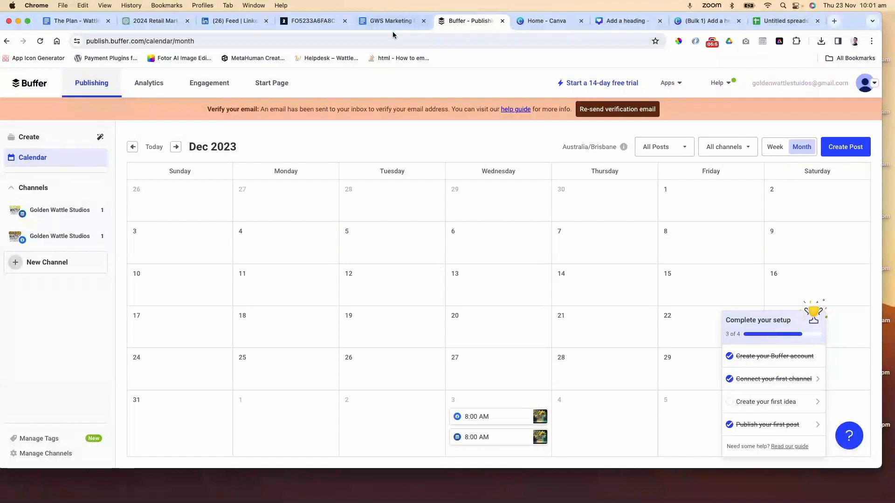
click(381, 23)
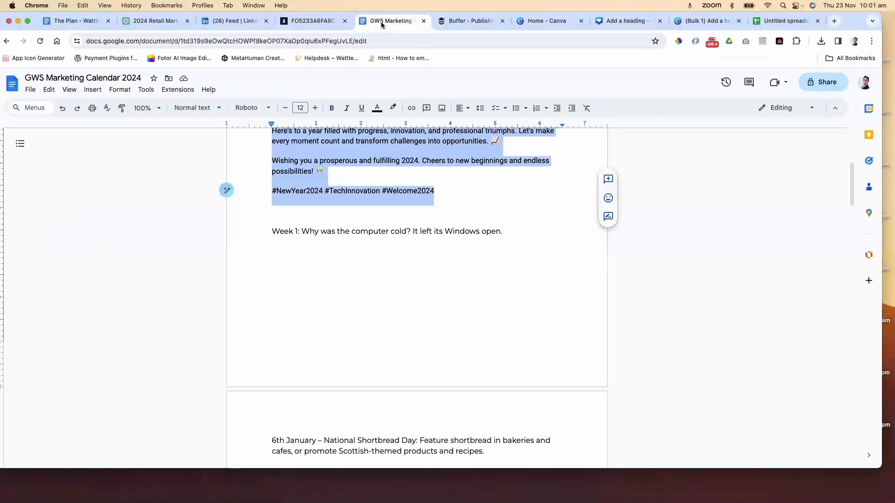
scroll(526, 220, up, 4)
scroll(525, 220, up, 1)
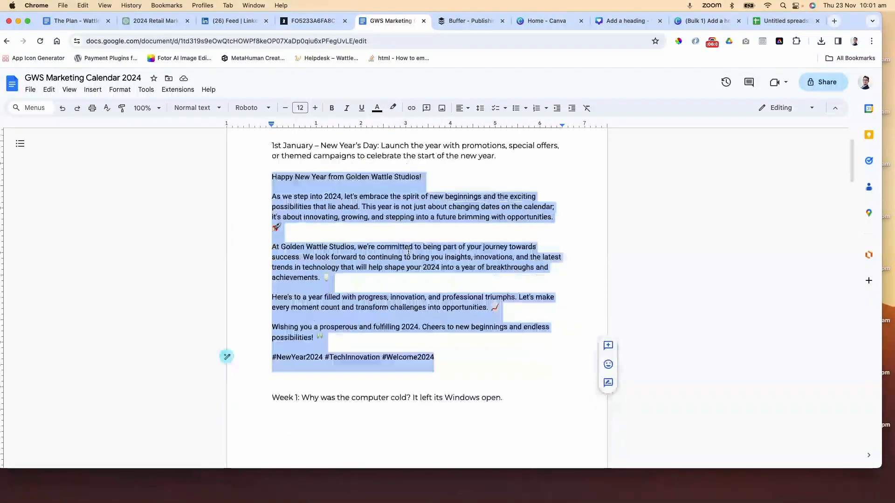
scroll(408, 253, down, 5)
scroll(404, 251, down, 8)
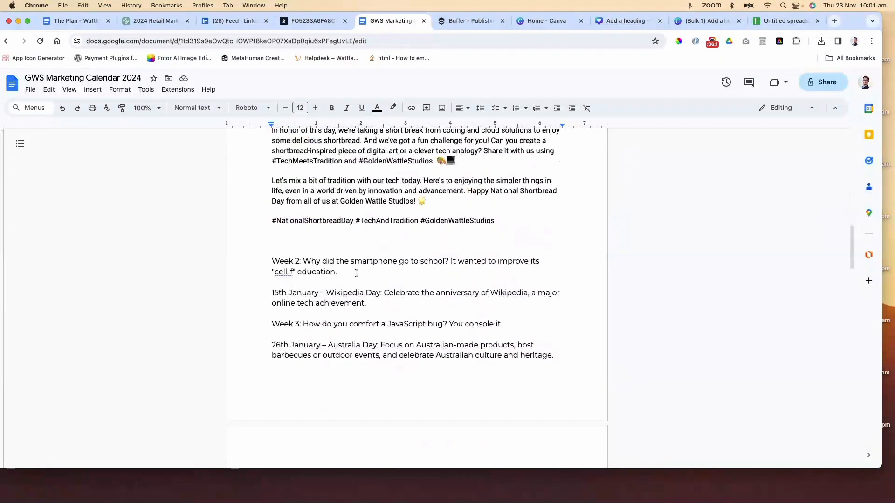
scroll(362, 300, down, 1)
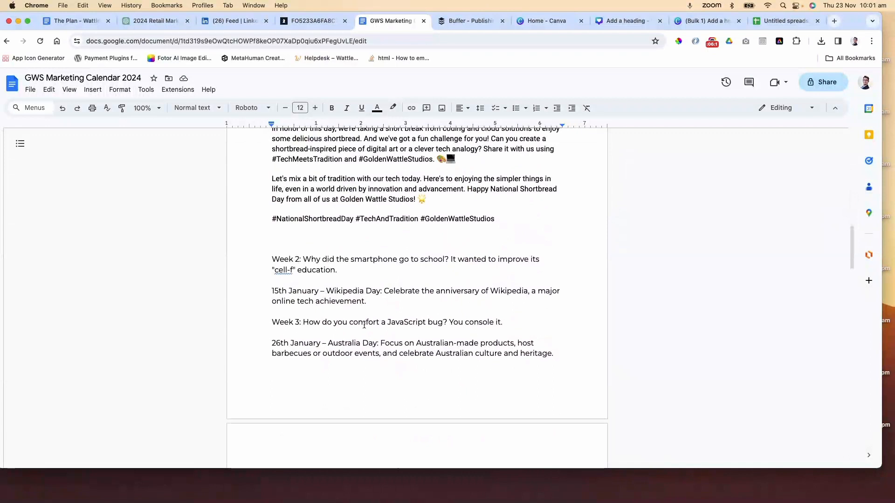
scroll(354, 331, down, 3)
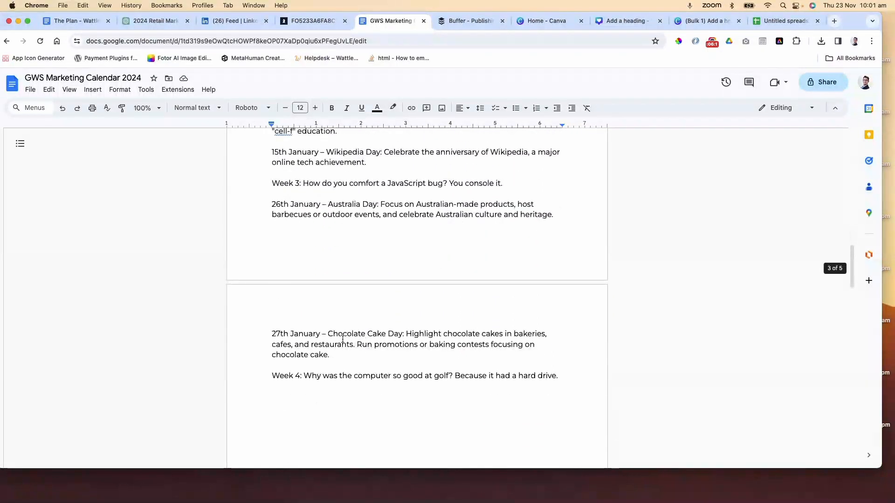
scroll(357, 369, down, 4)
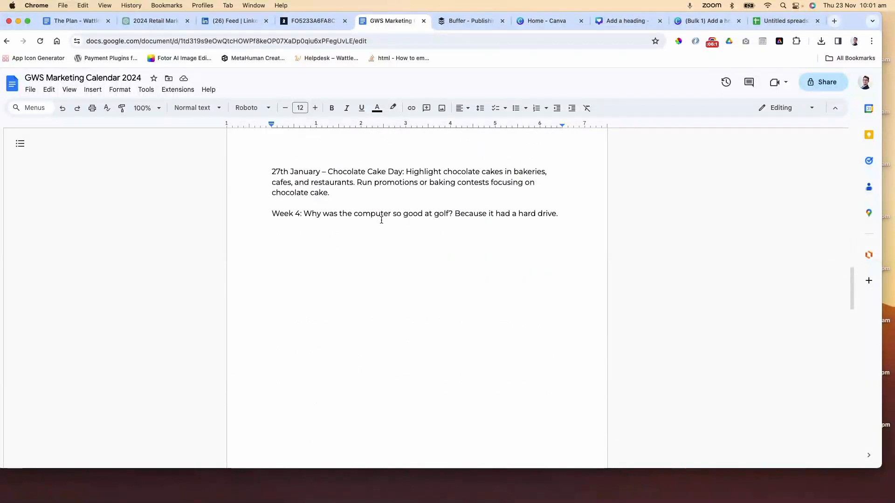
scroll(407, 246, up, 15)
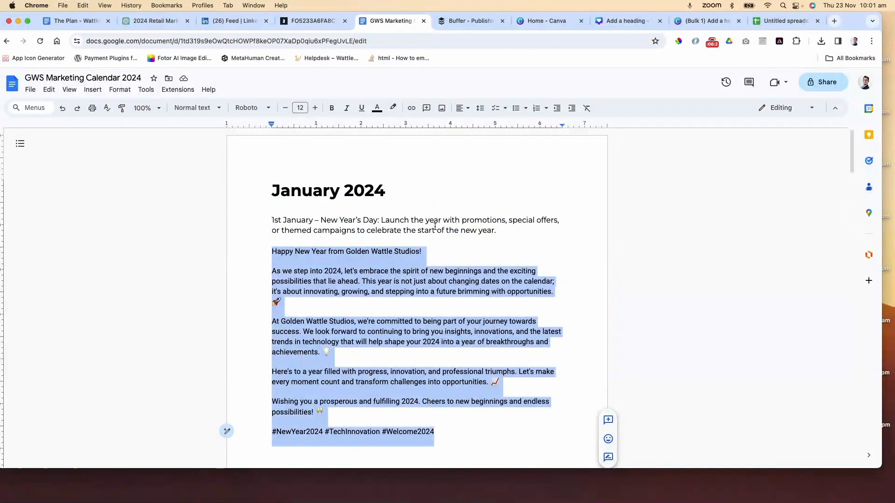
scroll(435, 227, down, 6)
scroll(435, 227, up, 6)
scroll(433, 227, down, 13)
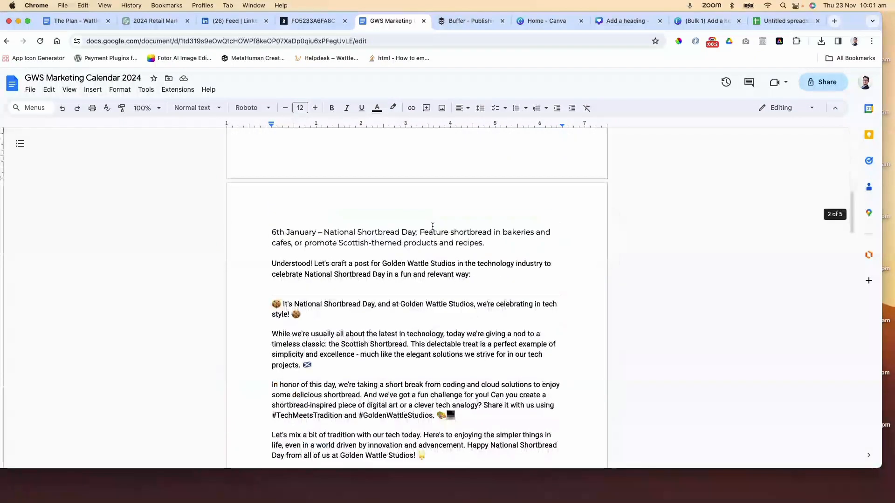
scroll(429, 226, up, 7)
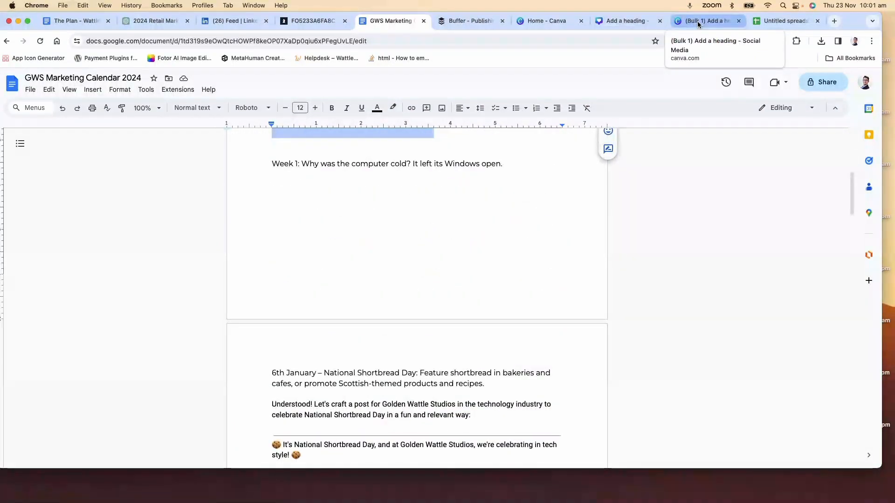
Check the two scheduled posts in the Buffer calendar, then reread the January posts in the calendar document
click(457, 25)
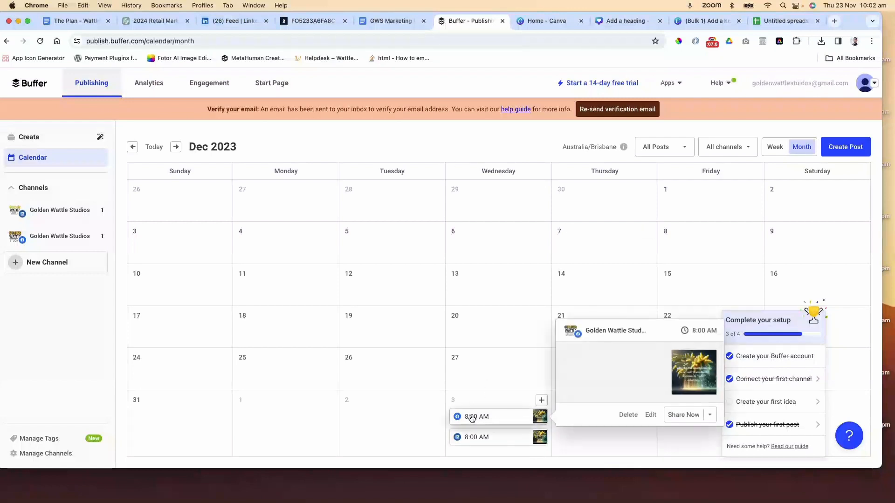
mouse_move(478, 442)
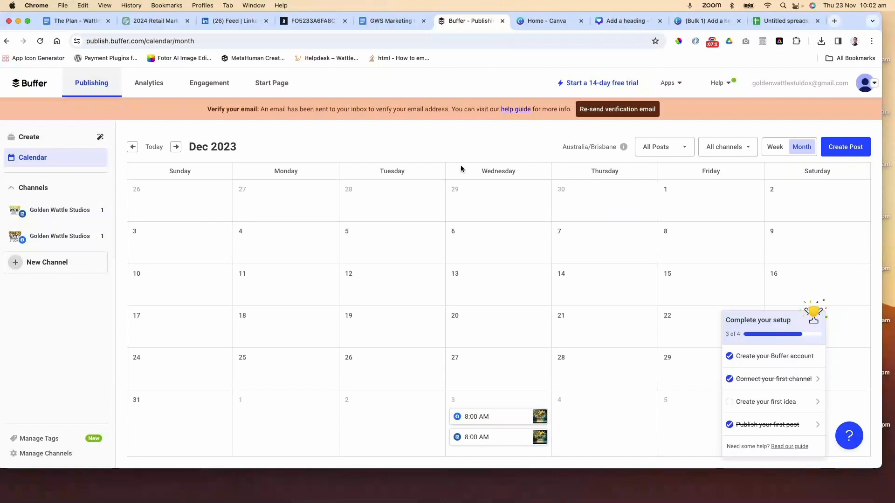
click(391, 26)
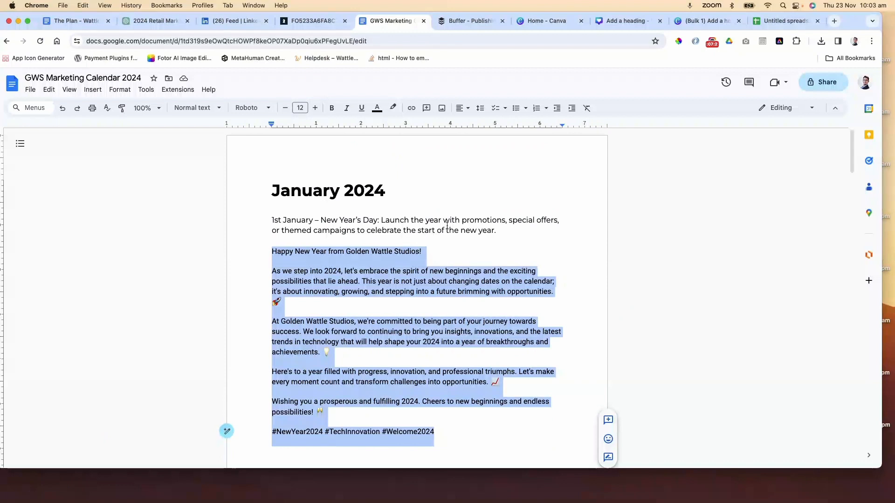
scroll(447, 225, down, 1)
scroll(455, 223, down, 4)
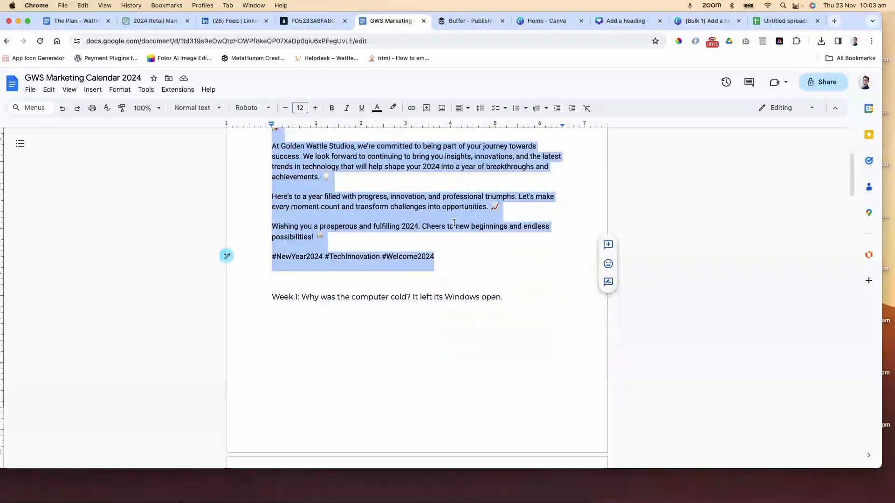
scroll(453, 223, up, 4)
scroll(453, 219, down, 4)
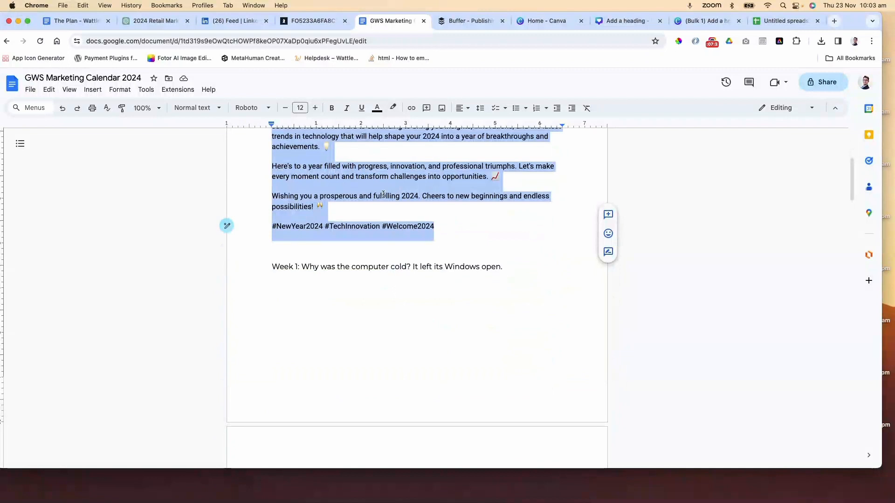
scroll(383, 195, up, 4)
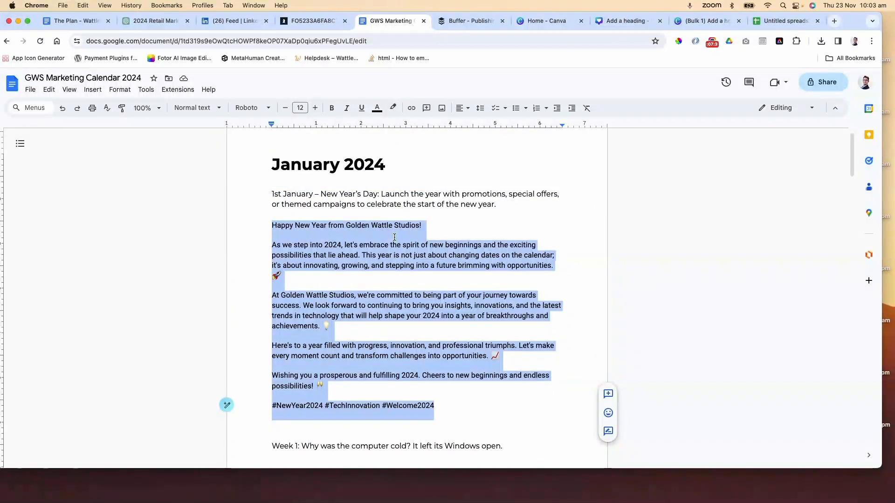
scroll(395, 237, down, 3)
scroll(394, 237, down, 3)
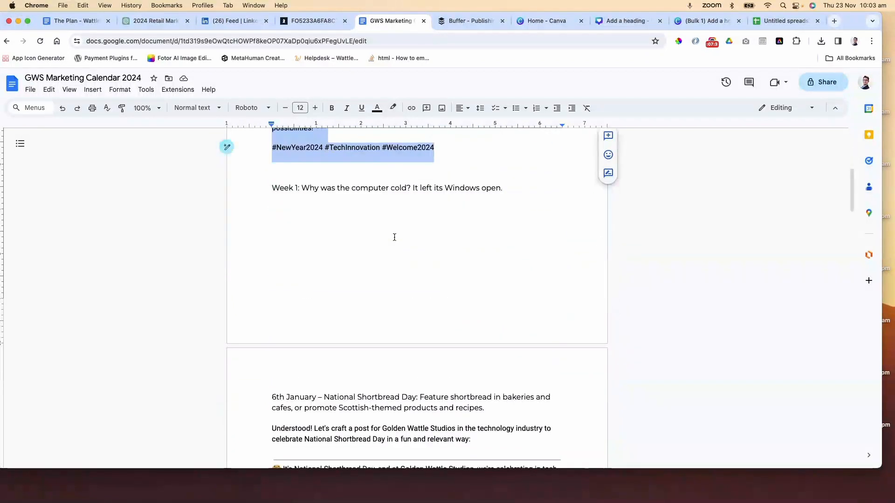
scroll(395, 237, down, 4)
scroll(394, 237, down, 4)
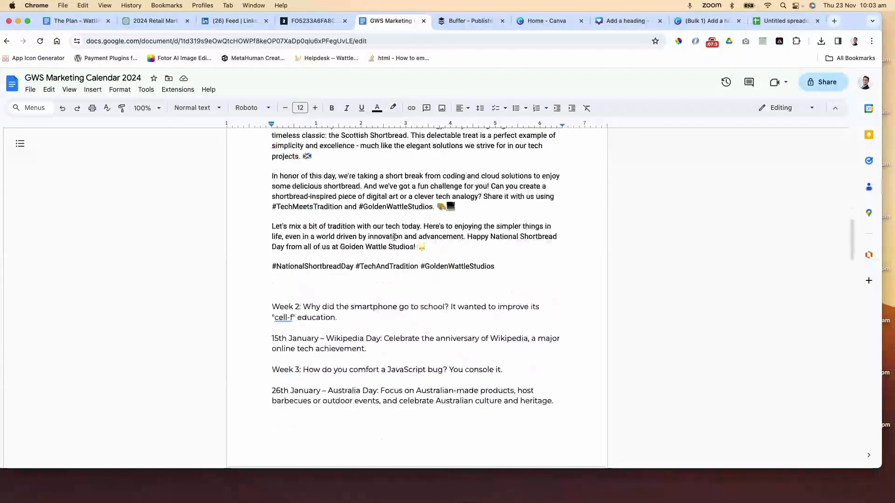
scroll(394, 237, down, 2)
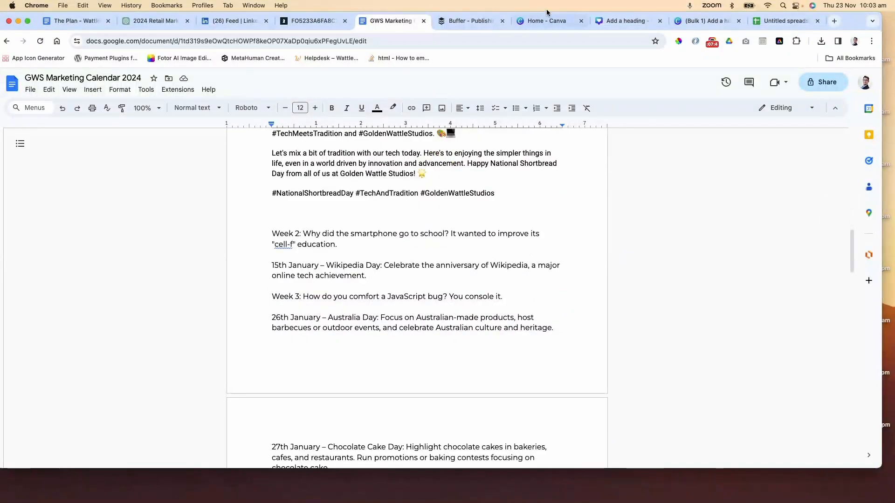
Glance at the Canva design and Buffer calendar, then close the open Schedule post dialog on LinkedIn
click(622, 21)
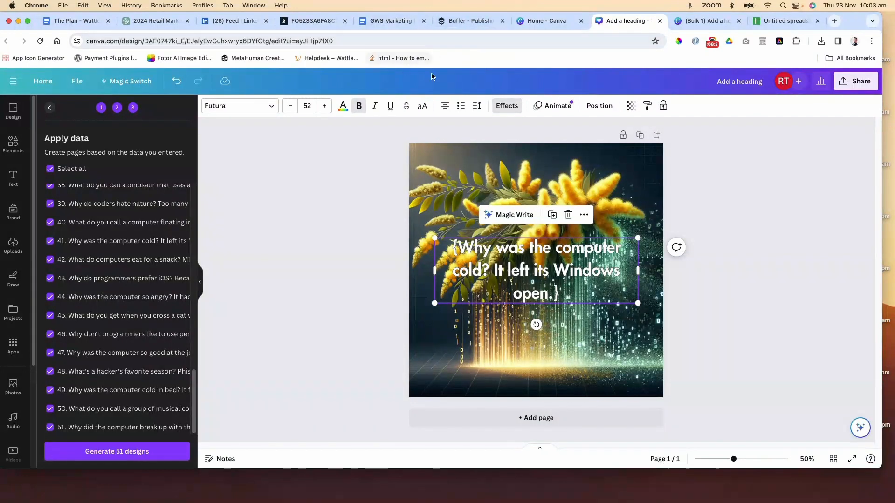
click(468, 26)
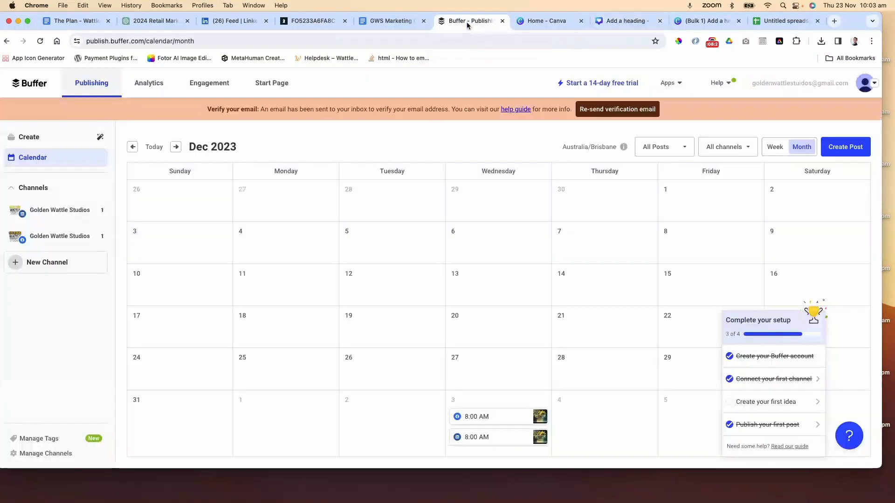
click(231, 28)
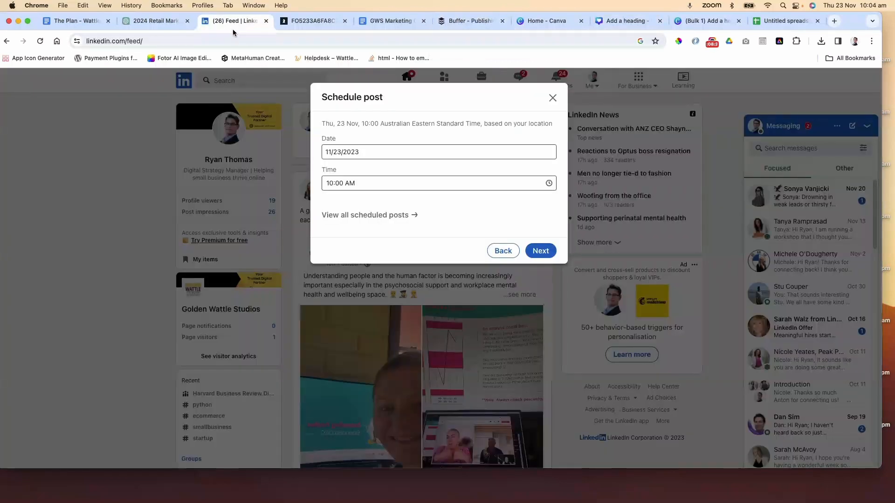
click(553, 97)
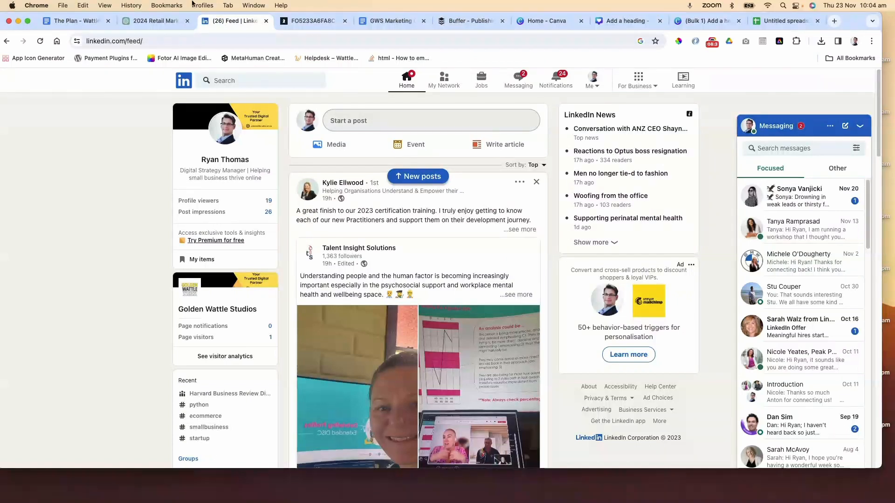
Look over the retail marketing calendar PDF and the January and February entries in the calendar document
click(322, 24)
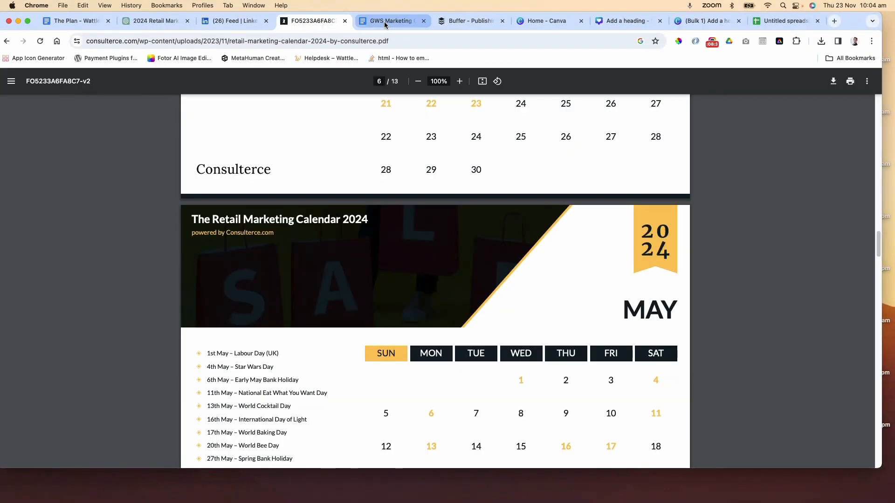
click(373, 24)
scroll(497, 179, up, 20)
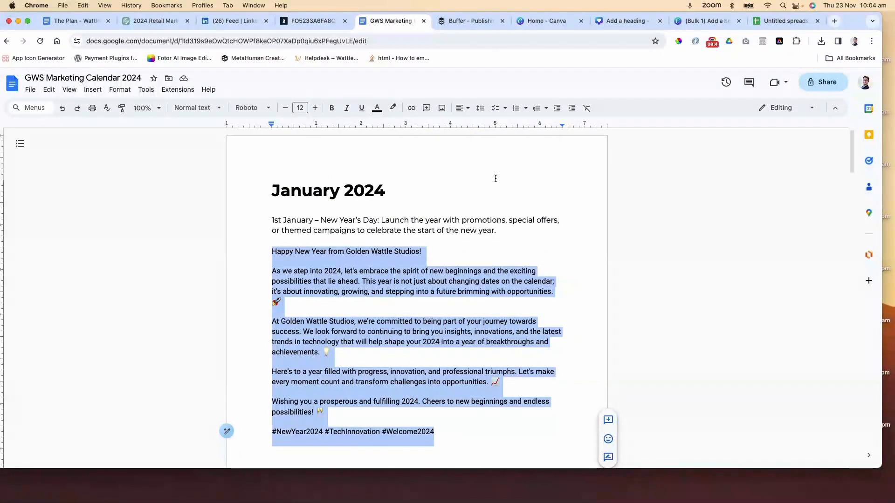
scroll(496, 177, down, 10)
scroll(494, 174, down, 12)
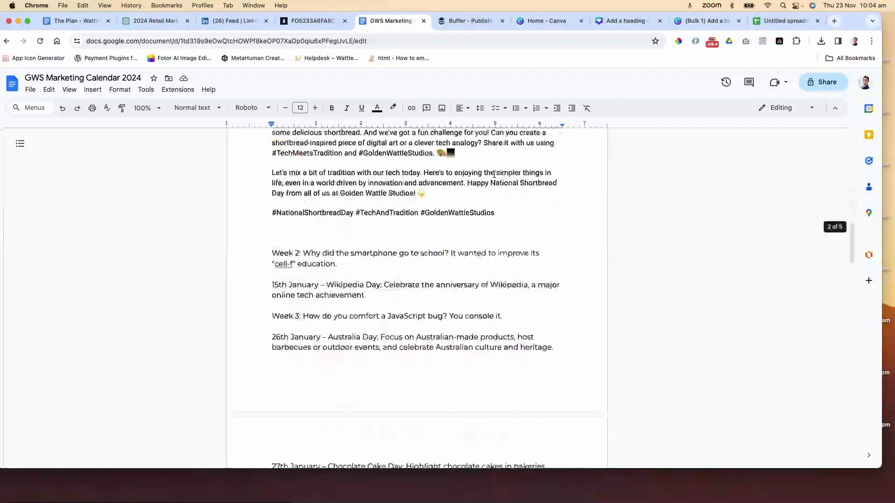
scroll(493, 174, down, 15)
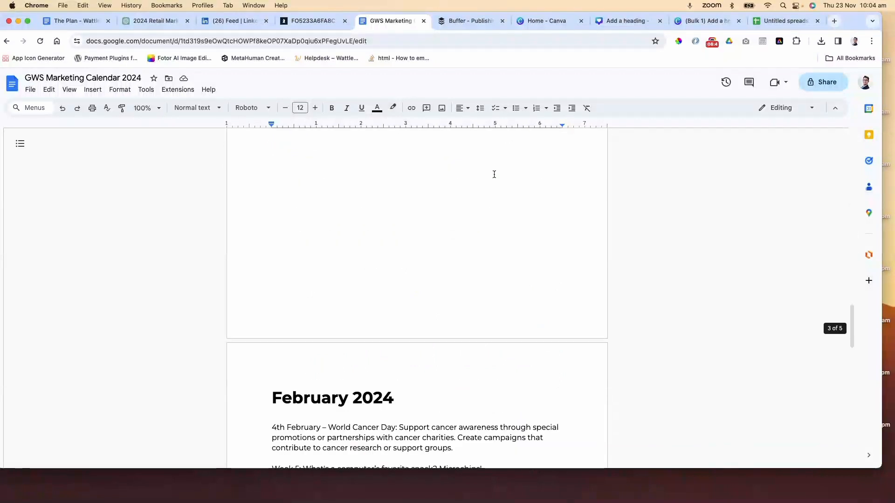
scroll(493, 174, up, 15)
scroll(493, 174, up, 20)
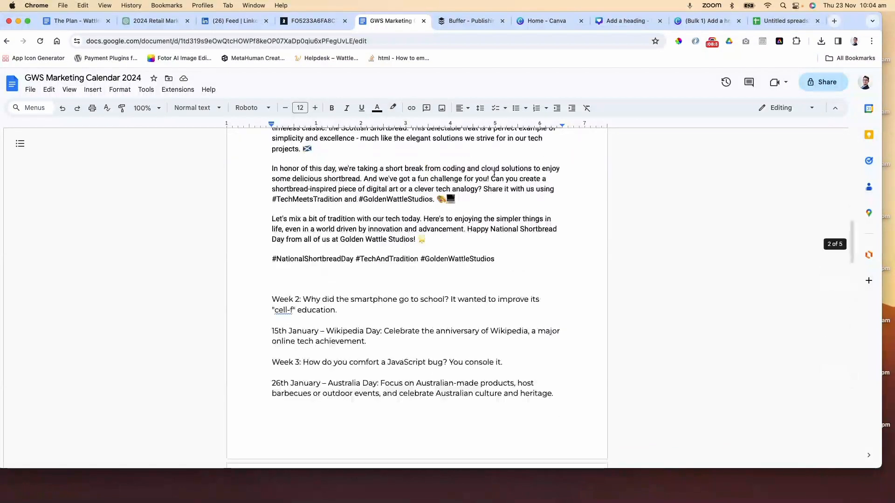